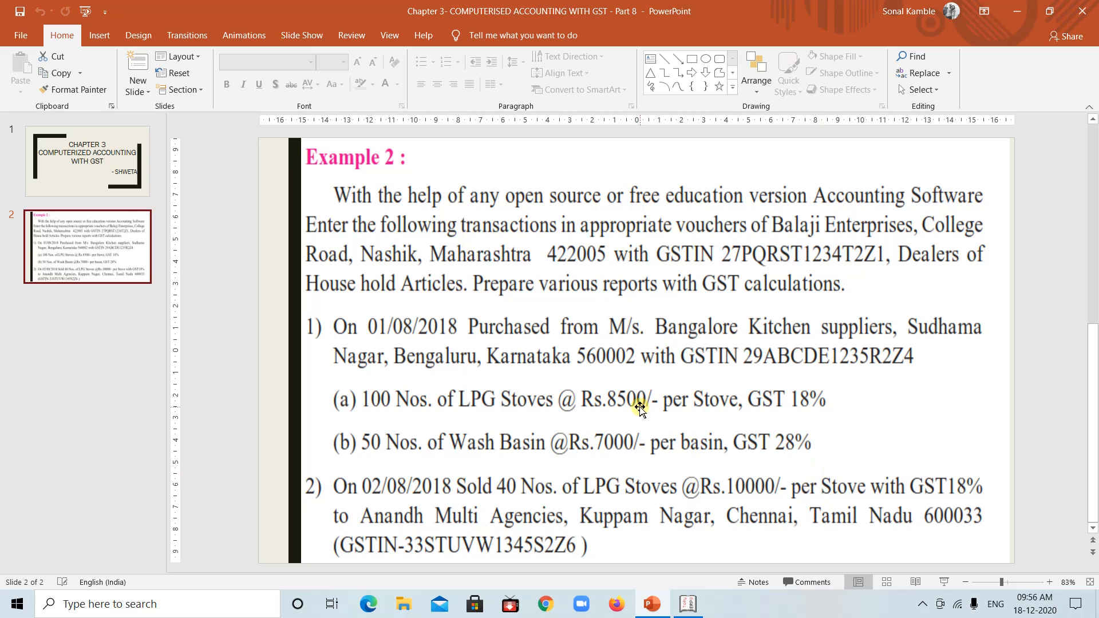
Switch to Tally.ERP 9 and start creating a company named BALAJI ENTERPRISES, keeping the same mailing name
click(689, 605)
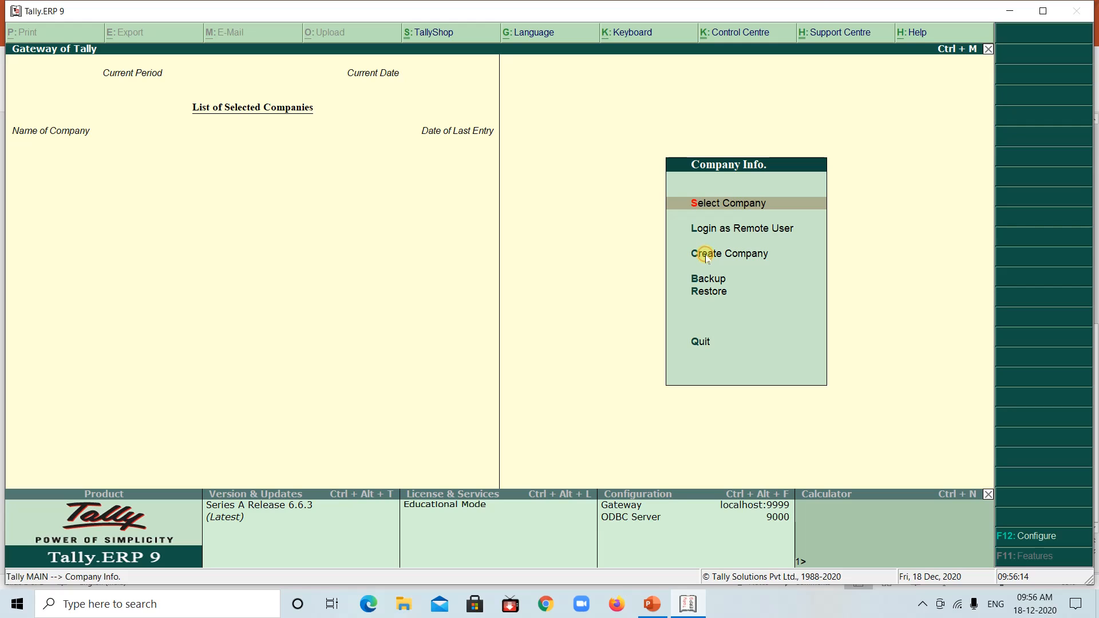
click(707, 256)
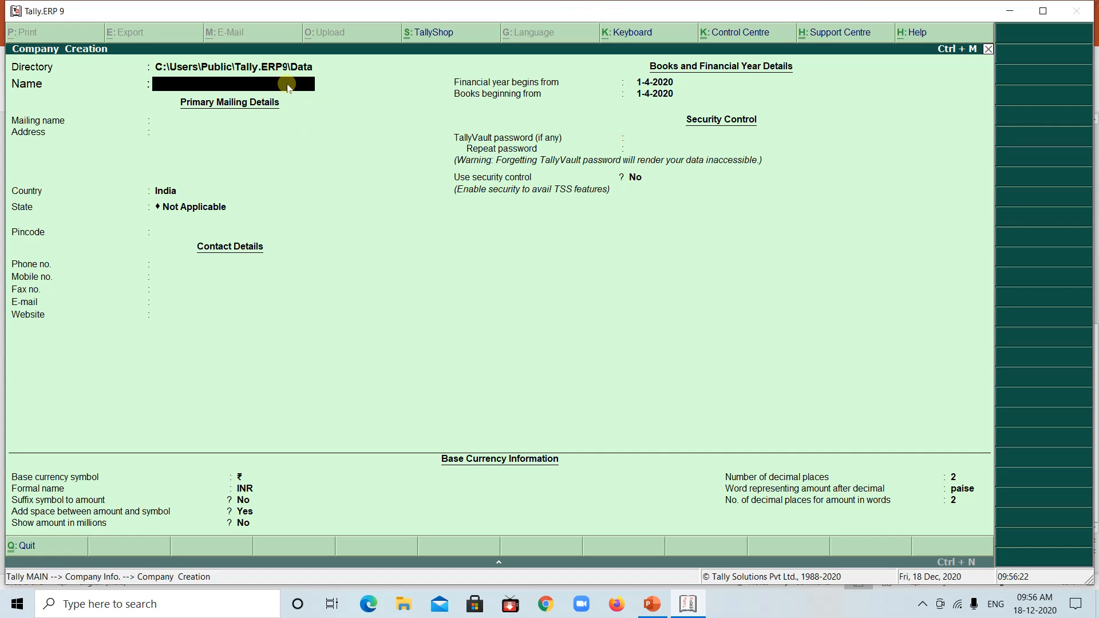
text(BALAJI ENTERPR)
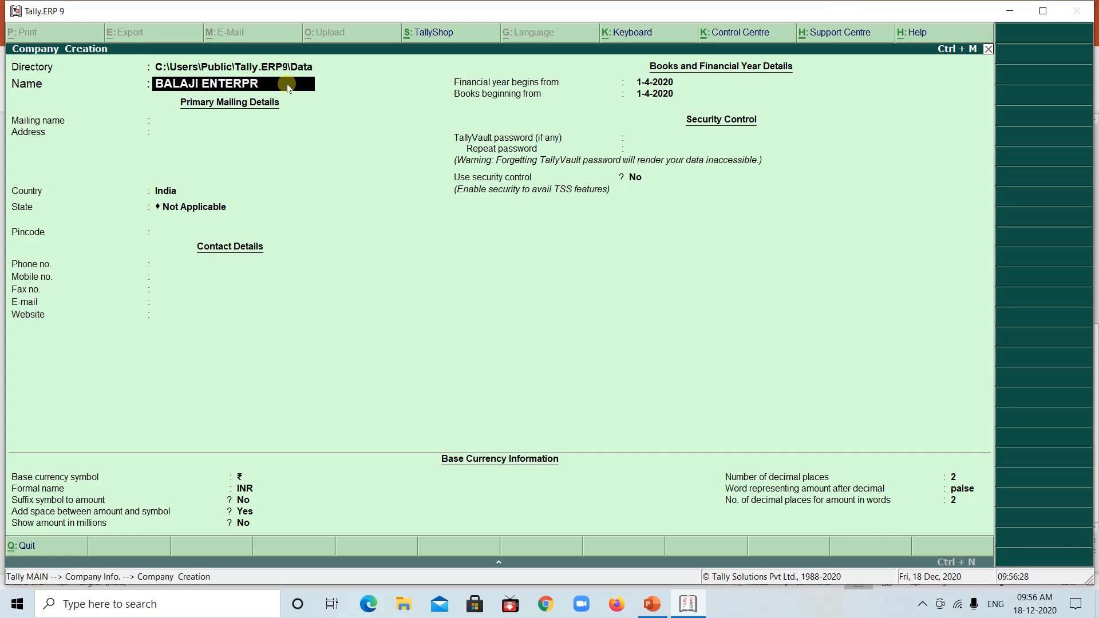
text(ISES)
key(Return)
key(Return)
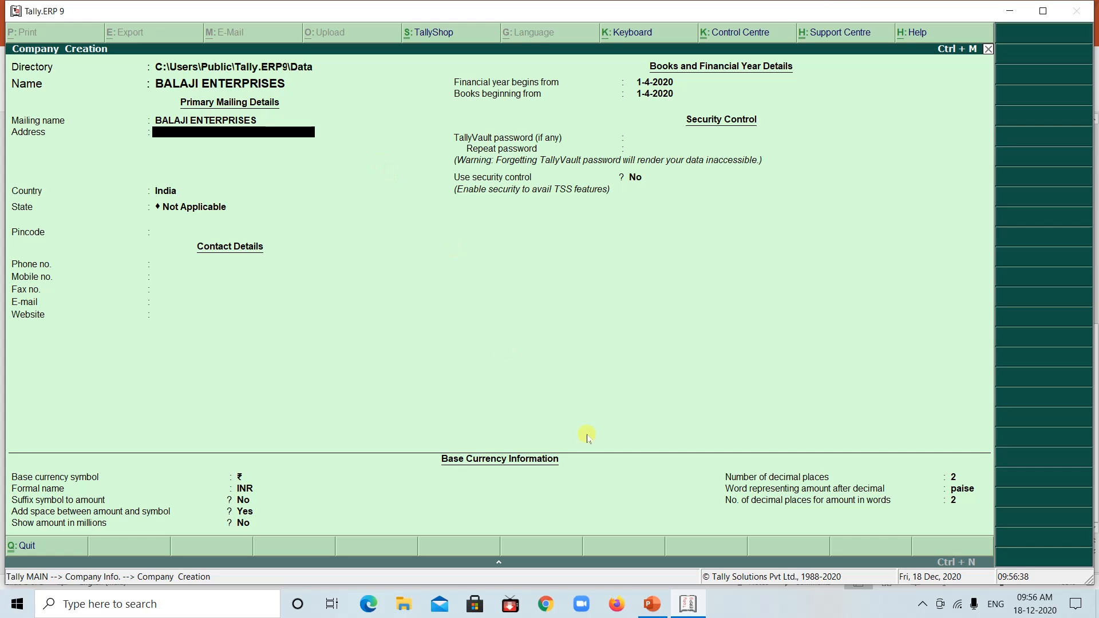
Enter the company's street address and city from the PowerPoint example in the Tally.ERP 9 company creation form
click(651, 604)
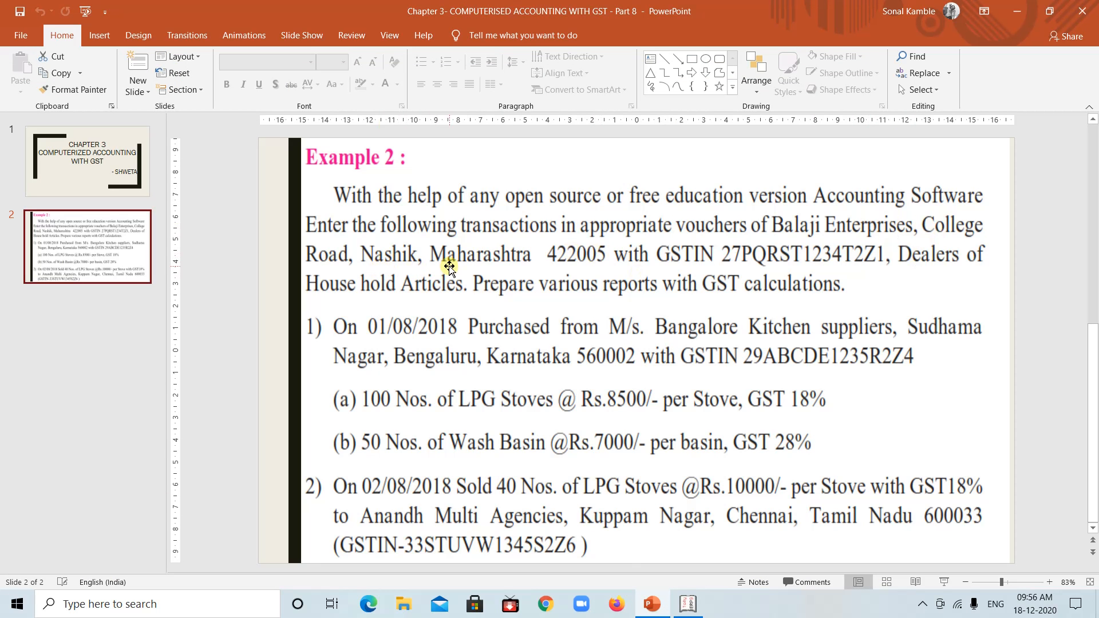
click(687, 605)
text(C)
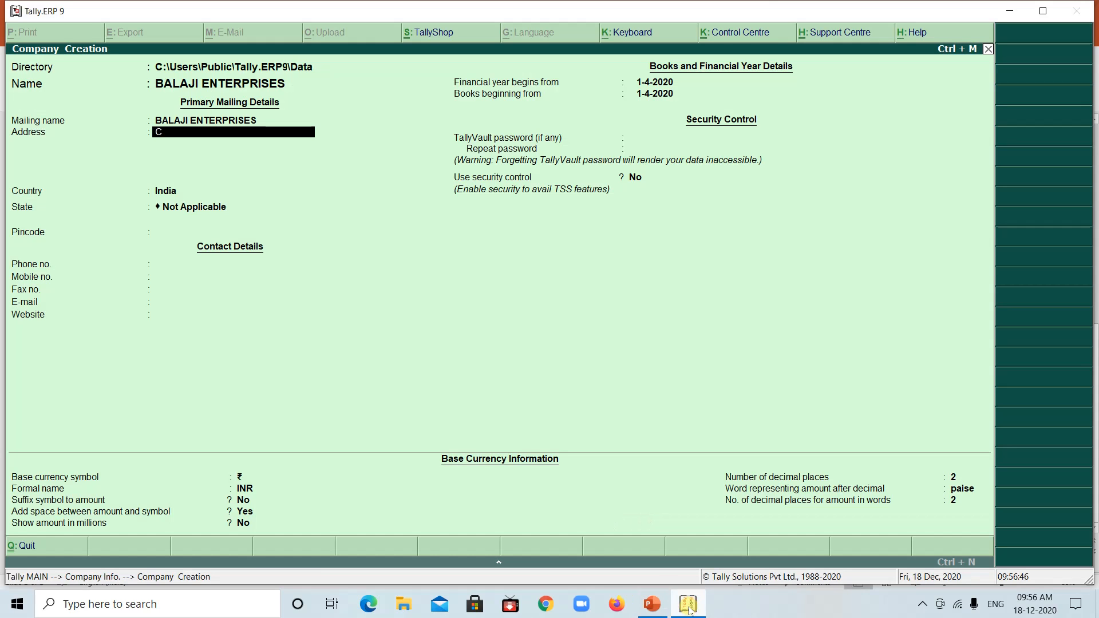
text(OLLEGE ROAD, NASHIK)
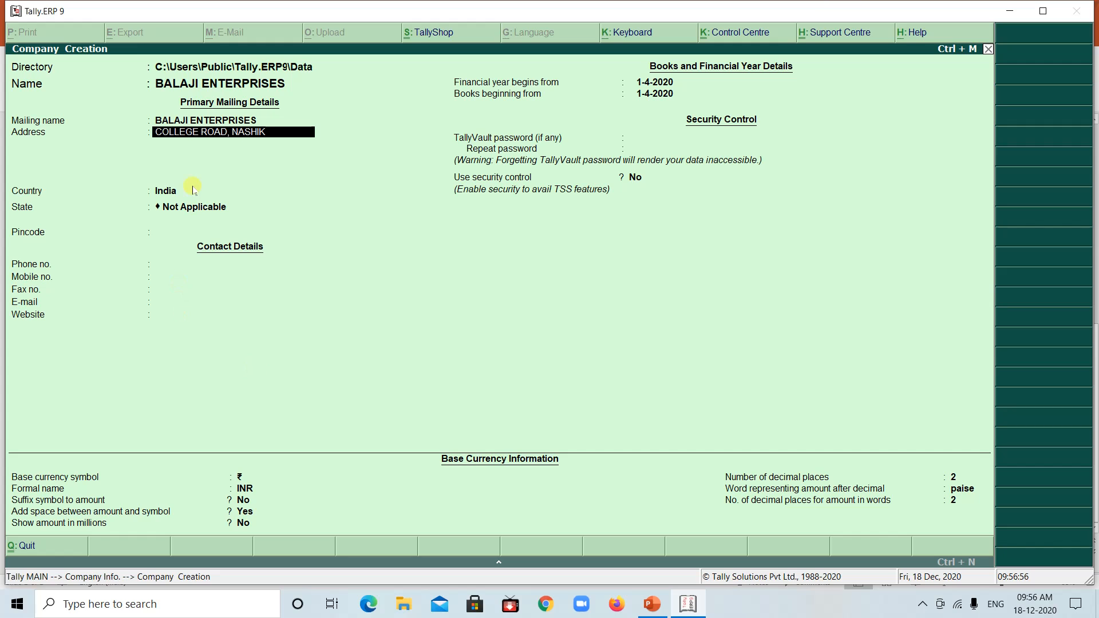
key(Return)
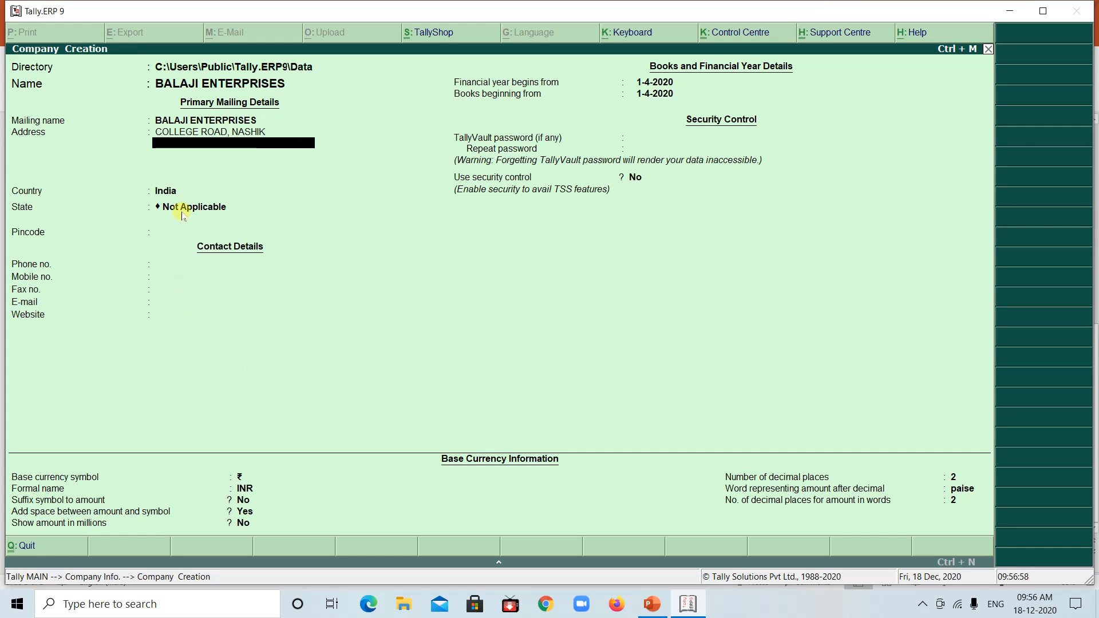
Finish the address lines, keep India as the country and set the company's state to Maharashtra
key(Return)
key(Return)
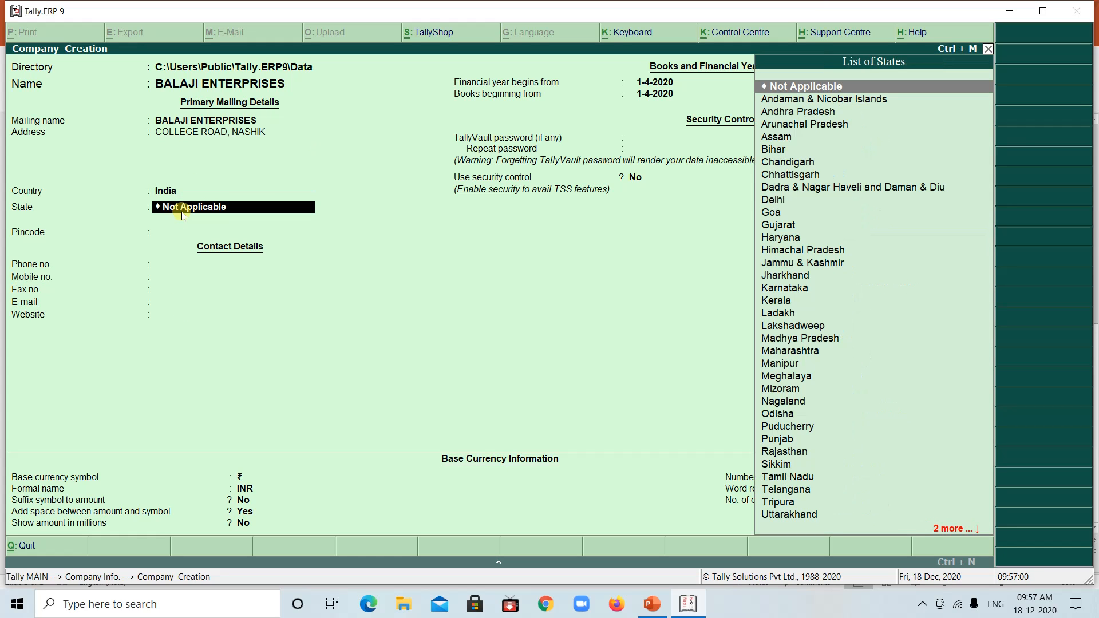
text(MAH)
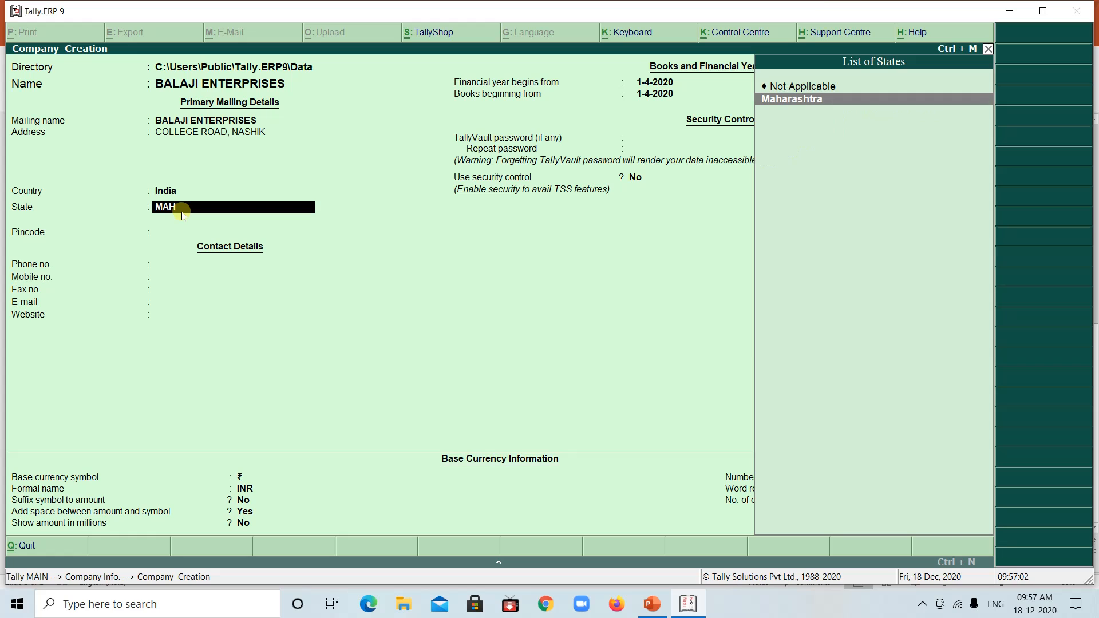
key(Return)
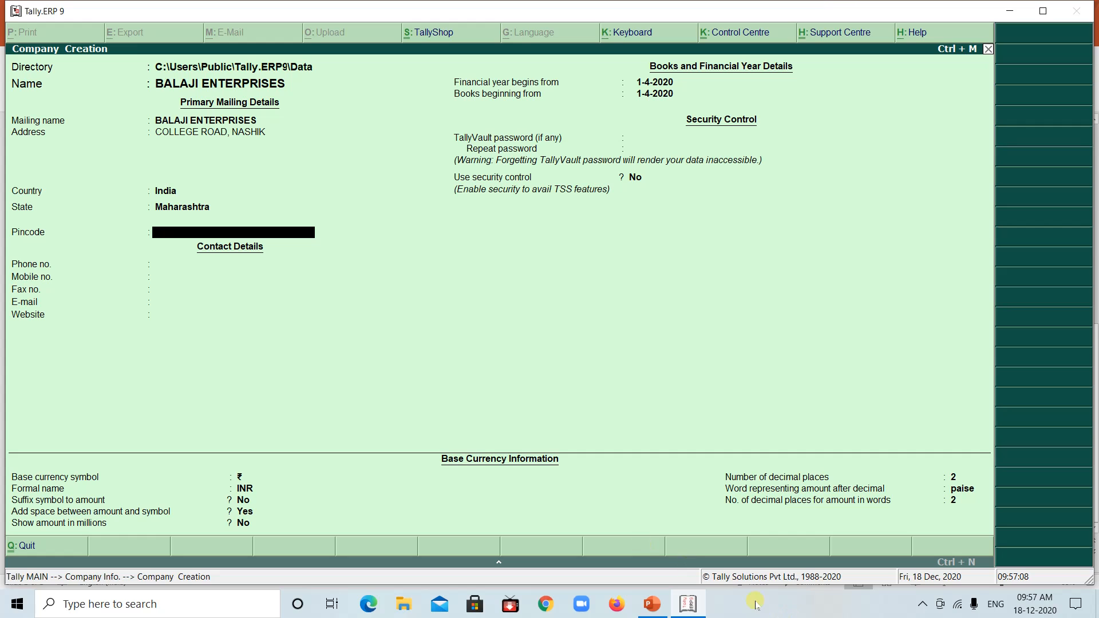
Enter the company's pincode from the PowerPoint example and leave the contact details blank
click(689, 605)
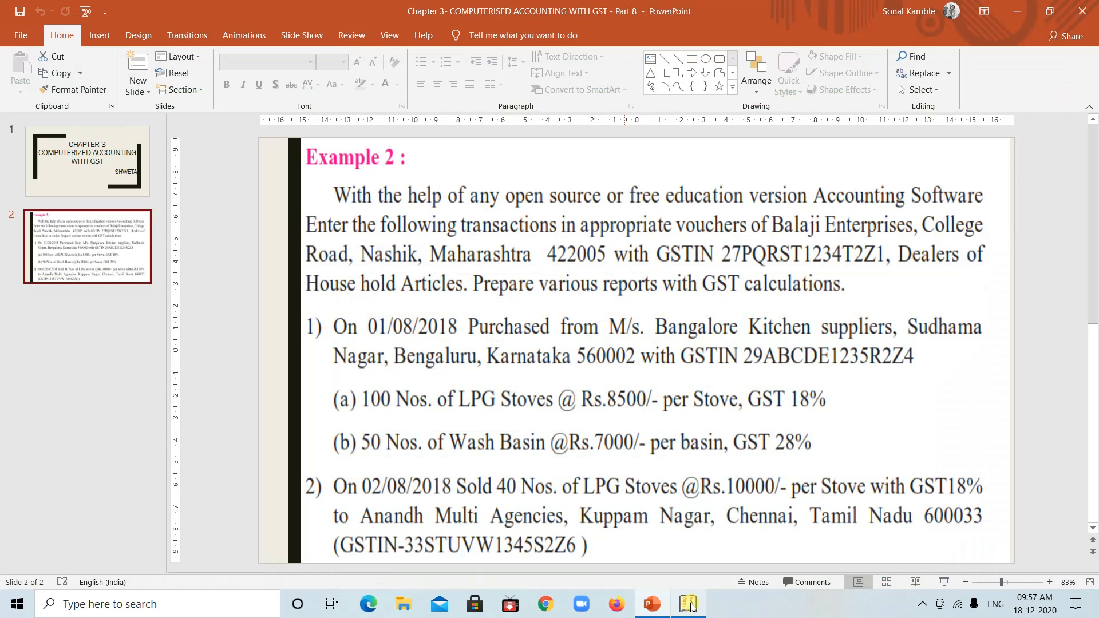
click(690, 605)
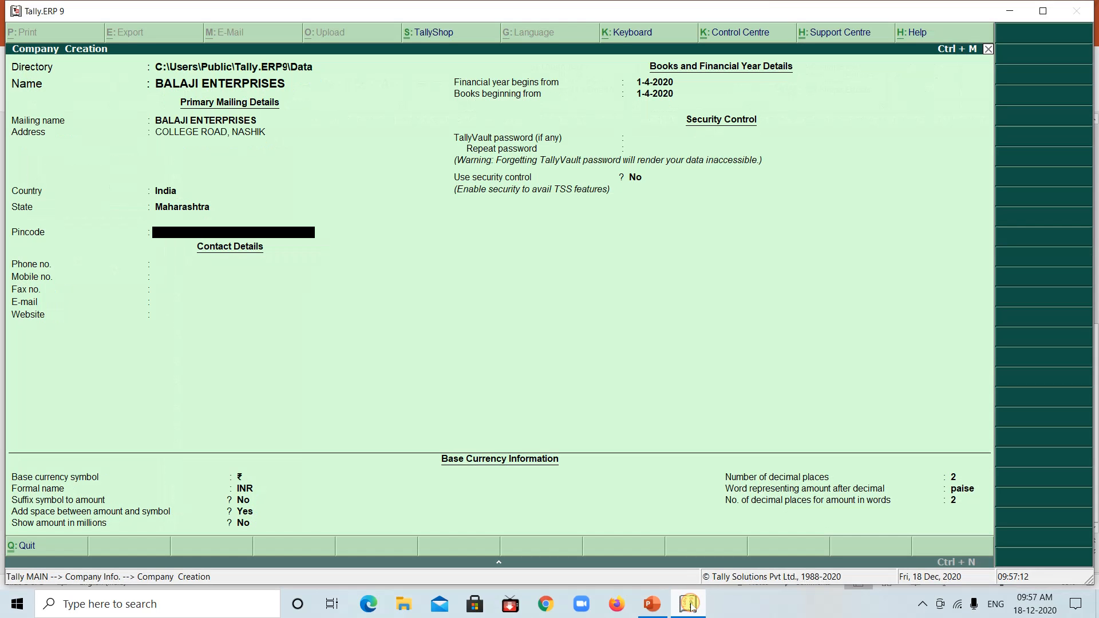
text(22005)
key(Return)
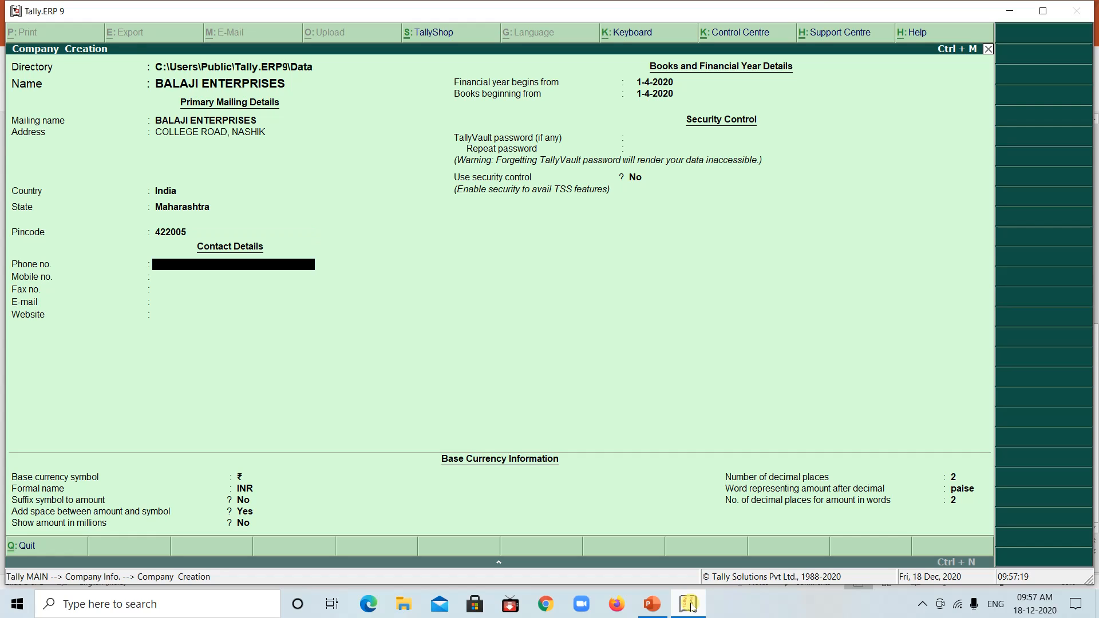
key(Return)
key(Return)
key(Return)
key(Return)
key(Return)
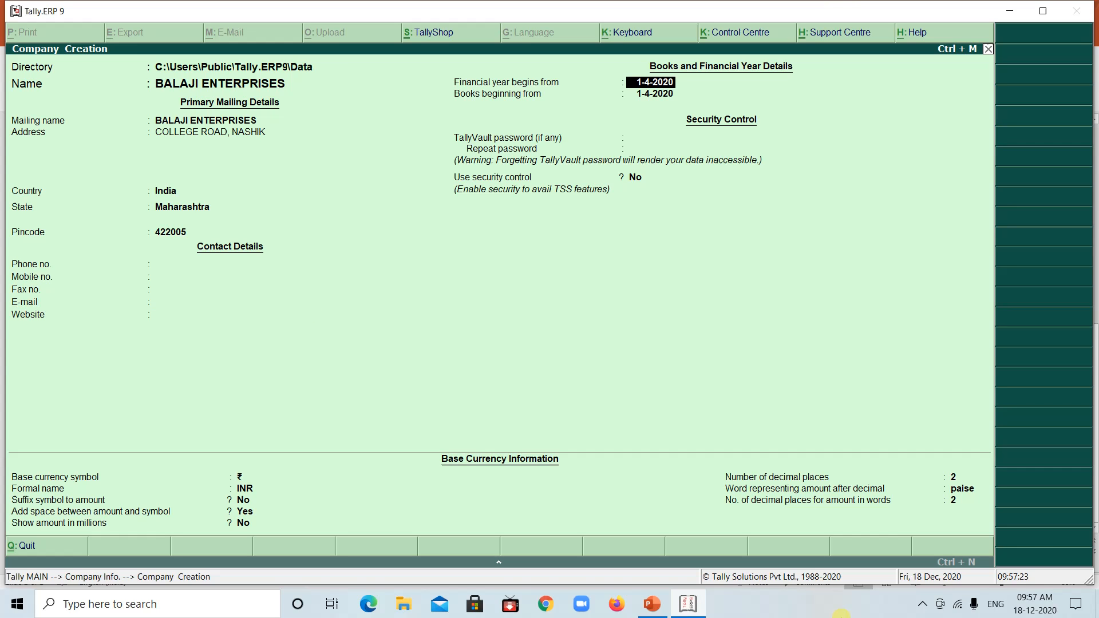
Check the transaction dates in the PowerPoint example, and set both the financial year and the books to begin from 1-4-2018
click(686, 604)
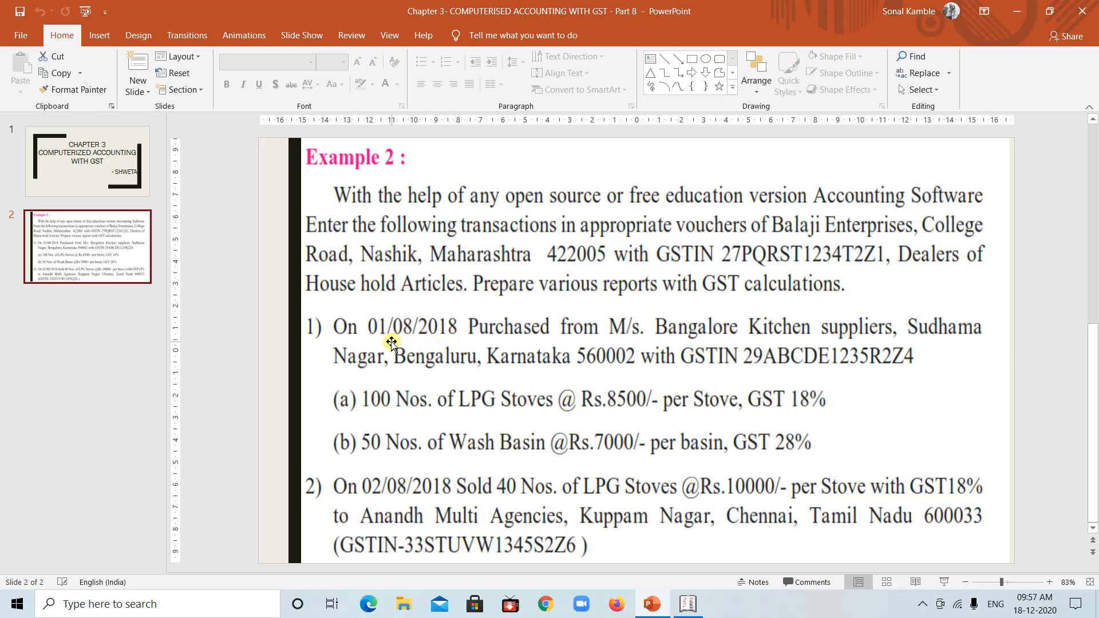
click(689, 604)
text(1)
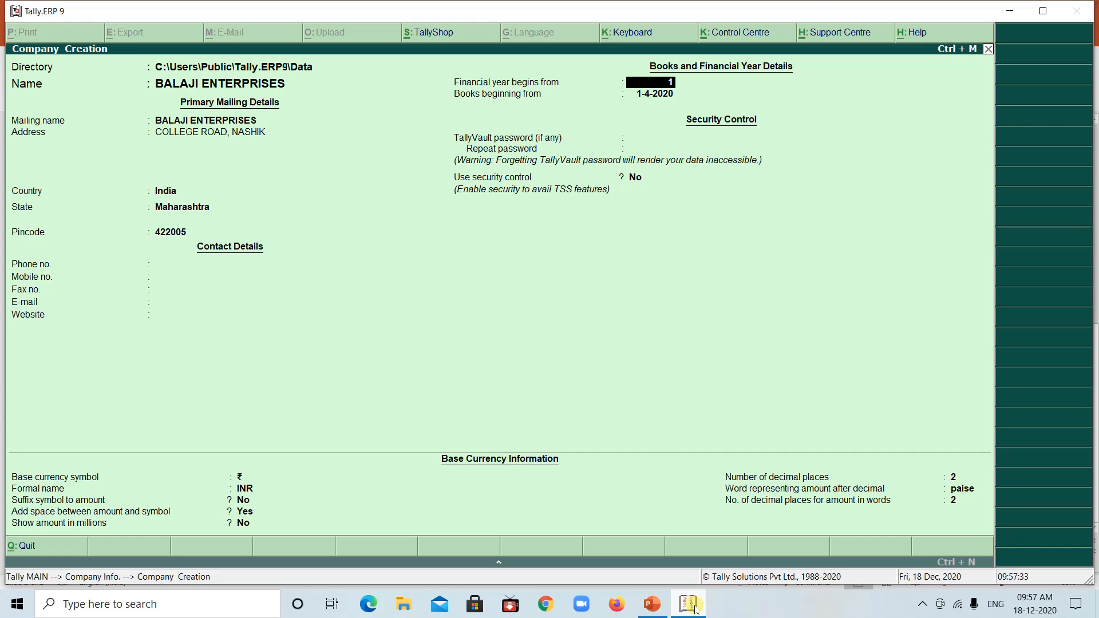
text(-4-2018)
key(Return)
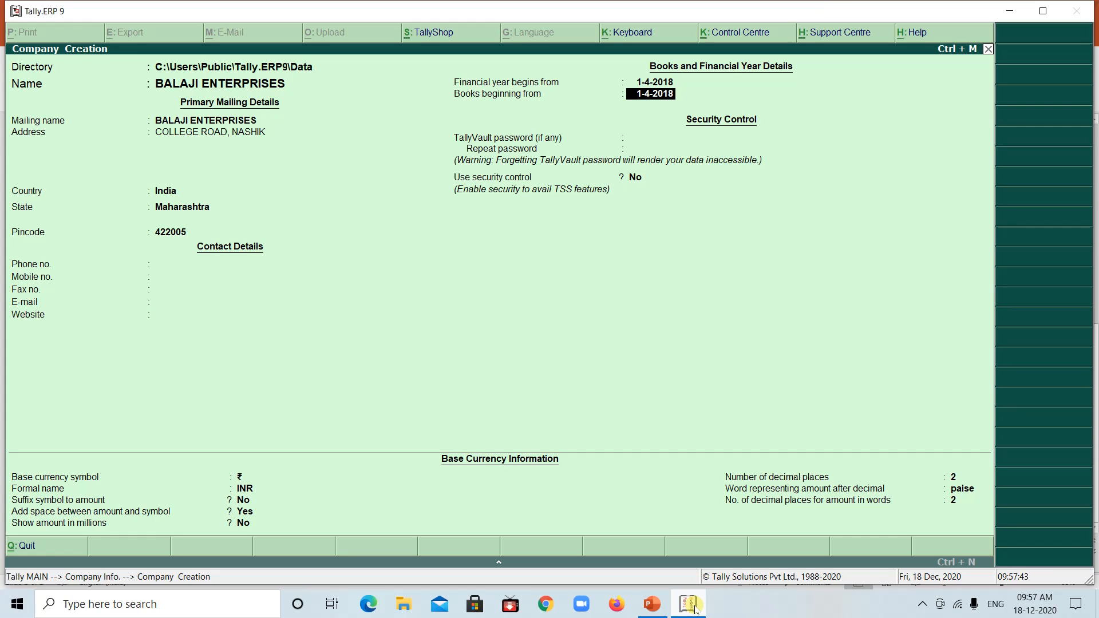
key(Return)
key(Return)
key(Return)
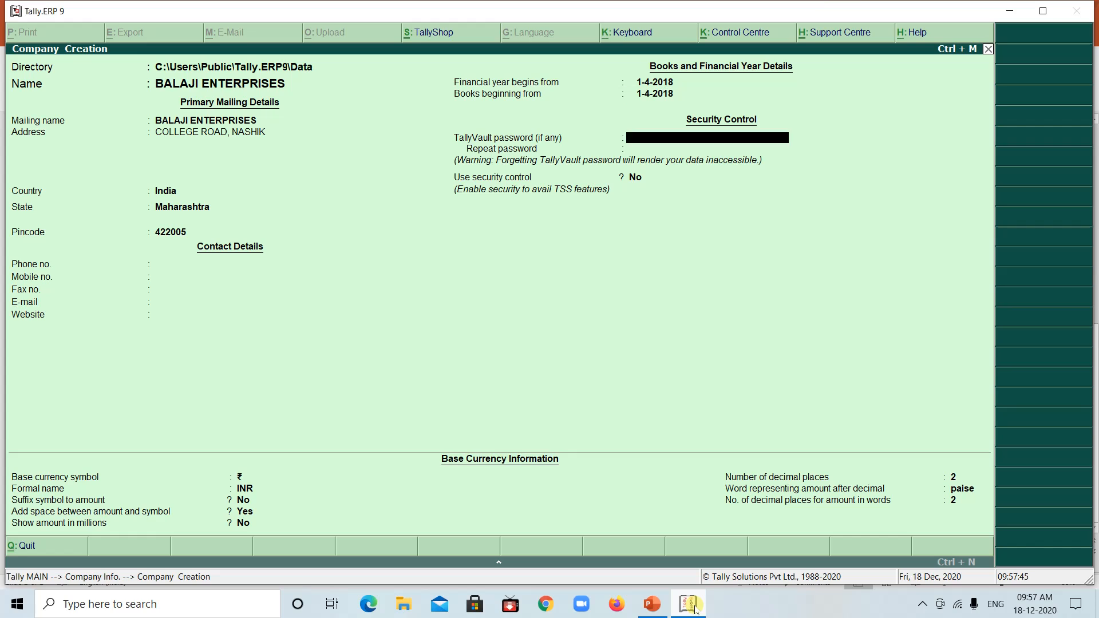
Leave the security control and base currency settings at their defaults and accept the company creation
key(Return)
key(Return)
key(Return)
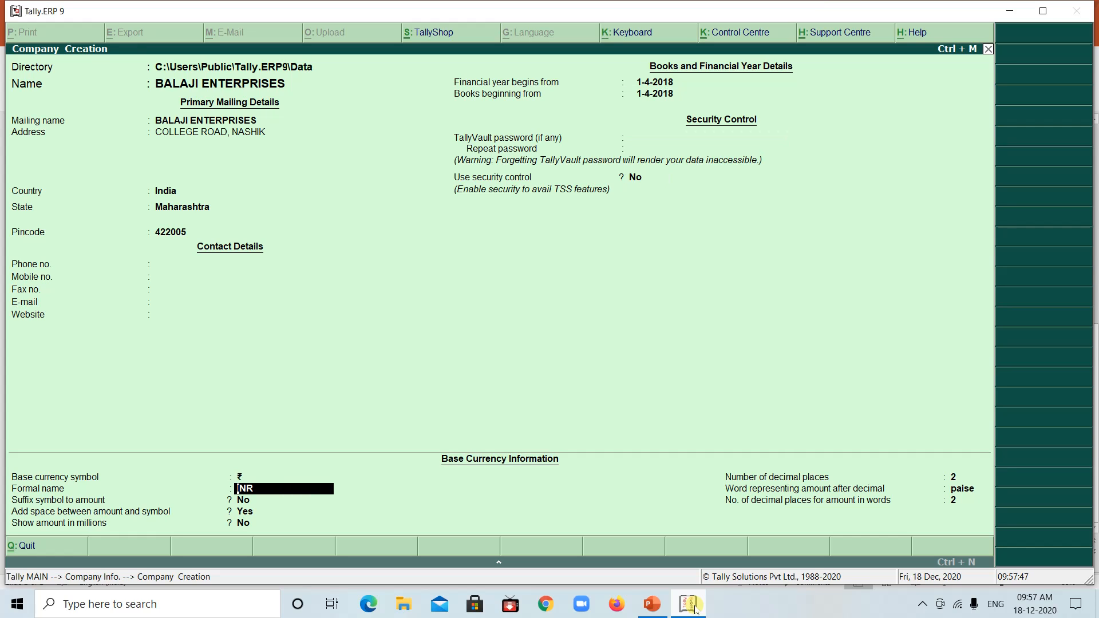
key(Return)
key(Return)
key(Return)
key(Return)
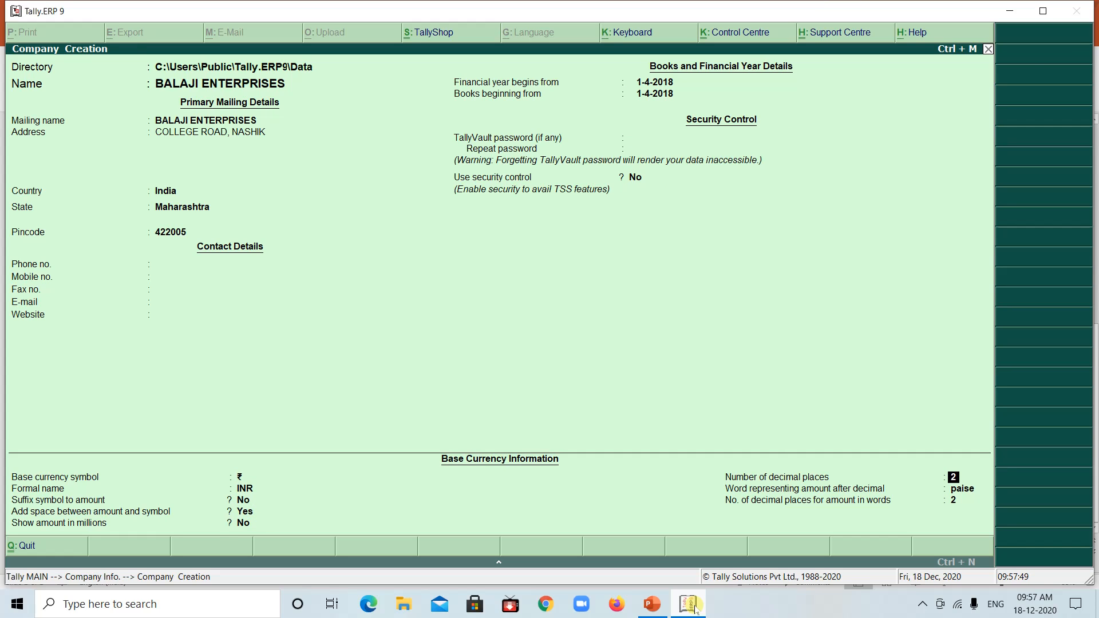
key(Return)
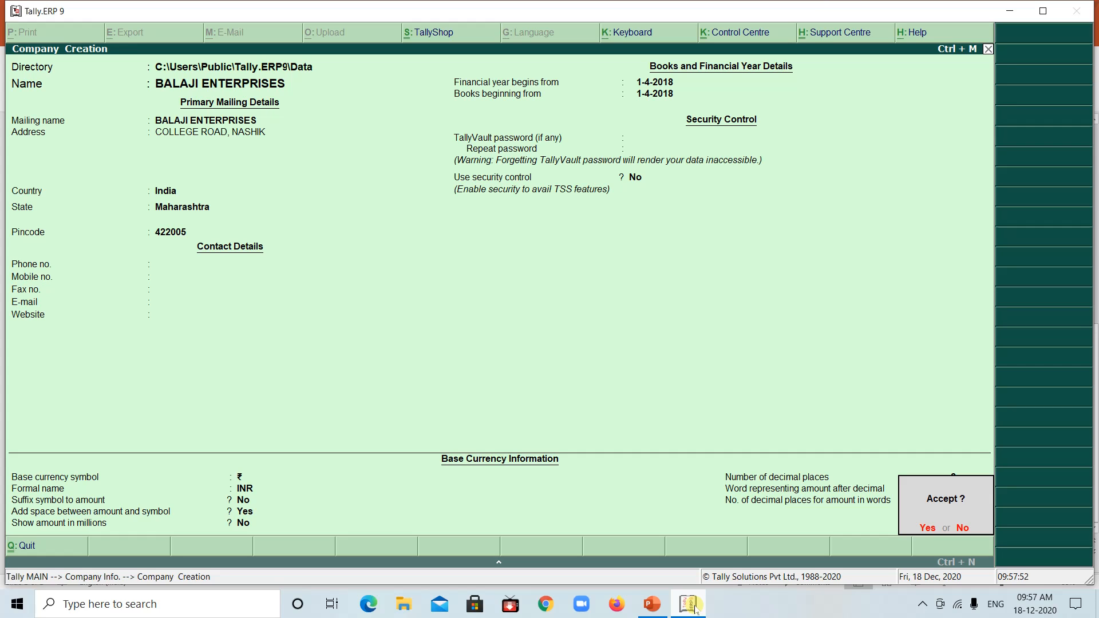
key(Return)
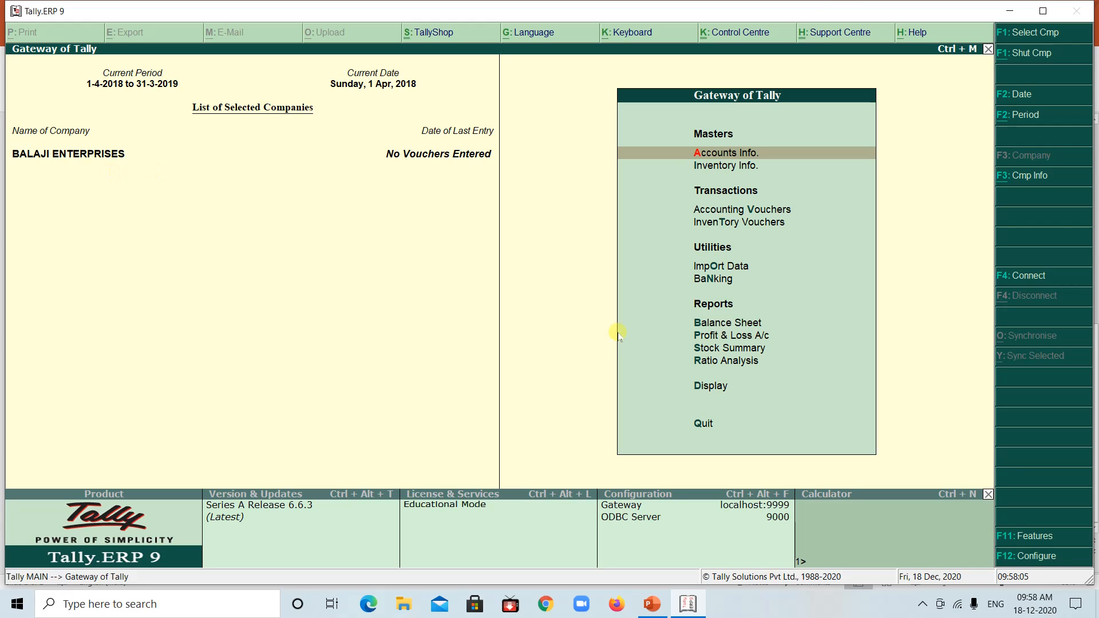
Enable Goods and Services Tax in the company's Statutory & Taxation features and choose to set its GST details
click(1022, 537)
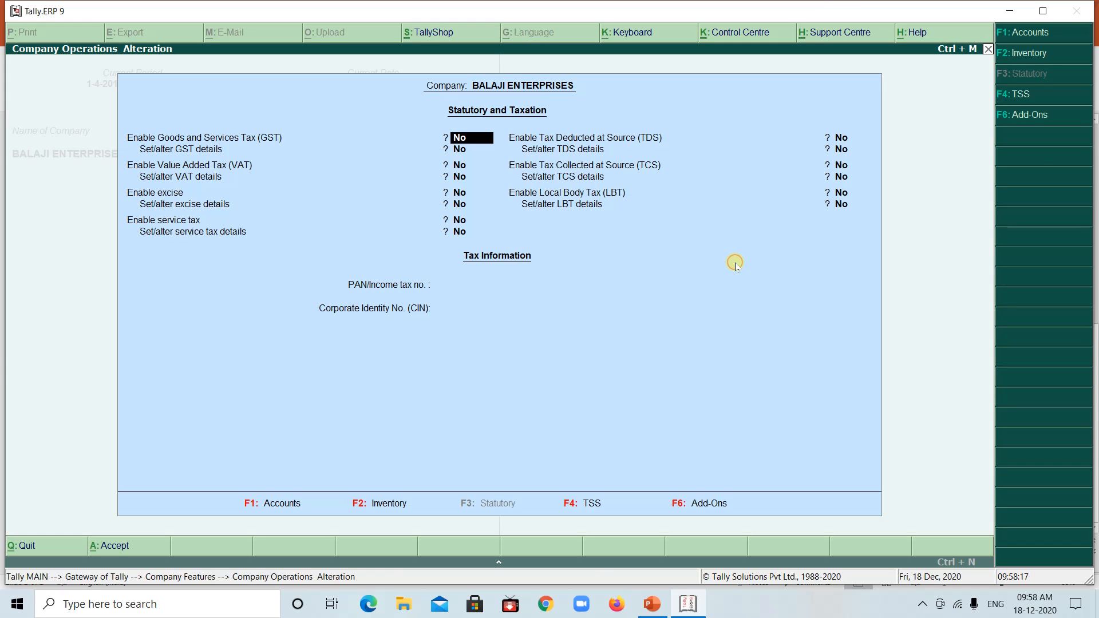
click(735, 265)
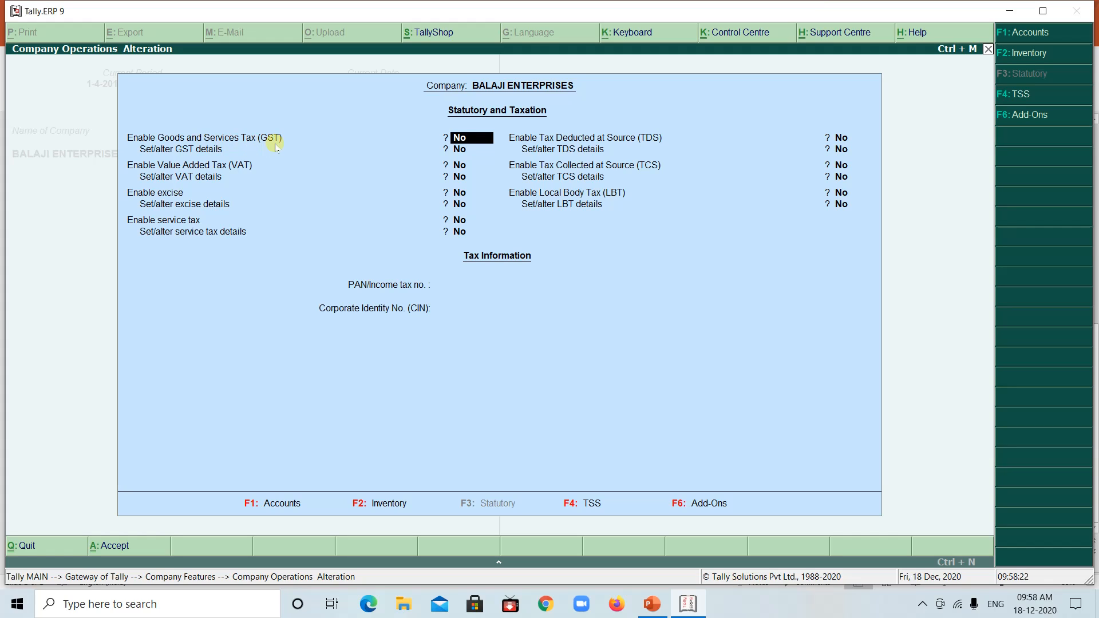
key(y)
key(Return)
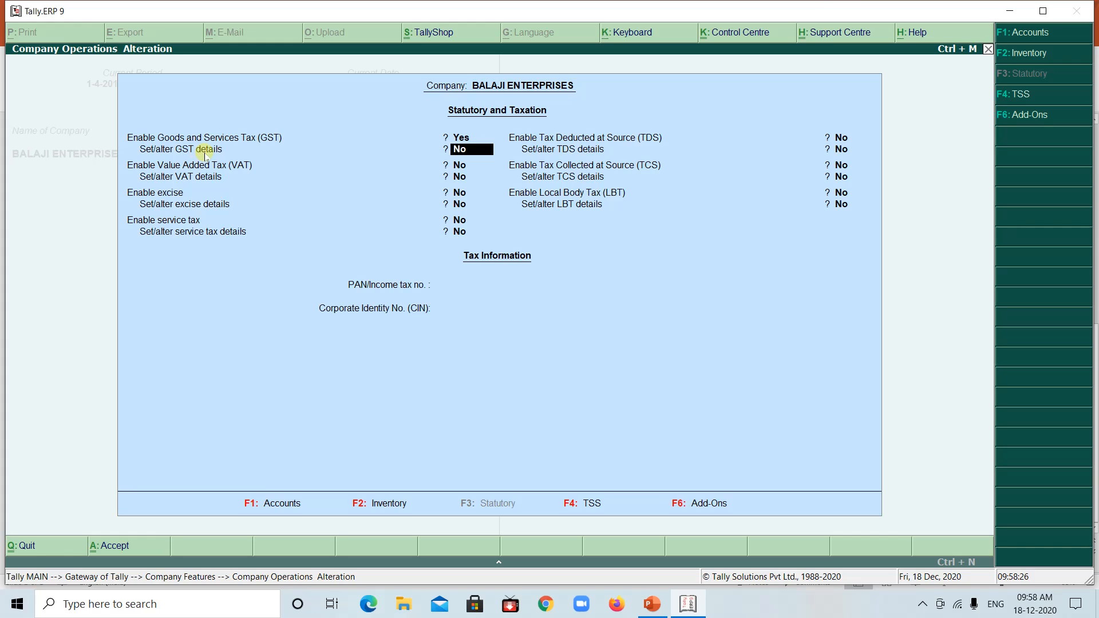
key(y)
key(Return)
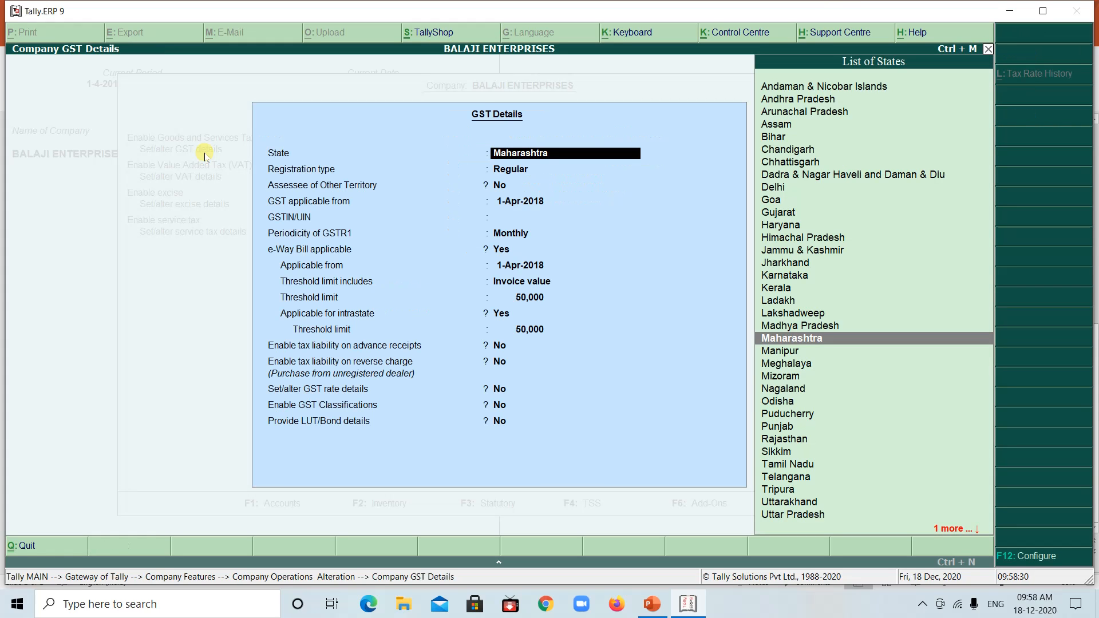
Keep state Maharashtra, registration type Regular, Assessee of Other Territory No and GST applicable from 1-Apr-2018
key(Return)
key(Return)
key(Return)
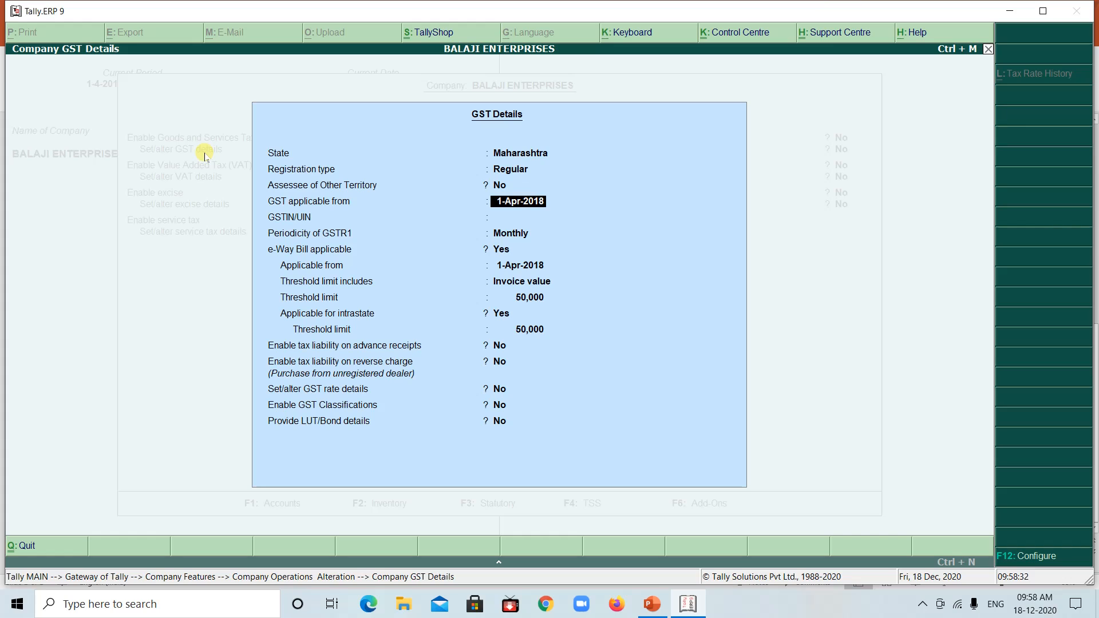
key(Return)
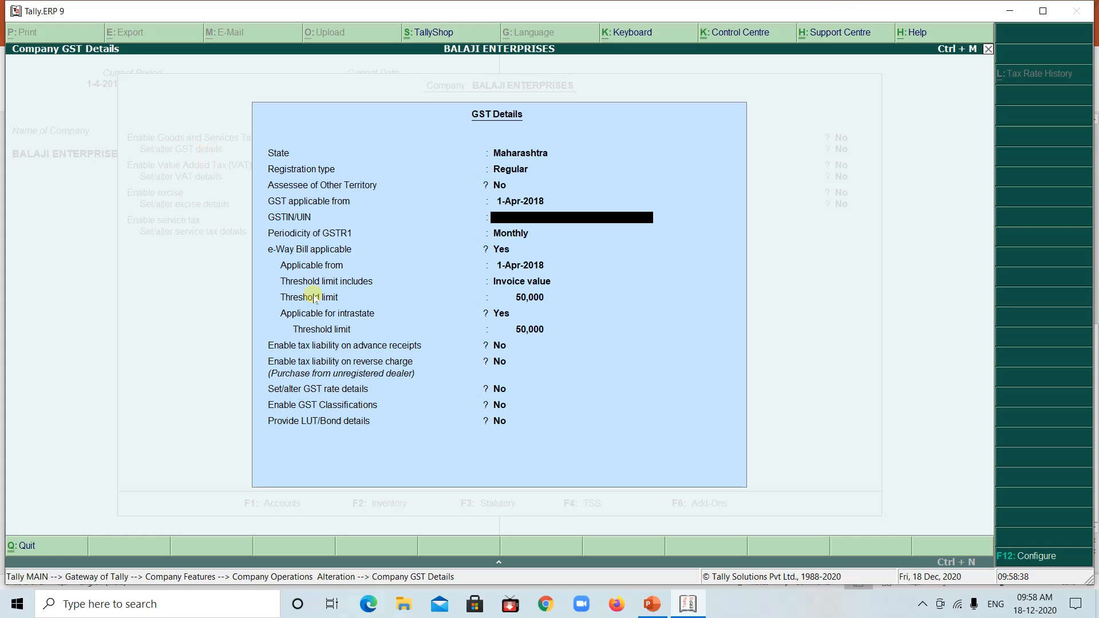
Enter the company's GSTIN/UIN from the PowerPoint example in the GST details
click(689, 605)
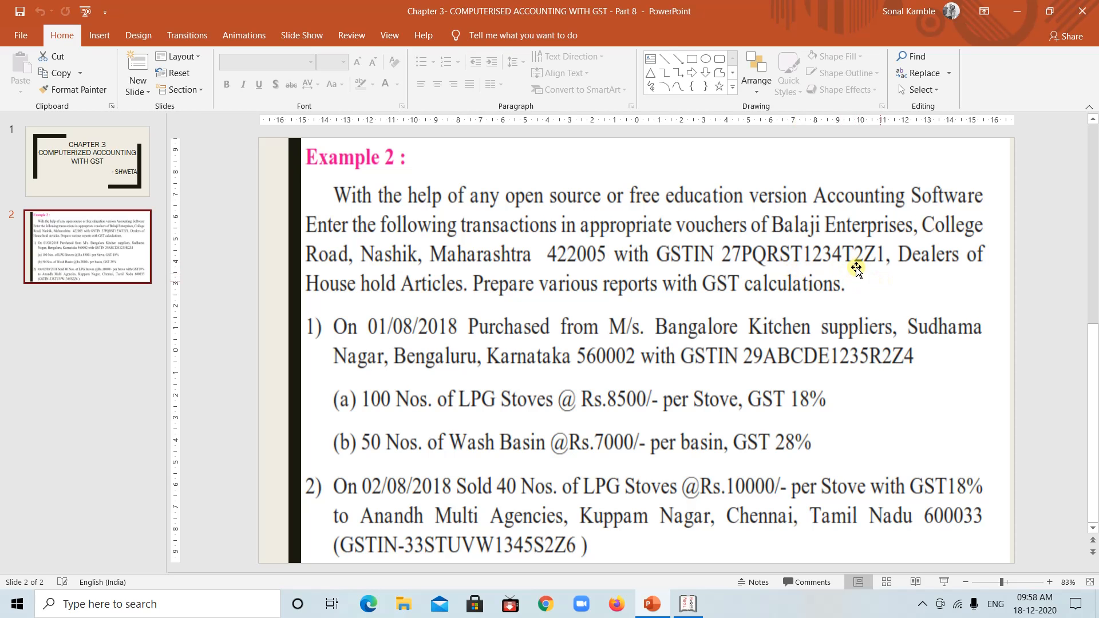
click(686, 603)
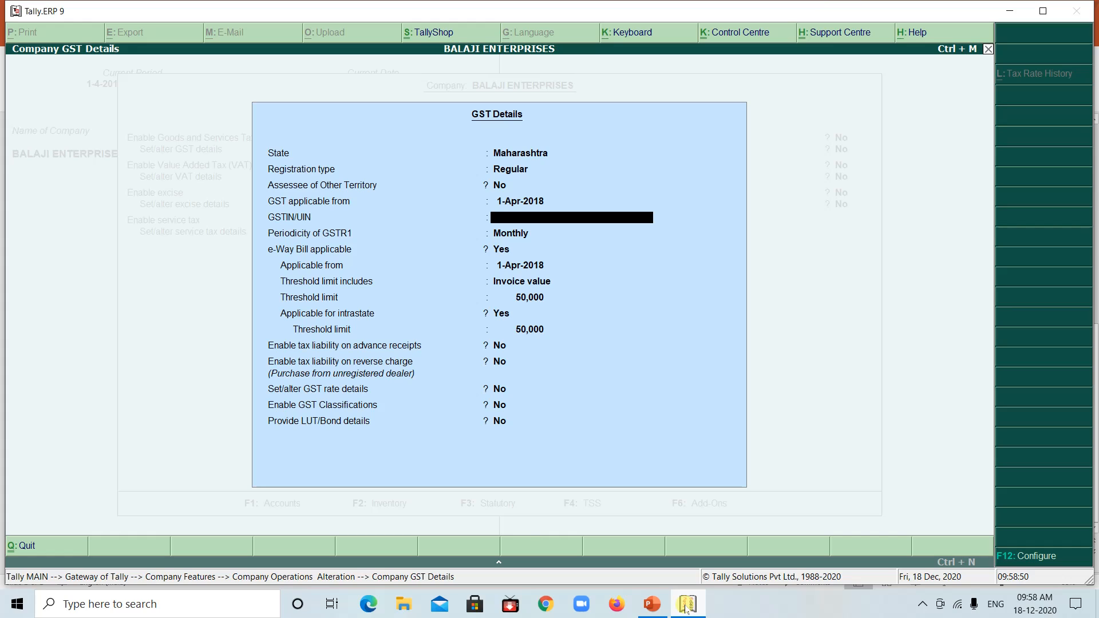
text(27PQRST1234T)
text(2Z)
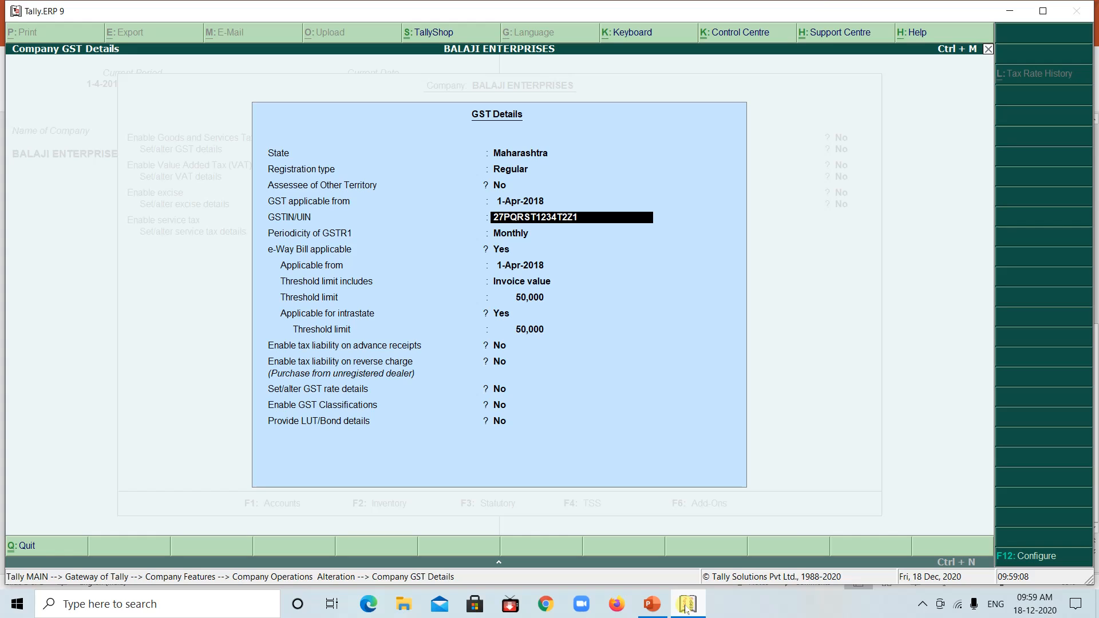
text(1)
key(Return)
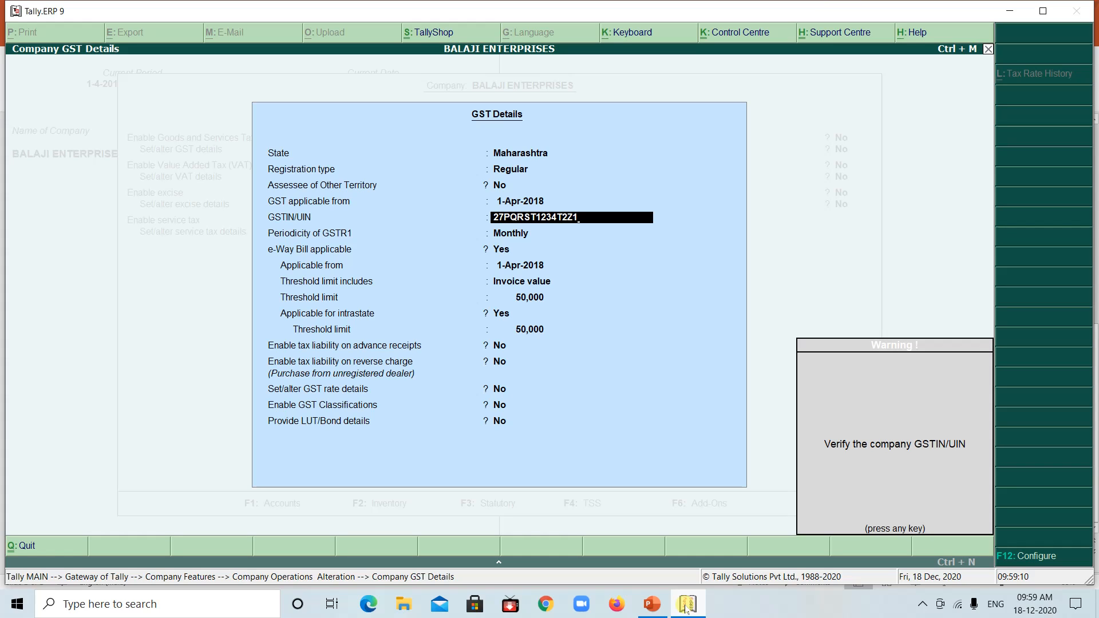
key(Return)
Keep monthly GSTR1 periodicity, e-Way Bill applicable and the remaining GST details at their defaults, and accept the Statutory & Taxation features
key(Return)
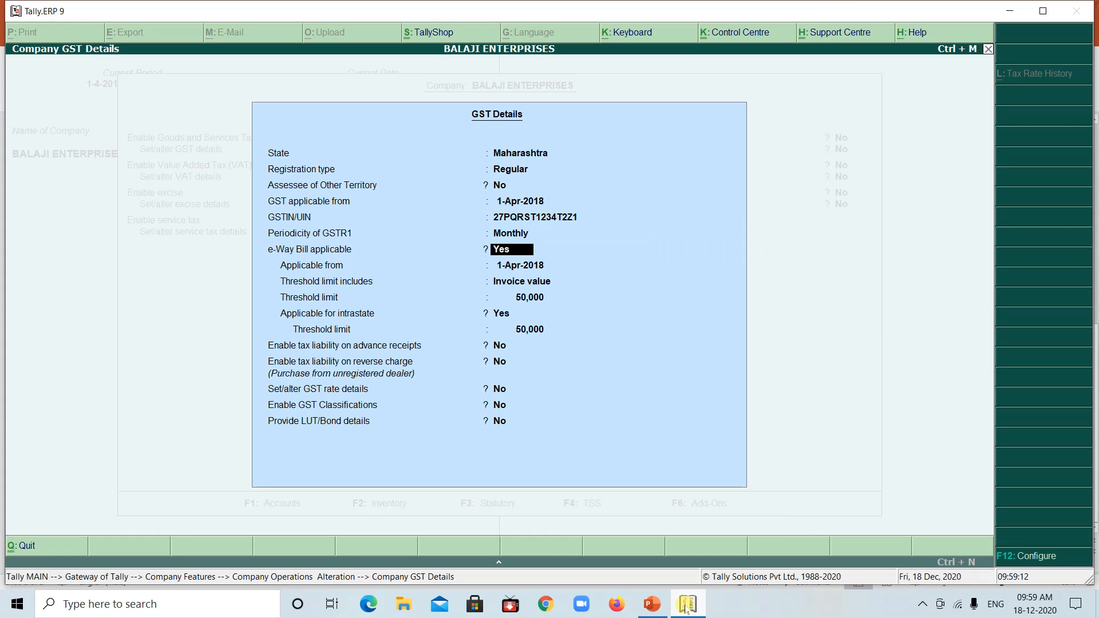
key(Return)
key(Return)
key(Return)
key(Return)
key(Return)
key(Return)
key(Return)
key(Return)
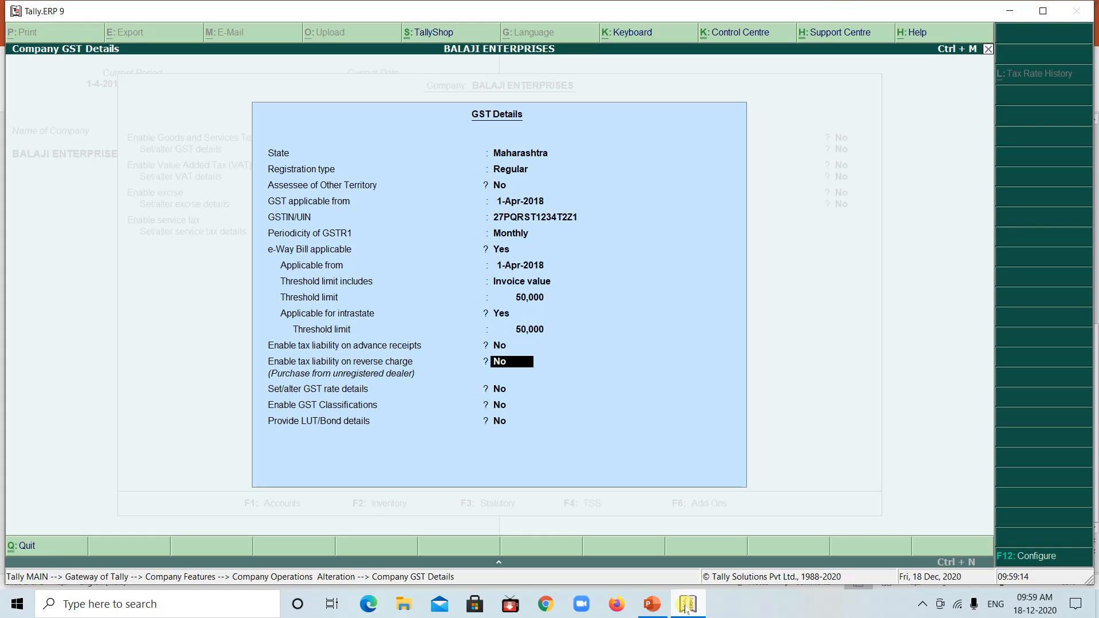
key(Return)
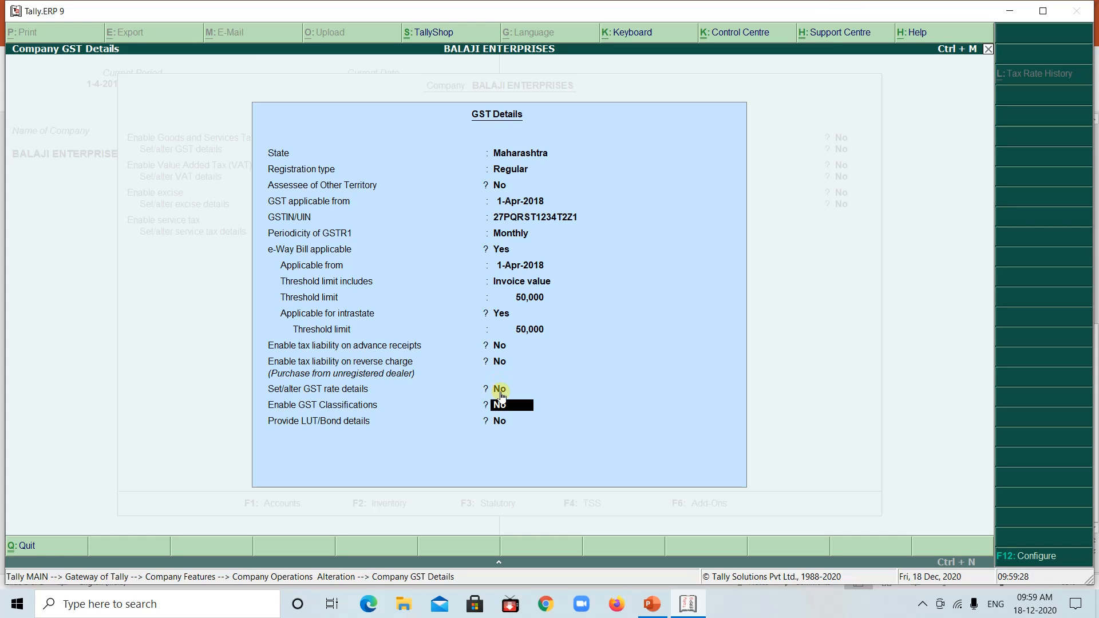
key(Return)
key(Return)
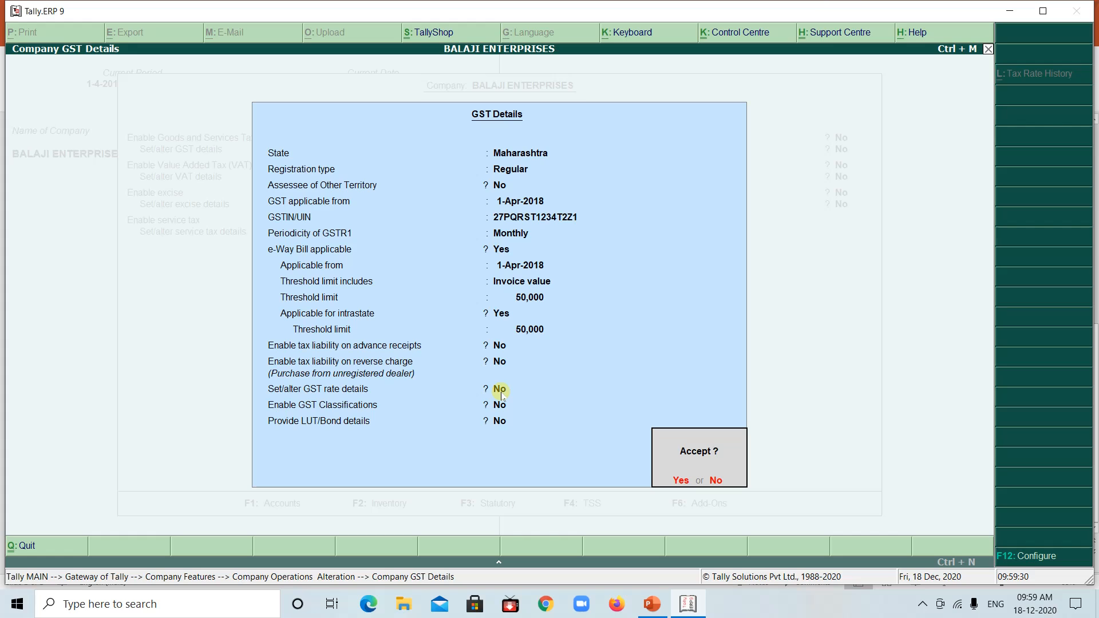
key(Return)
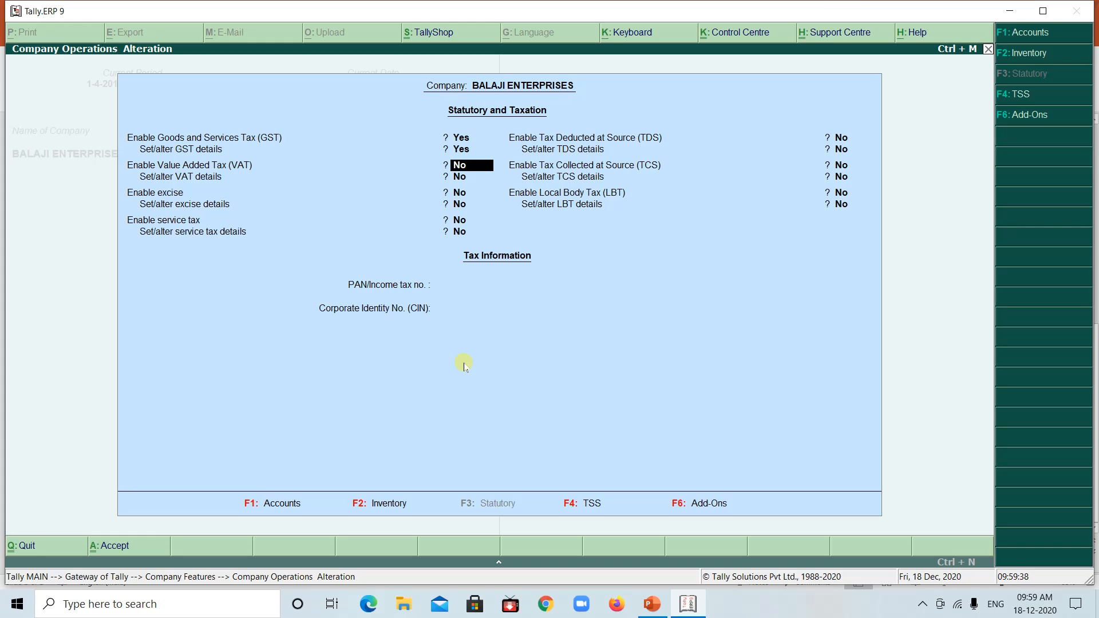
key(ctrl+a)
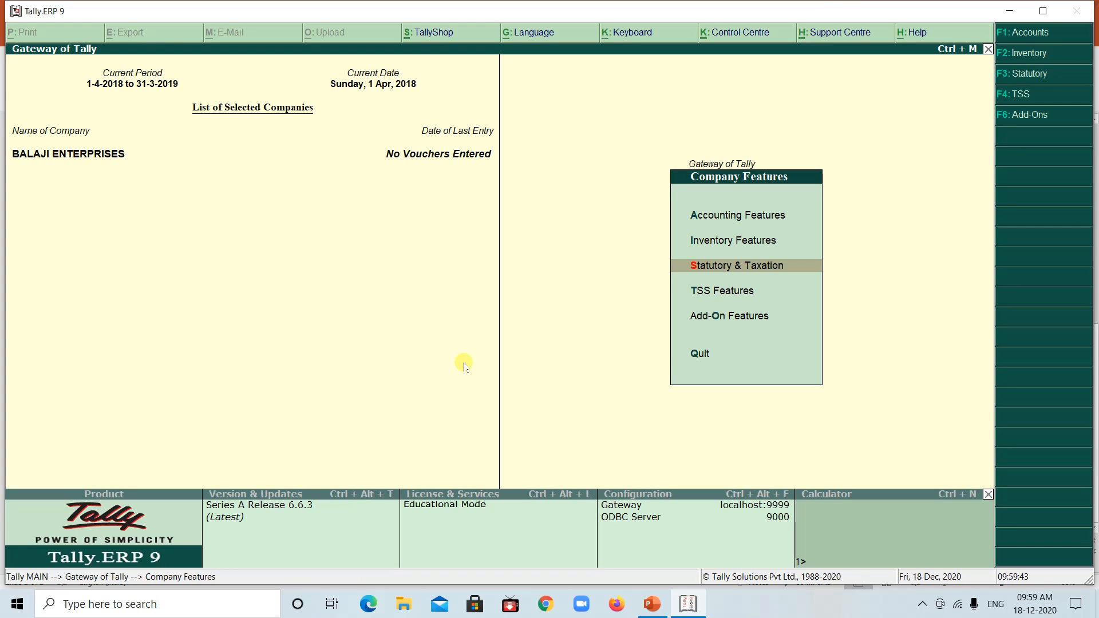
key(Escape)
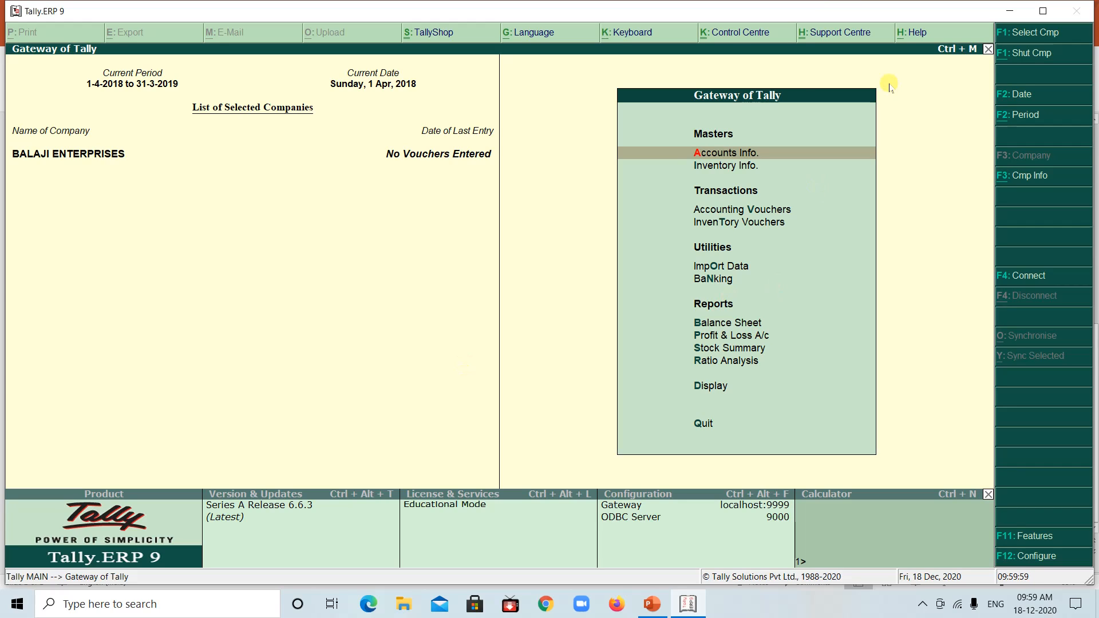
Start a new single ledger named PURCHASE A/C and place it under Purchase Accounts
click(719, 156)
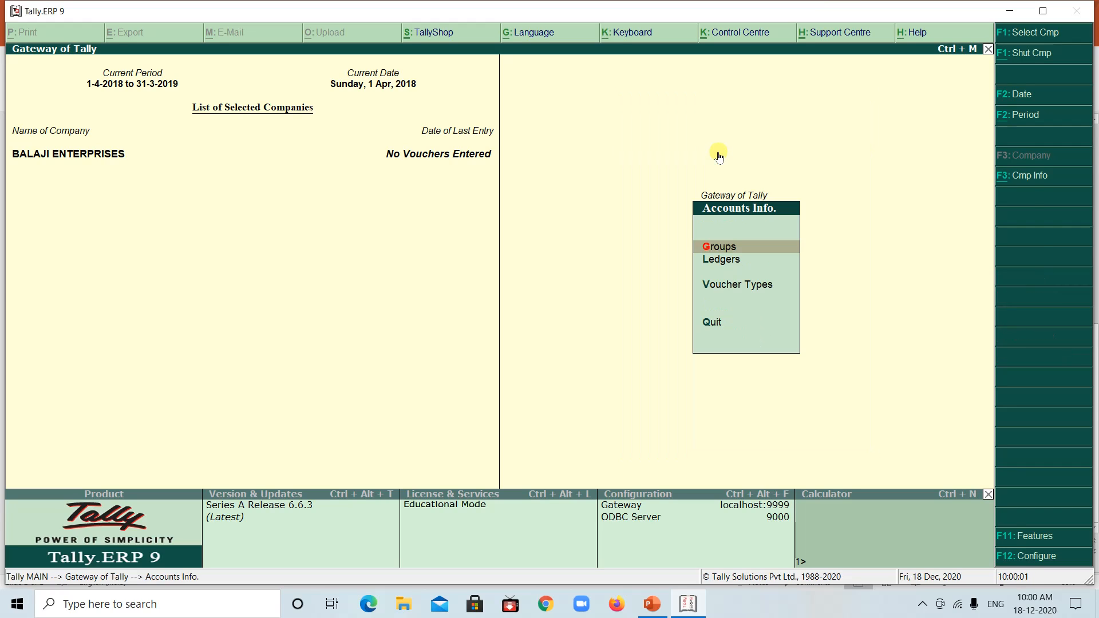
key(Down)
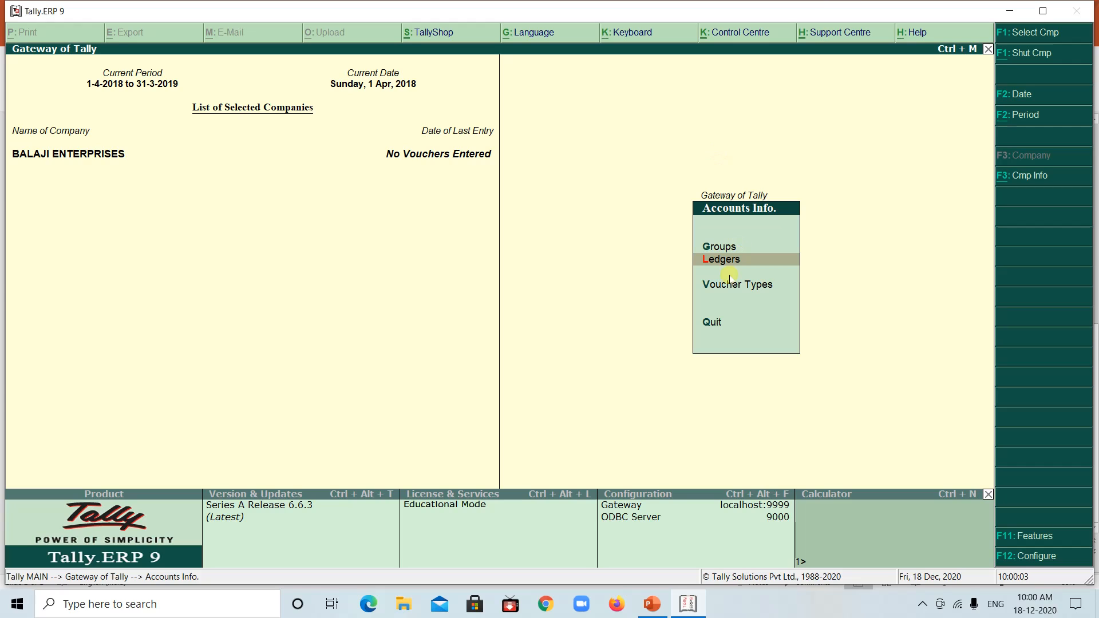
click(721, 260)
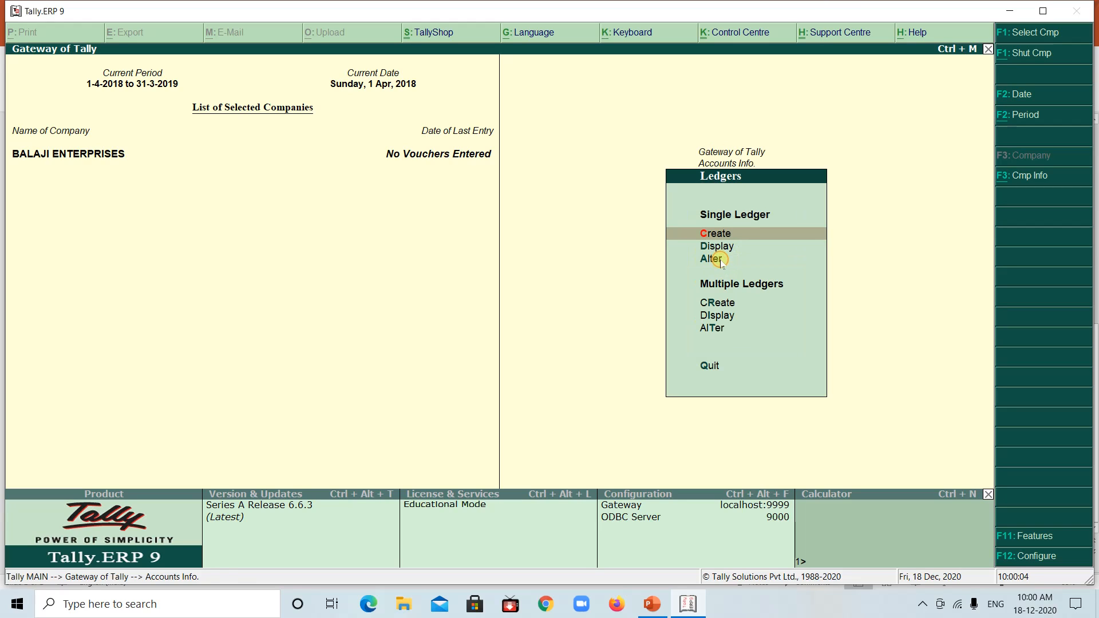
click(714, 233)
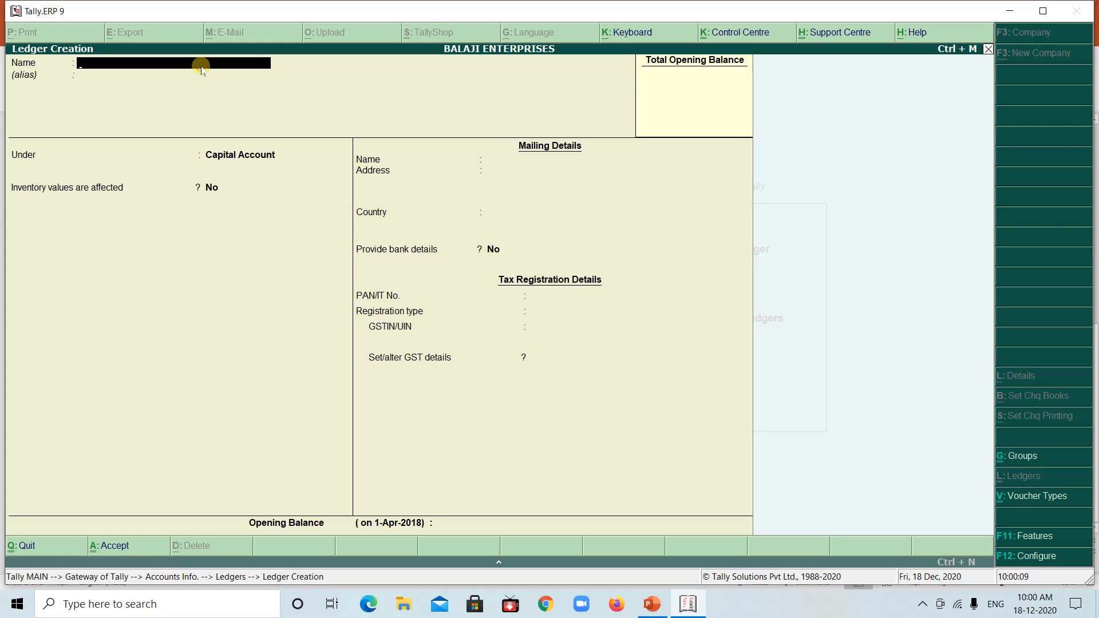
text(PURCHASE A/C)
key(Return)
key(Return)
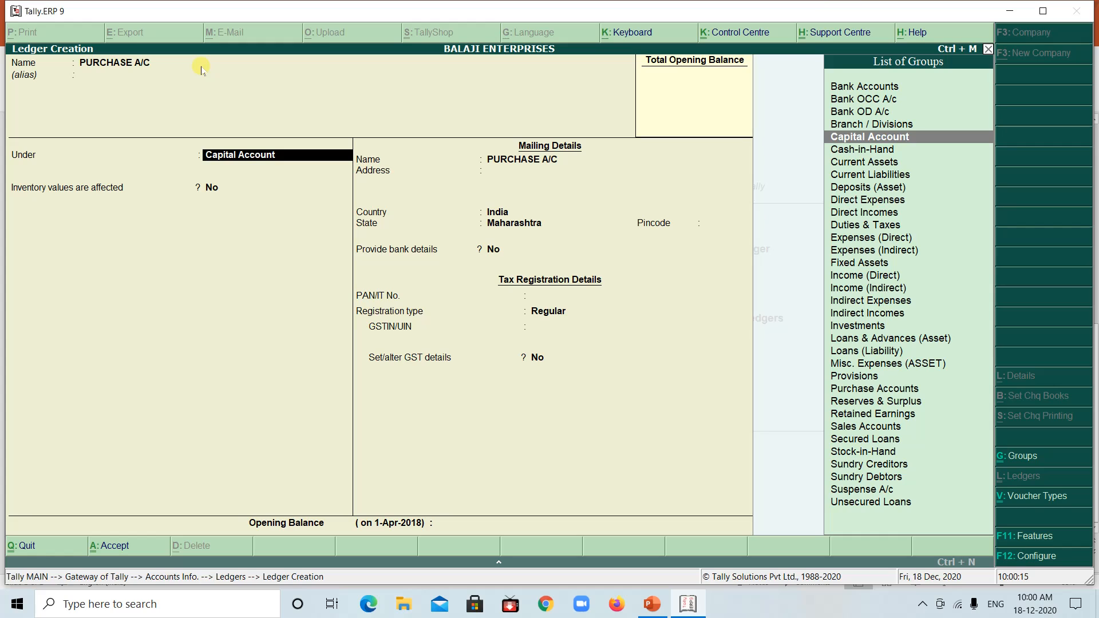
text(PUR)
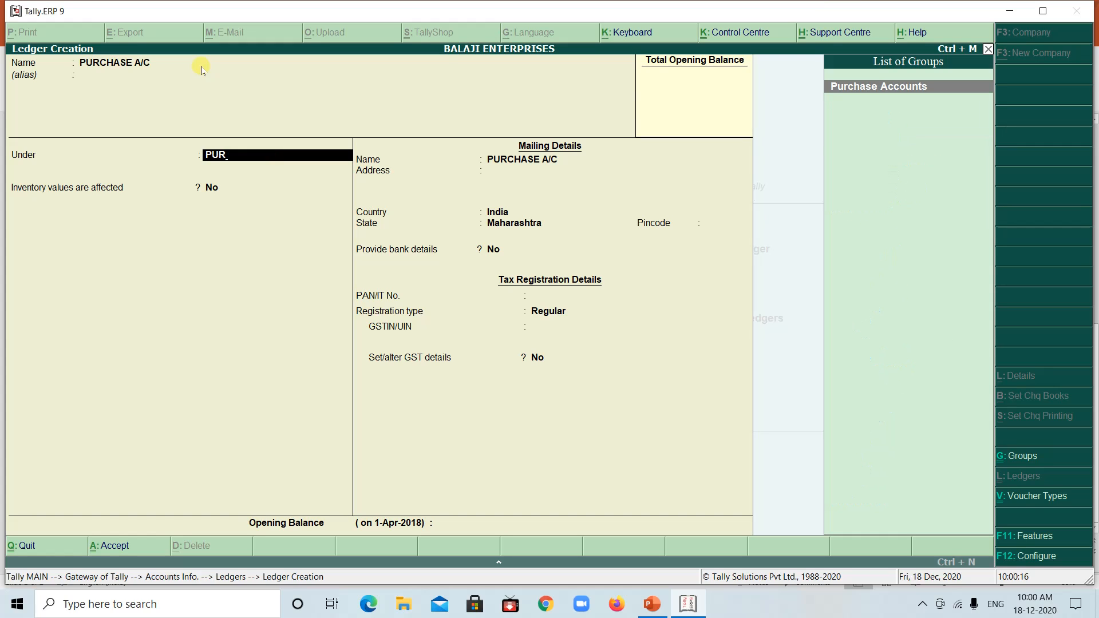
key(Return)
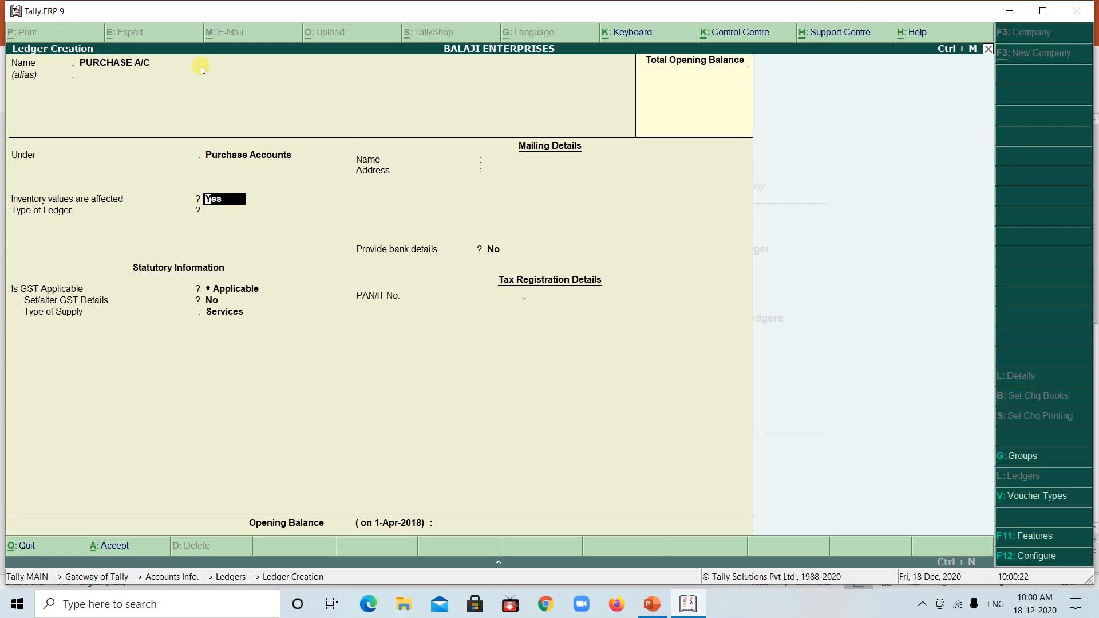
Keep inventory values affected and GST applicable for the purchase ledger, set its type of supply to Goods and save it
key(Return)
key(Return)
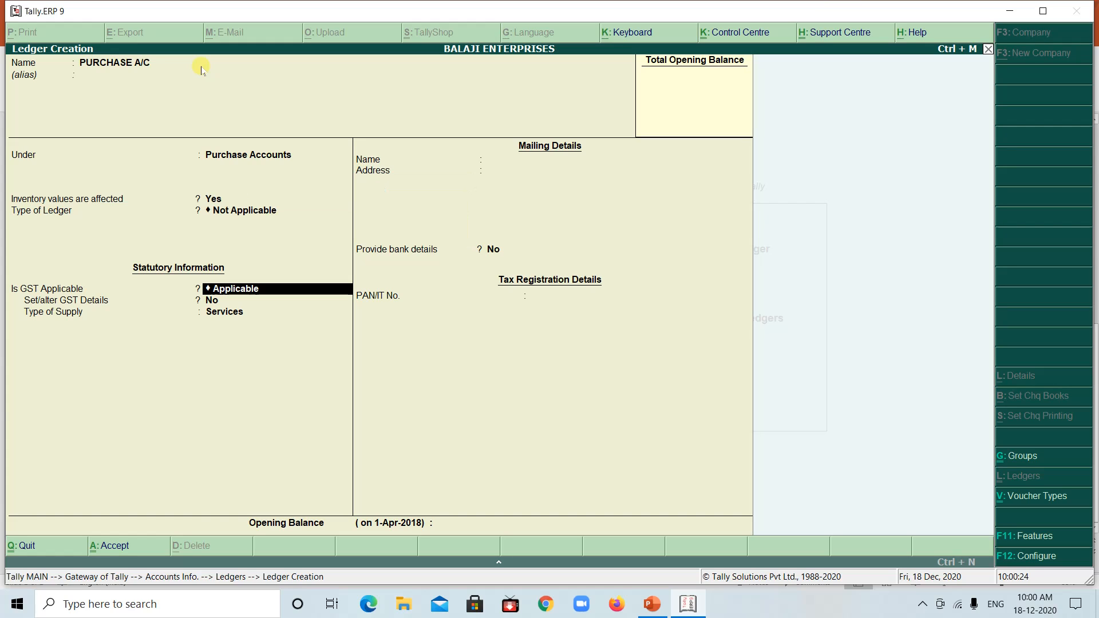
key(Return)
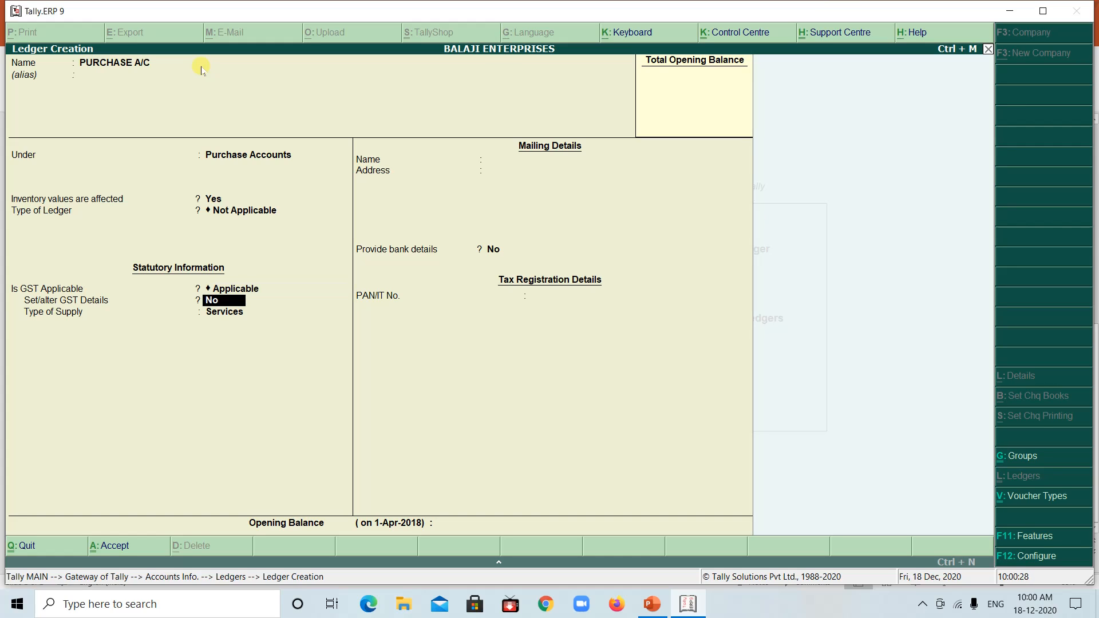
key(Return)
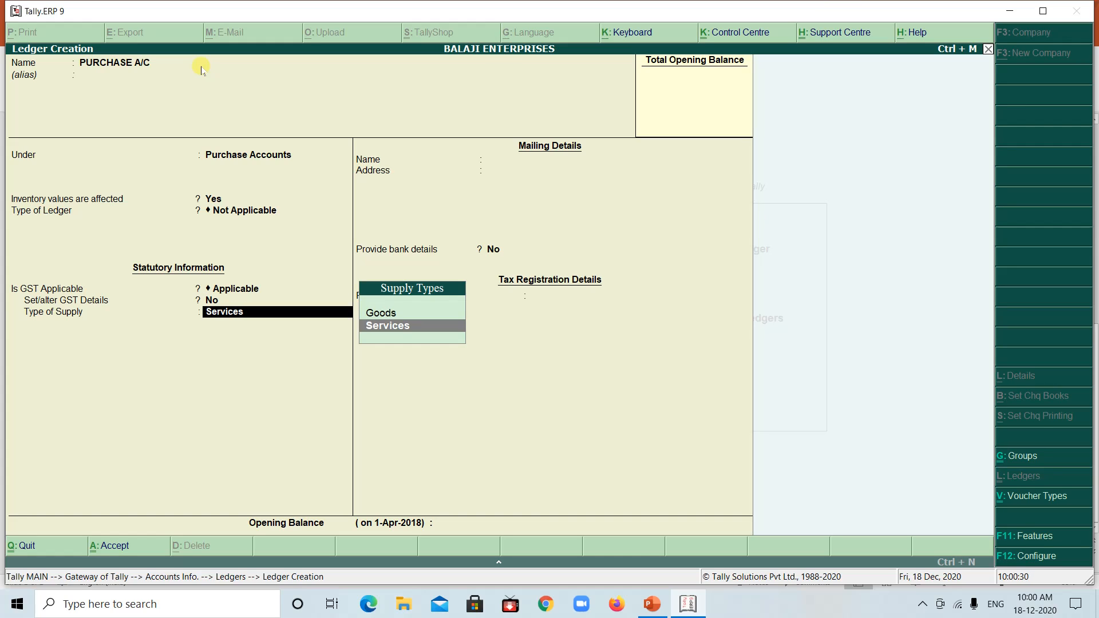
click(382, 312)
key(Return)
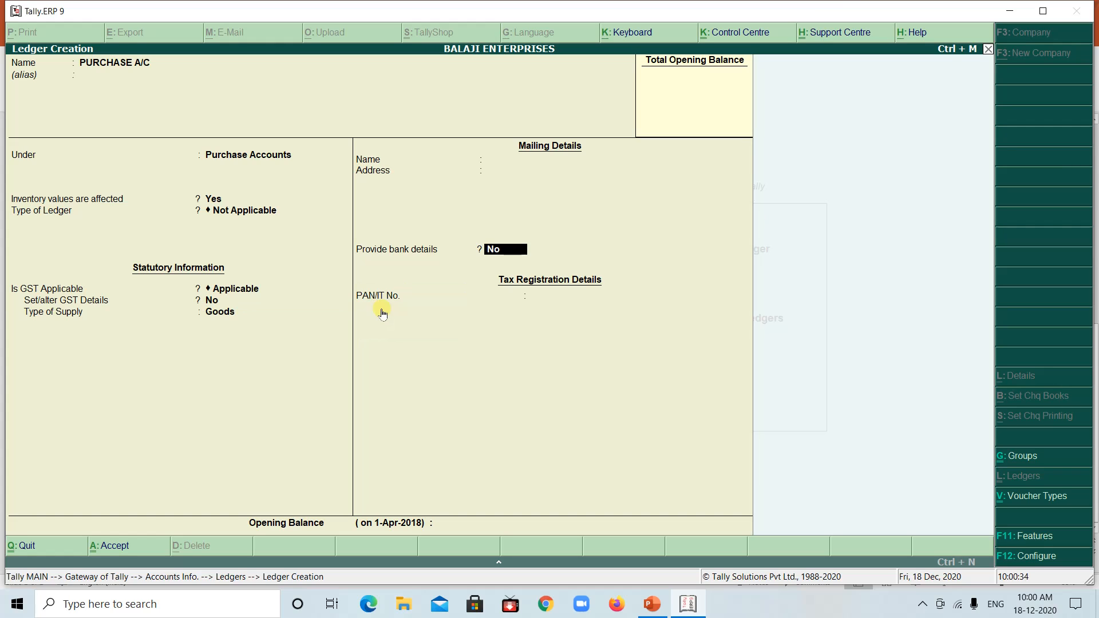
key(Return)
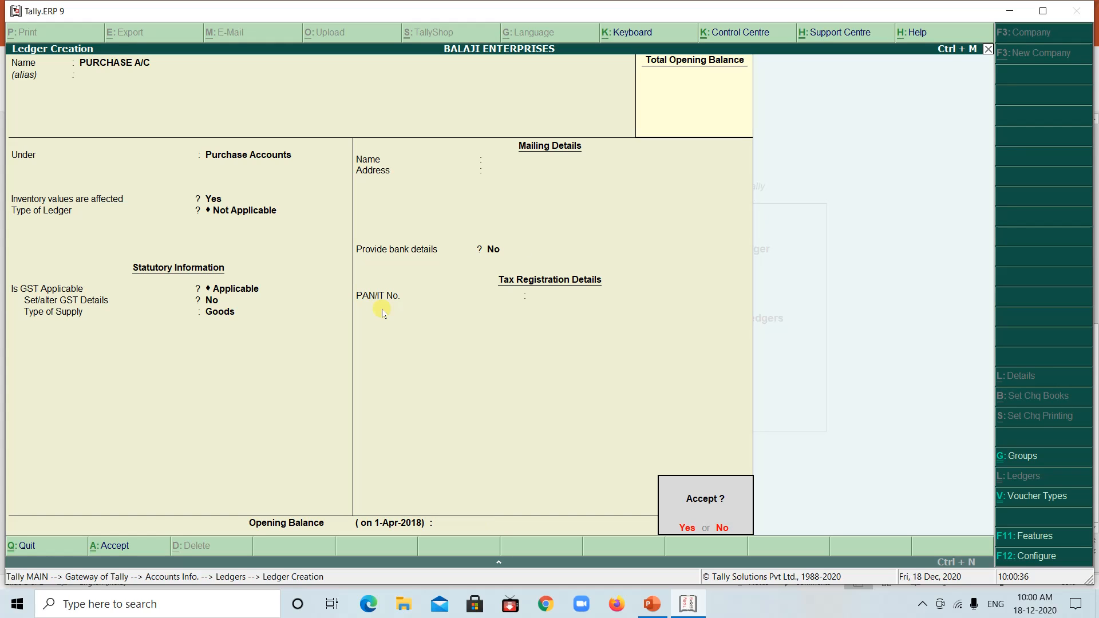
key(Return)
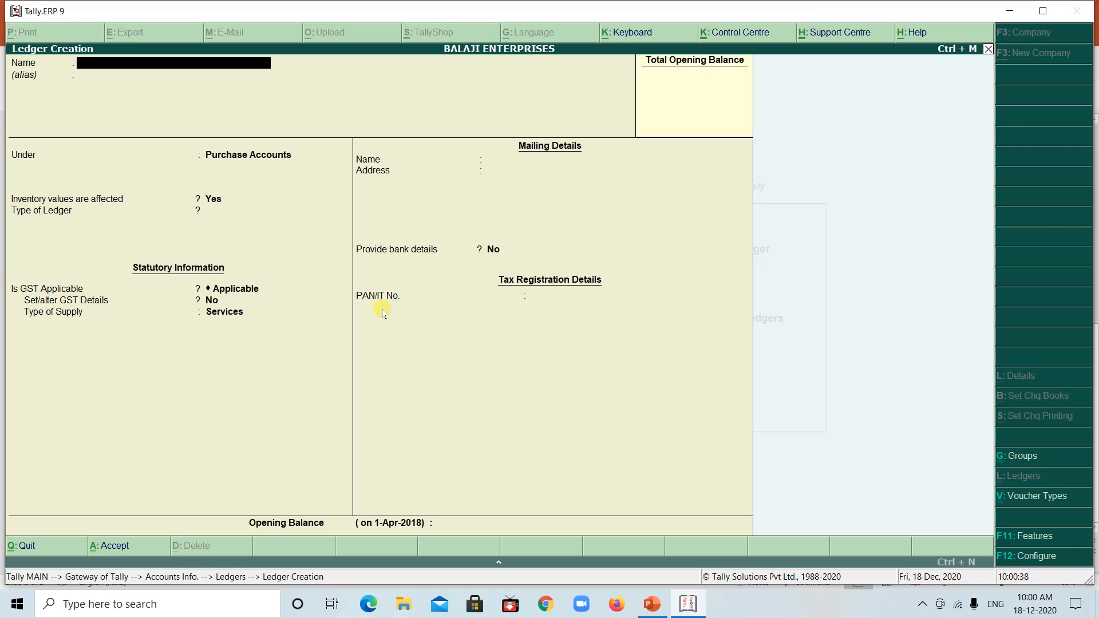
Name the next ledger SALES A/C and place it under Sales Accounts
text(SALES A/C)
key(Return)
key(Return)
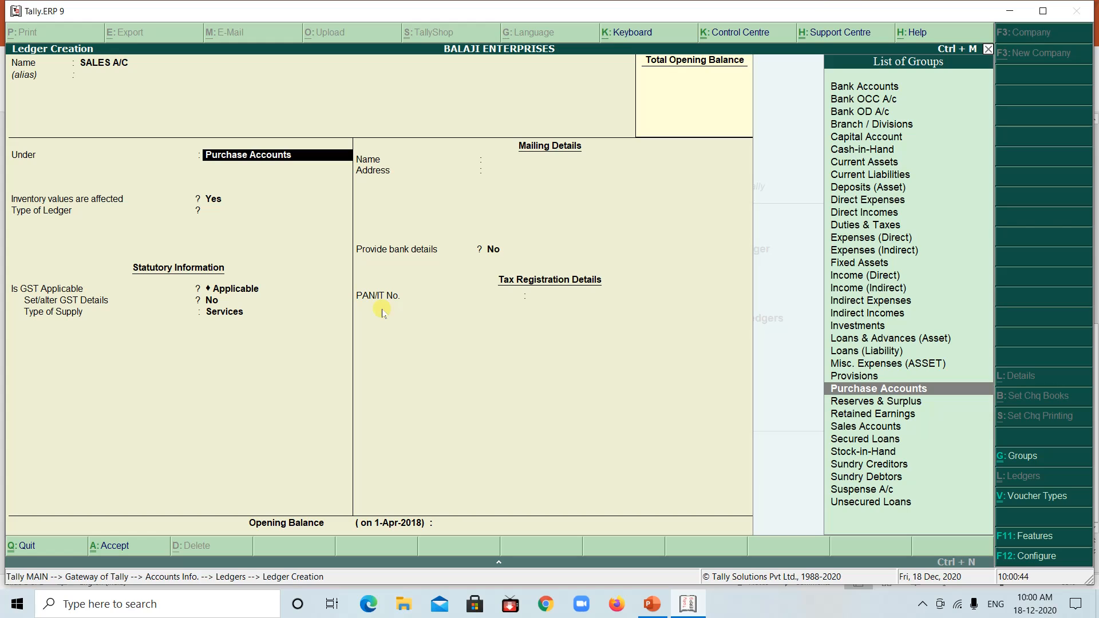
text(SALES)
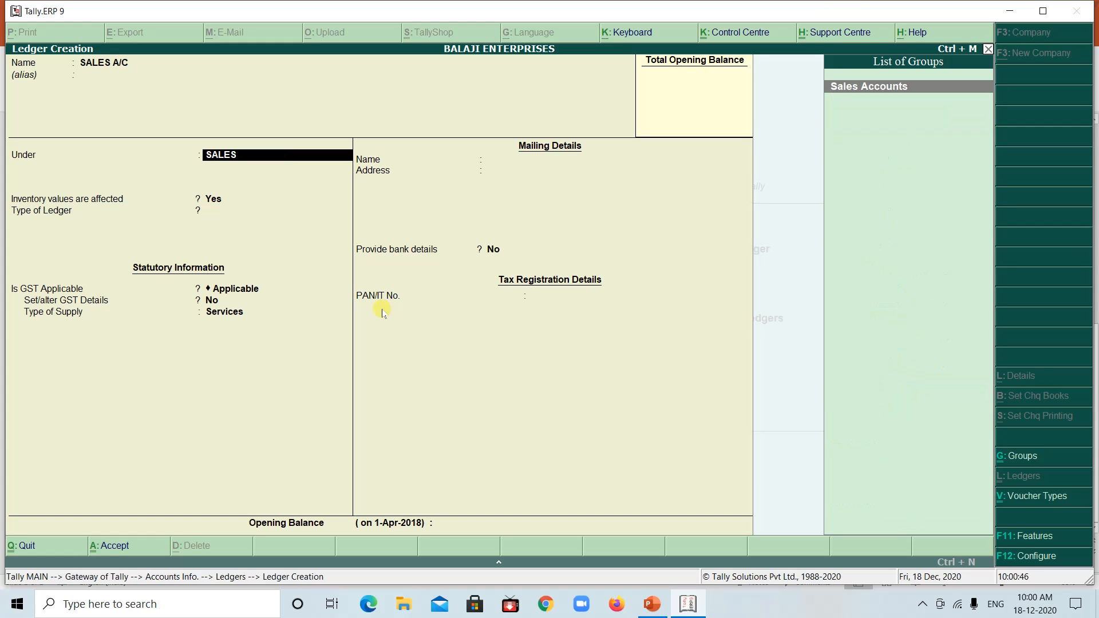
key(Return)
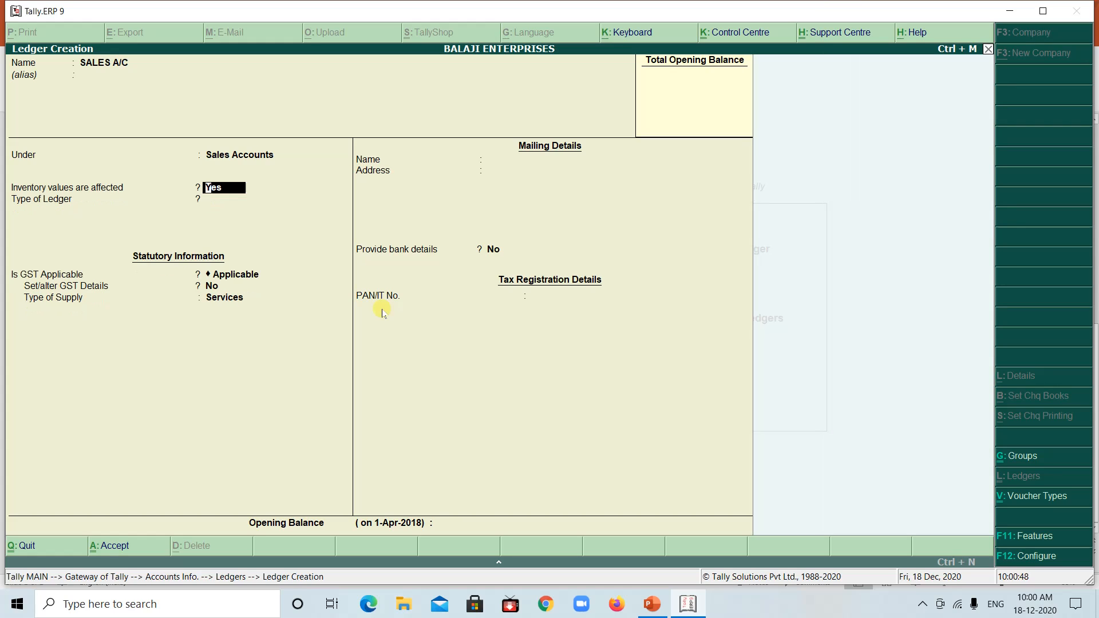
Keep inventory values affected and GST applicable for the sales ledger, set its type of supply to Goods and save it
key(Return)
key(Return)
key(Return)
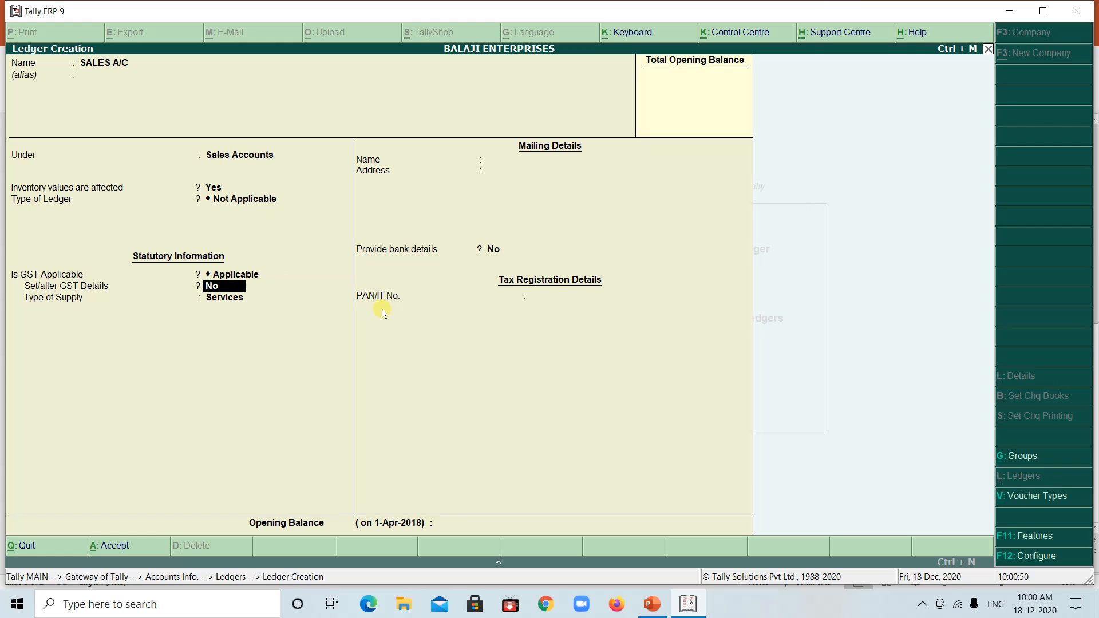
key(Return)
key(Up)
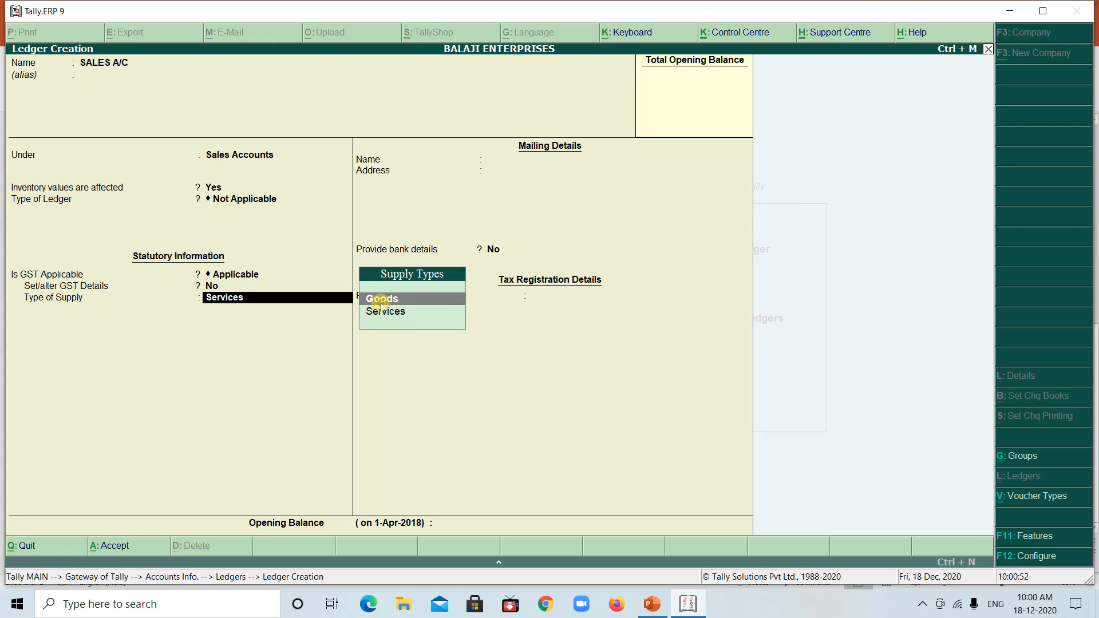
key(Return)
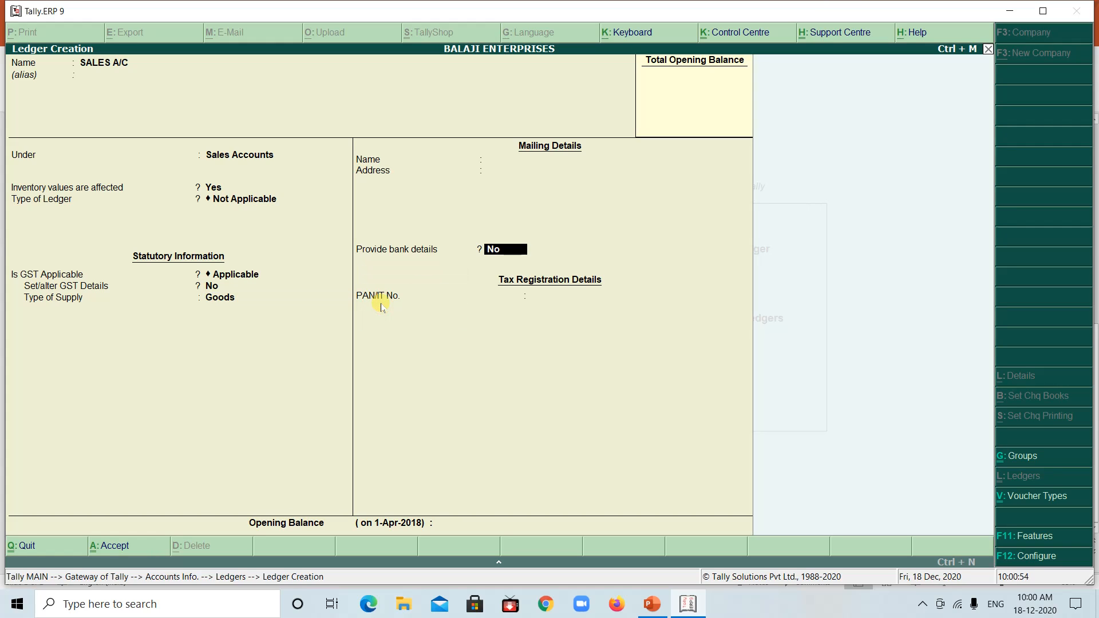
key(Return)
key(Return)
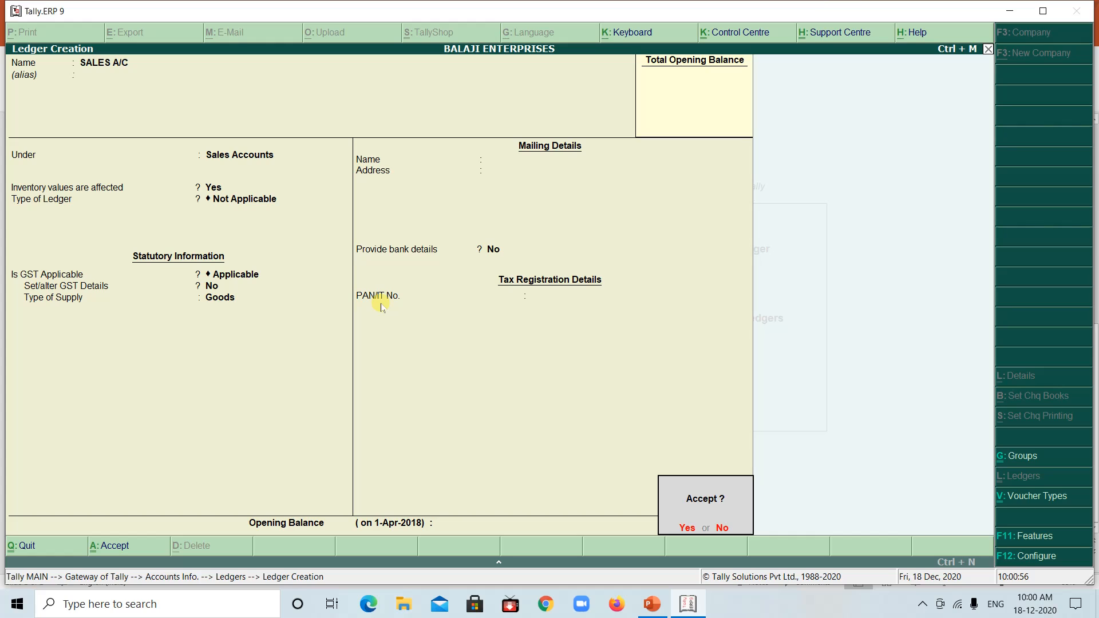
key(Return)
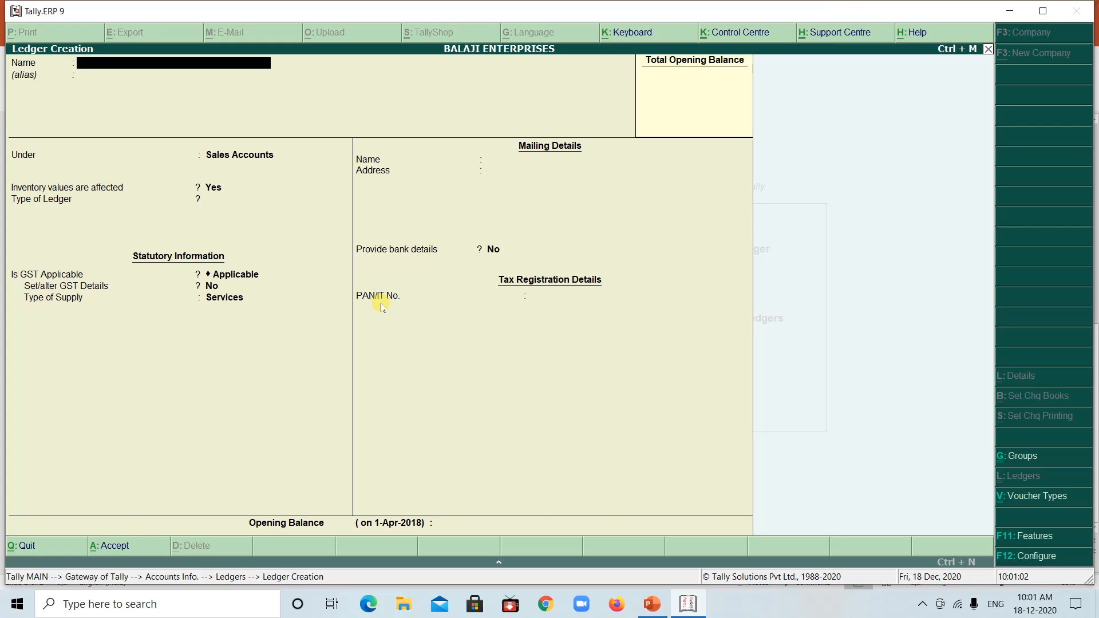
Check the supplier in the PowerPoint example and, back in Tally.ERP 9, name the new ledger M/S BANGALORE KITCHEN SUPPLIER
click(687, 603)
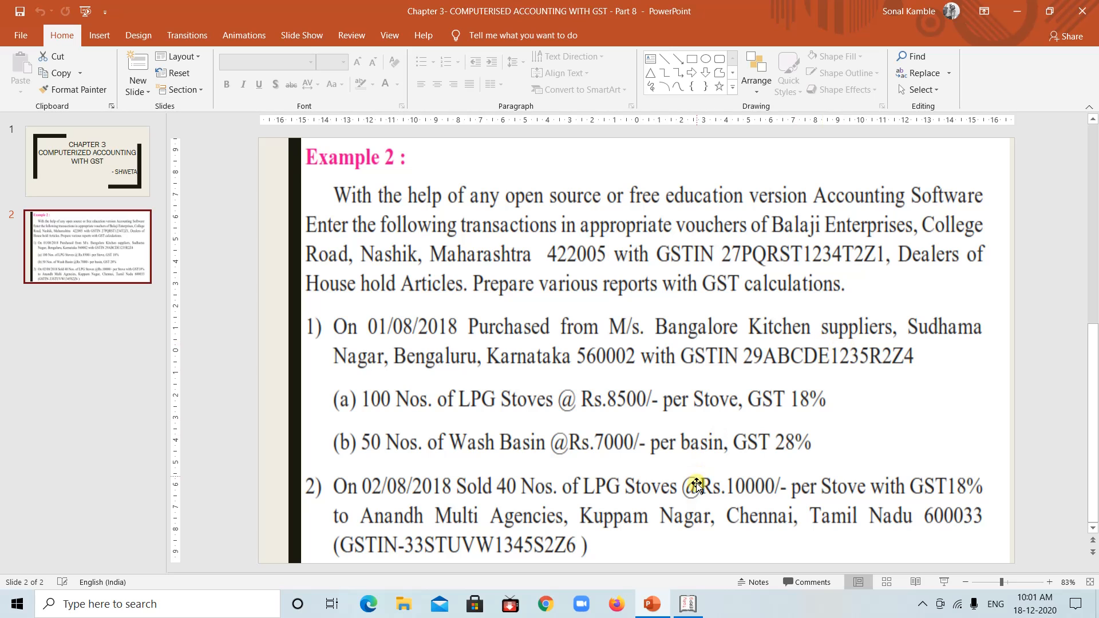
click(689, 604)
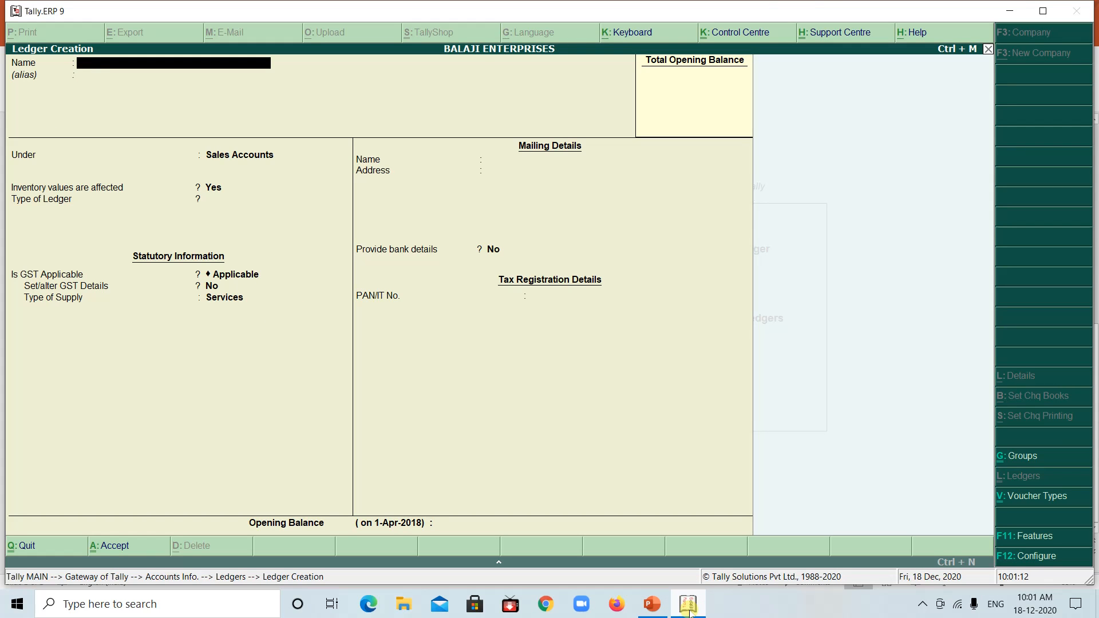
text(M/S BANGALORE KI)
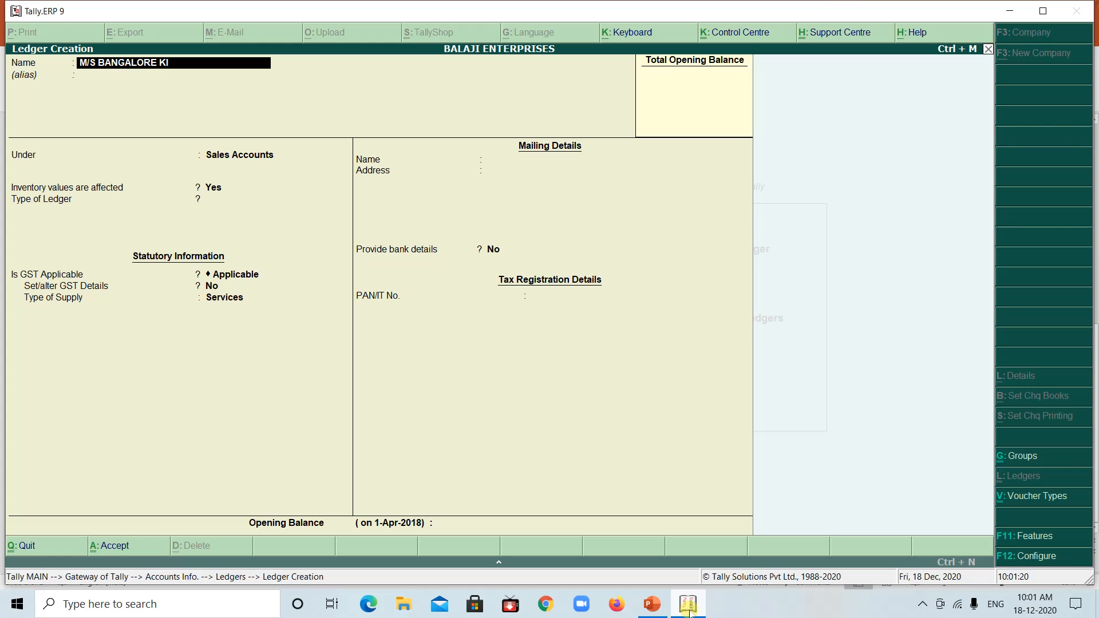
text(TCHEN SUPPLIER)
key(Return)
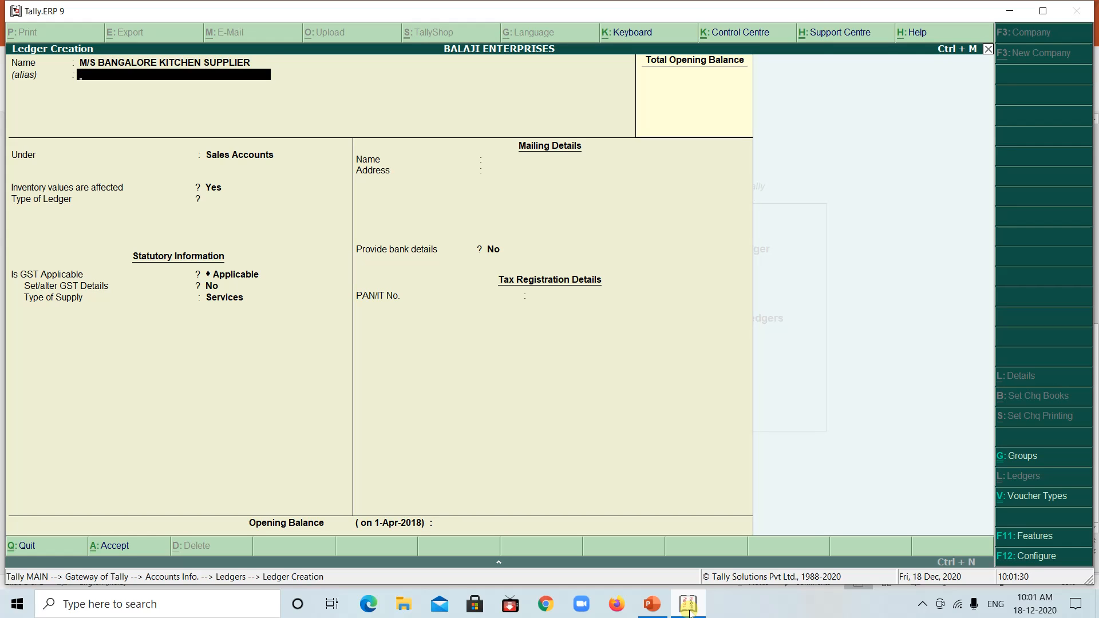
key(Return)
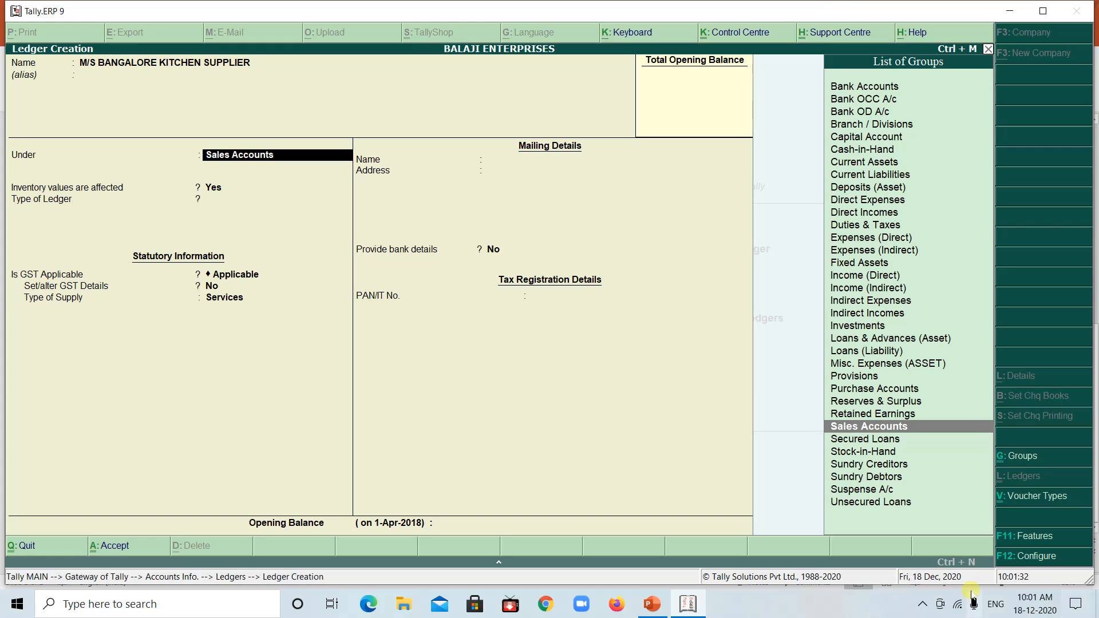
Check the PowerPoint example and, back in Tally.ERP 9, place the supplier ledger under Sundry Creditors, keeping bill-by-bill balances and inventory values at No
click(688, 603)
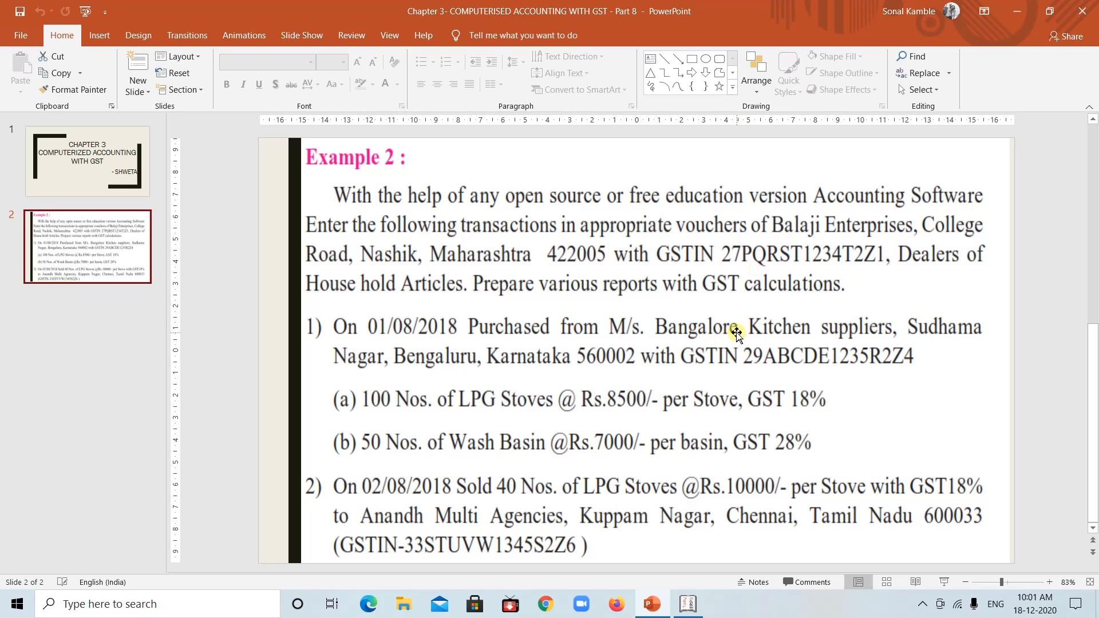
click(689, 602)
text(SUN)
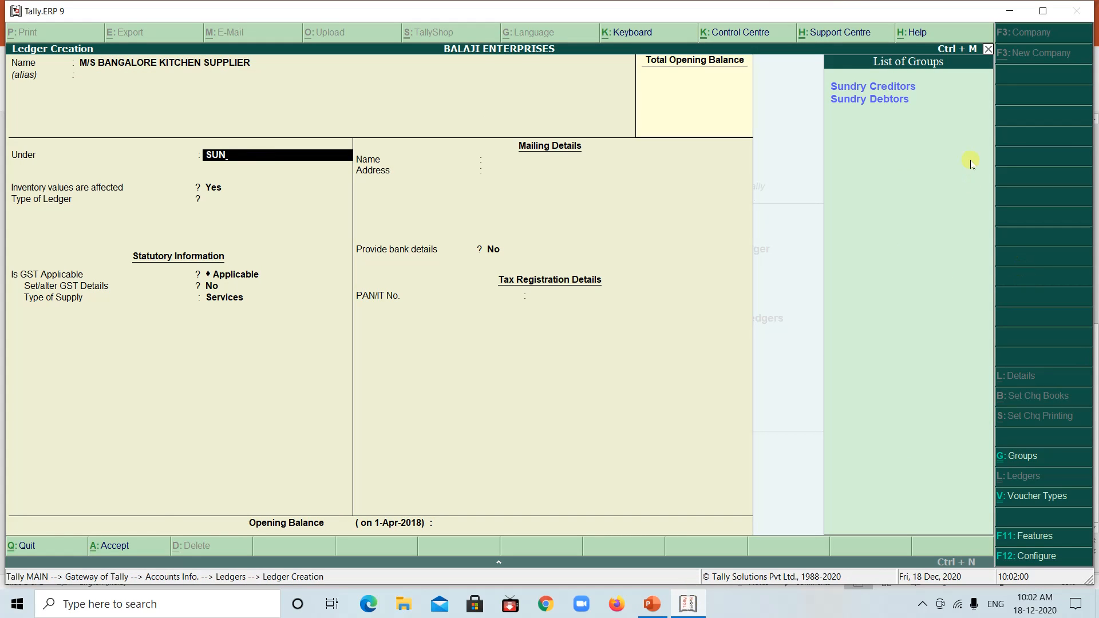
click(868, 86)
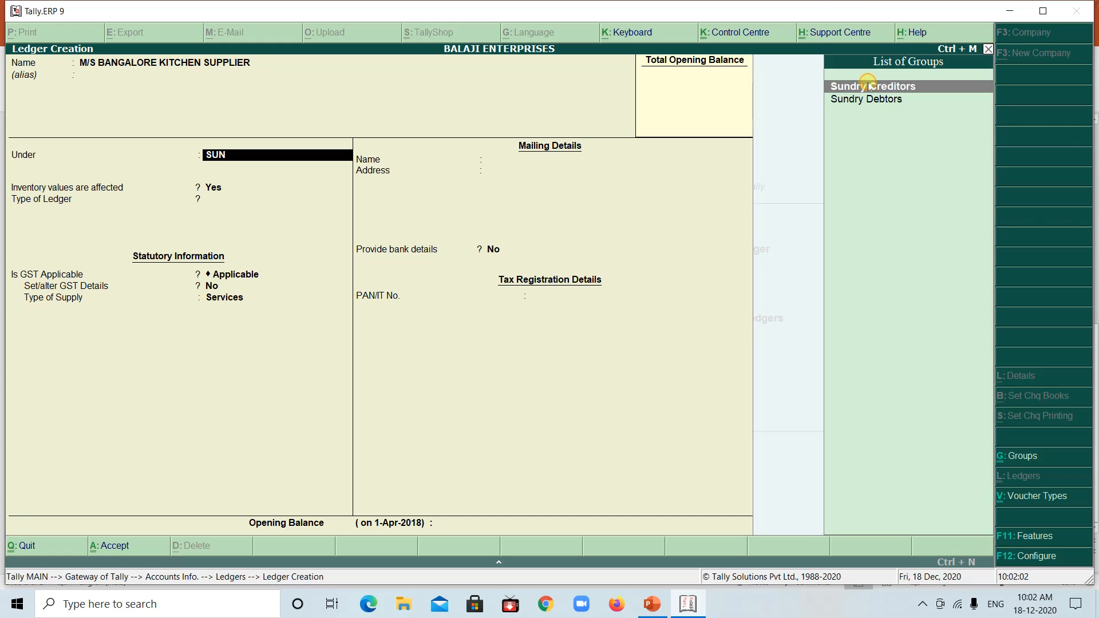
click(868, 86)
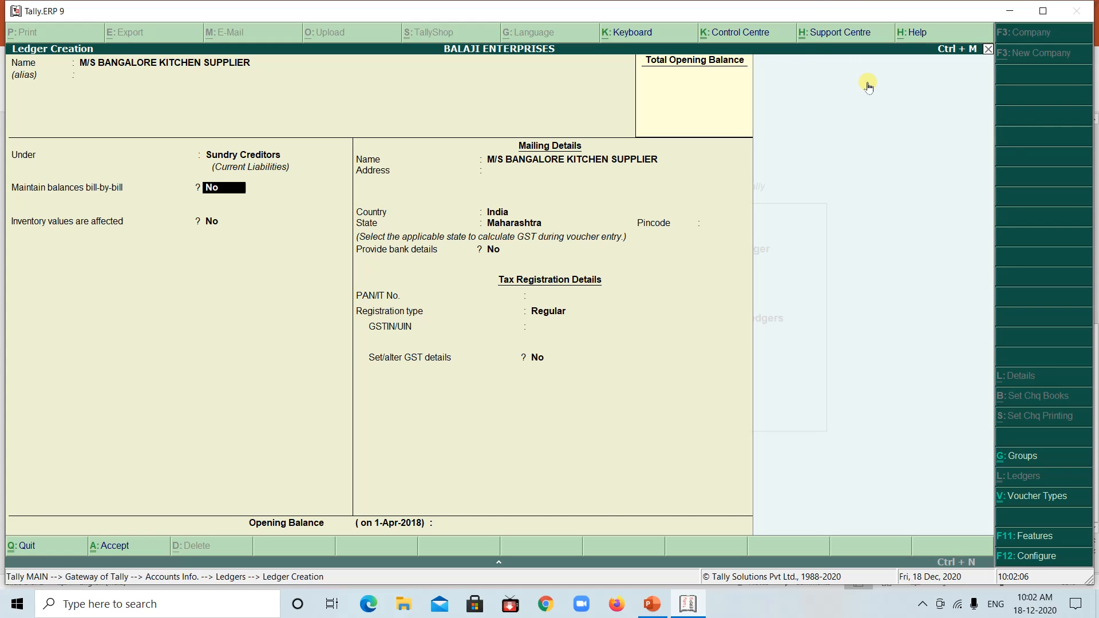
key(Return)
key(Return)
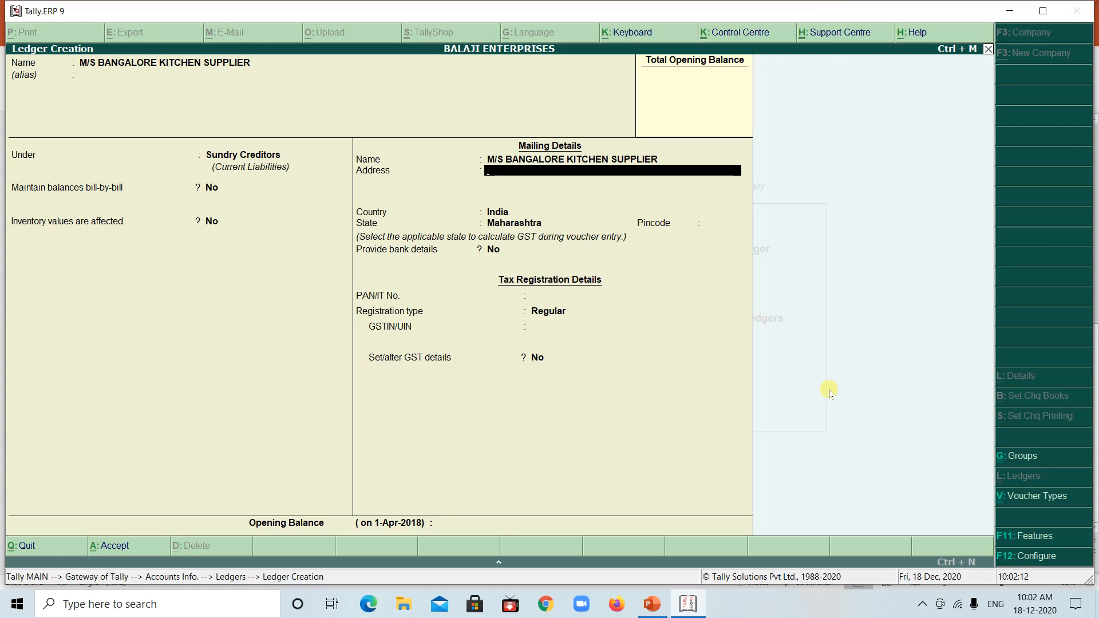
Look up the supplier's address in the PowerPoint example and enter its locality and city in the ledger's mailing details in Tally.ERP 9
click(691, 604)
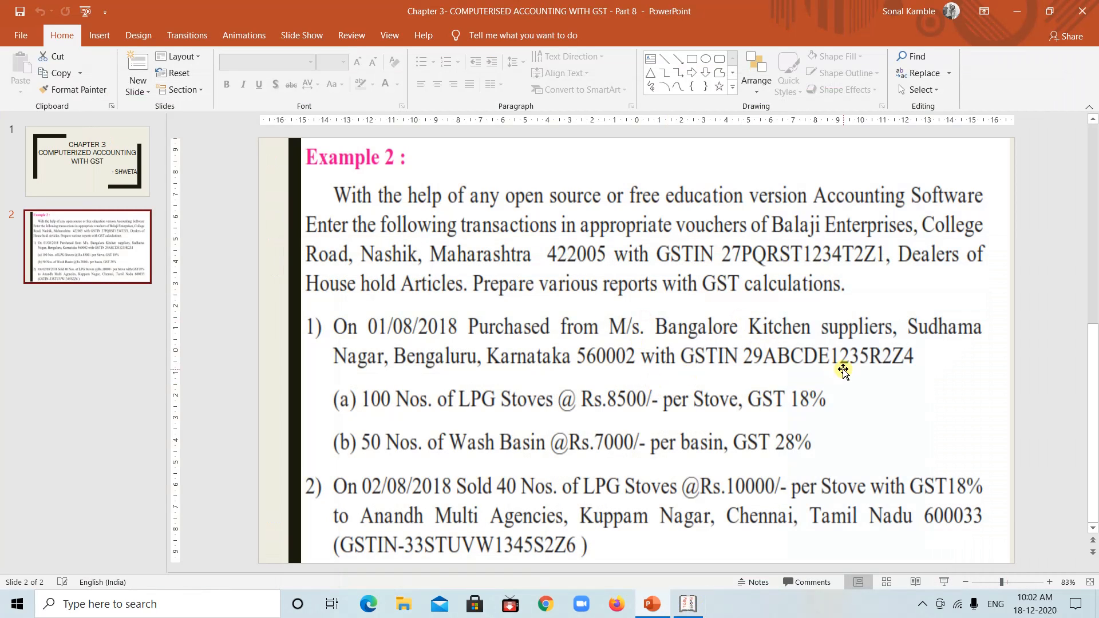
click(688, 604)
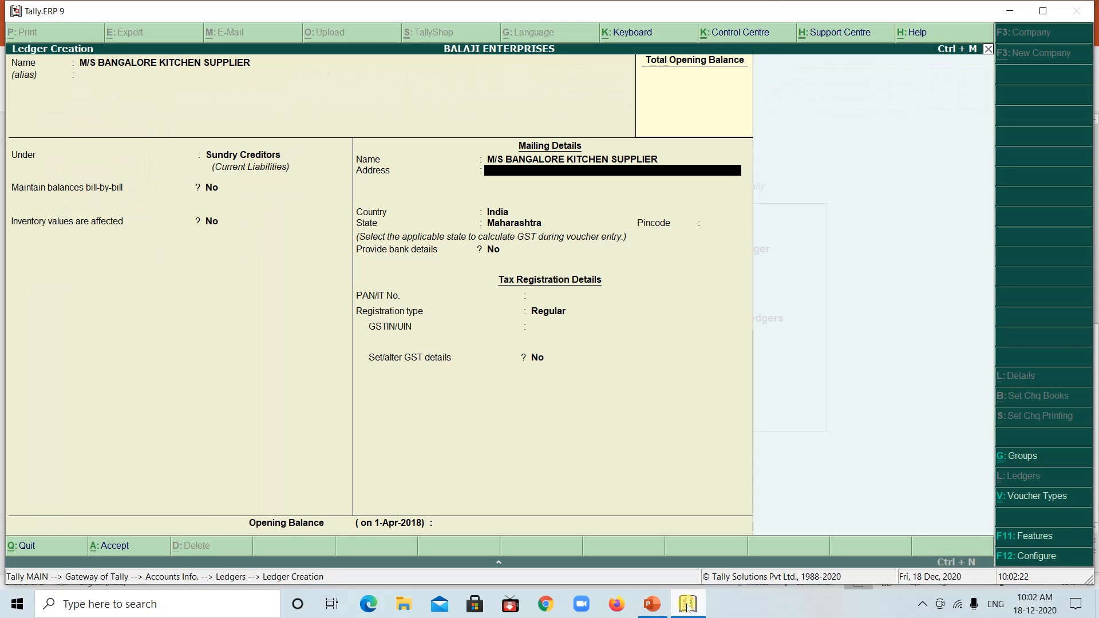
text(SU)
text(DHAMA NAGAR, B)
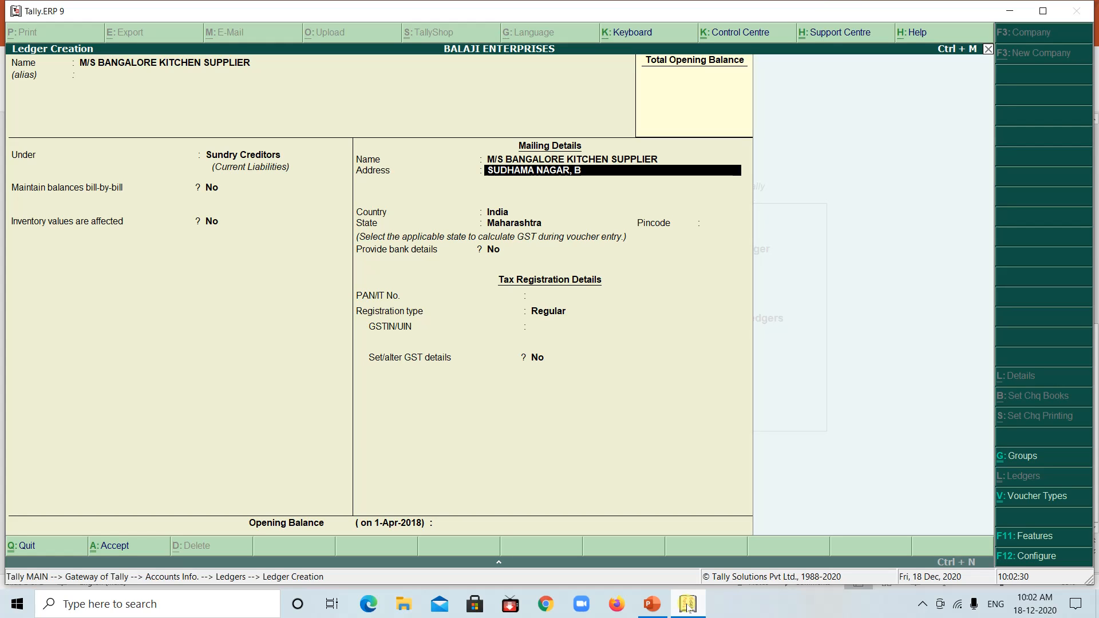
text(A)
key(BackSpace)
text(ENGA)
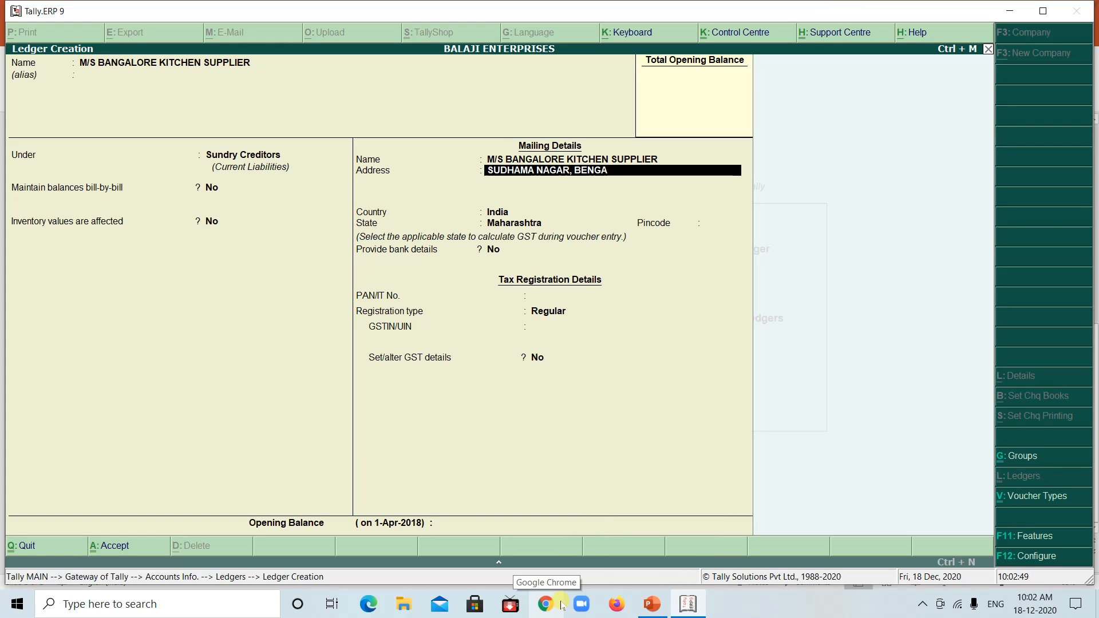
text(LURU)
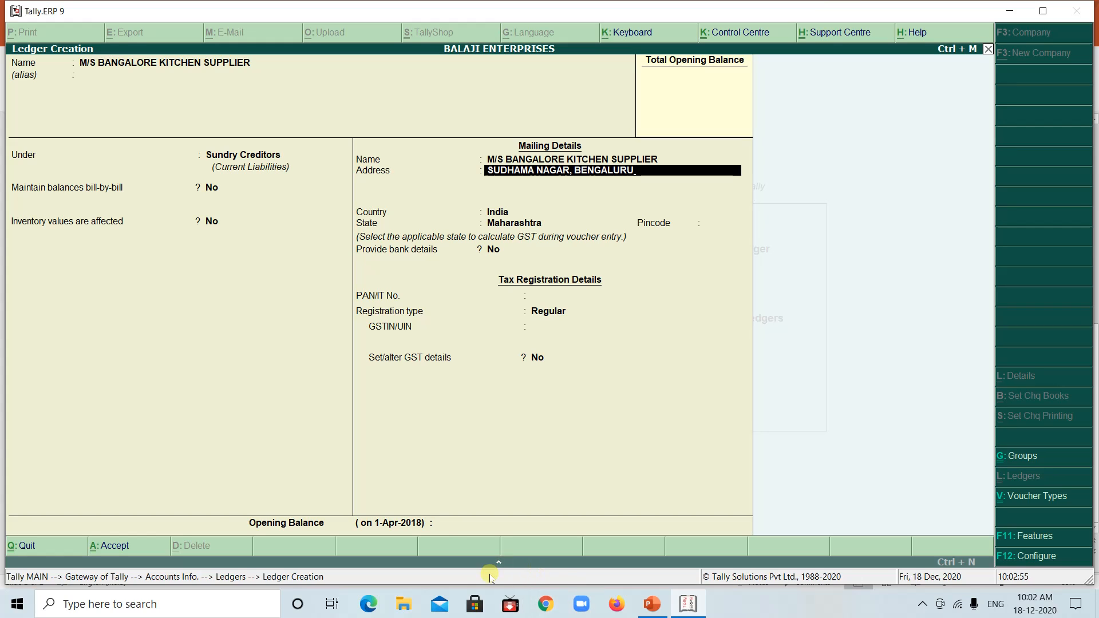
Set the supplier's state to Karnataka and enter the pincode given in the PowerPoint example, leaving bank details at No
click(507, 224)
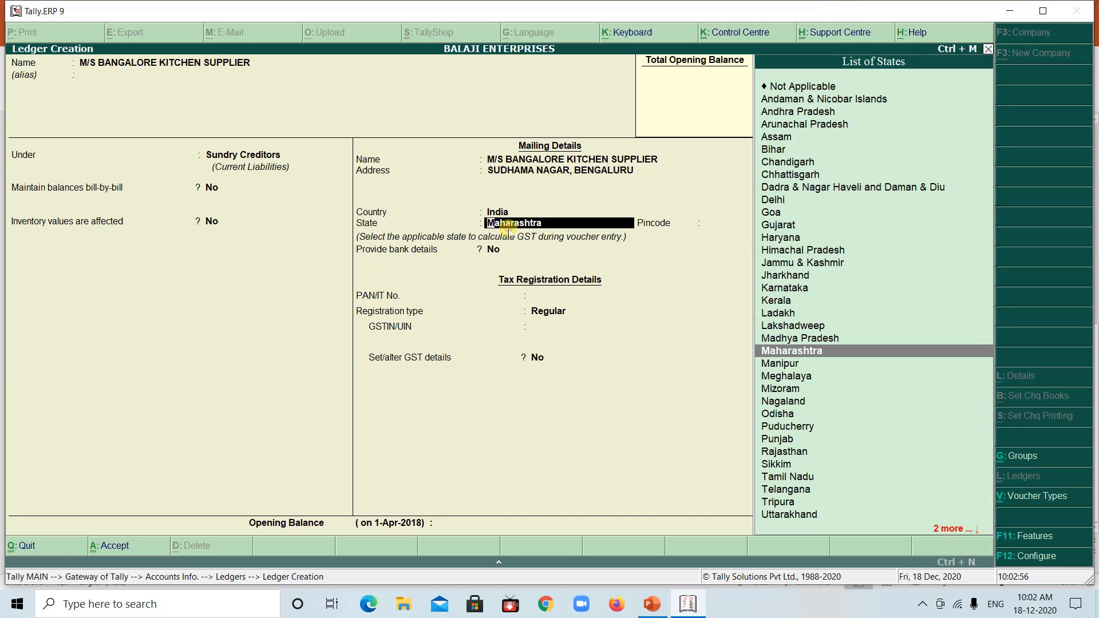
click(791, 289)
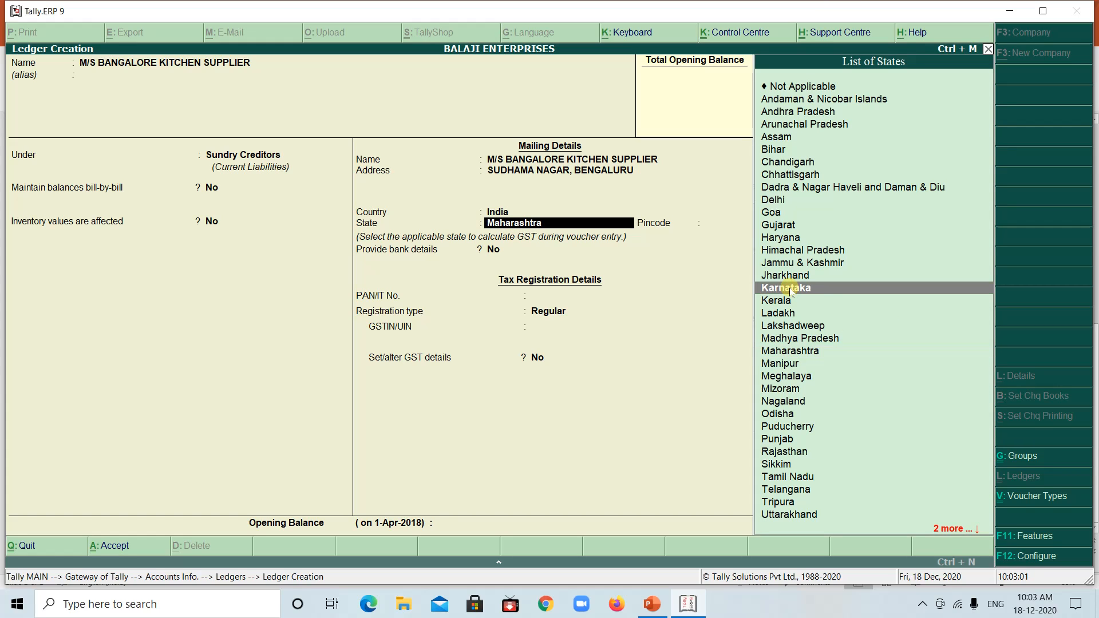
click(791, 289)
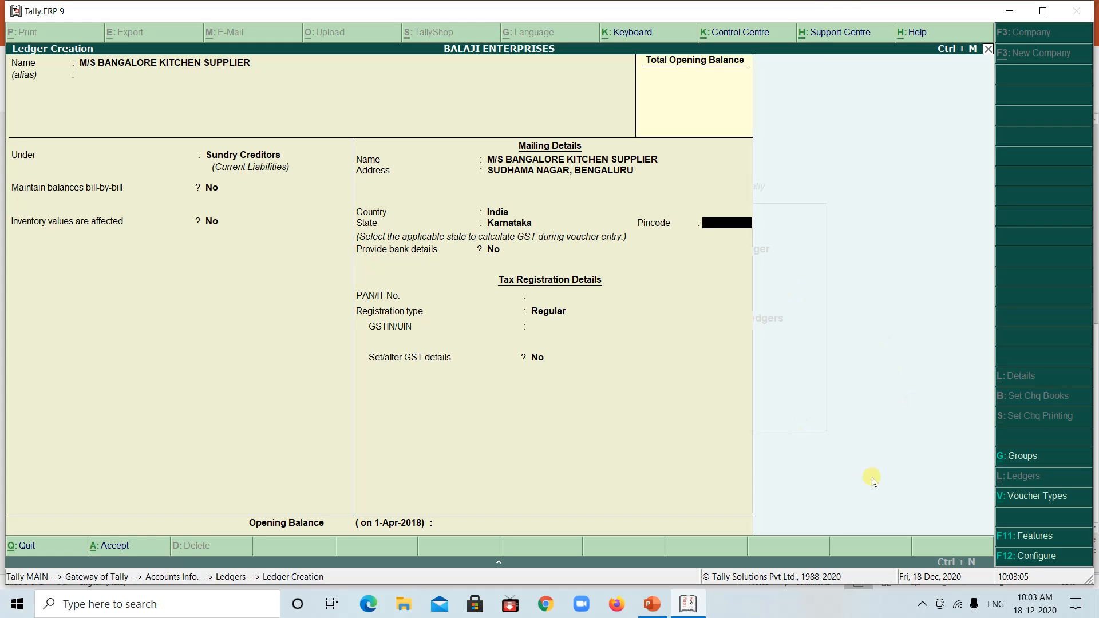
click(687, 608)
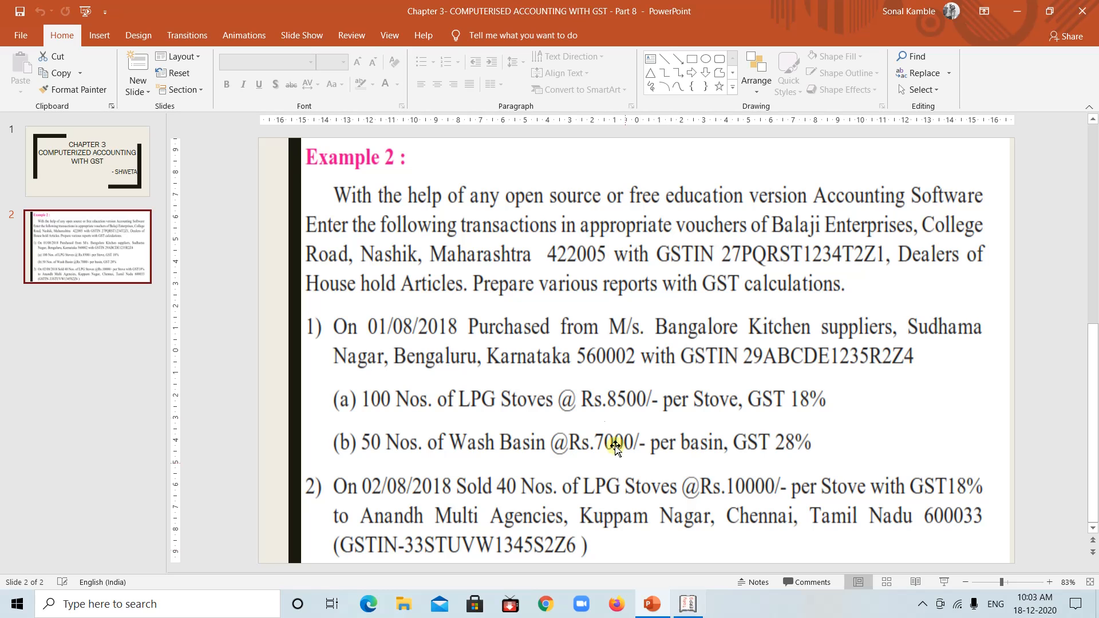
click(687, 607)
text(56000)
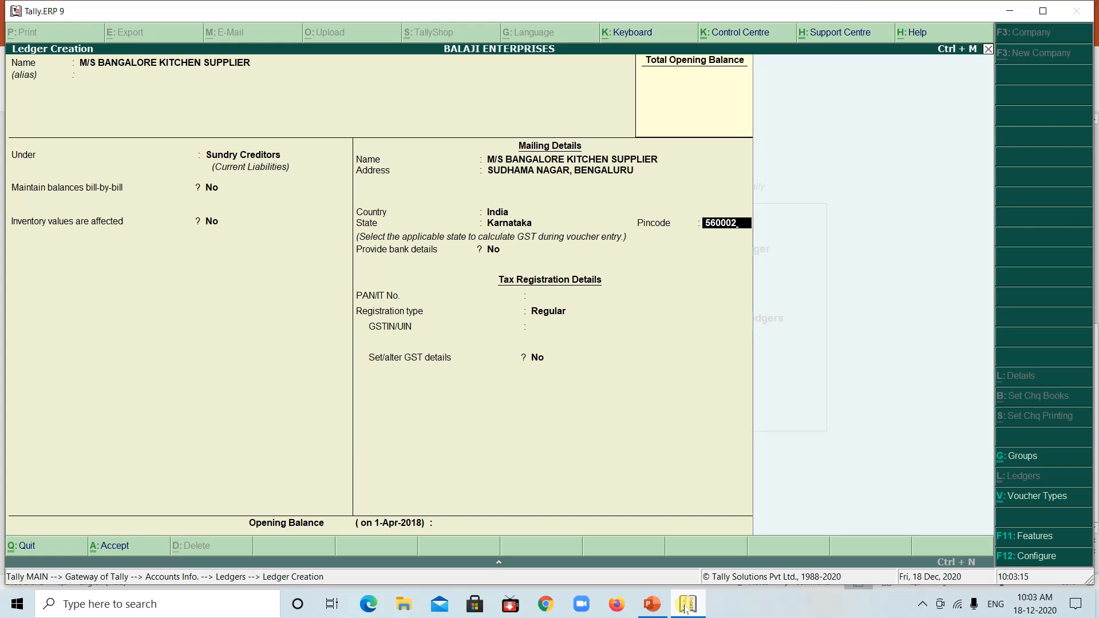
text(2)
key(Return)
Leave the supplier's PAN blank, keep the registration type Regular and enter the supplier's GSTIN from the PowerPoint example
key(Return)
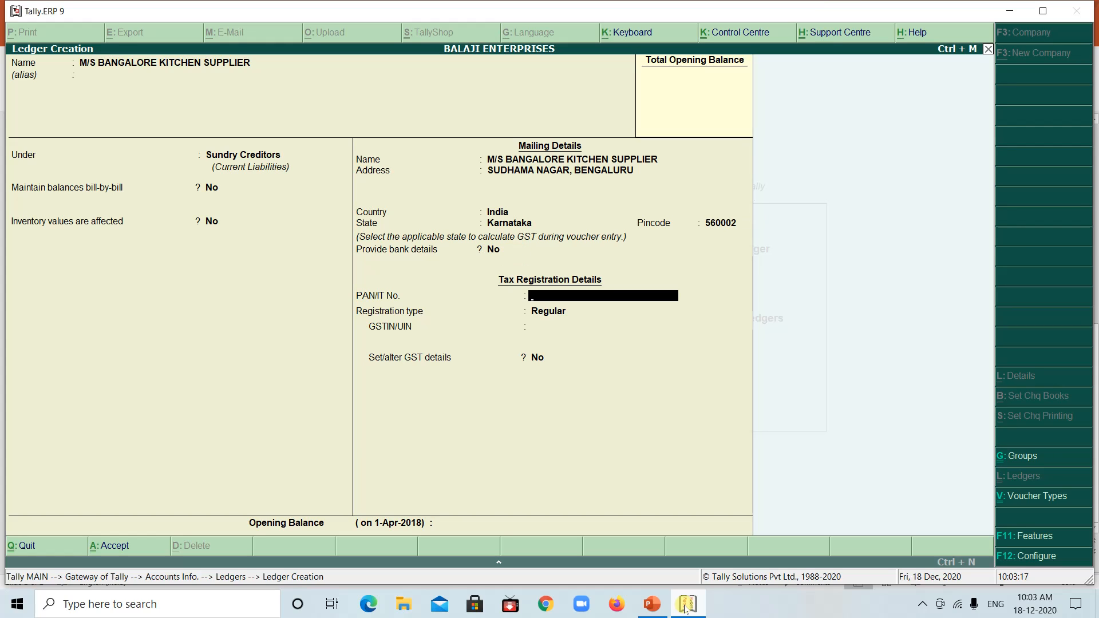
key(Return)
key(Return)
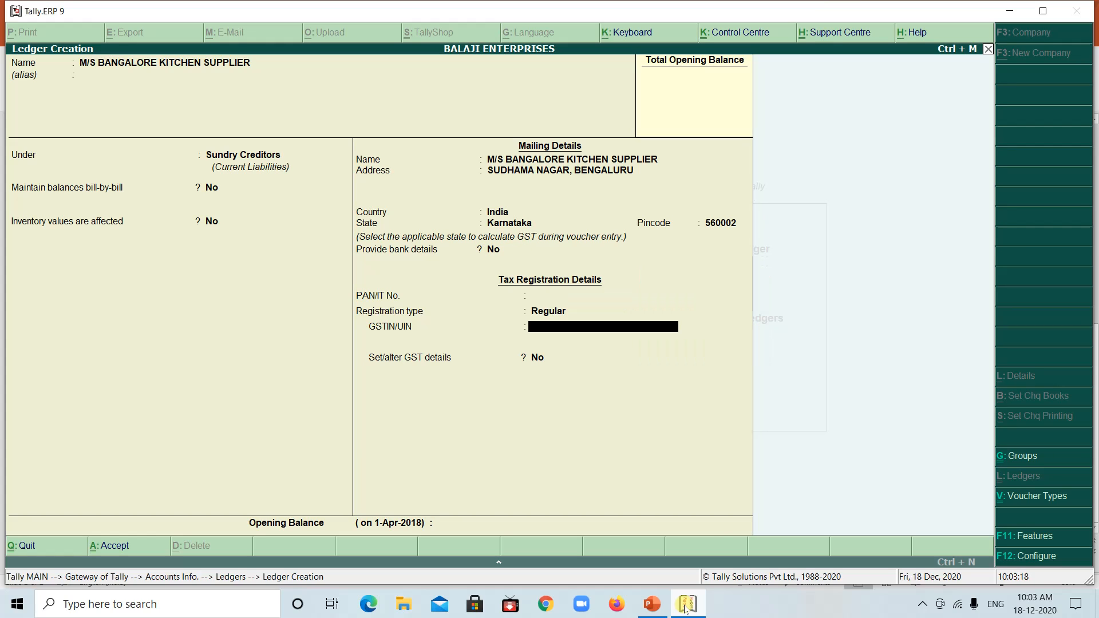
click(694, 605)
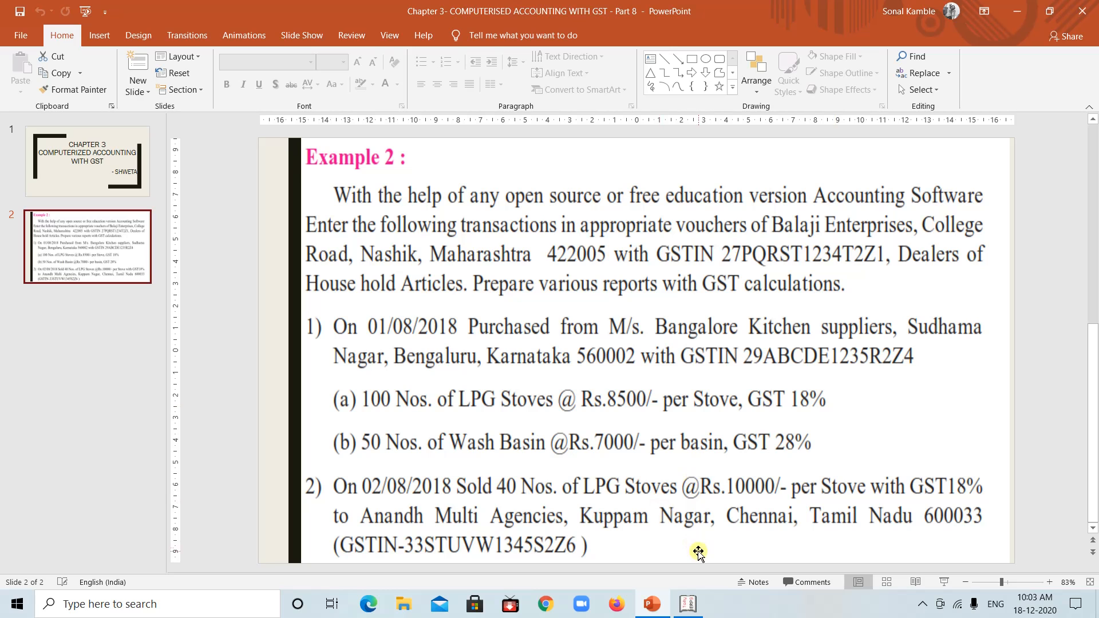
click(688, 605)
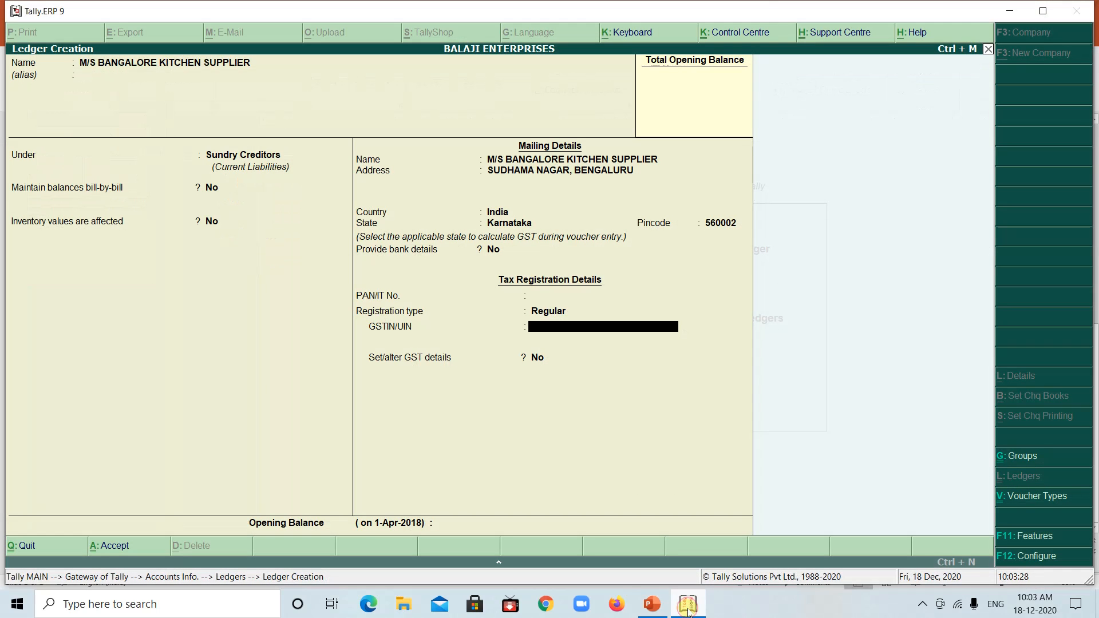
text(29ABCDE1235R)
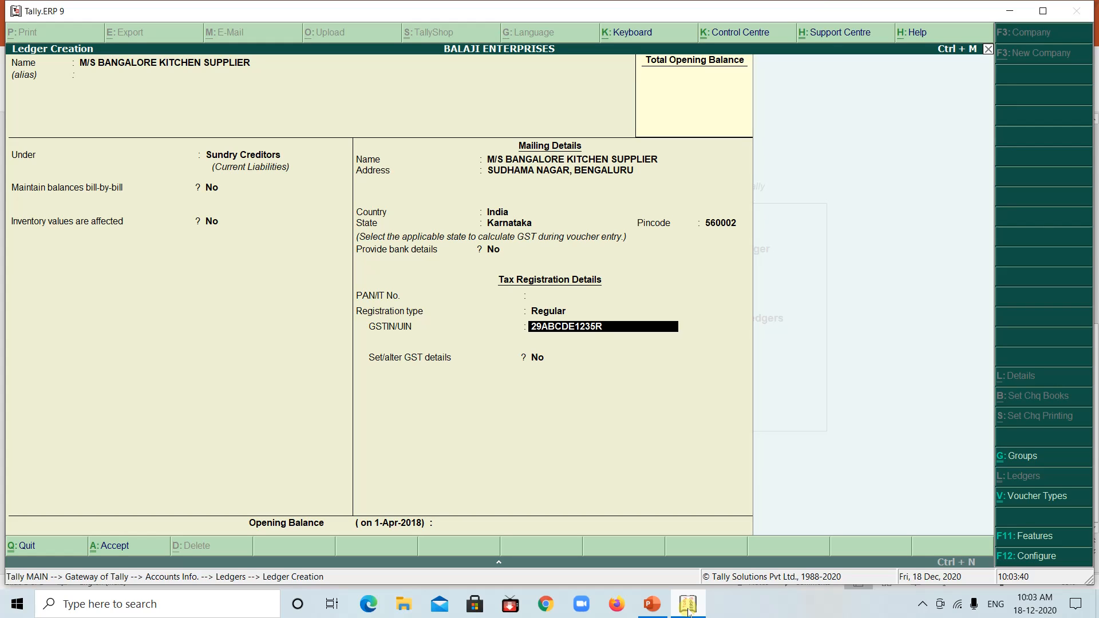
text(2Z4)
key(Return)
Keep the supplier's GST details setting at No, leave the opening balance empty and save the ledger
key(Return)
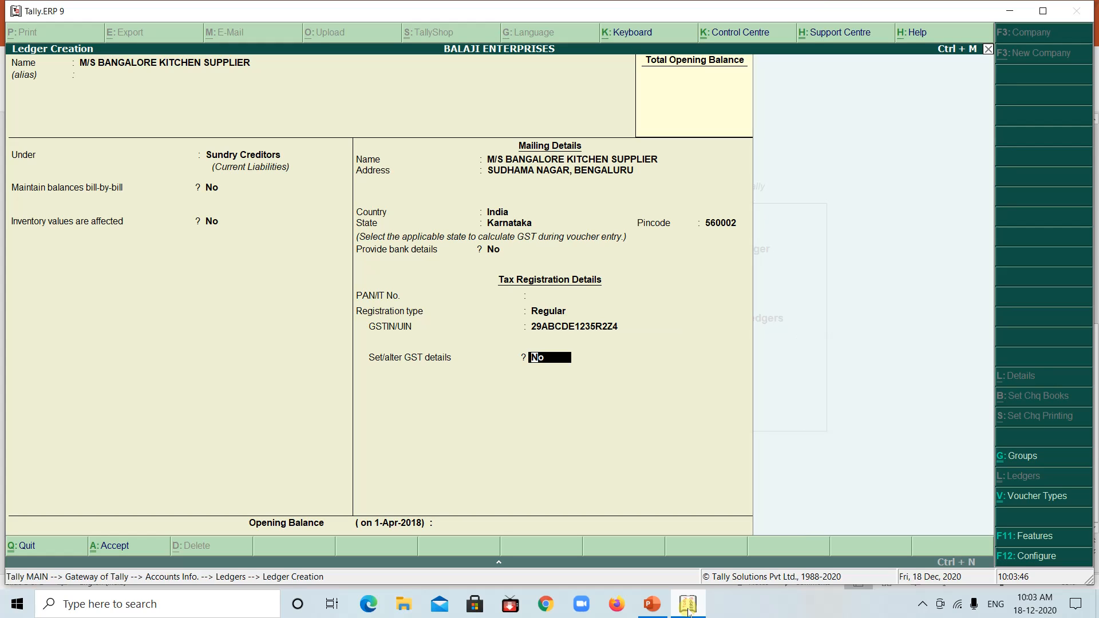
key(Return)
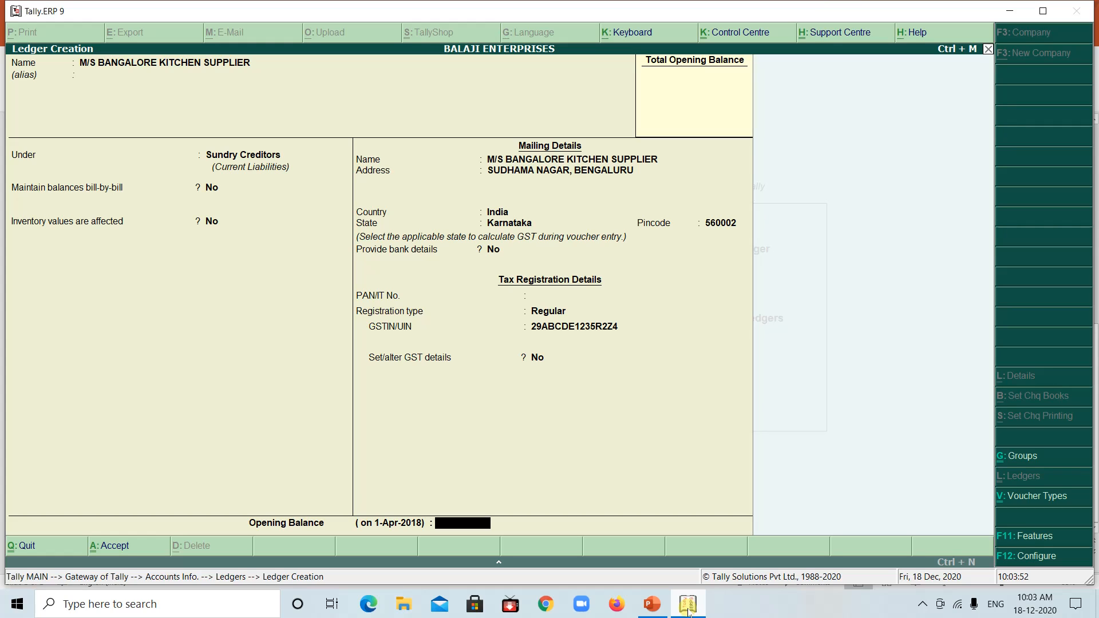
key(Return)
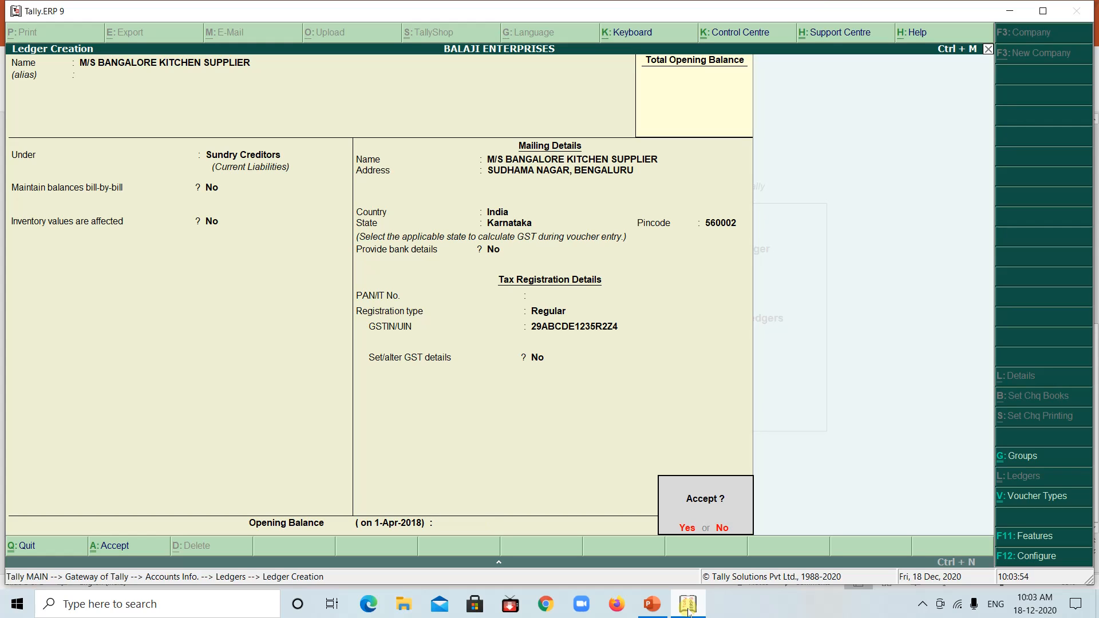
key(Return)
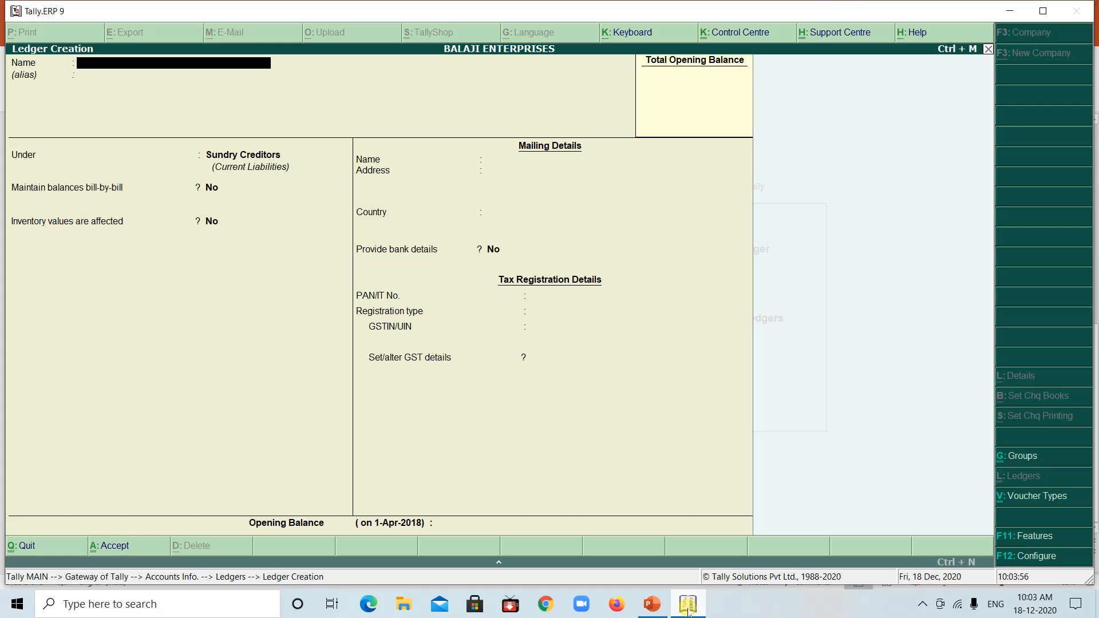
Check the customer in the PowerPoint example and, back in Tally.ERP 9, name the new ledger ANANDH MULTI AGENCIES without an alias
click(689, 608)
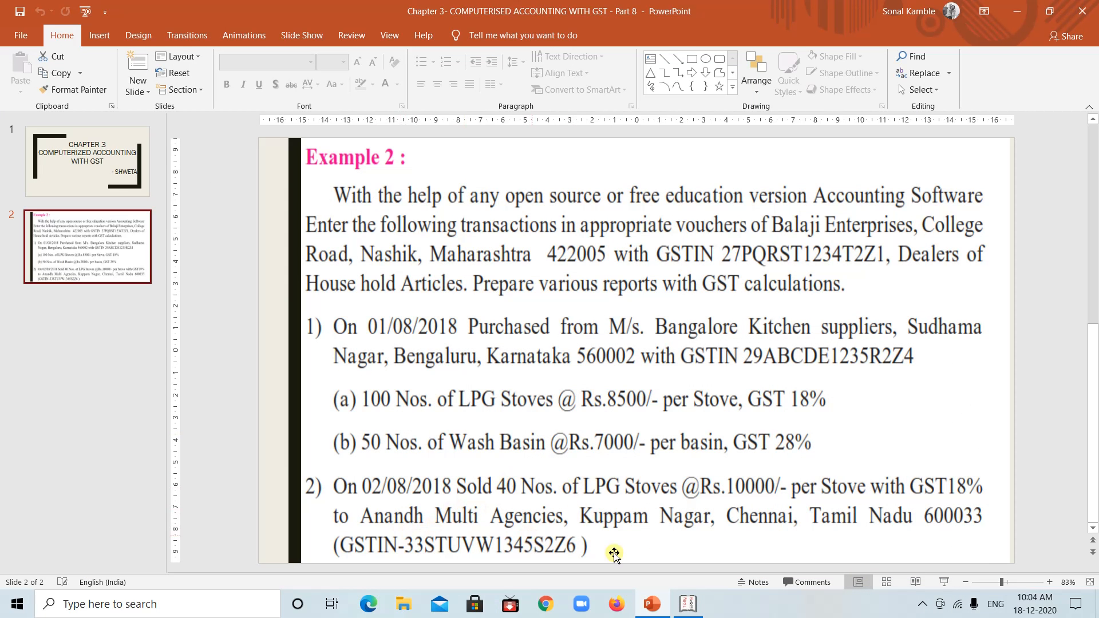
click(690, 613)
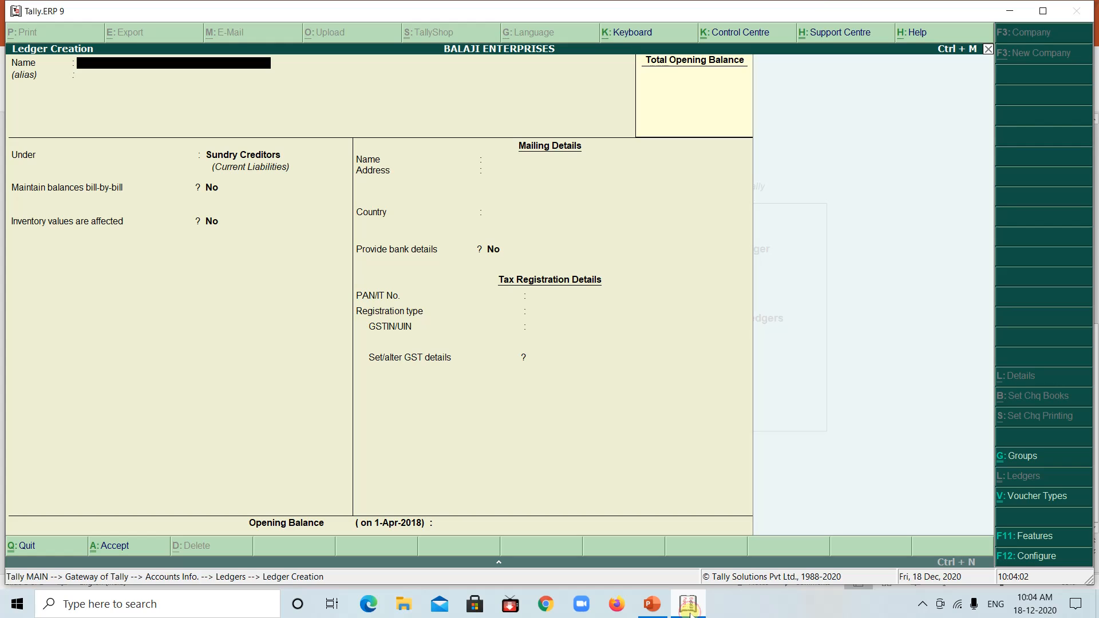
text(ANANDH MULTI AGENCIES)
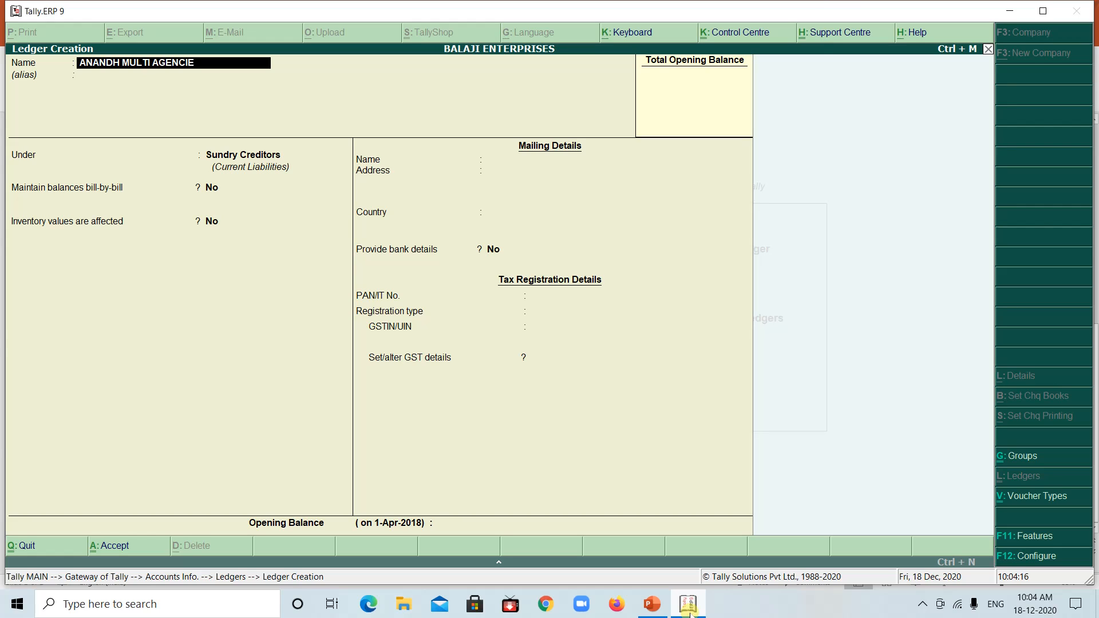
key(Return)
key(Return)
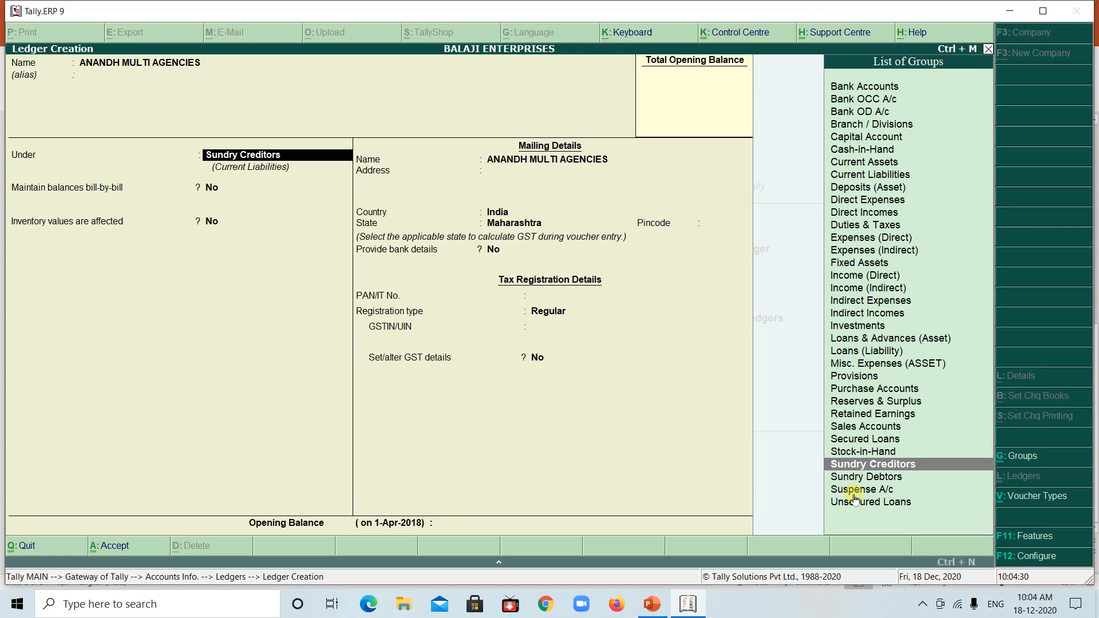
Place the customer ledger under Sundry Debtors, keeping bill-by-bill balances and inventory values at No and the mailing name as given
click(868, 474)
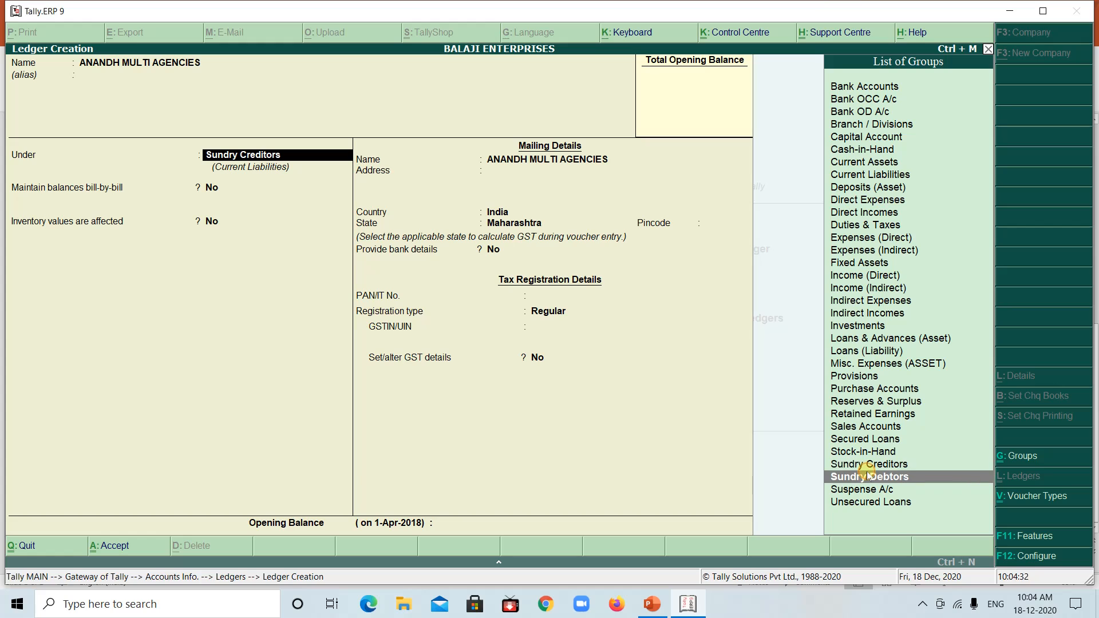
key(Return)
key(Return)
key(Return)
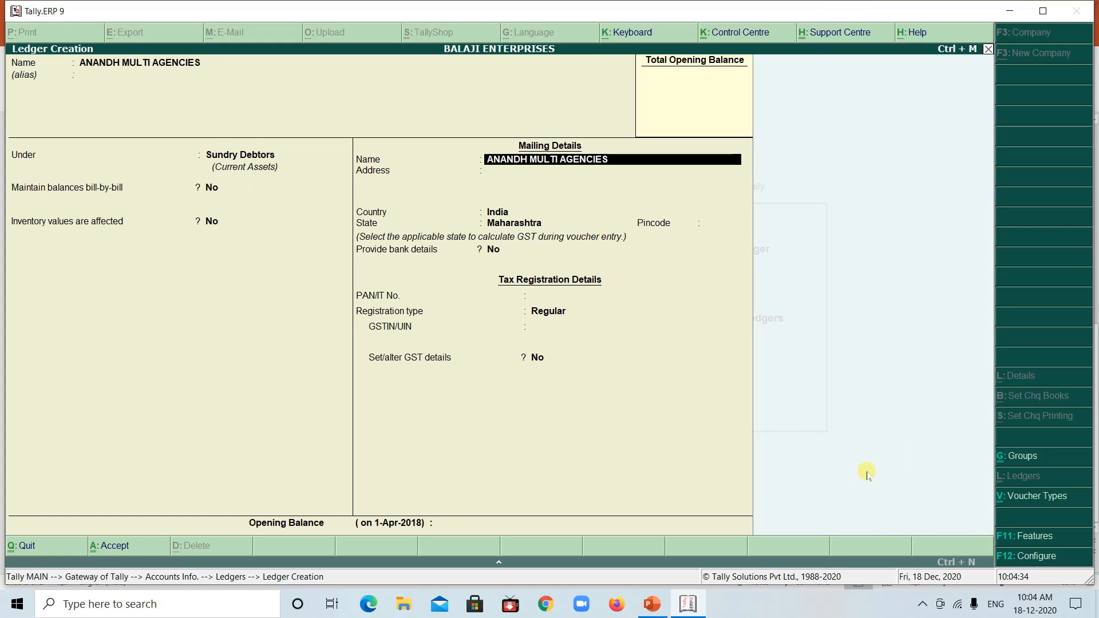
key(Return)
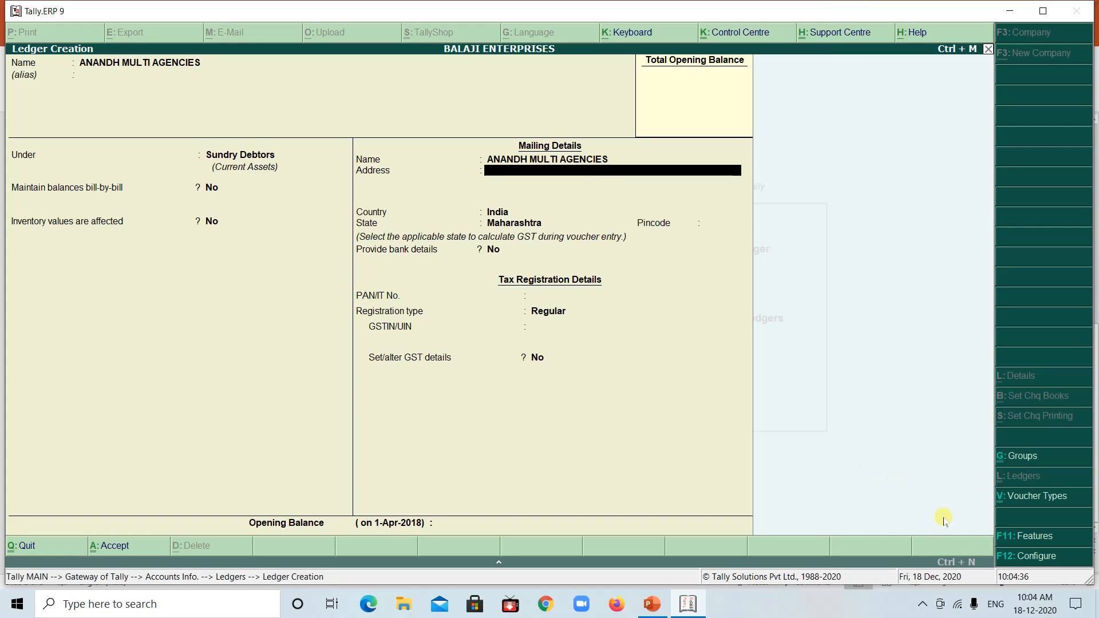
Enter the customer's locality and city from the PowerPoint example in the ledger's mailing address in Tally.ERP 9 and keep the country India
click(689, 608)
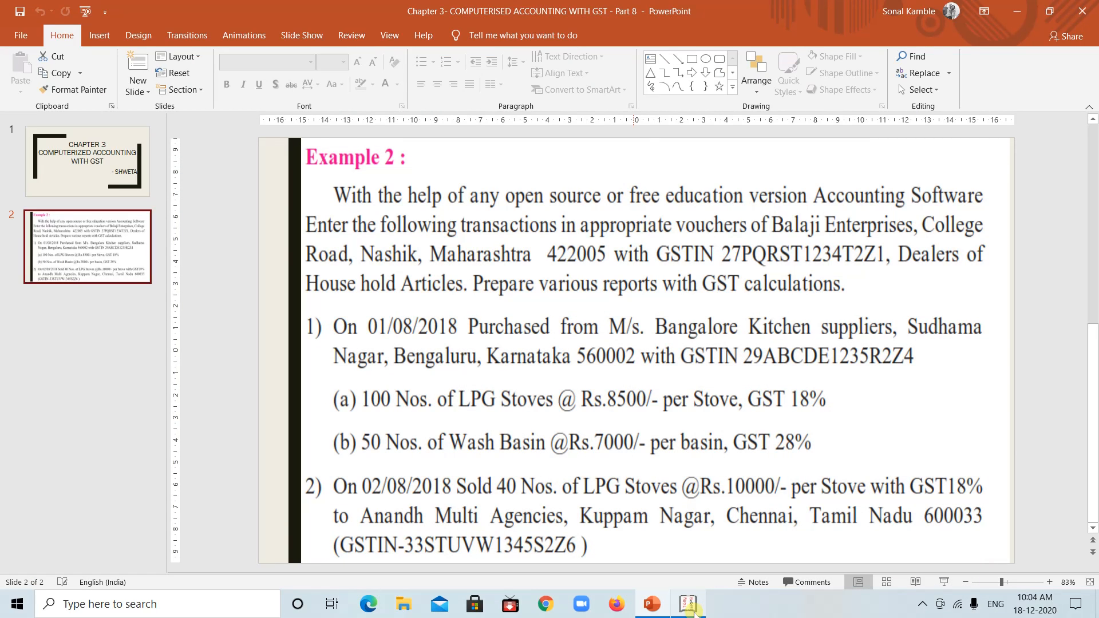
click(691, 608)
text(KU)
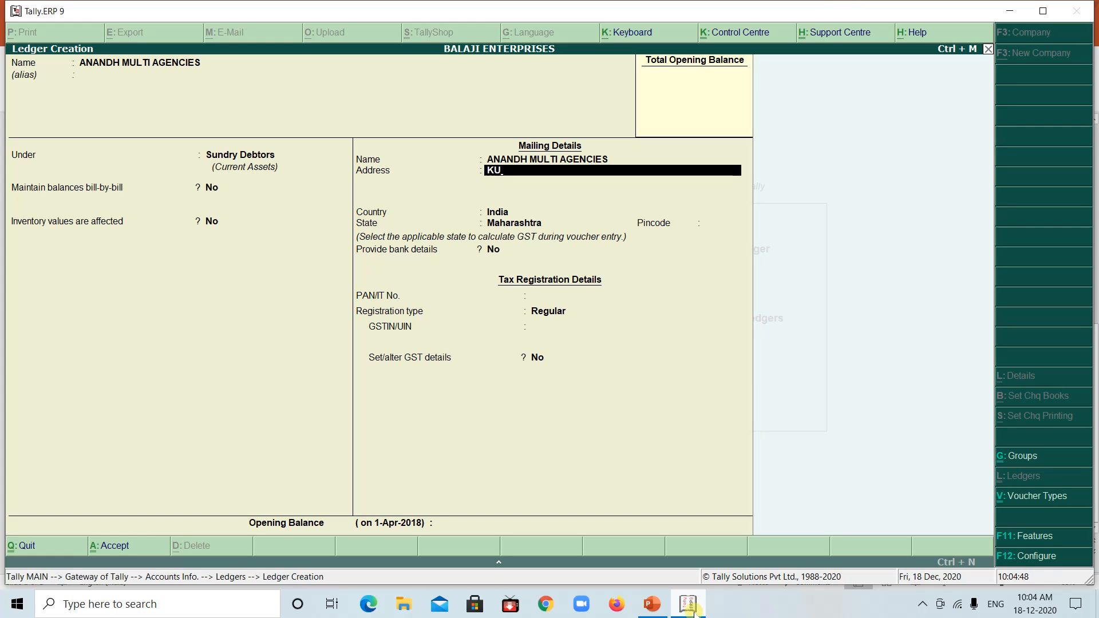
text(PPAM NAGA)
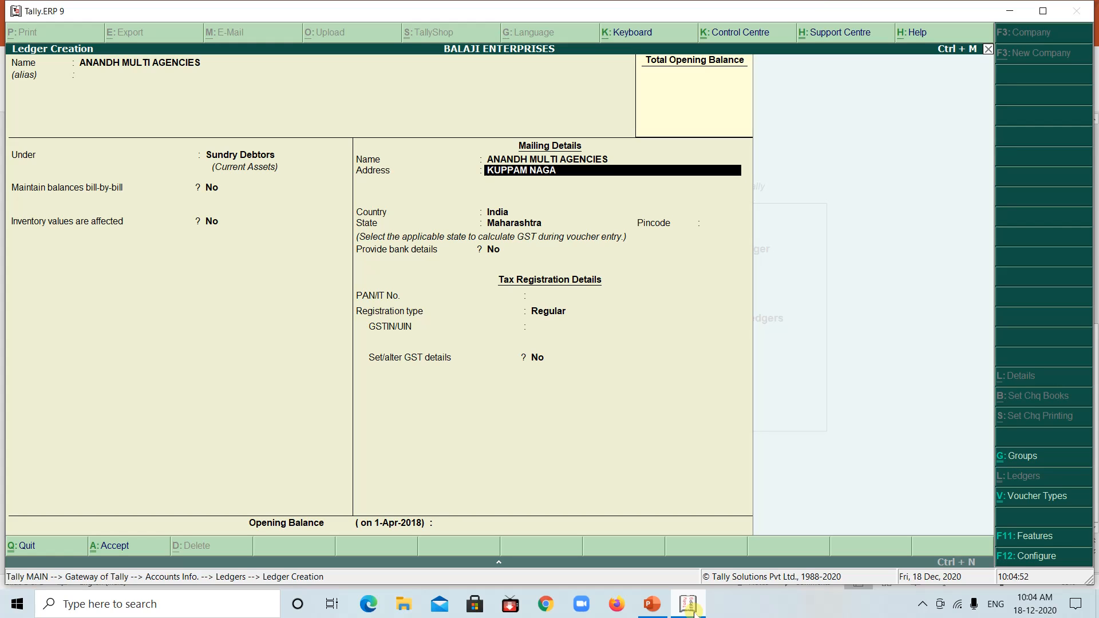
text(R, CHENNAI)
key(Return)
Set the customer ledger's state to Tamil Nadu and enter the customer's pincode from the PowerPoint example in Tally.ERP 9
key(Return)
key(Return)
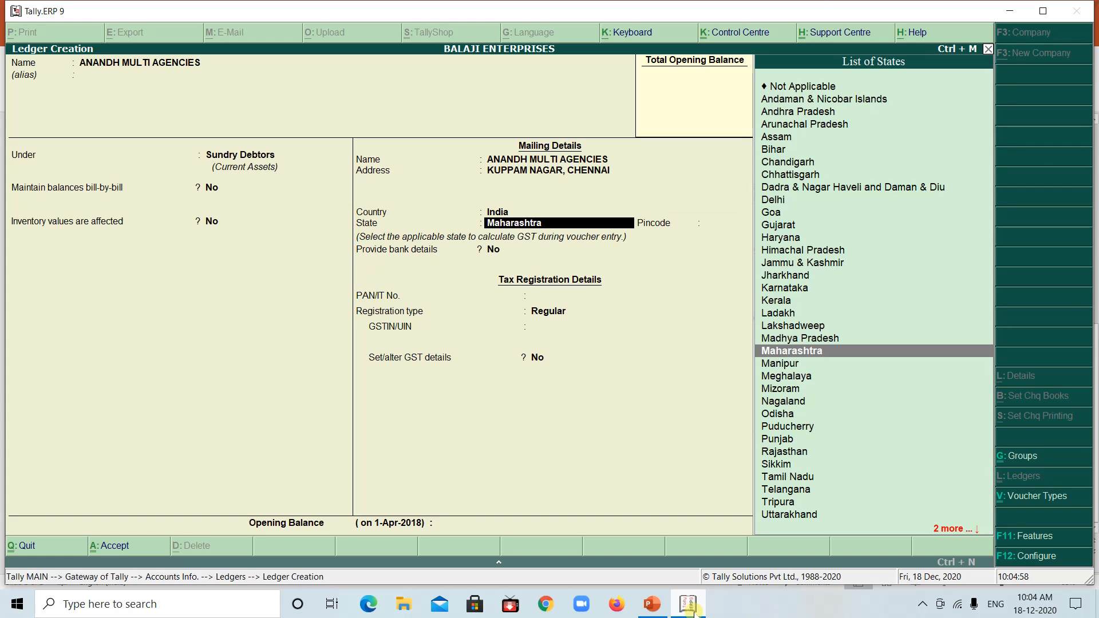
text(TA)
key(Return)
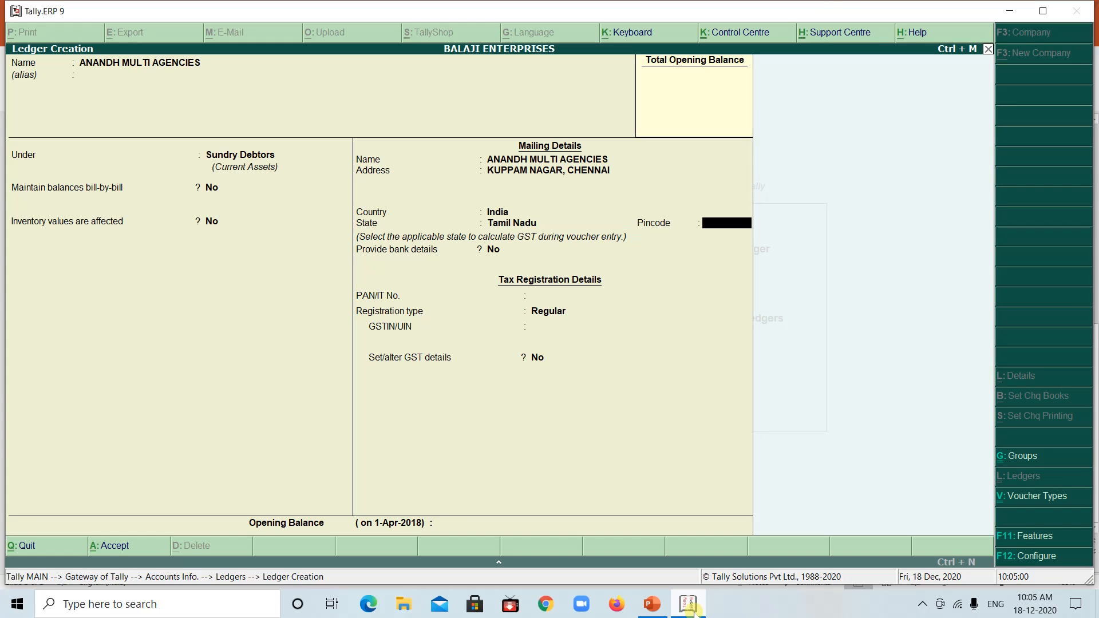
click(694, 613)
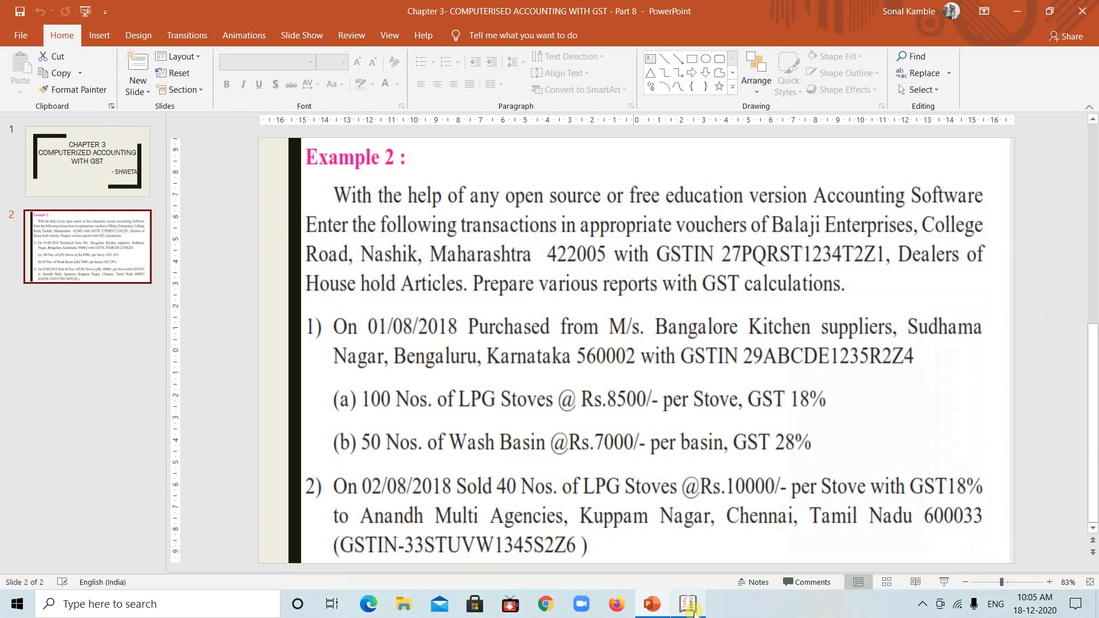
click(694, 612)
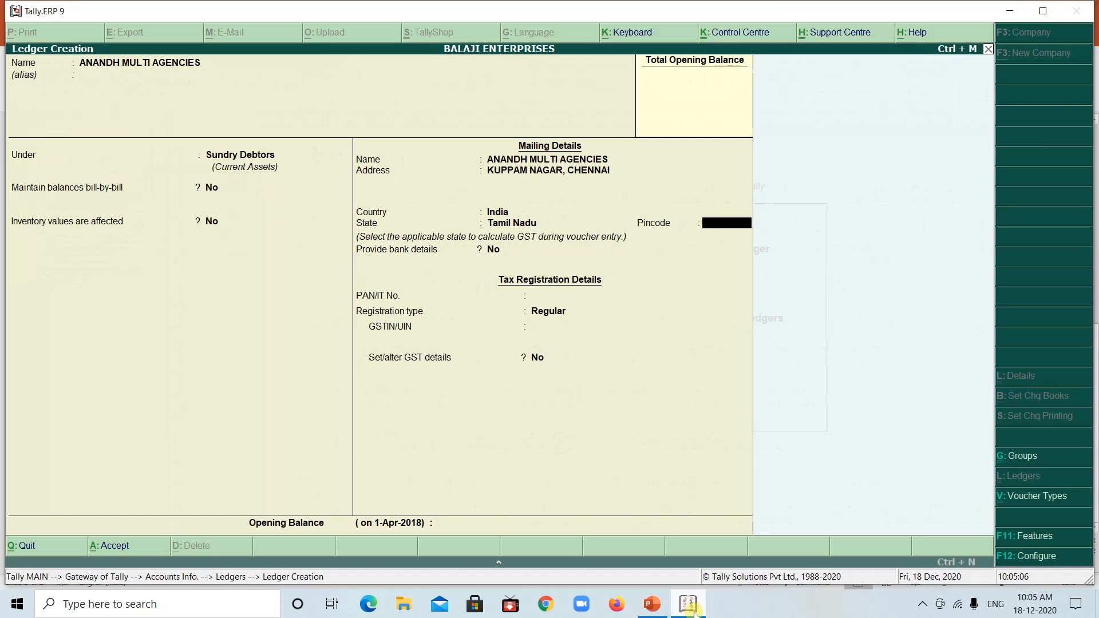
text(600033)
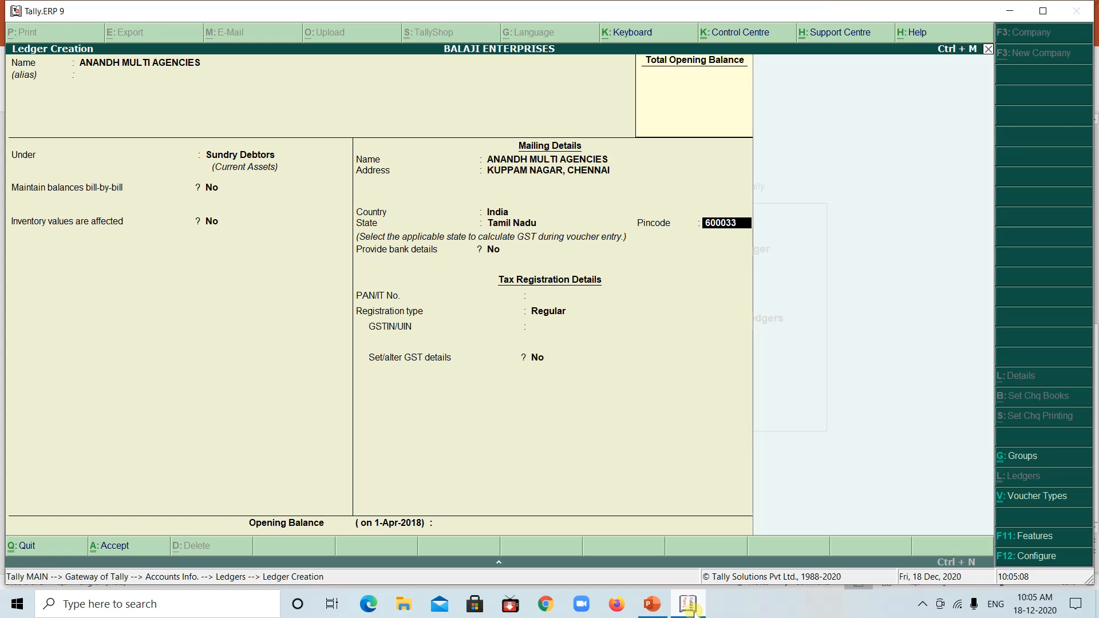
Keep the customer's bank details at No, leave the PAN empty and accept Regular as the registration type
key(Return)
key(Return)
key(Return)
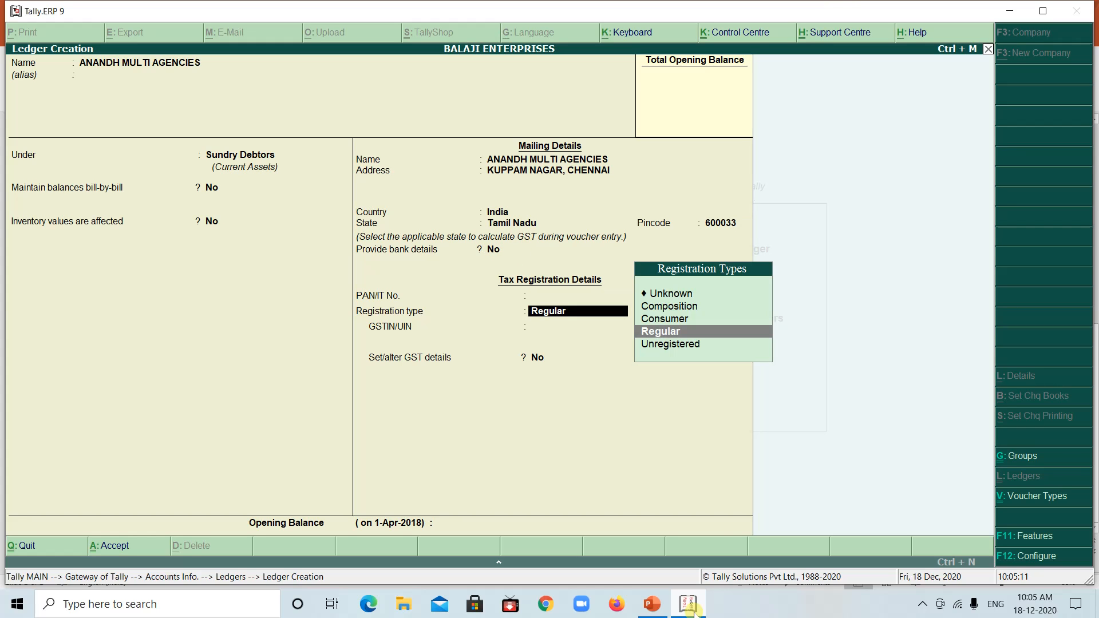
key(Return)
Enter the customer's GSTIN from the PowerPoint example in the ledger's tax registration details in Tally.ERP 9
click(692, 610)
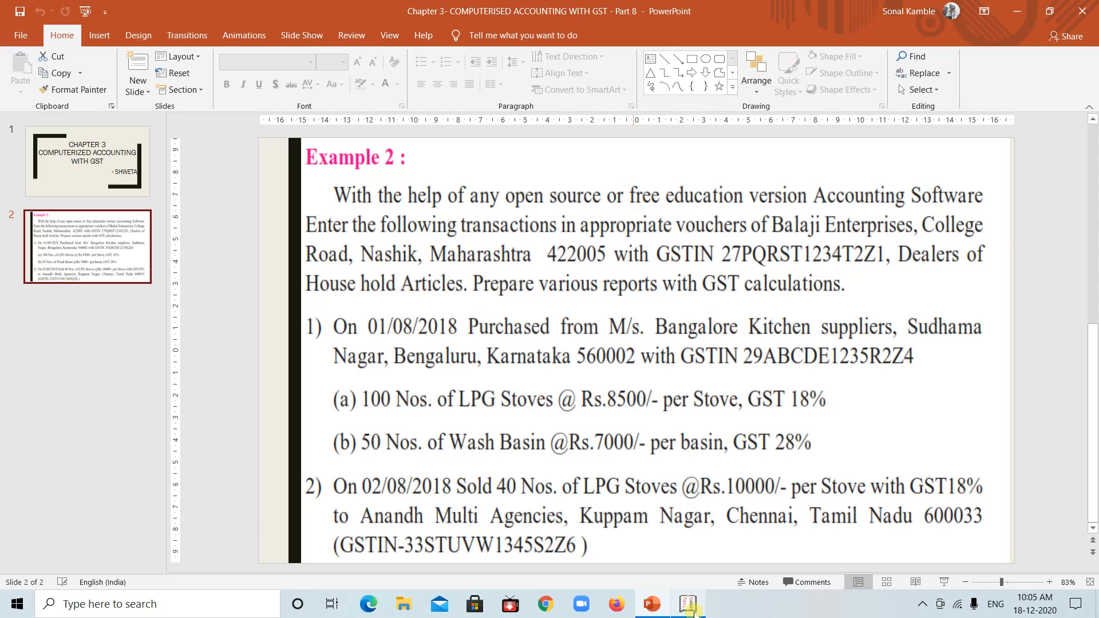
click(692, 610)
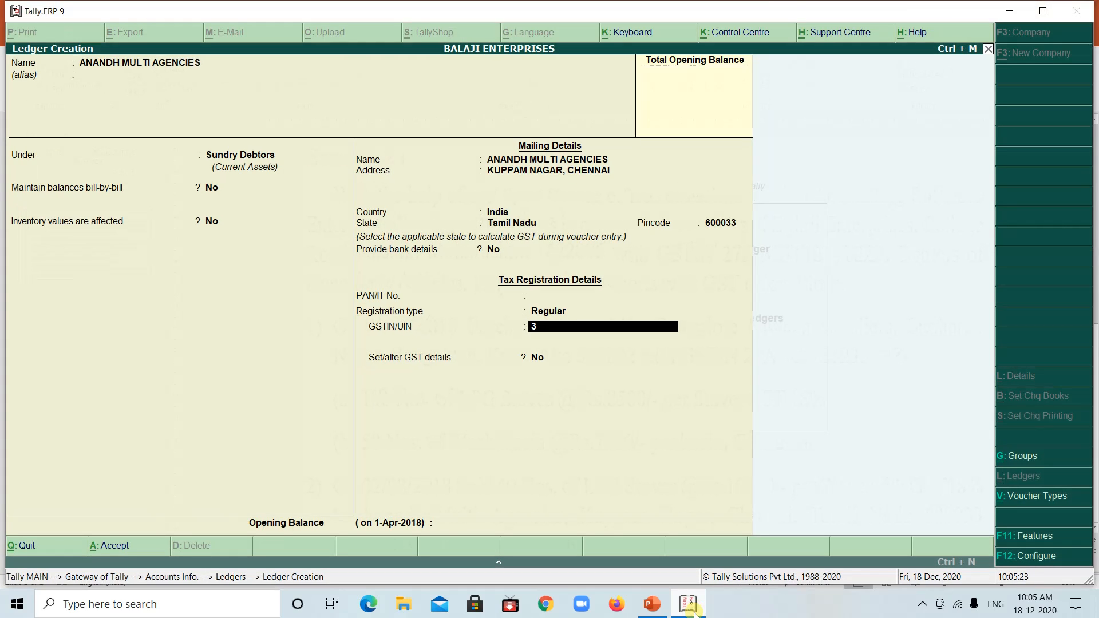
text(3STUVW1345)
click(693, 610)
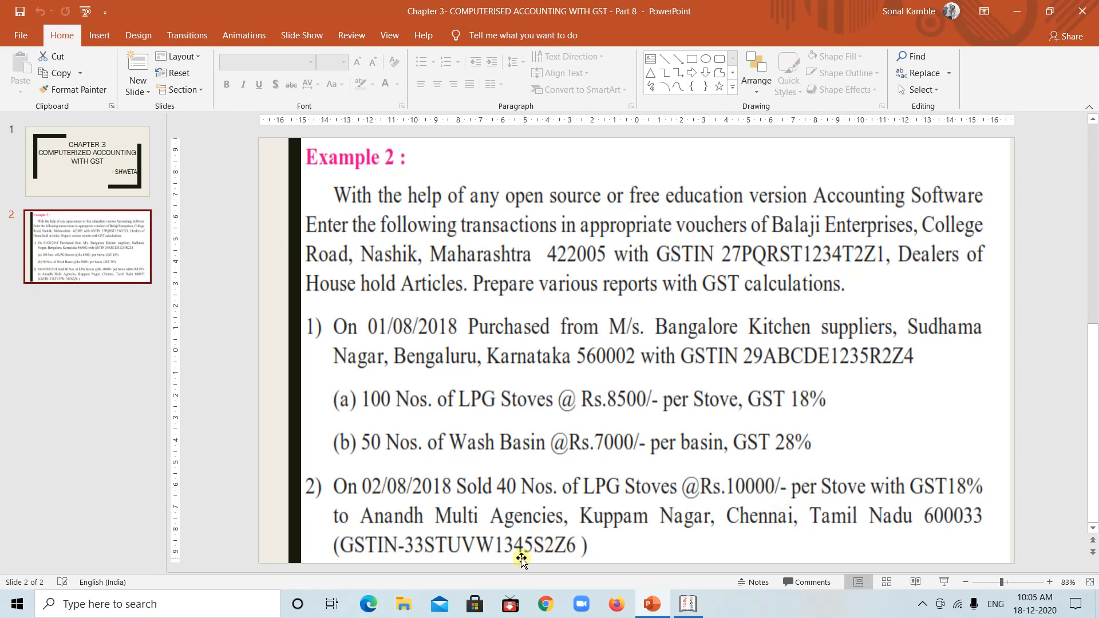
click(690, 606)
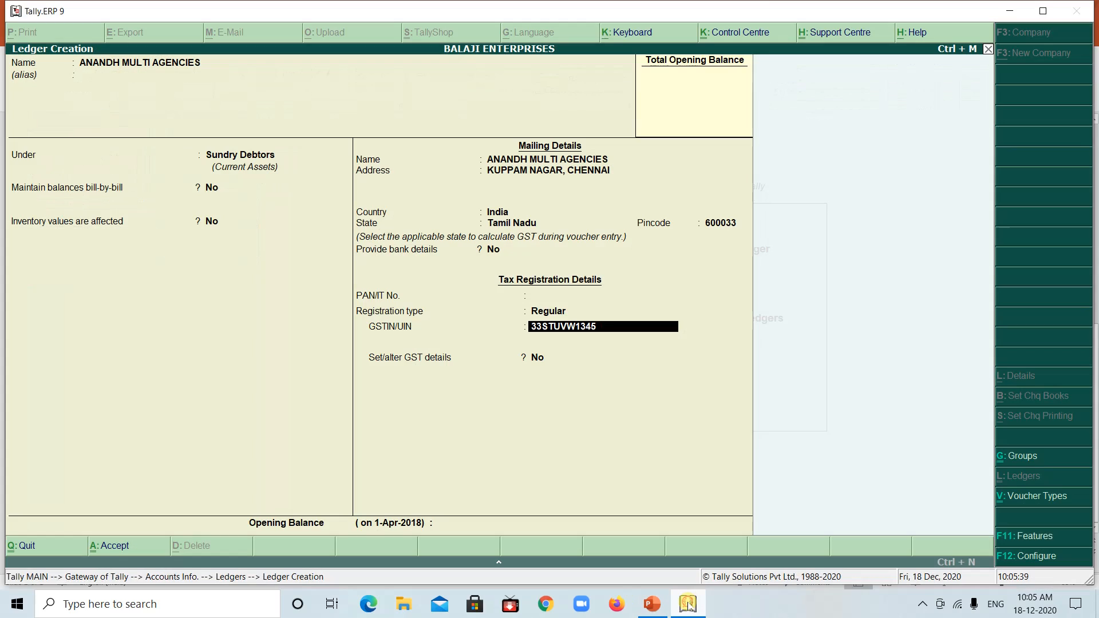
text(S2Z6)
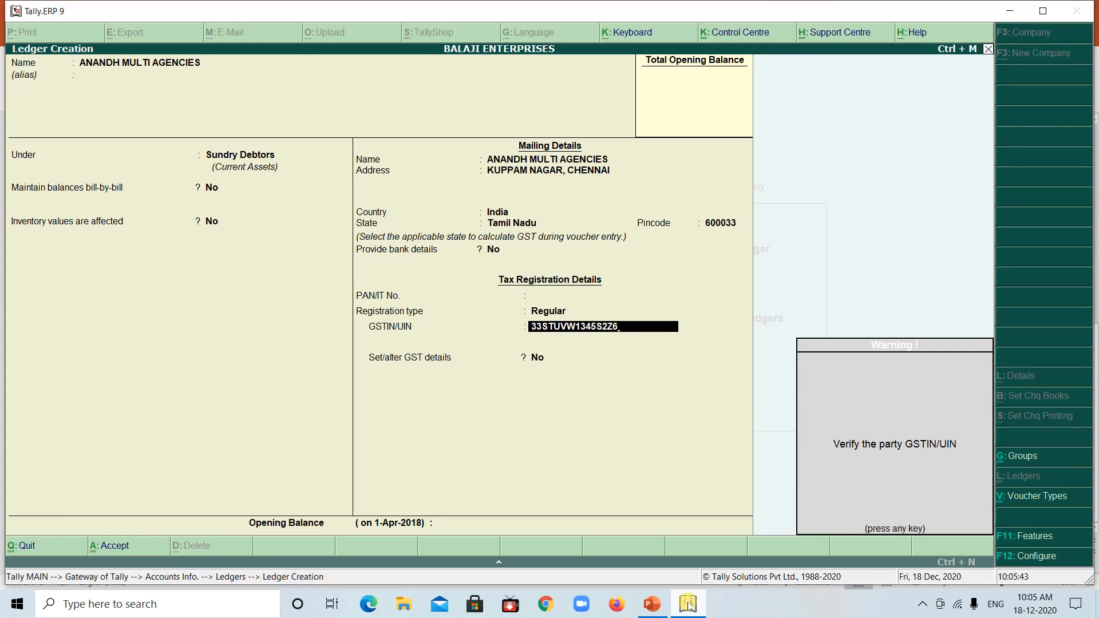
Keep the customer's GST details setting at No, leave the opening balance empty and save the ledger
key(Return)
key(Return)
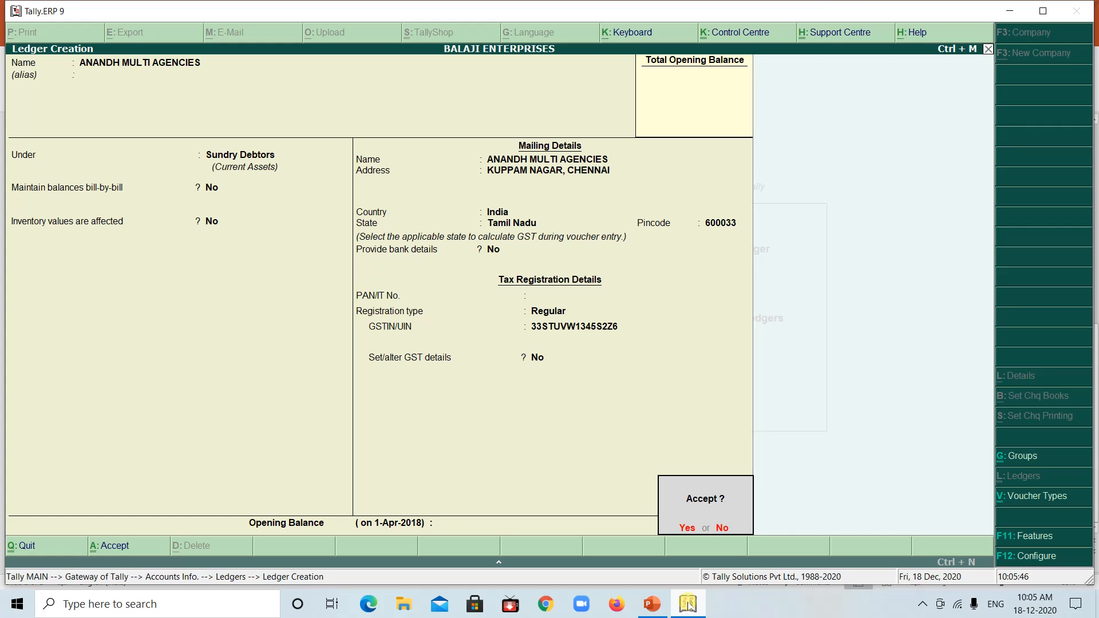
key(Return)
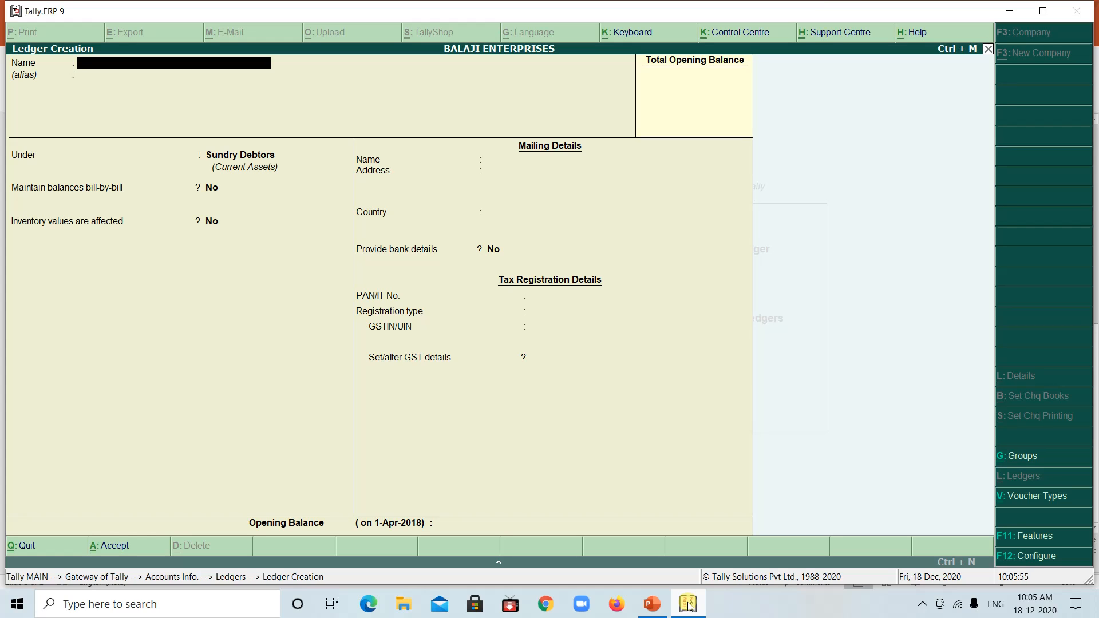
Name the new ledger IGST without an alias and place it under Duties & Taxes
text(IGS)
key(Return)
key(Return)
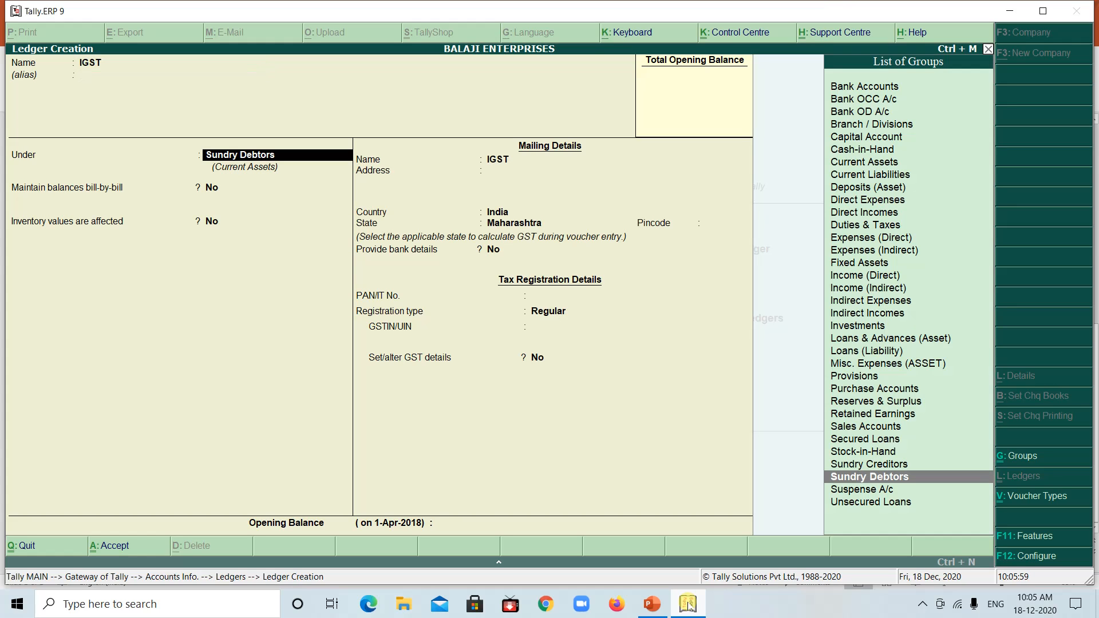
text(DUT)
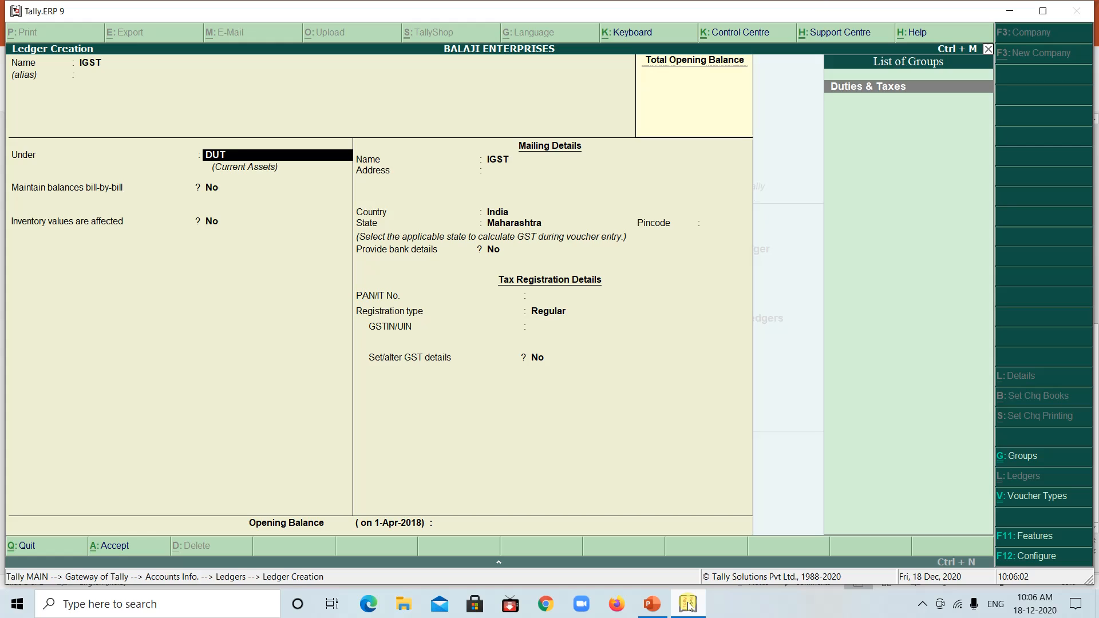
key(Return)
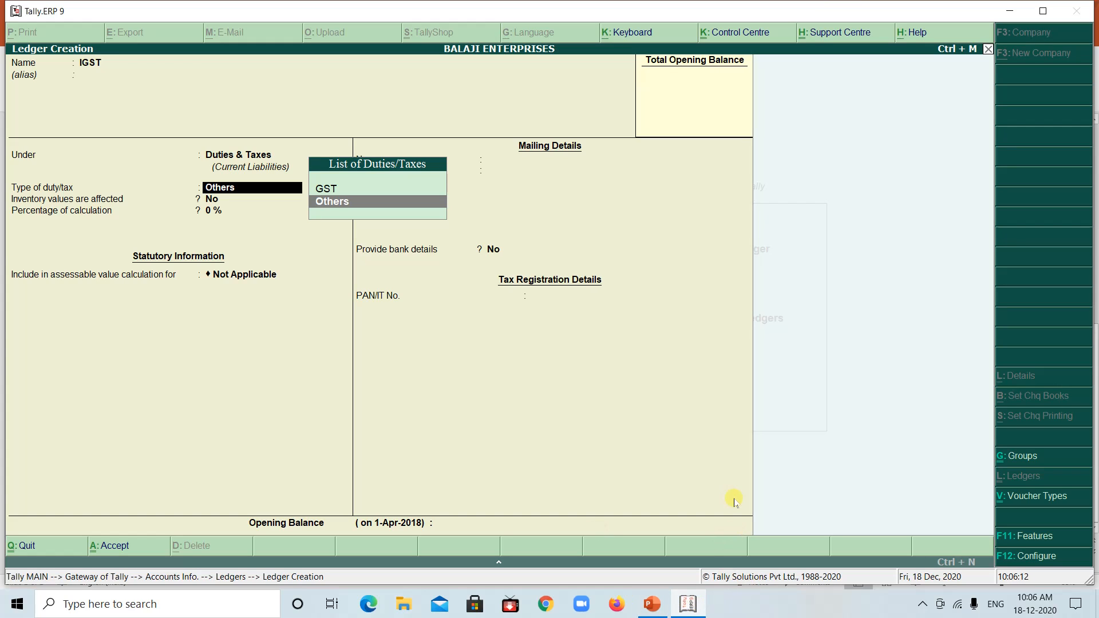
Set the IGST ledger's duty type to GST and tax type to Integrated Tax, keeping 0 % calculation and rounding Not Applicable
key(Up)
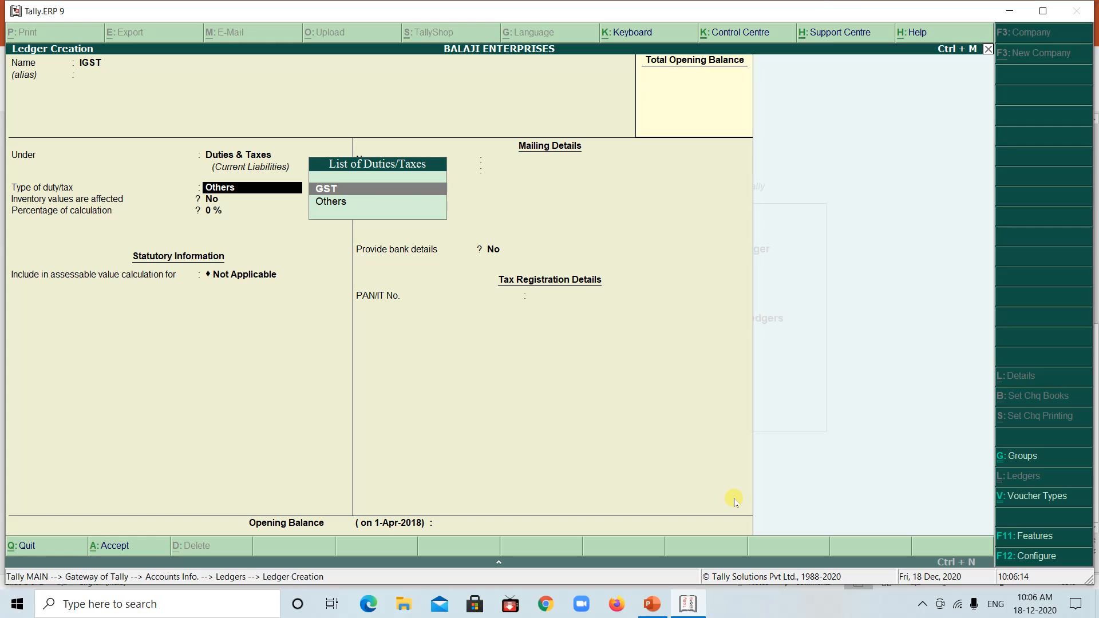
key(Return)
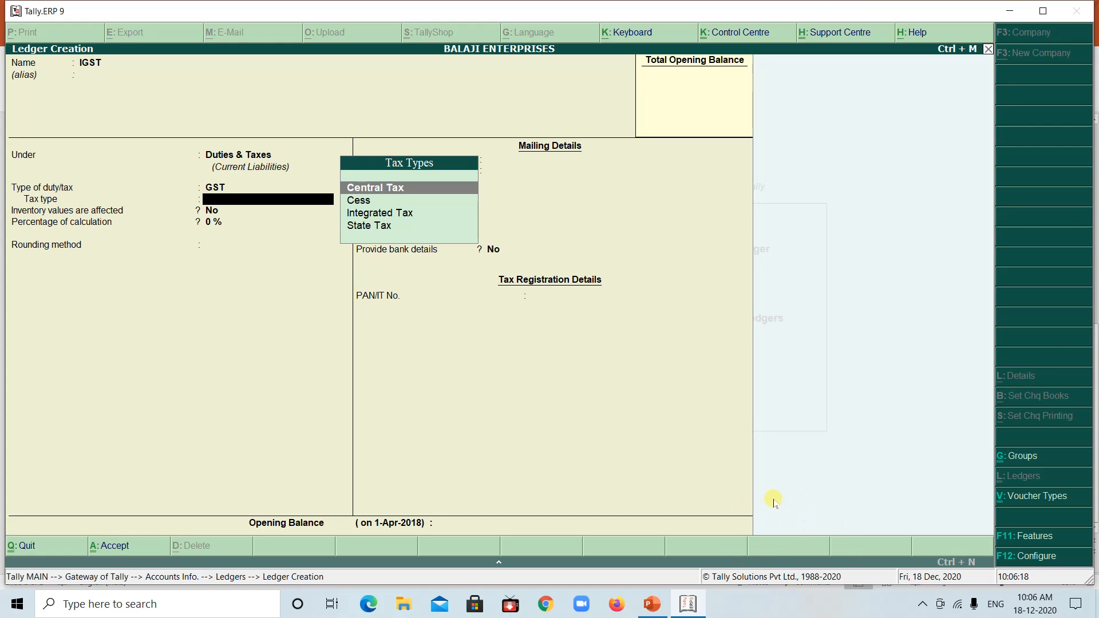
click(376, 216)
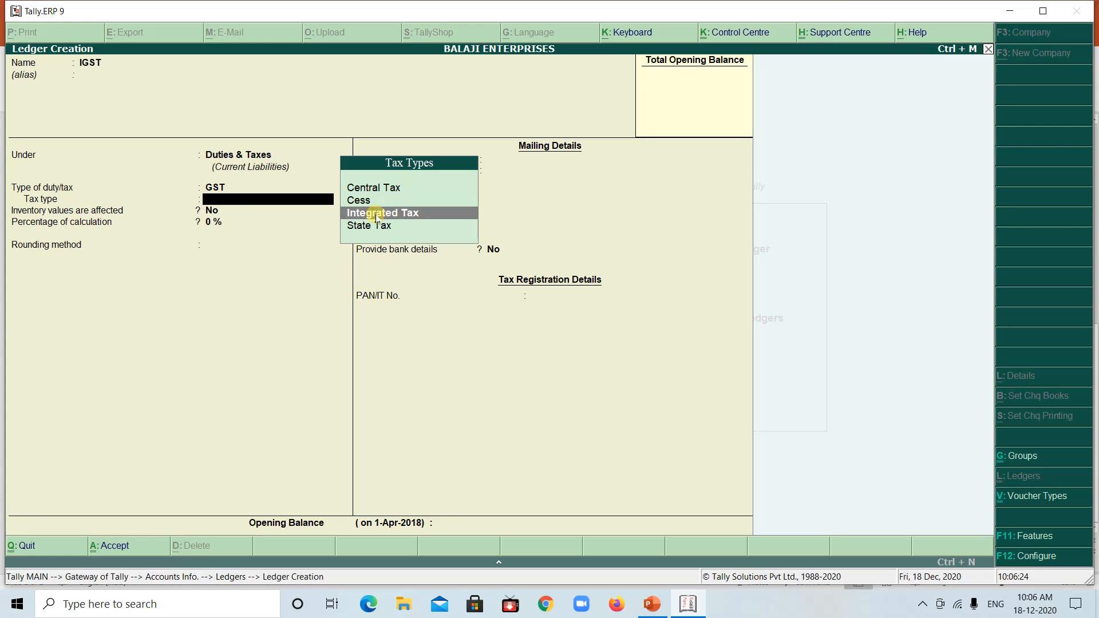
click(376, 214)
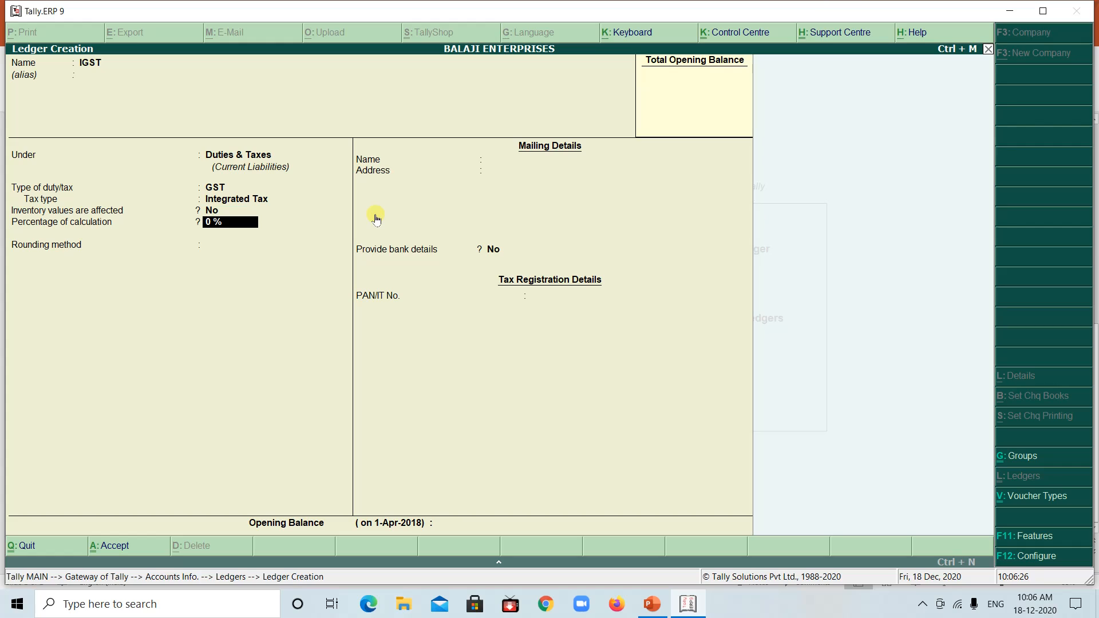
key(Return)
Keep the IGST ledger's bank details at No, leave the PAN empty and save the ledger
key(Return)
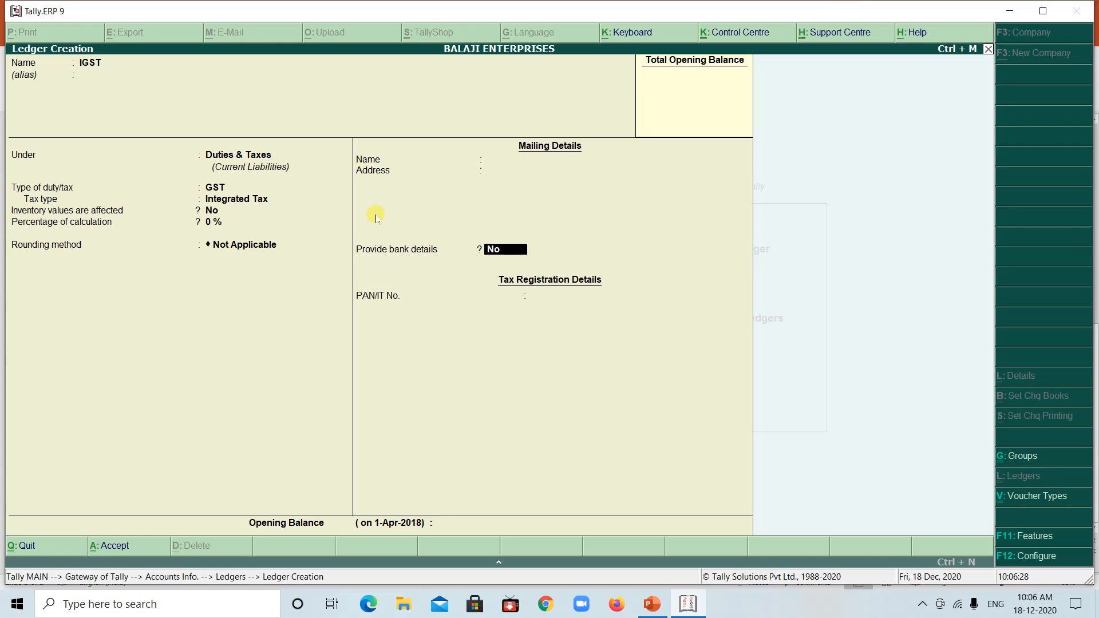
key(Return)
key(Return)
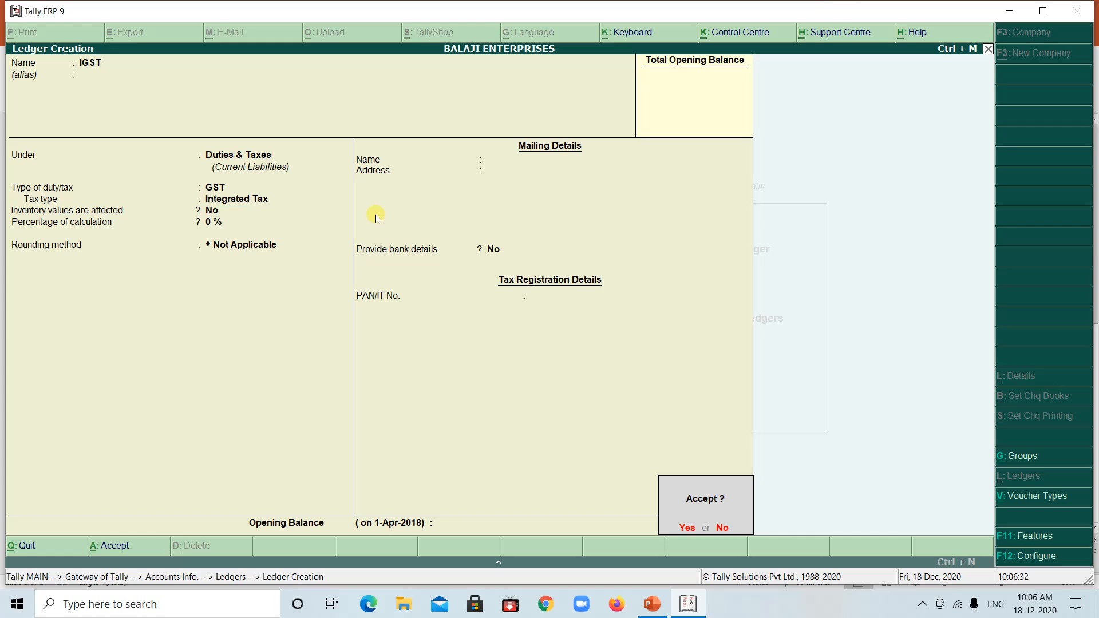
key(Return)
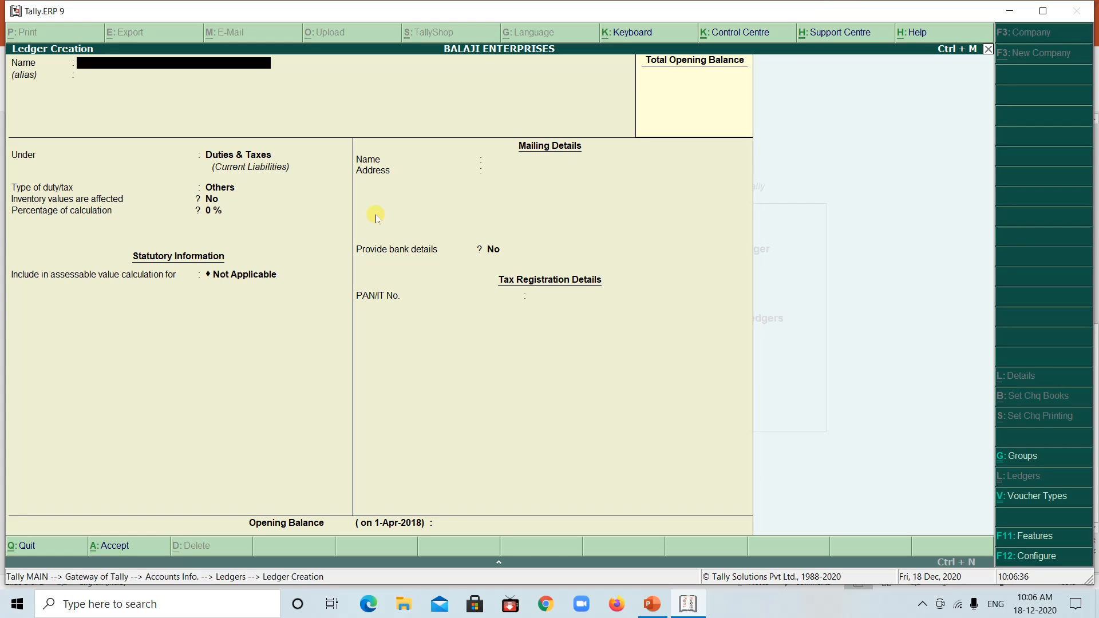
Leave ledger creation and return to the Gateway of Tally
key(Escape)
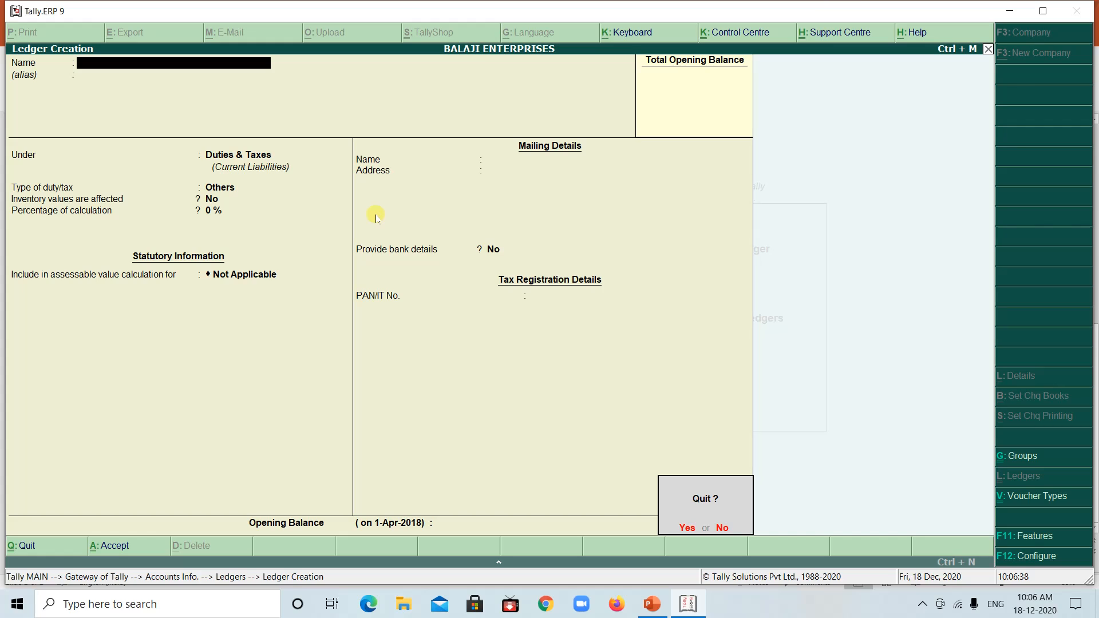
key(y)
key(Escape)
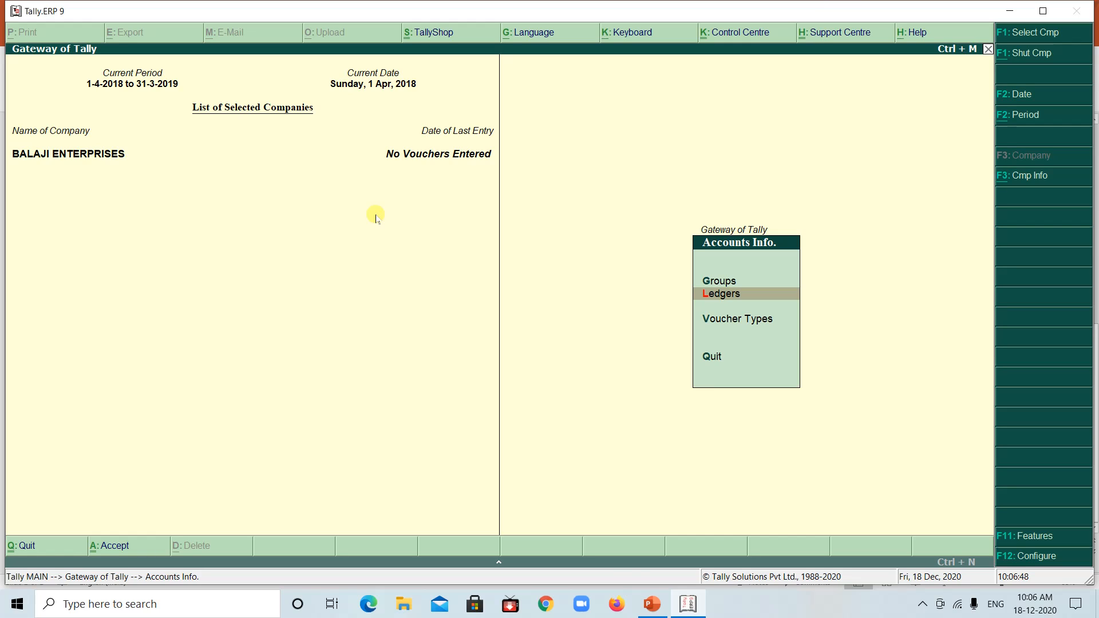
key(Escape)
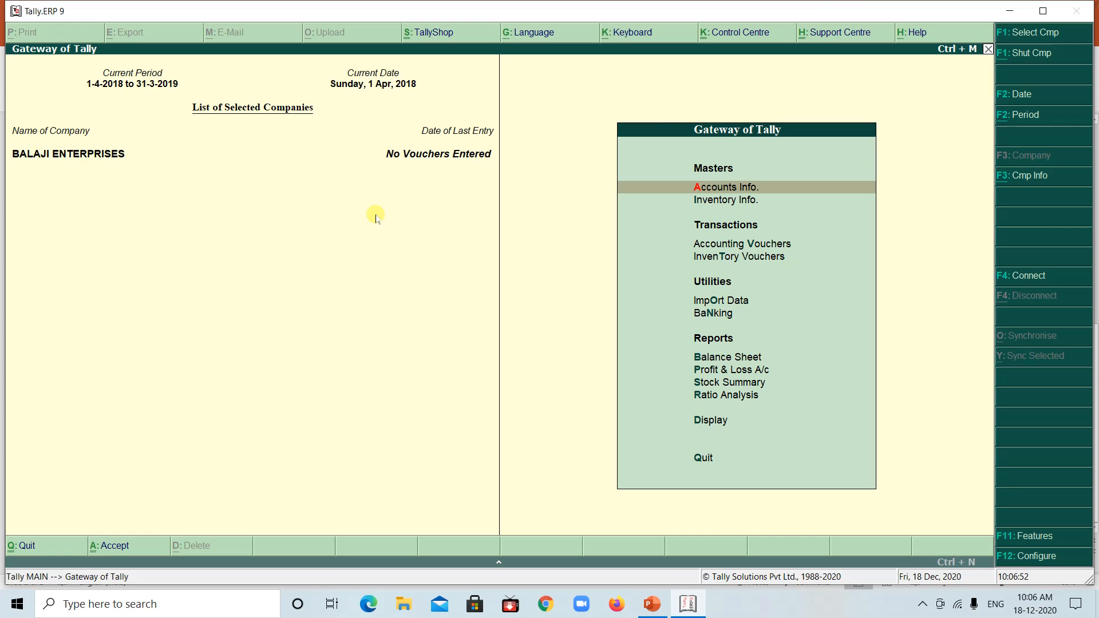
Start creating a simple unit of measure in the inventory masters and check the goods' unit in the PowerPoint example
click(733, 202)
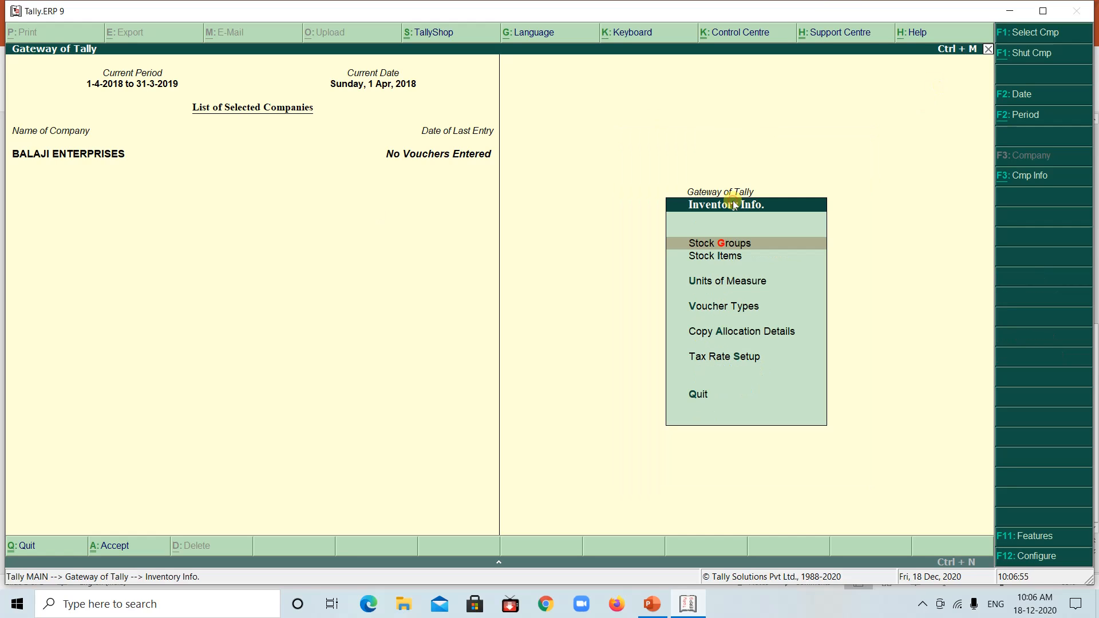
click(719, 285)
key(Return)
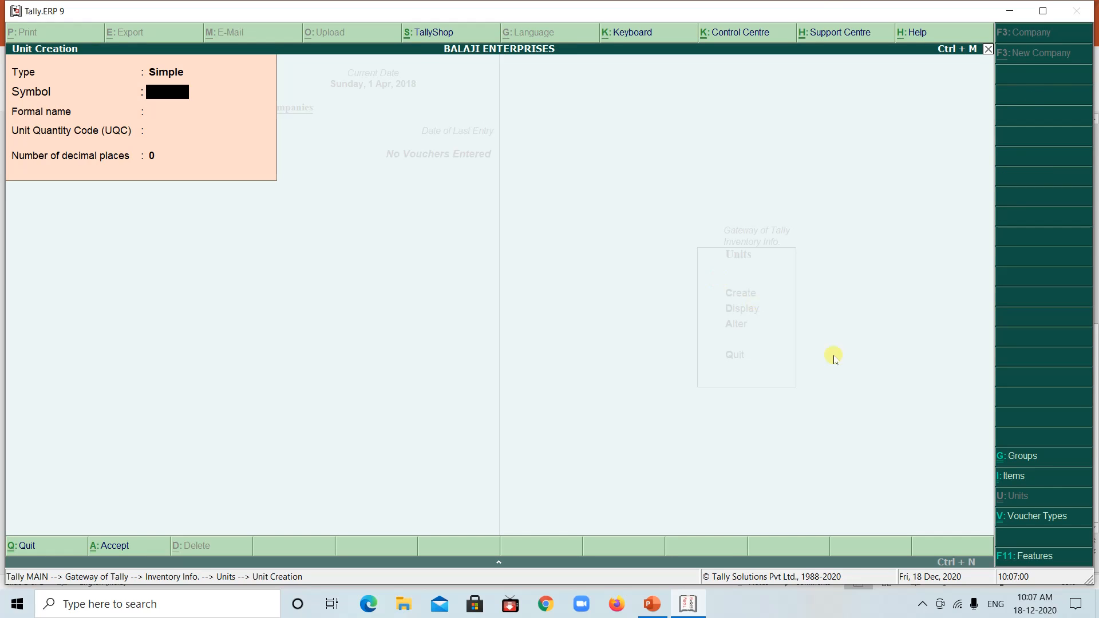
click(685, 603)
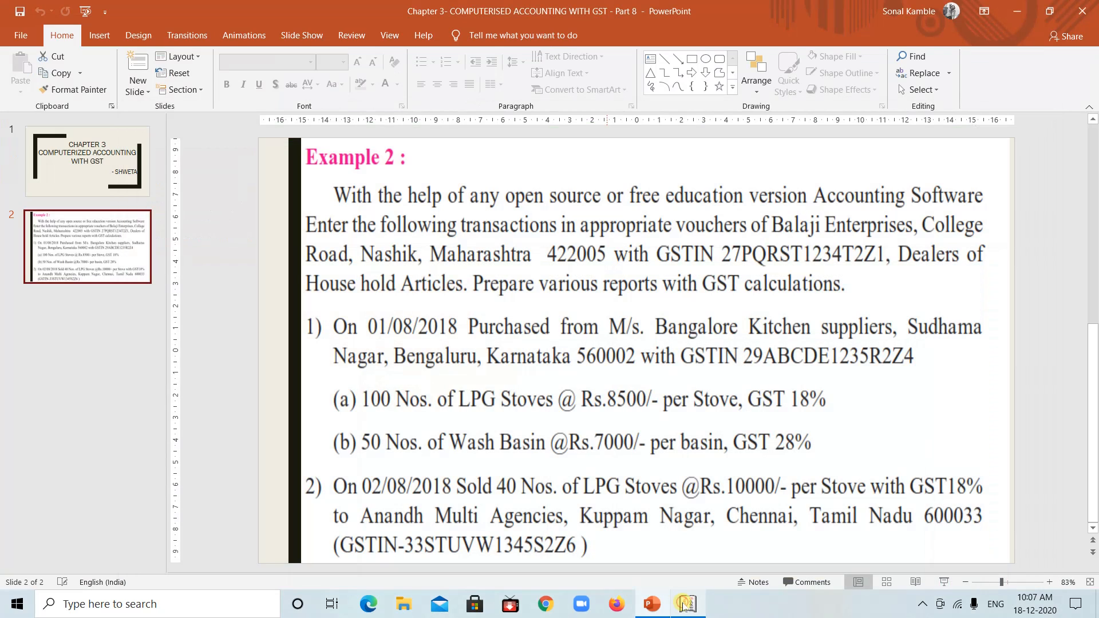
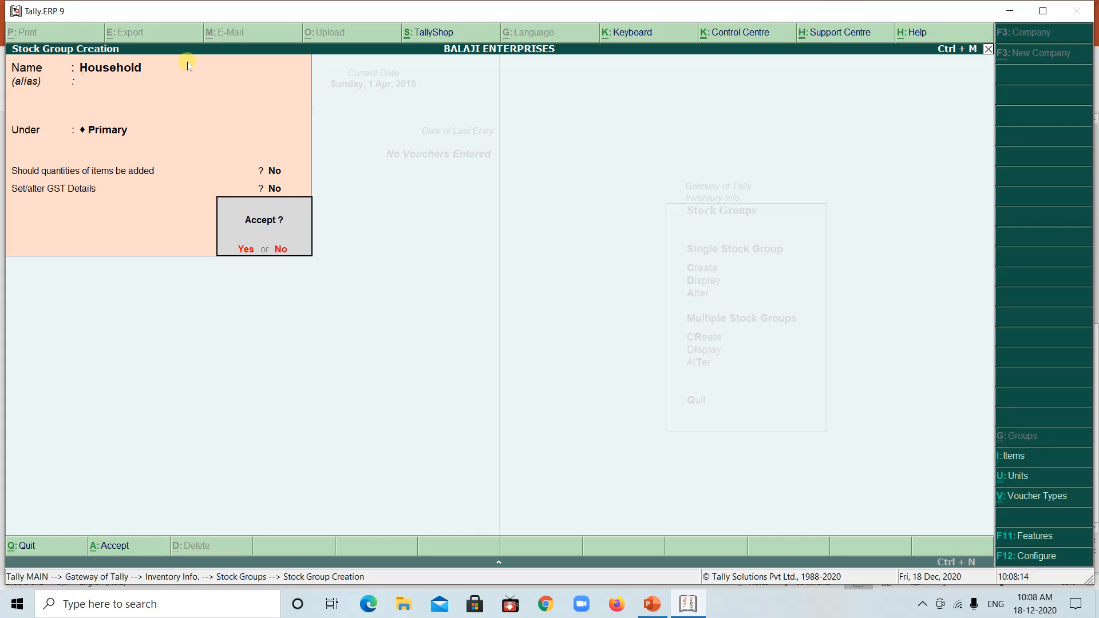
Save the Household stock group under Primary and leave stock group creation
key(Return)
key(Escape)
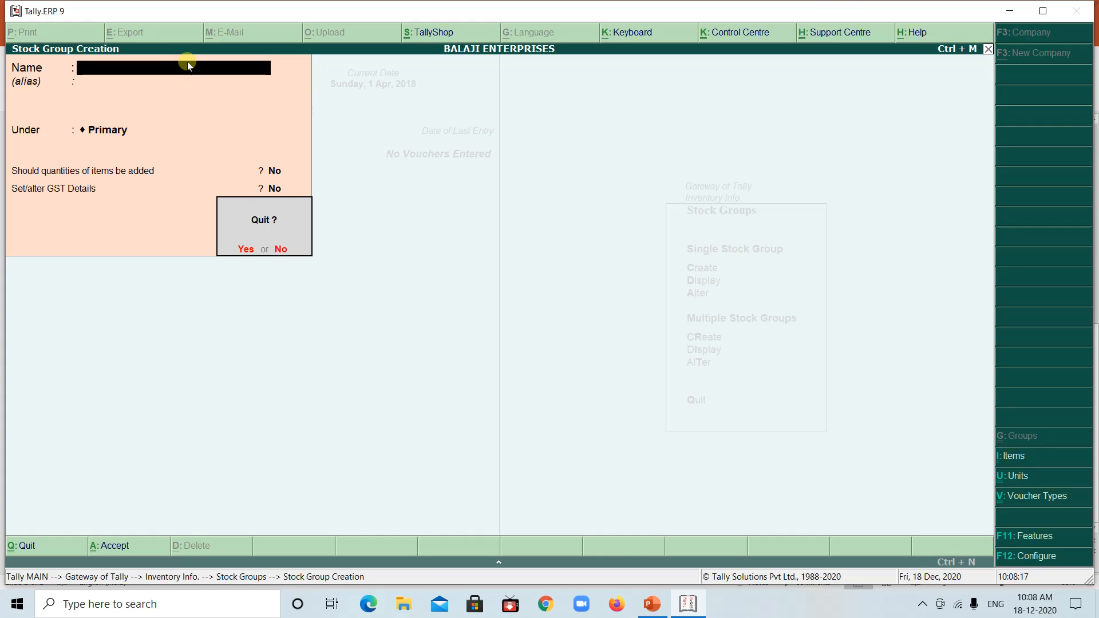
key(Return)
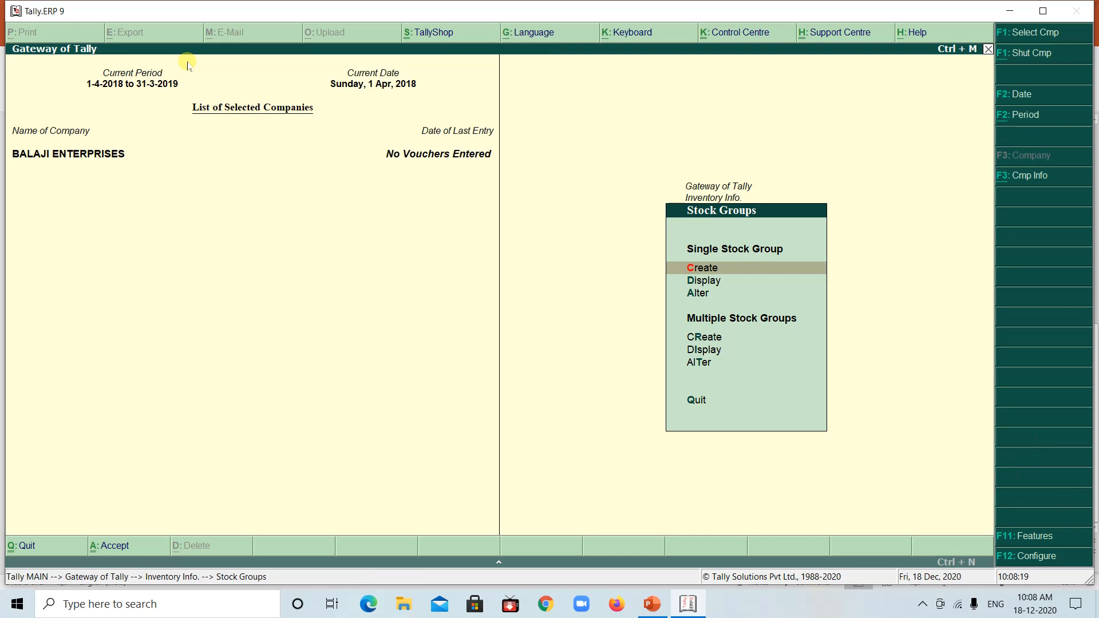
Start creating a single stock item and check the first purchased item in the PowerPoint example
key(Escape)
key(Down)
key(Return)
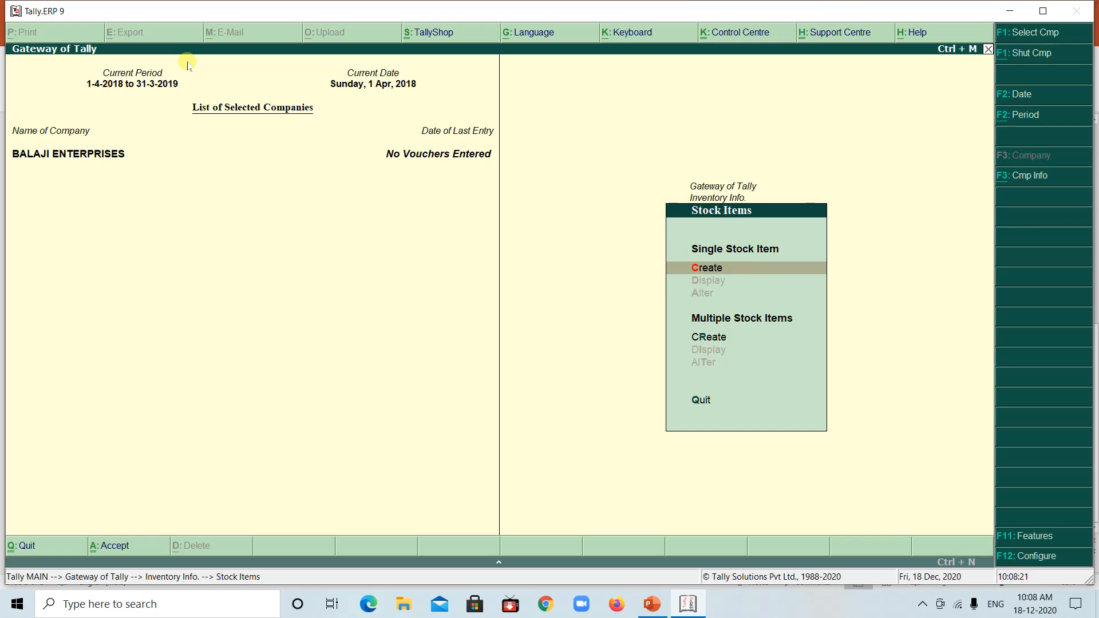
key(Return)
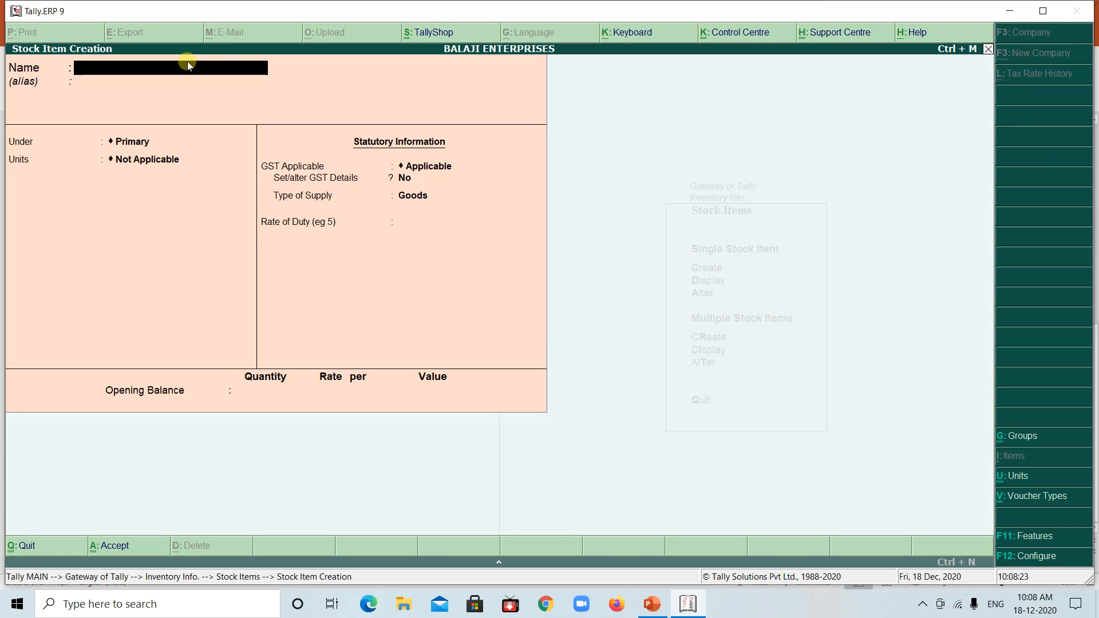
click(691, 605)
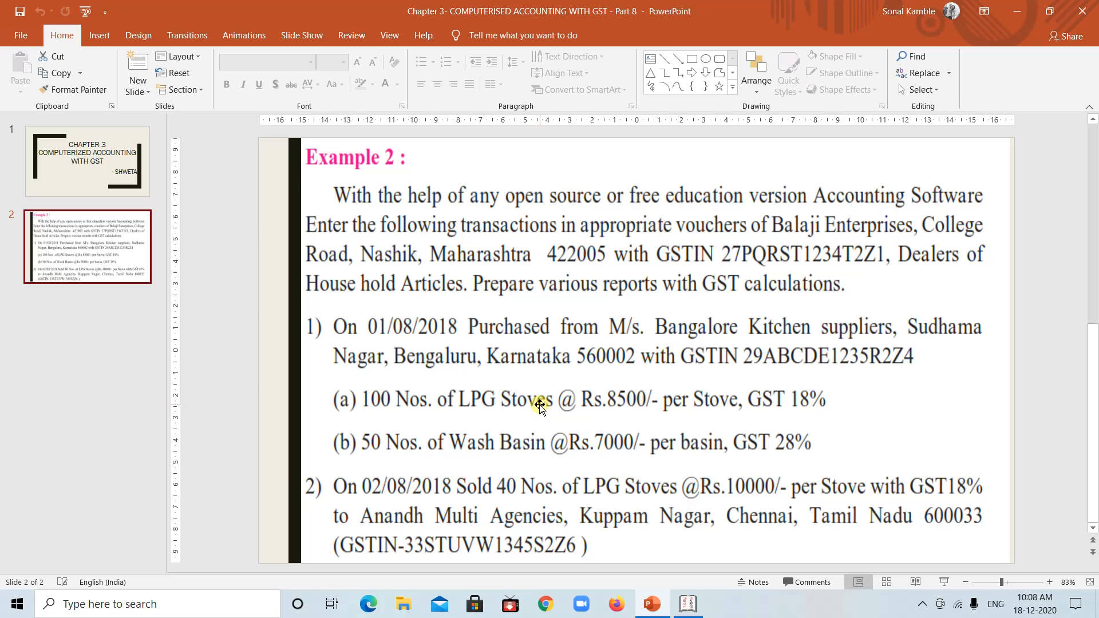
click(688, 605)
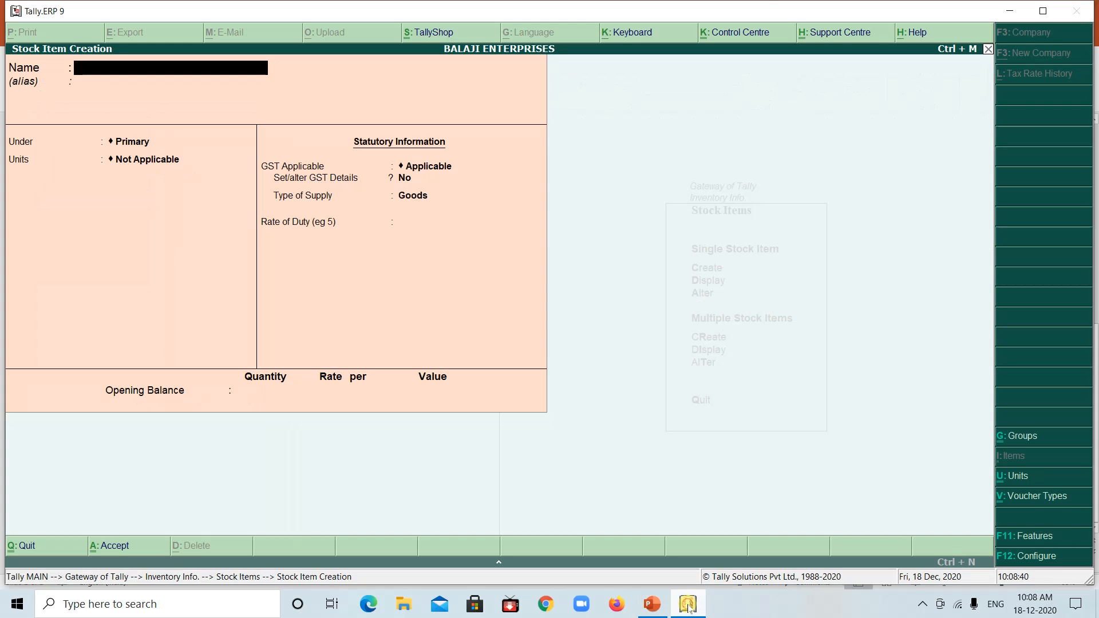
Name the new stock item LPG Stoves and leave its alias empty
text(Lp)
text(g)
text( Stov)
text(es)
key(BackSpace)
key(BackSpace)
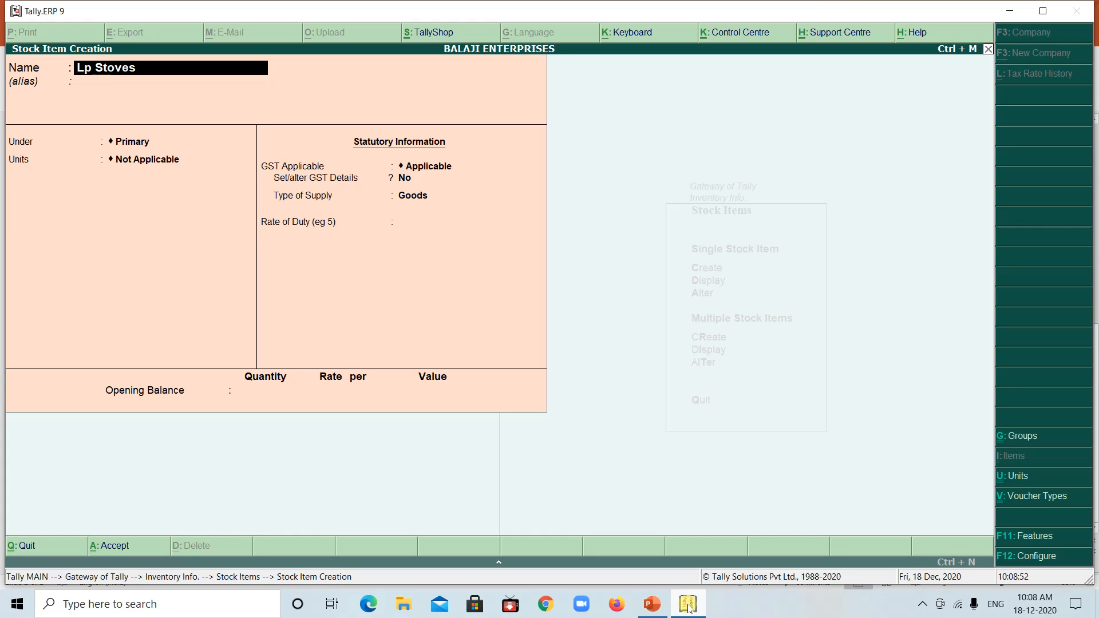
text(PG)
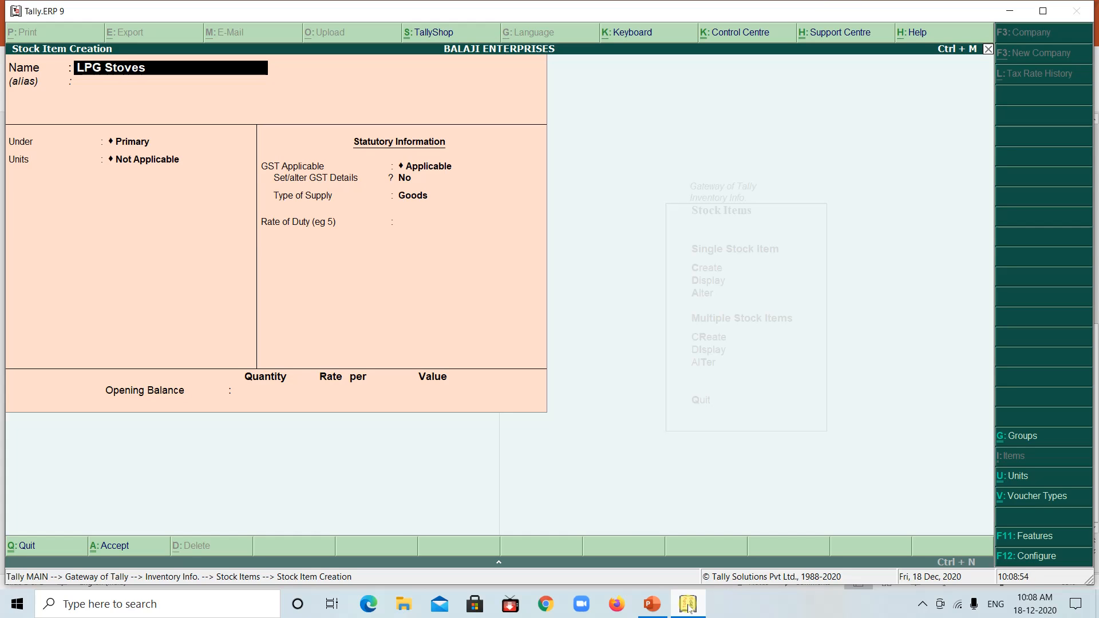
key(Return)
key(Return)
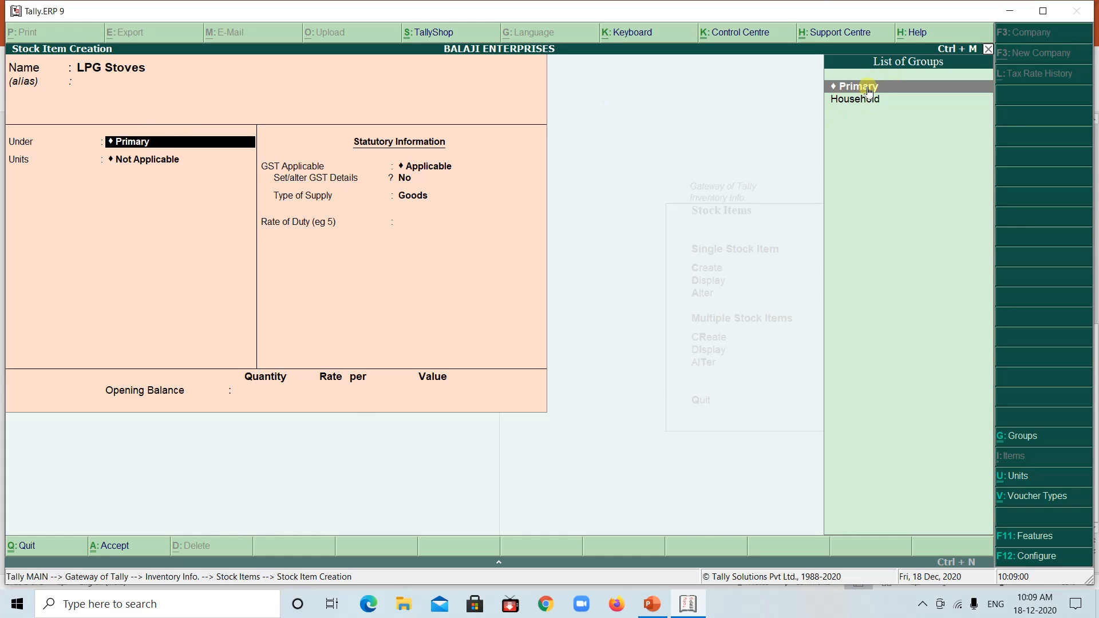
Place LPG Stoves under the Household group and set its unit to Nos
click(861, 104)
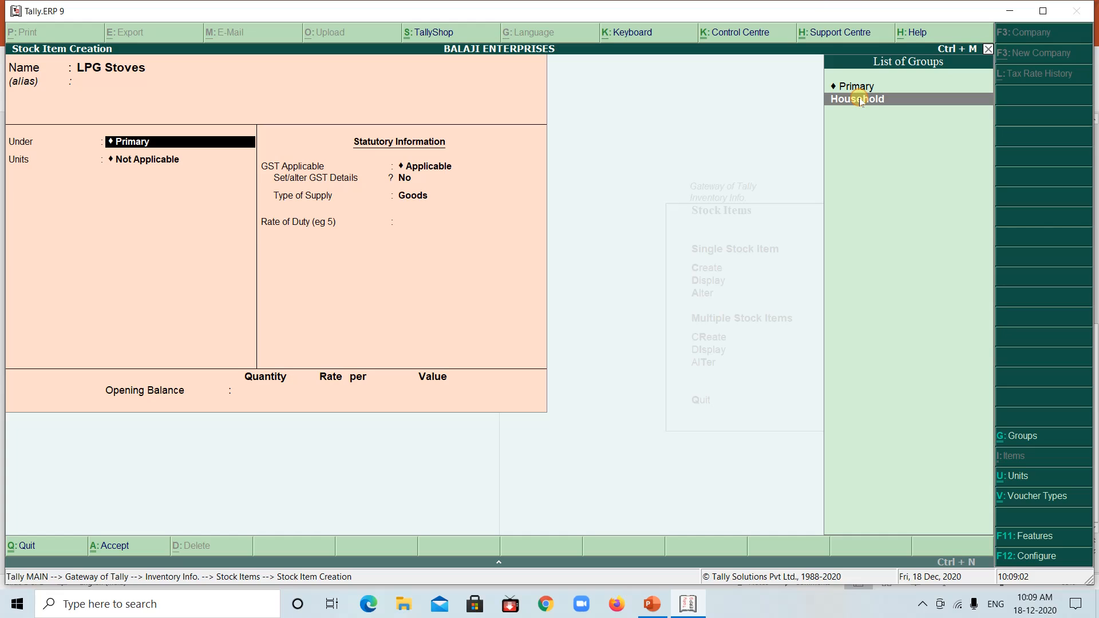
click(860, 99)
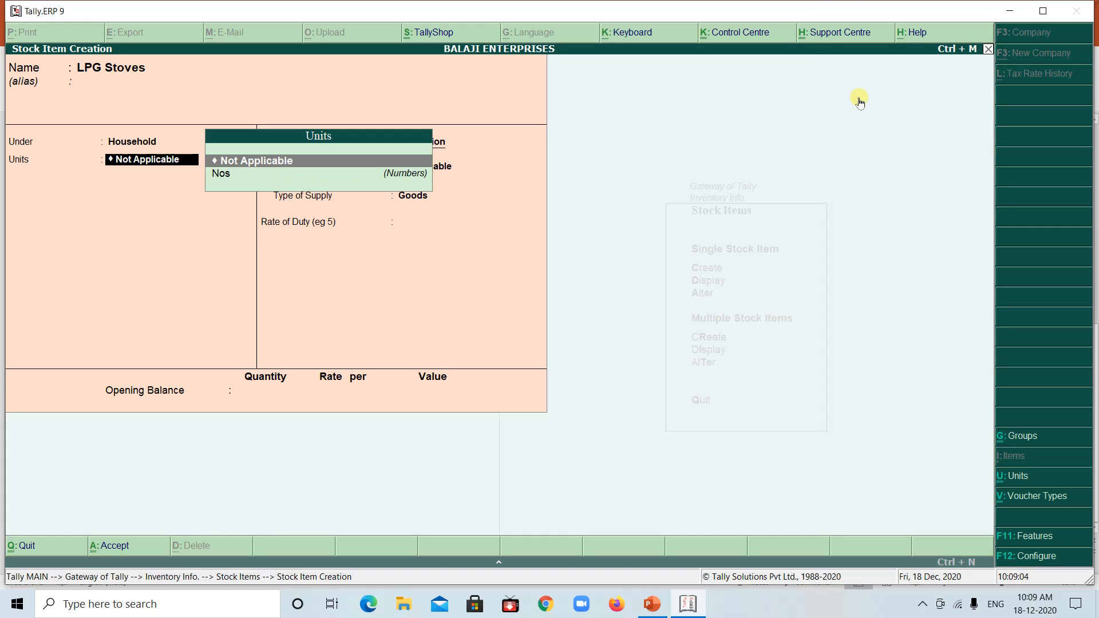
click(223, 174)
click(223, 176)
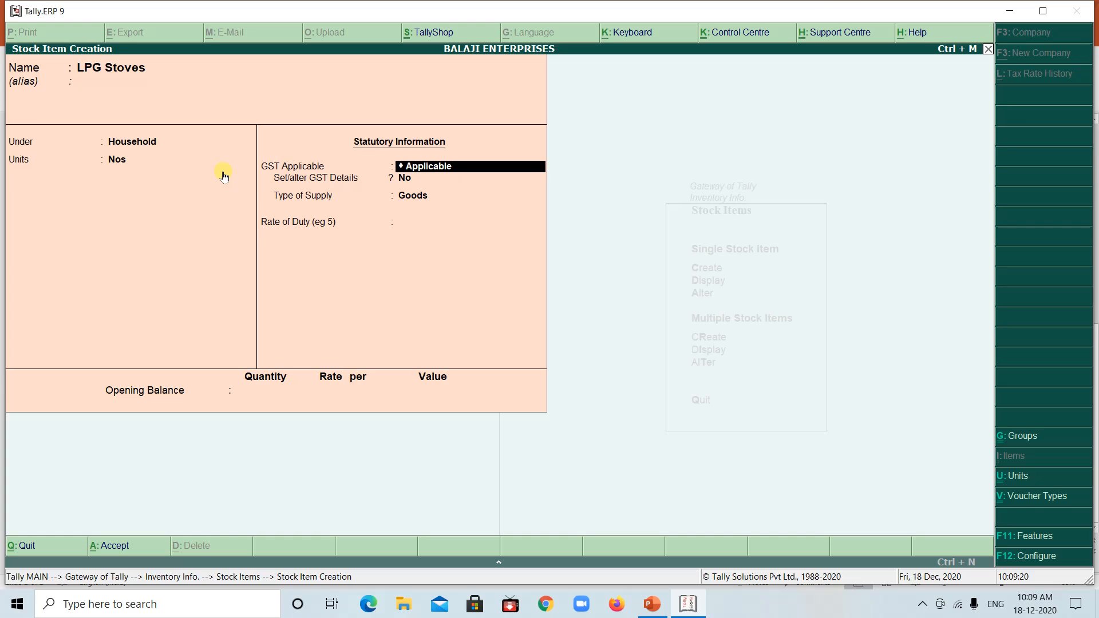
Keep GST applicable for LPG Stoves and enable its GST details with calculation On Value and taxability Taxable
key(Return)
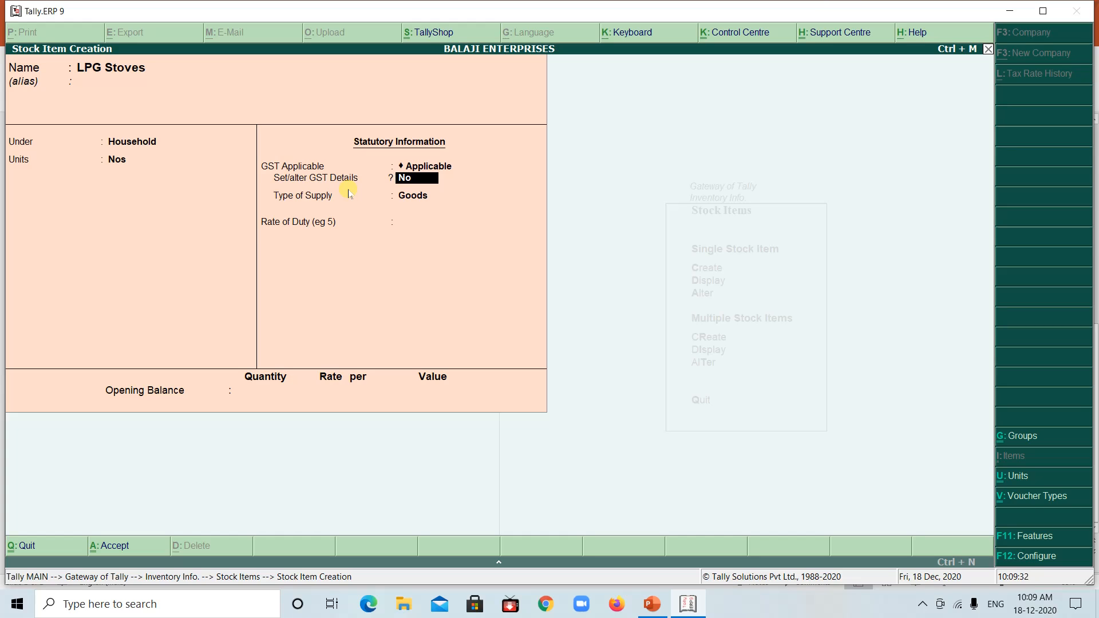
text(YES)
key(Return)
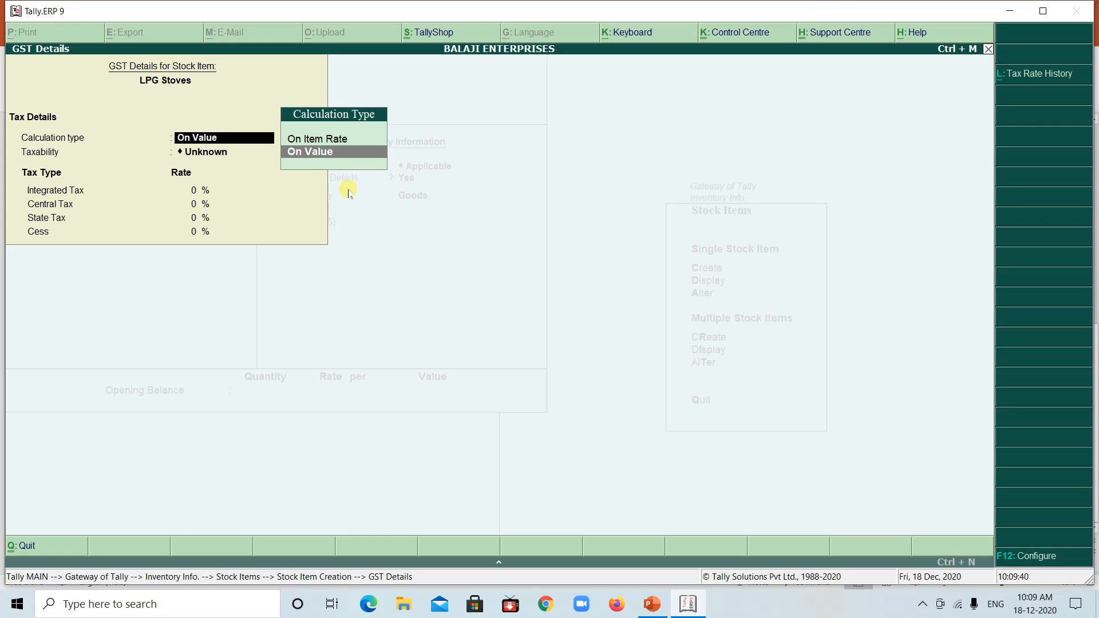
key(Return)
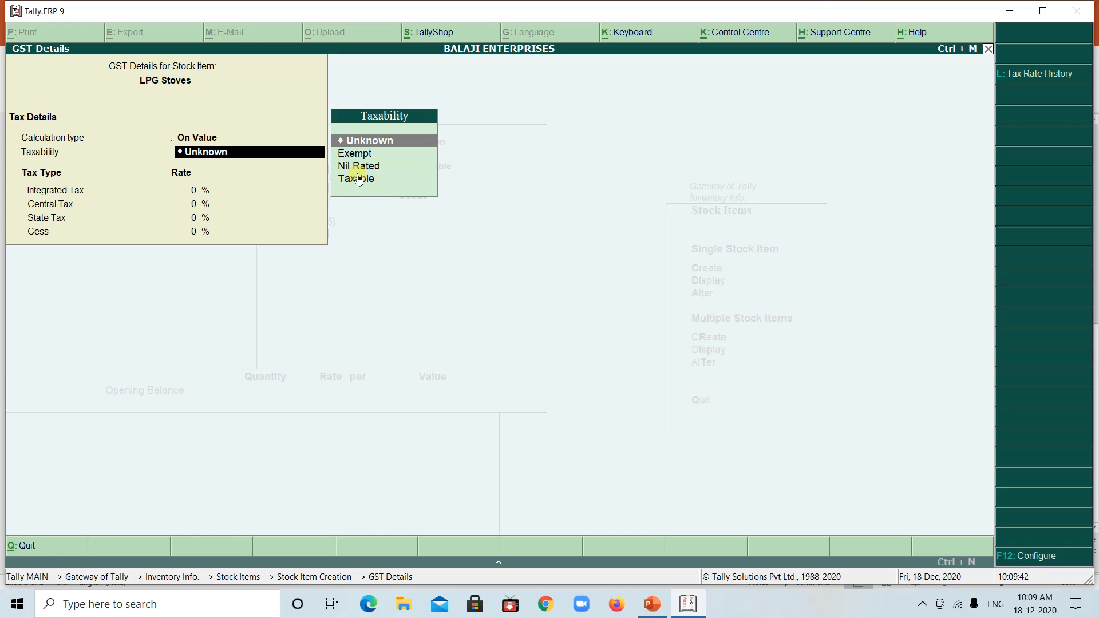
click(359, 179)
key(Return)
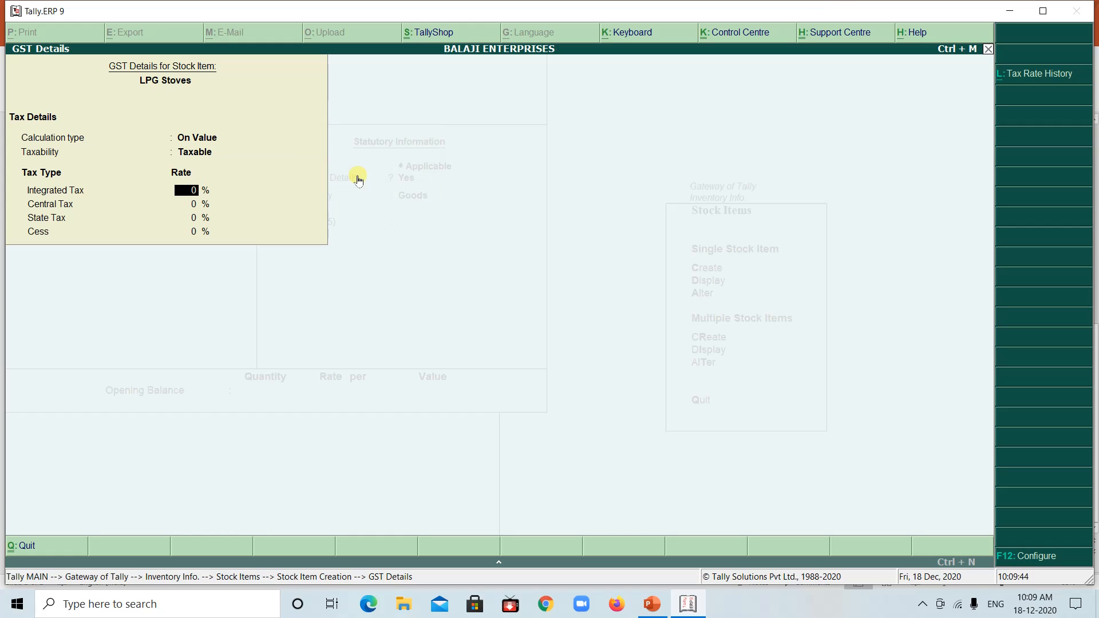
Check the stoves' GST rate in the PowerPoint example and set their integrated tax to 18 %, keeping cess at 0 %
click(686, 603)
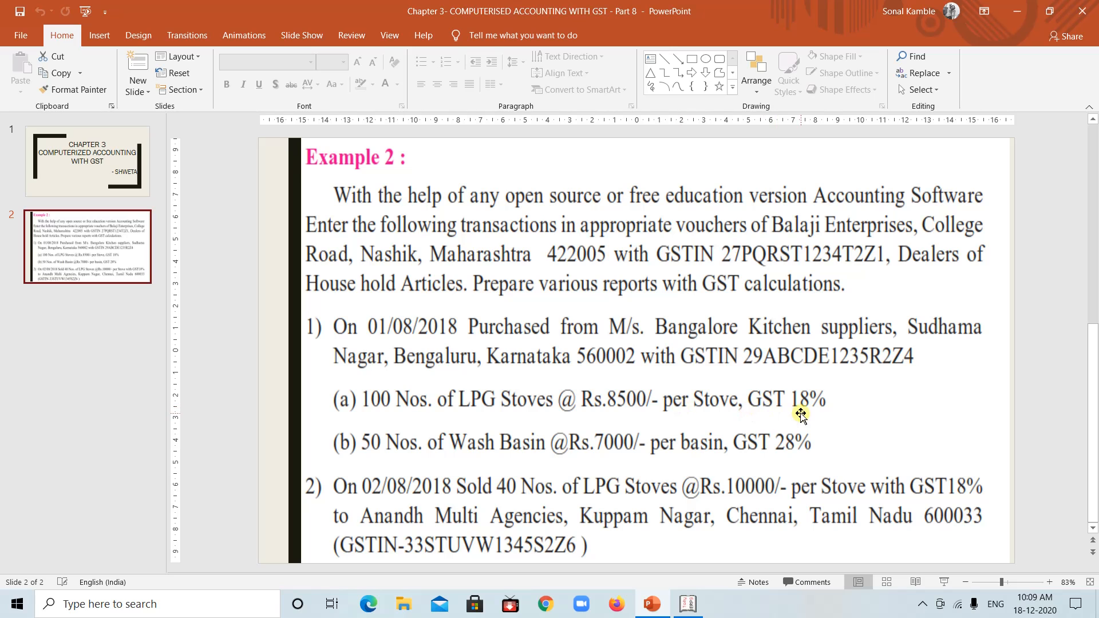
click(688, 605)
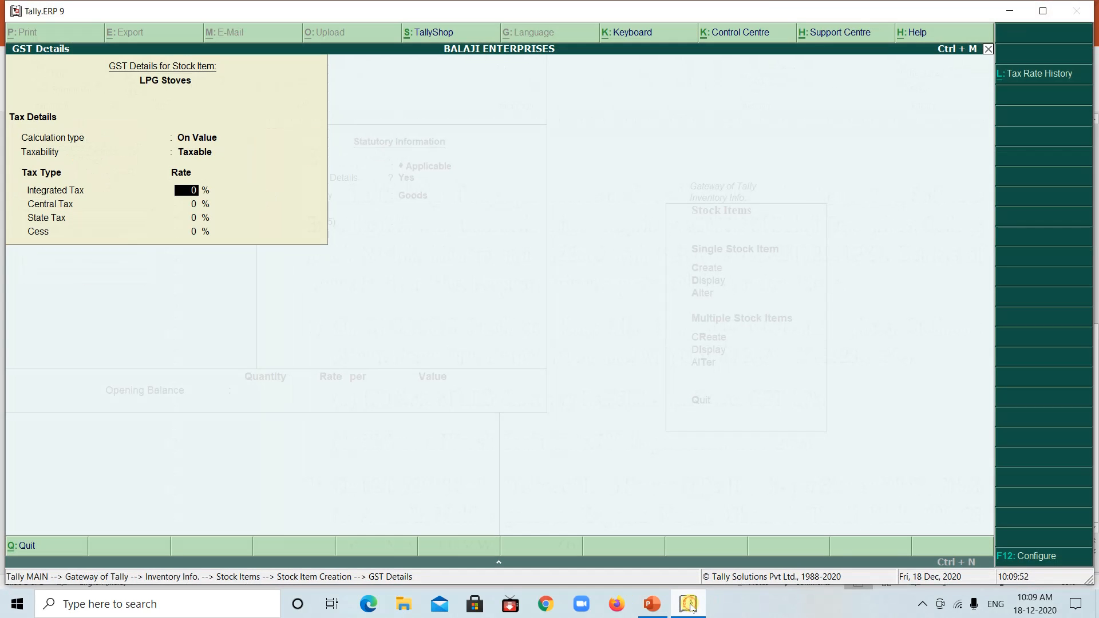
text(8)
key(Return)
key(Return)
key(Return)
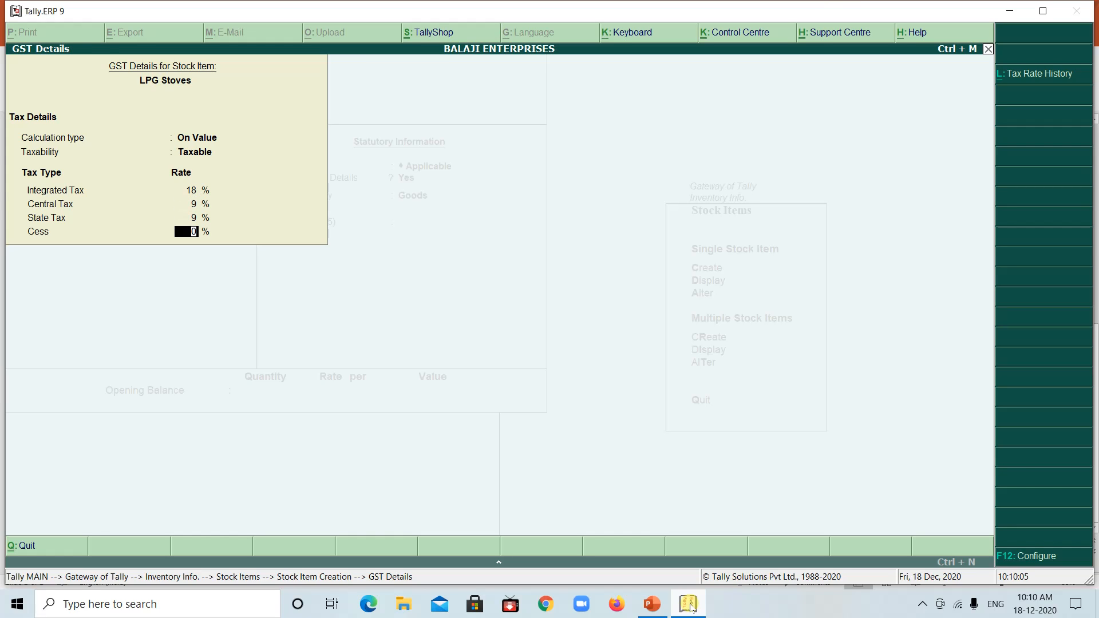
key(Return)
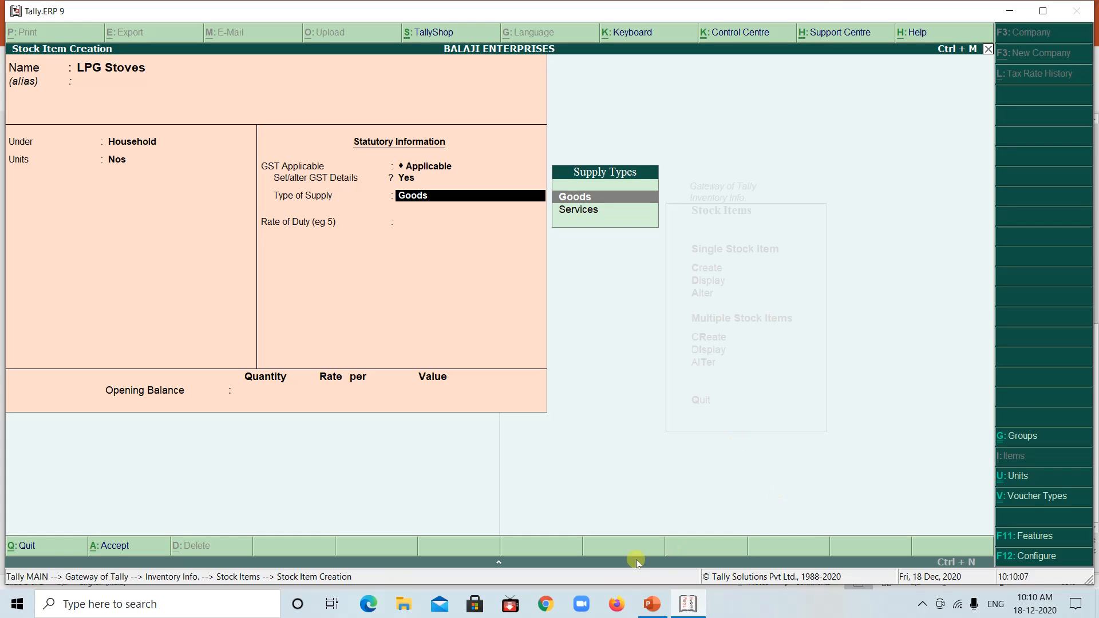
Keep the supply type as Goods, leave the opening balance empty and save the LPG Stoves item
click(569, 195)
key(Return)
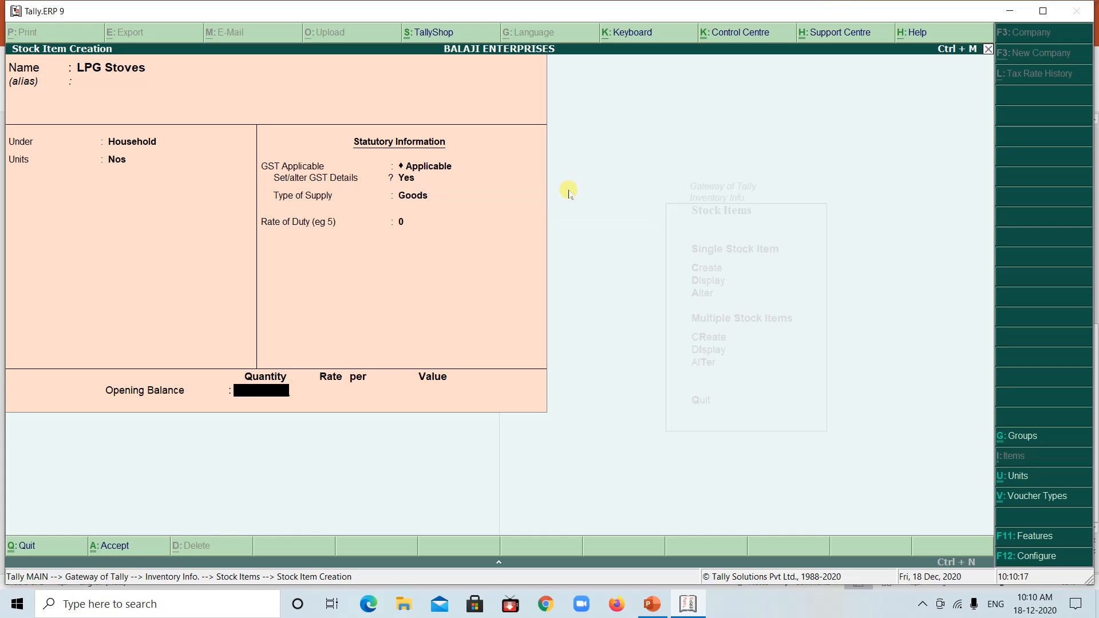
key(Return)
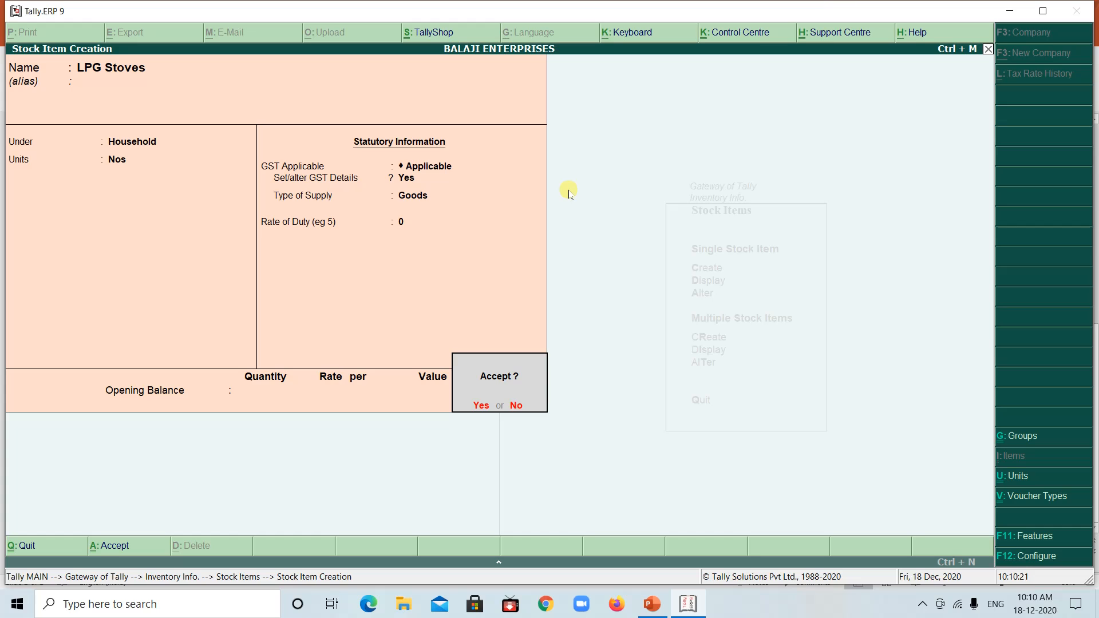
key(Return)
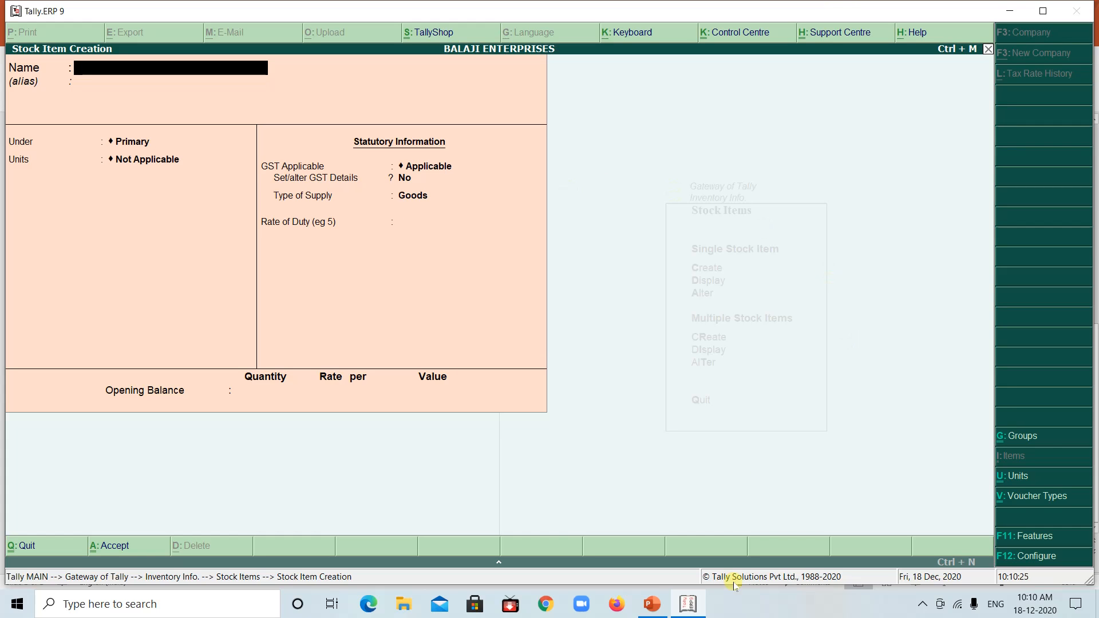
Check the second purchased item in the PowerPoint example and name the new stock item Wash Basin
click(692, 607)
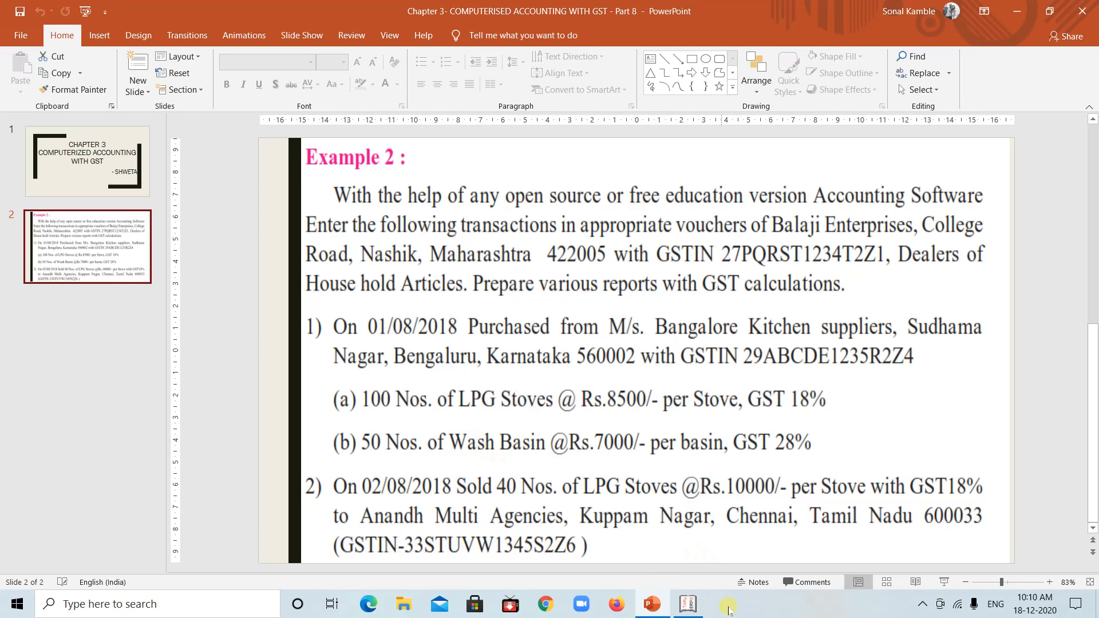
click(693, 608)
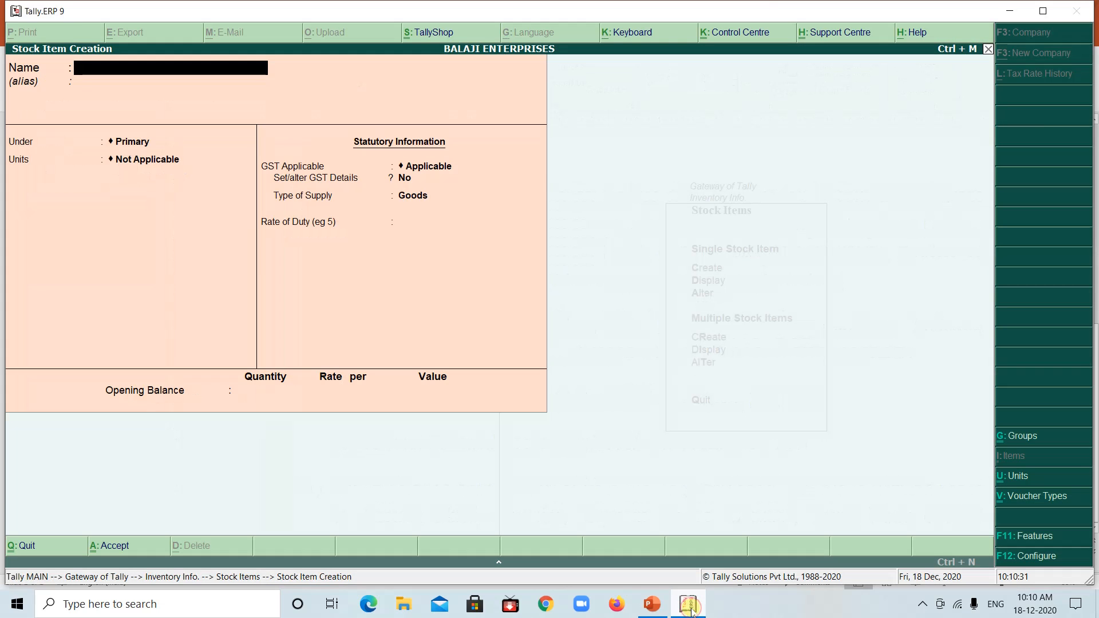
text(Wash BASIN)
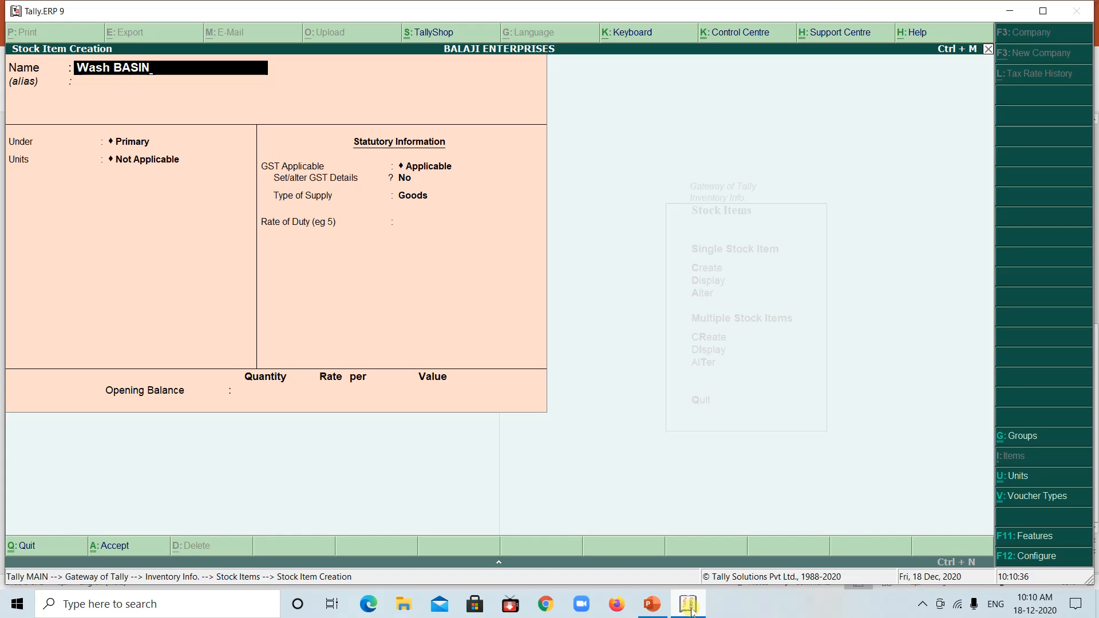
key(BackSpace)
key(BackSpace)
key(BackSpace)
key(BackSpace)
text(asin)
key(Return)
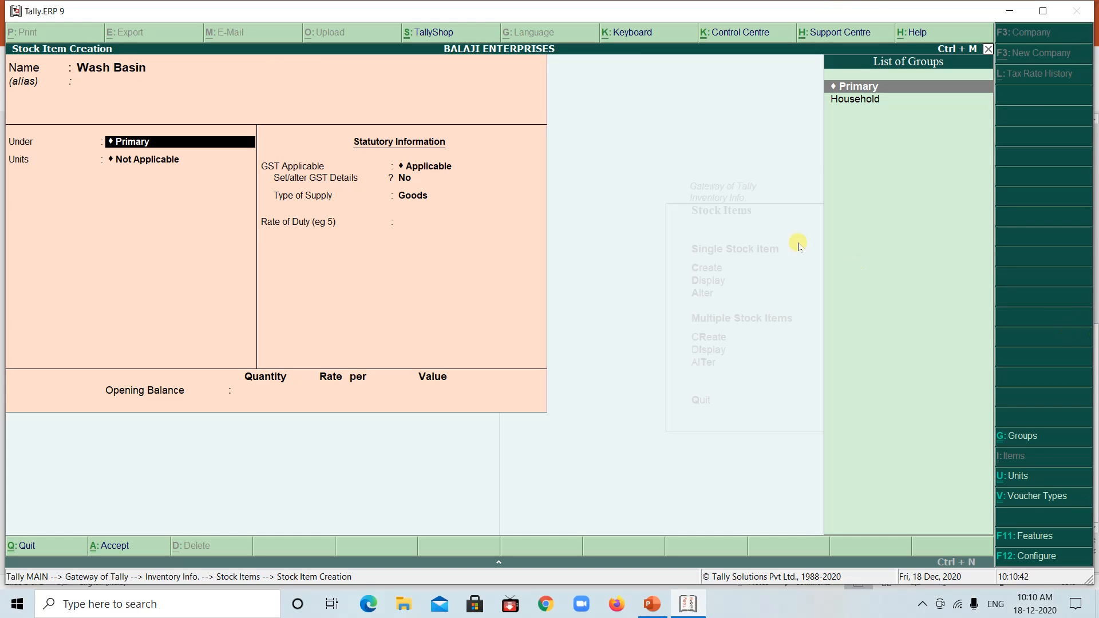
Assign Wash Basin to the Household group with Nos as its unit
click(857, 100)
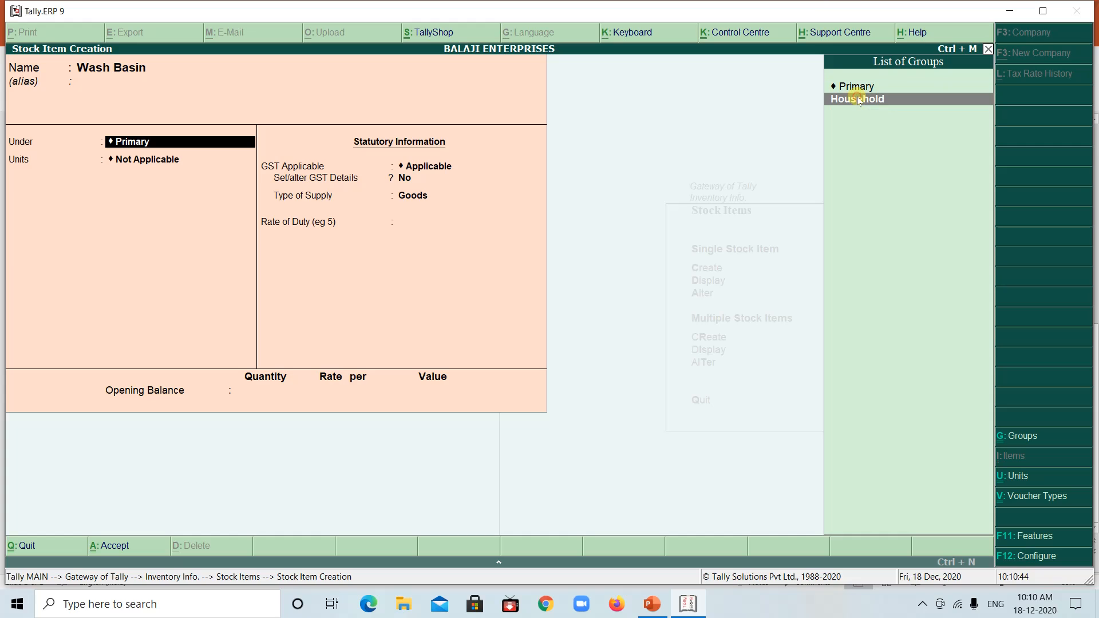
click(138, 161)
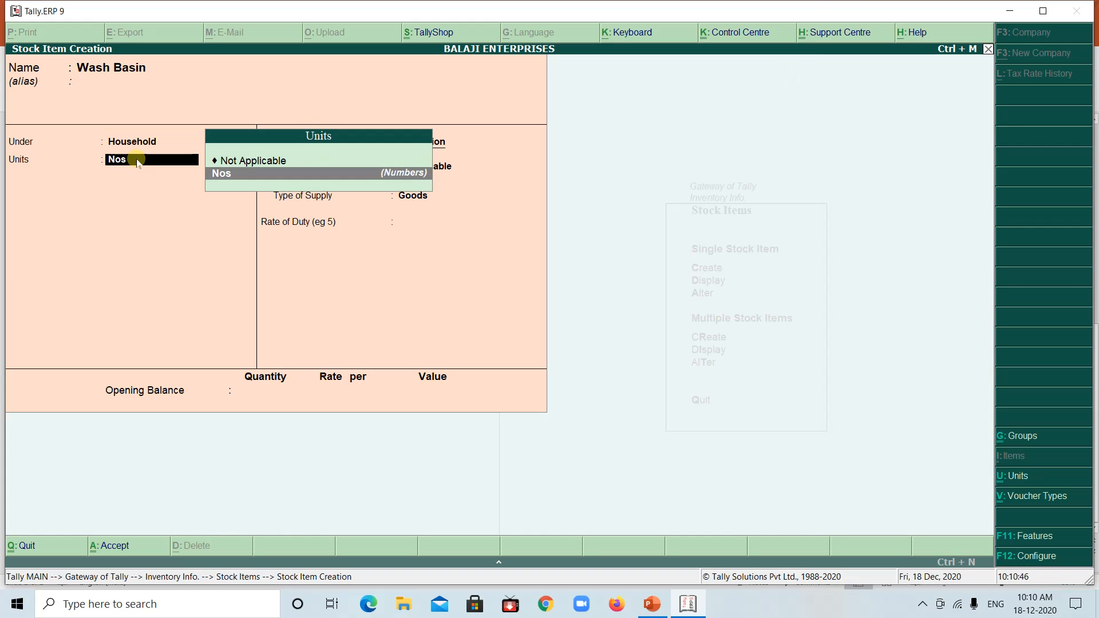
key(Return)
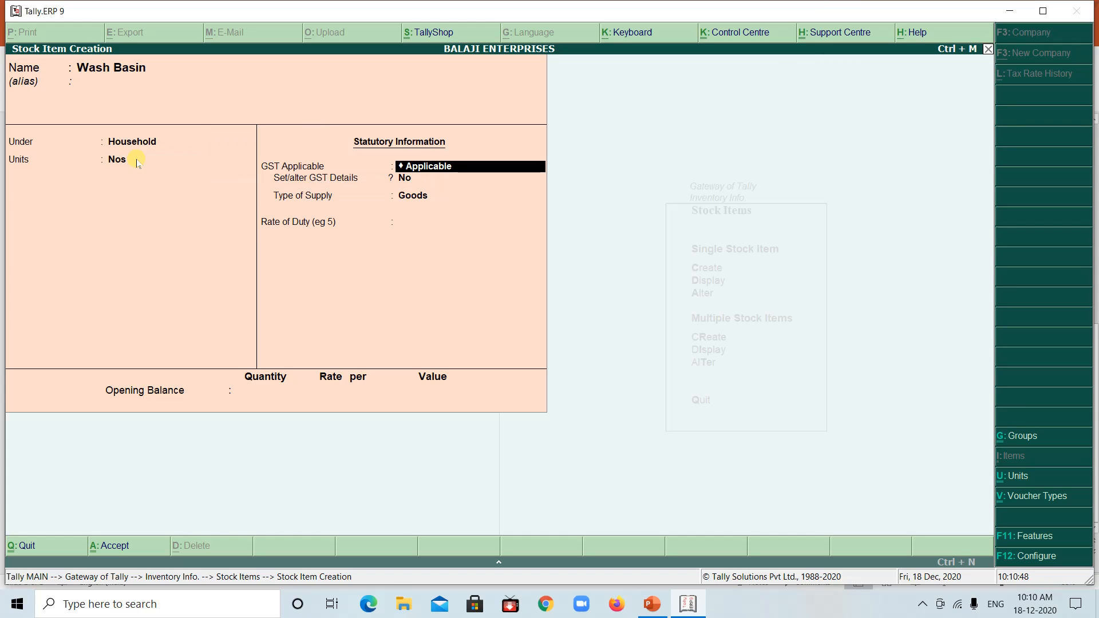
Keep GST applicable for Wash Basin and enable its GST details with calculation On Value and taxability Taxable
key(Return)
text(yes)
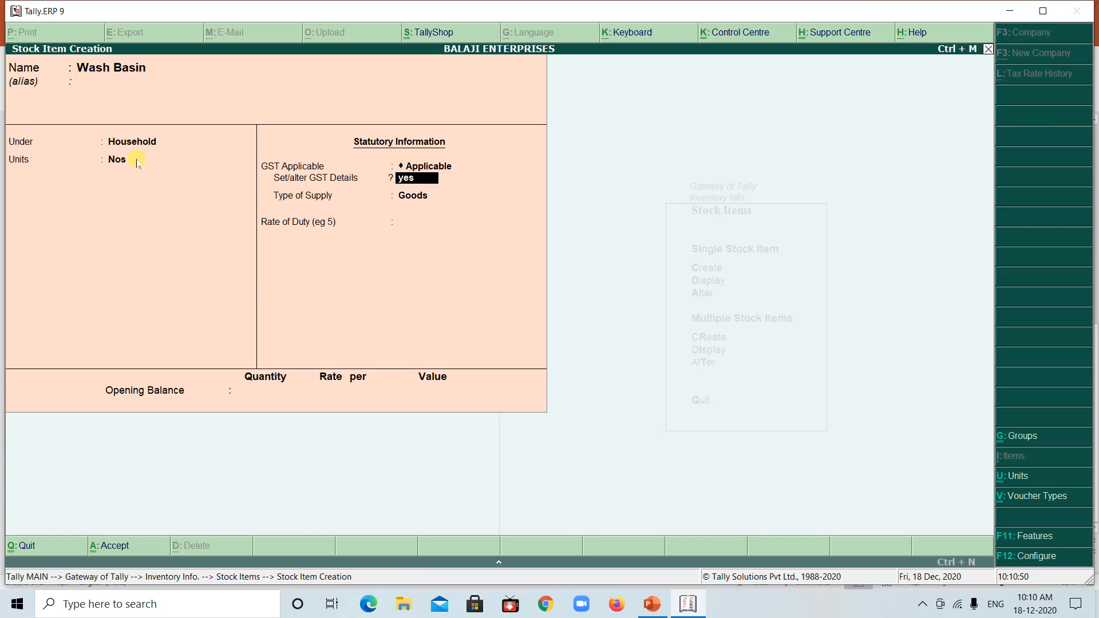
key(Return)
key(Return)
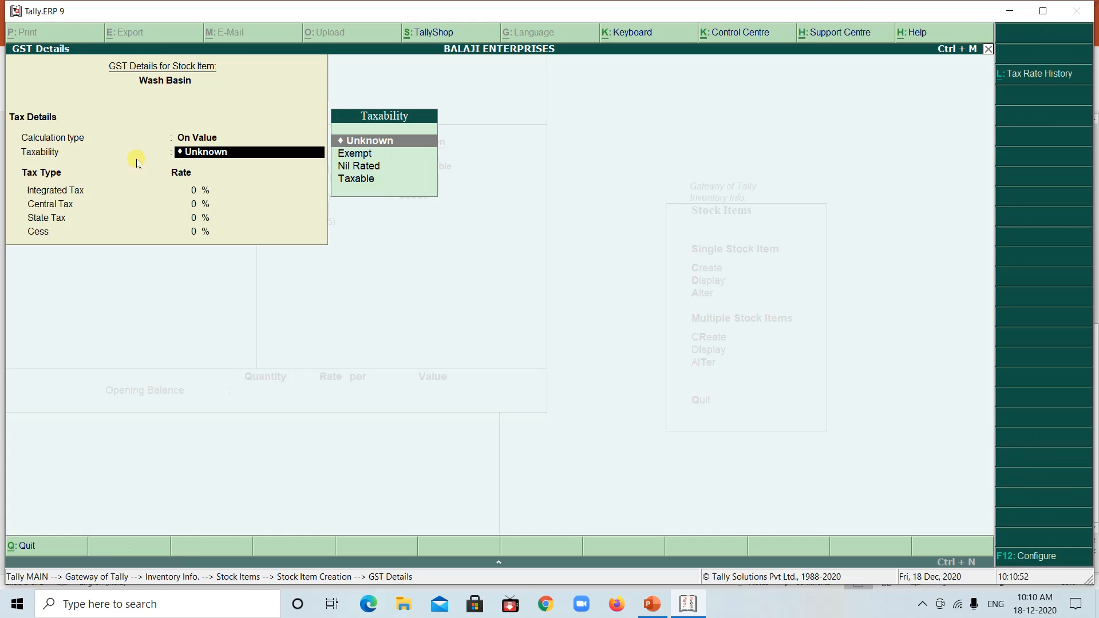
key(Down)
key(Down)
key(Down)
key(Return)
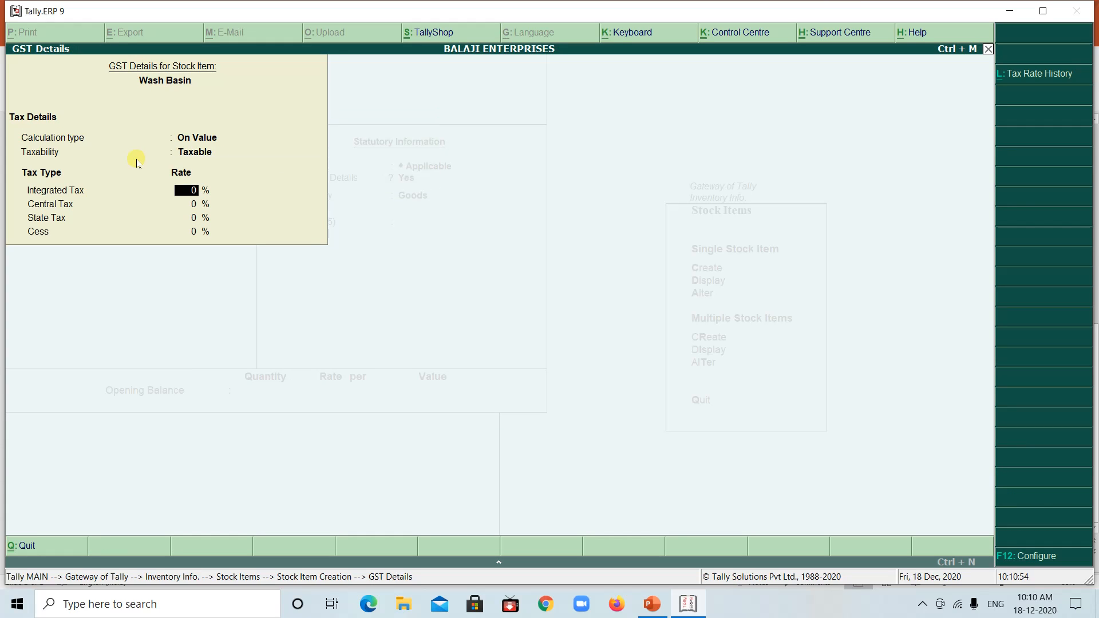
Check Wash Basin's GST rate in the PowerPoint example and set its Integrated Tax to 28% in Tally
click(687, 604)
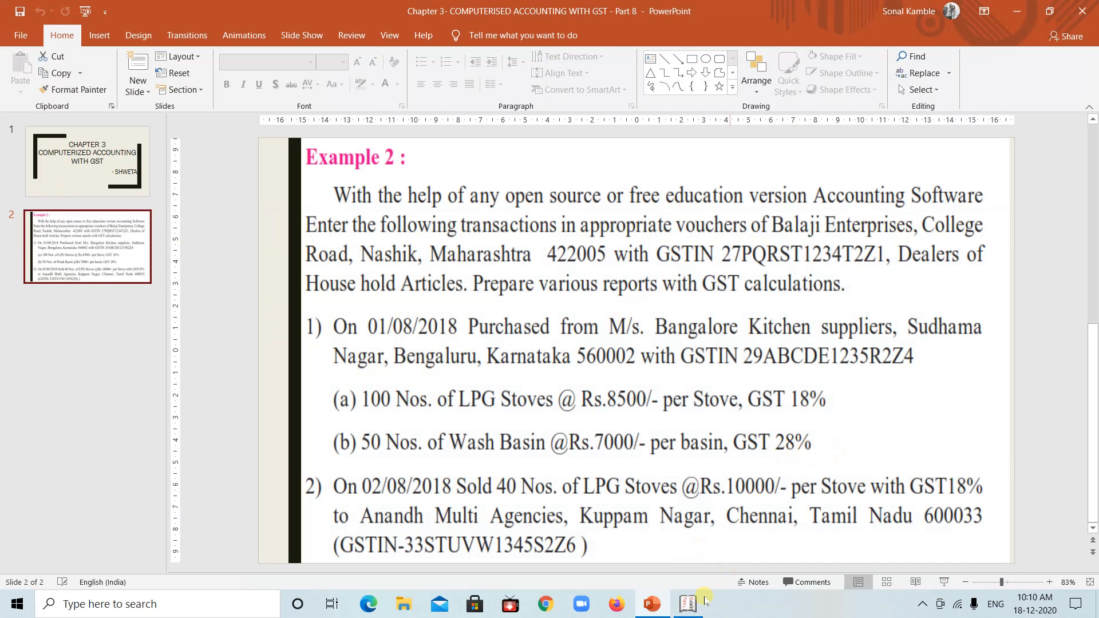
click(701, 602)
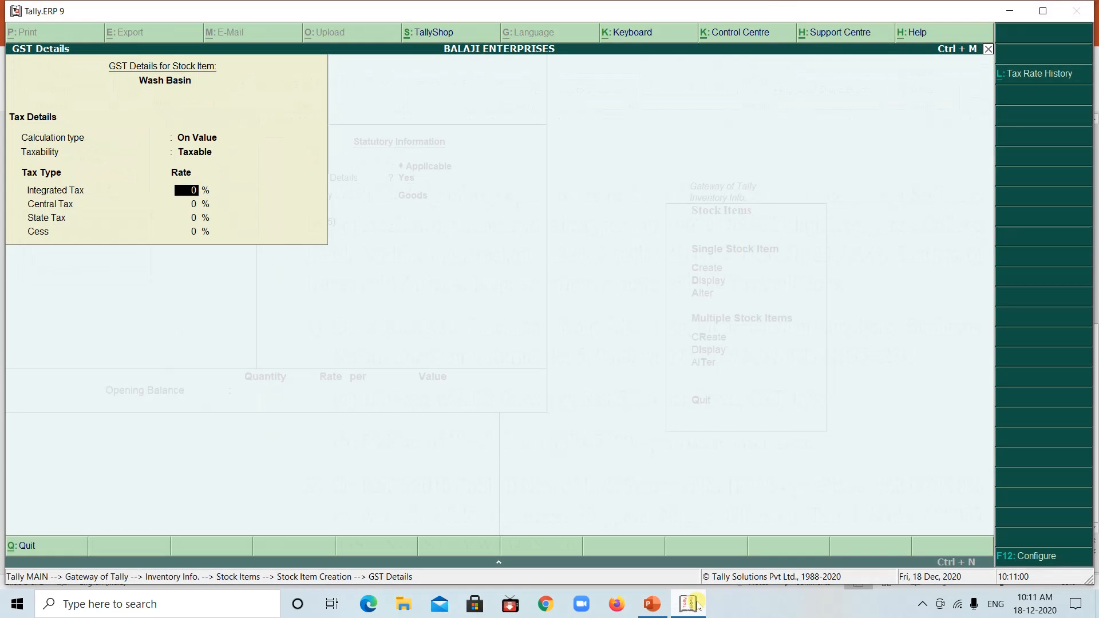
text(28)
key(Return)
Keep the supply type as Goods, leave the opening balance empty and save the Wash Basin item
key(Return)
key(Return)
key(Return)
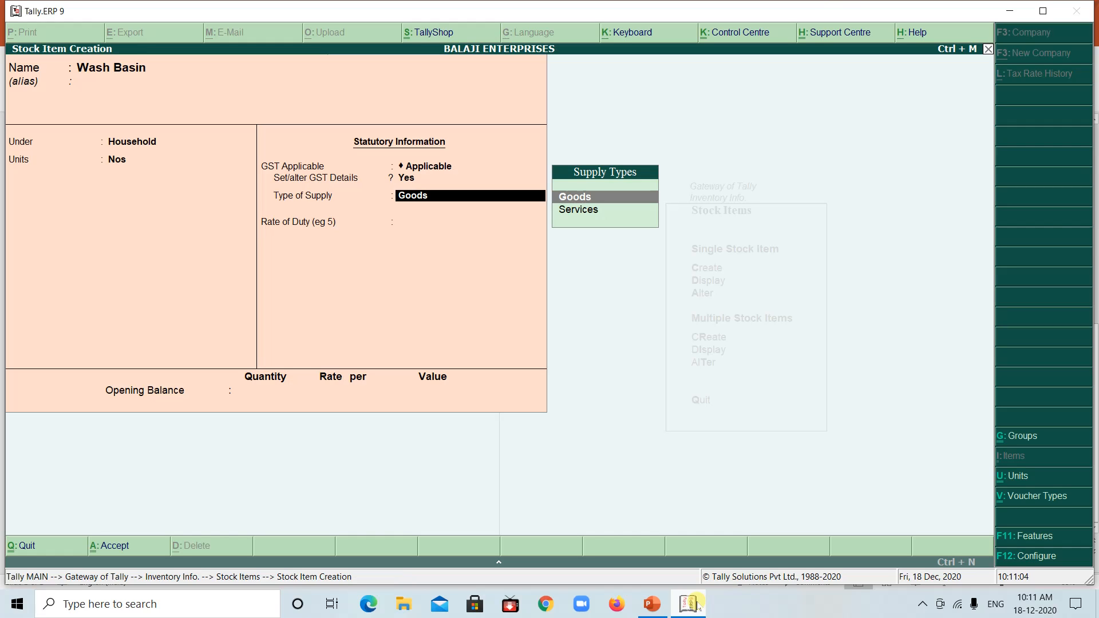
key(Return)
key(Return)
key(Return)
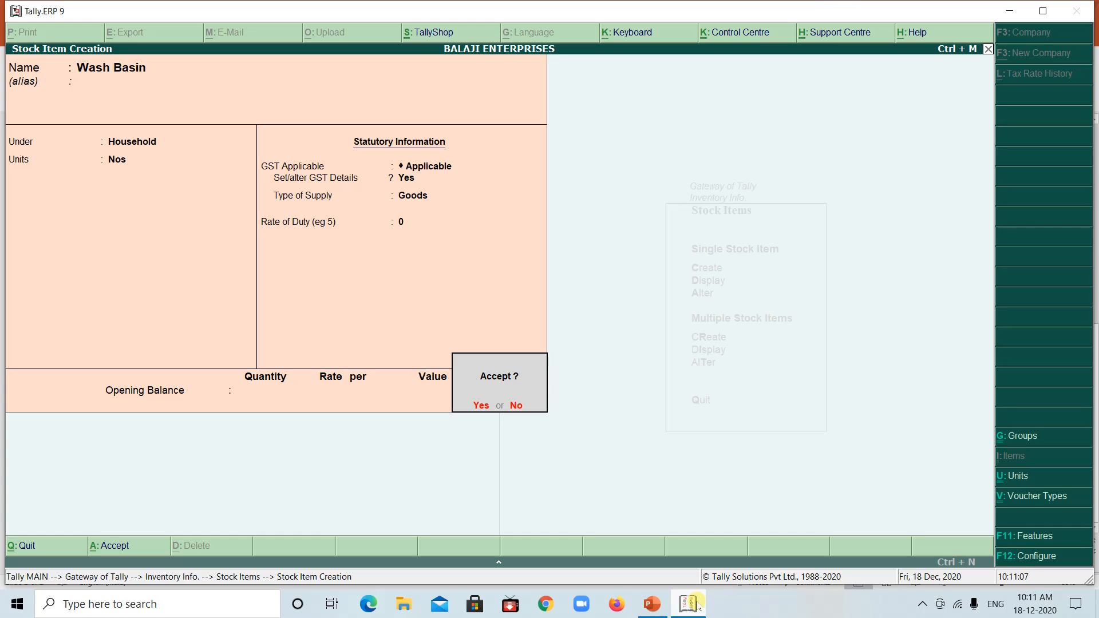
text(yY)
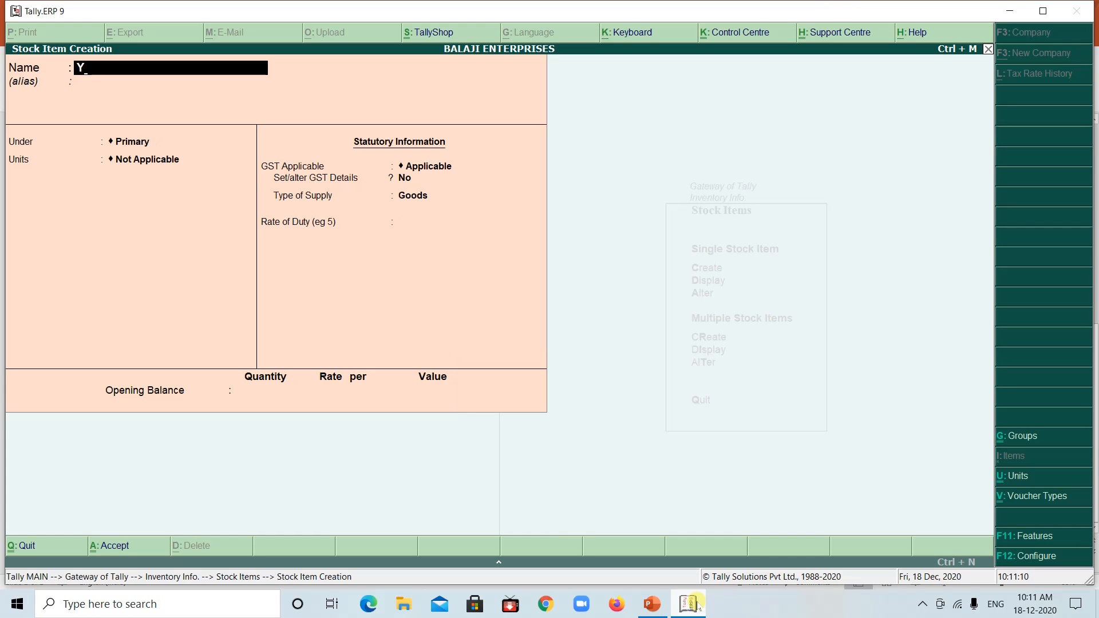
key(BackSpace)
Check the PowerPoint example for further stock items, leave stock item creation in Tally and return to the Gateway of Tally
click(686, 606)
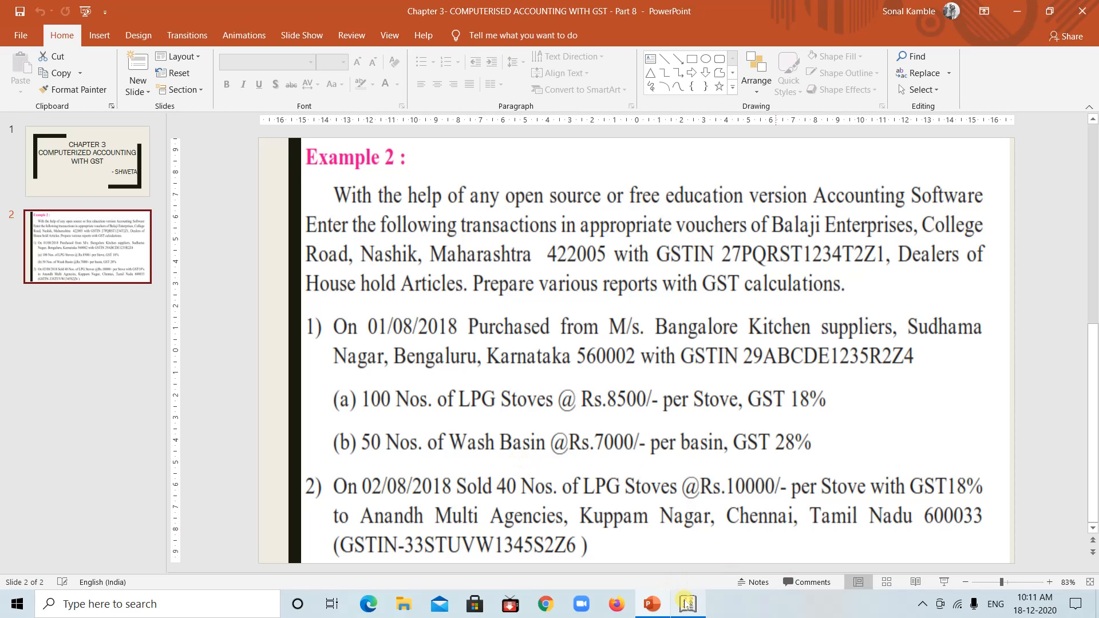
click(686, 604)
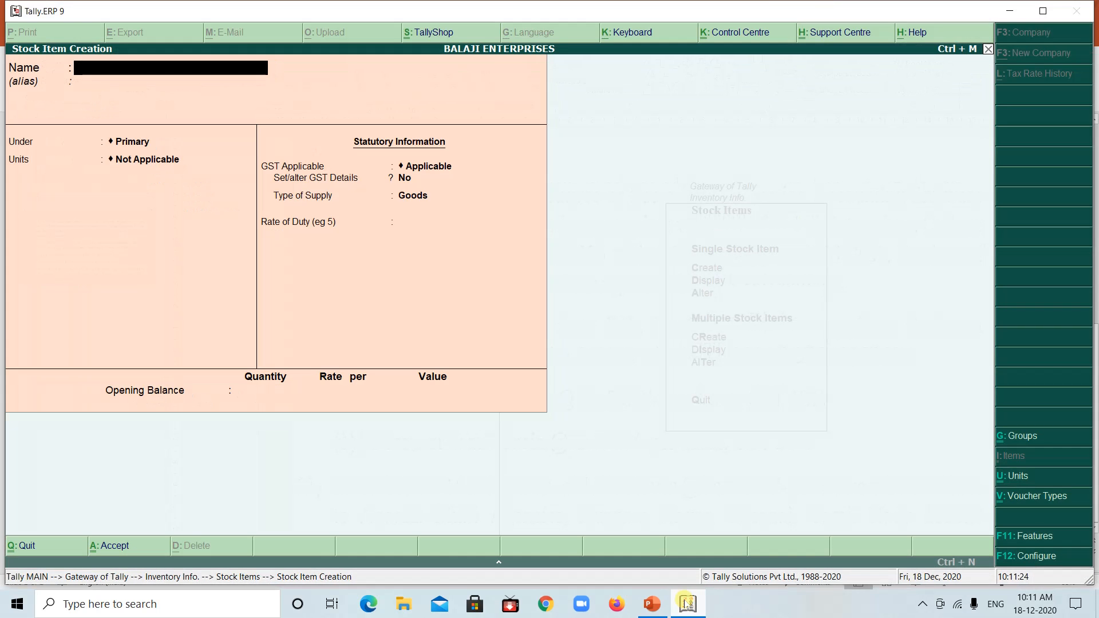
key(Escape)
key(y)
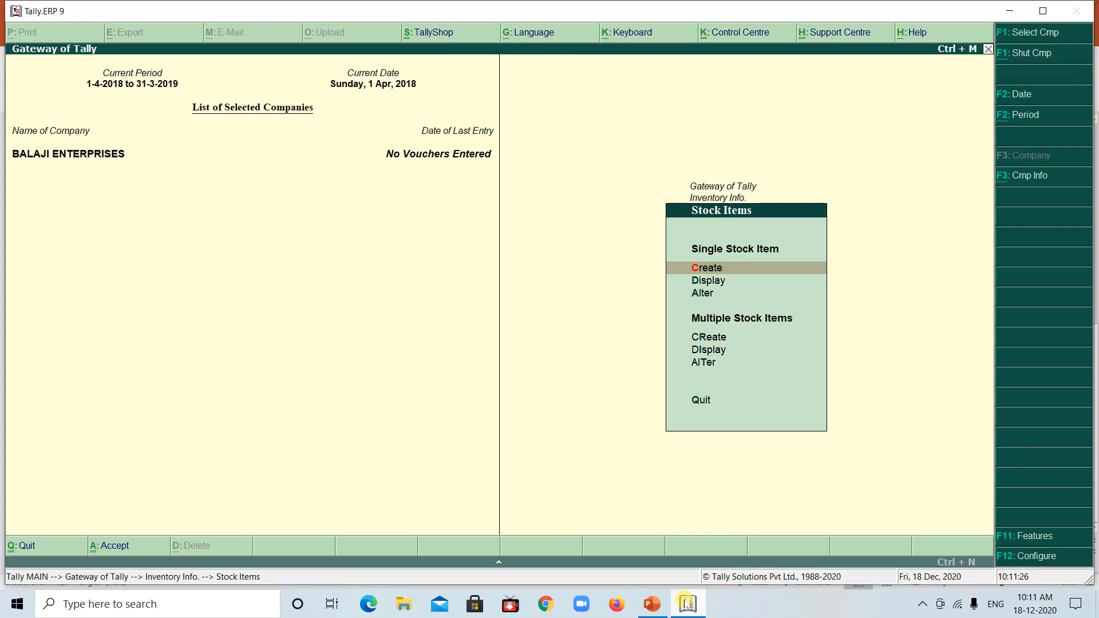
key(Escape)
key(Escape)
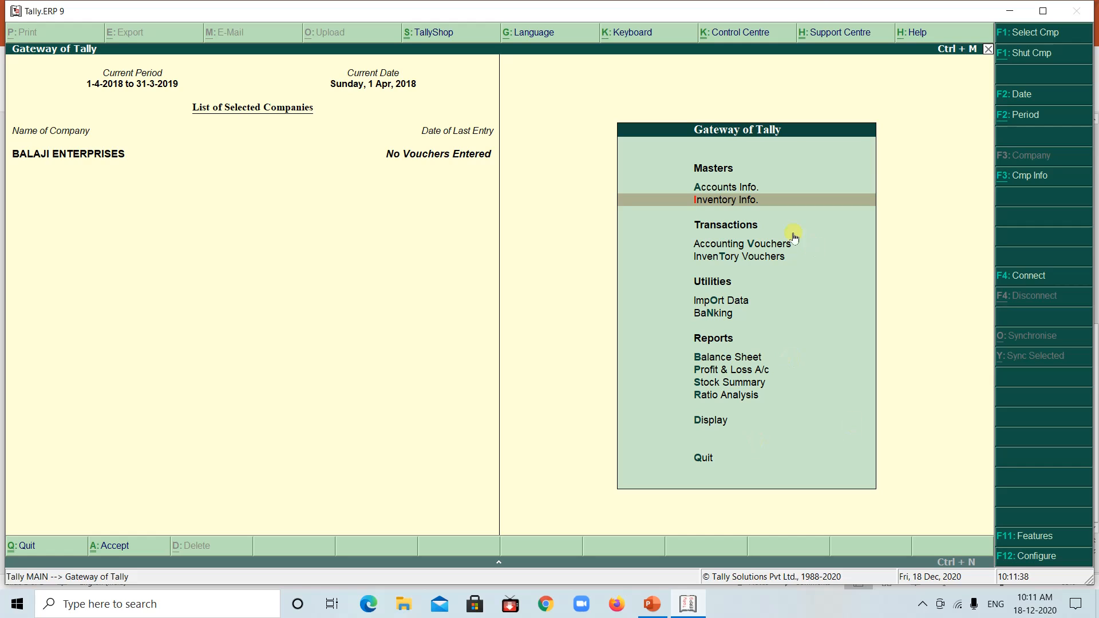
Open accounting voucher entry, check the first transaction in the PowerPoint example and start a Purchase voucher in Tally
click(701, 245)
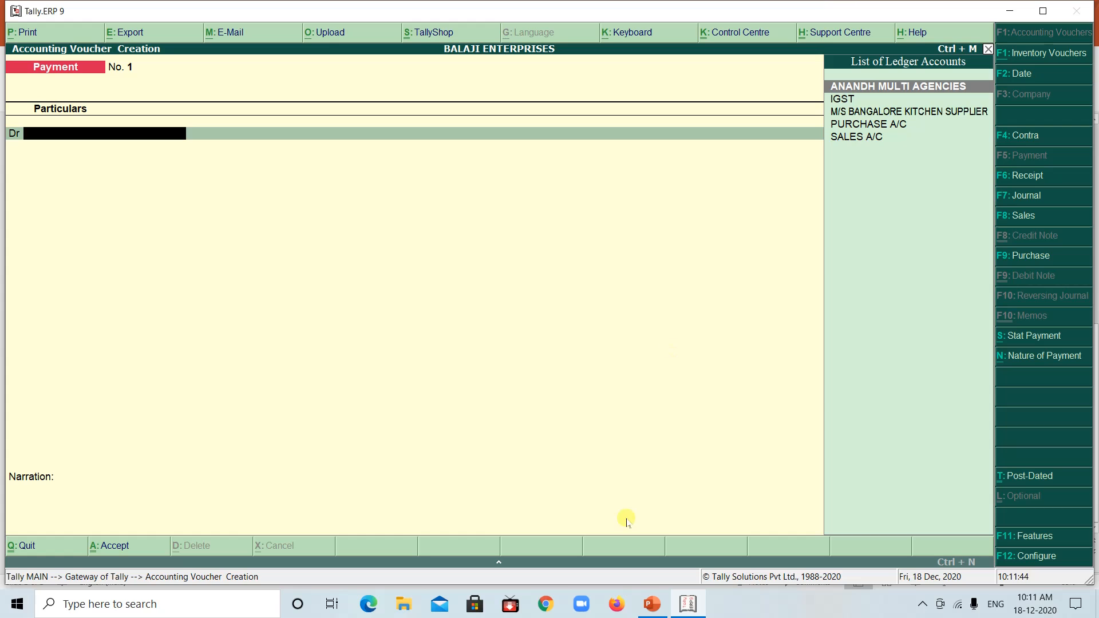
click(688, 605)
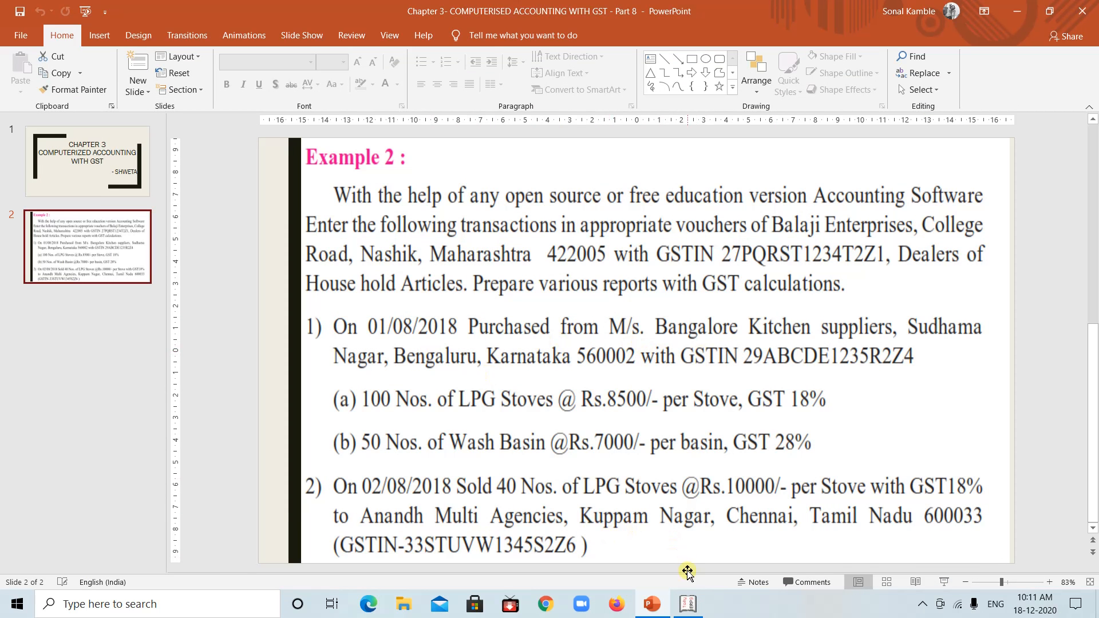
click(688, 604)
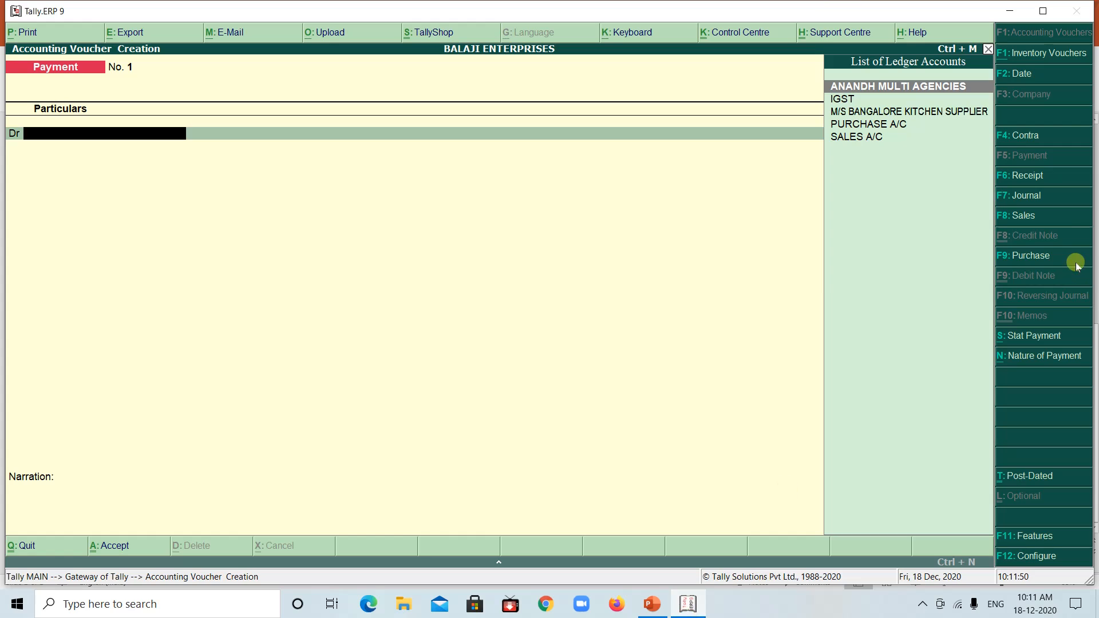
click(1018, 256)
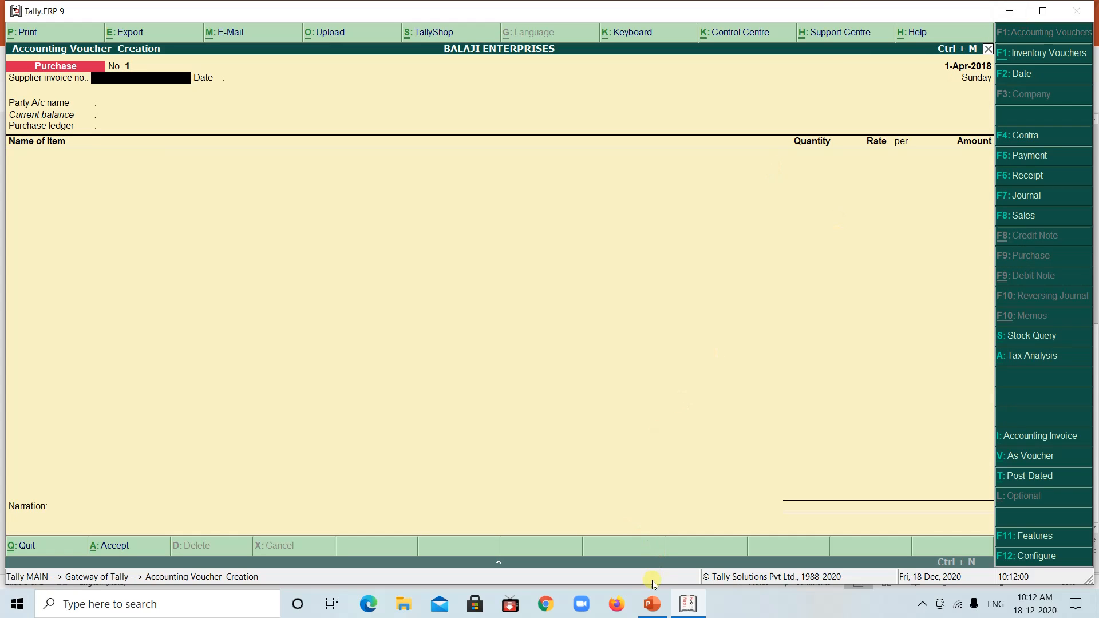
Check the purchase date in the PowerPoint example and set the voucher date to 1-8-2018 in Tally
click(689, 605)
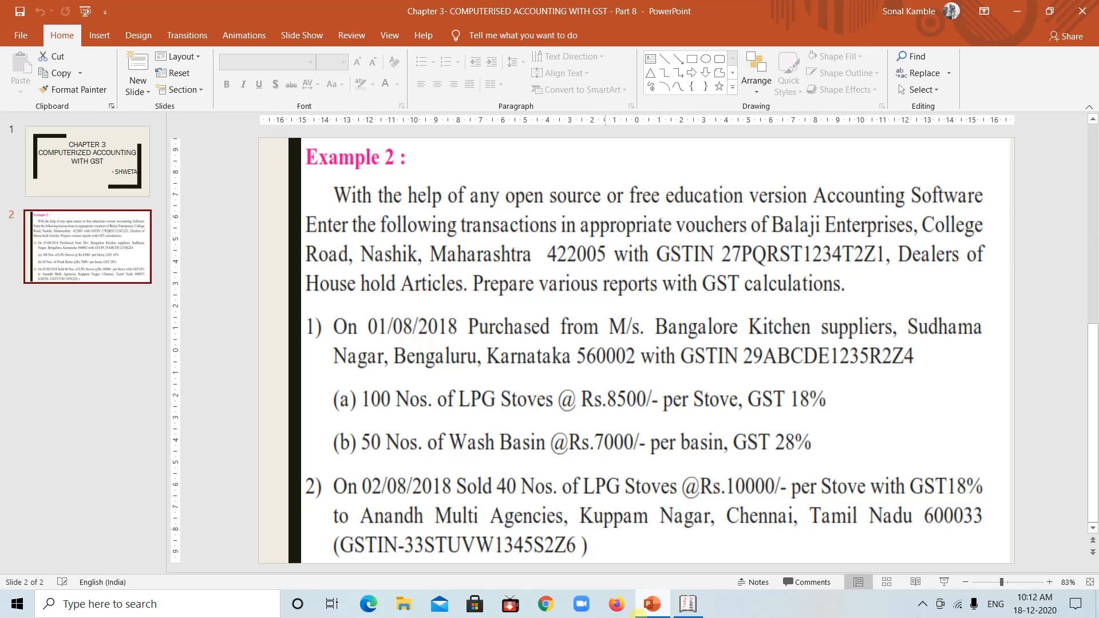
click(686, 603)
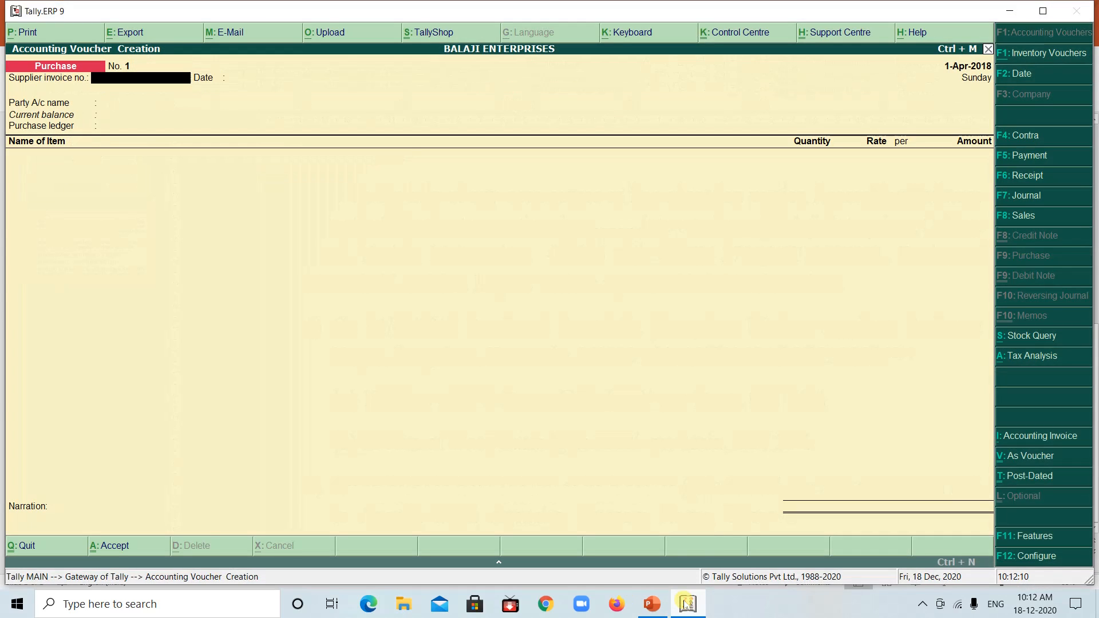
click(1022, 74)
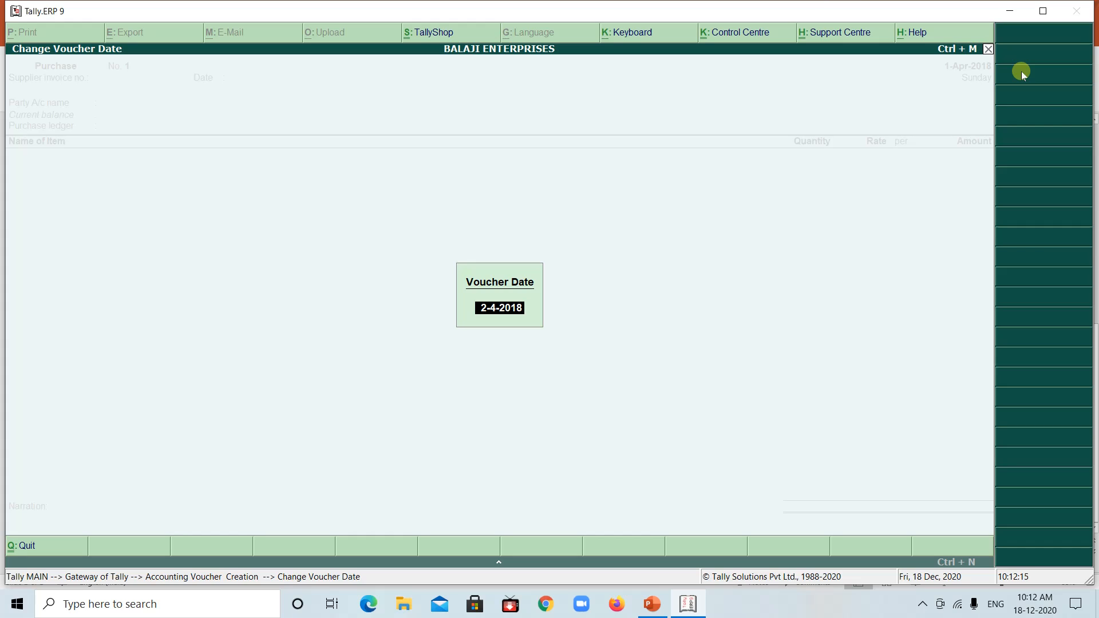
text(1-8-2018)
key(Return)
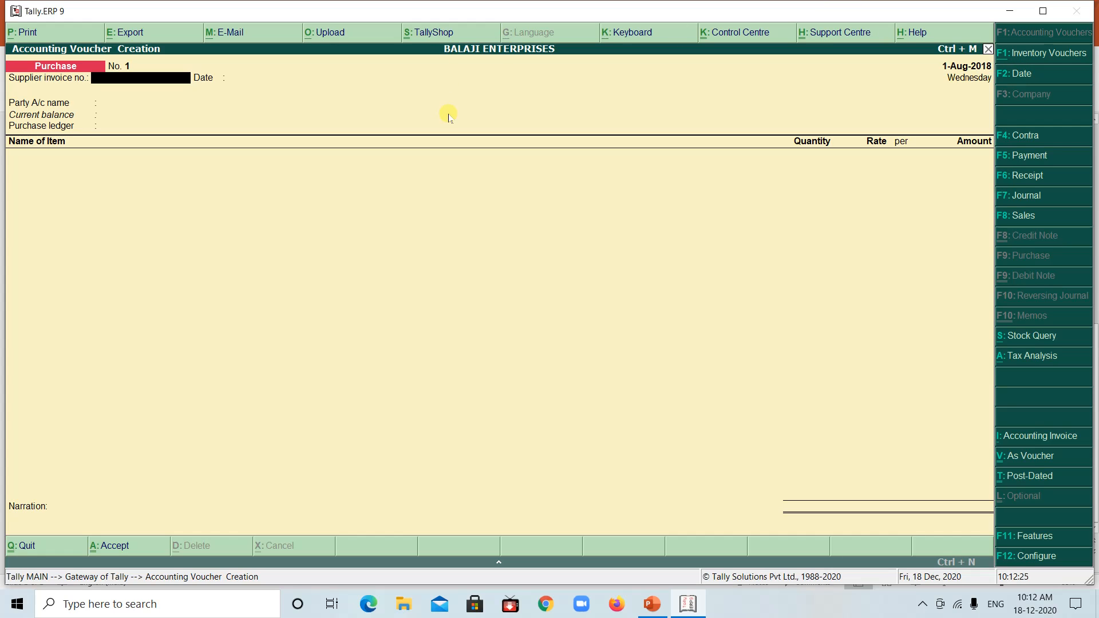
Set the supplier invoice number to 101 and keep 1-Aug-2018 as the invoice date
text(101)
key(Return)
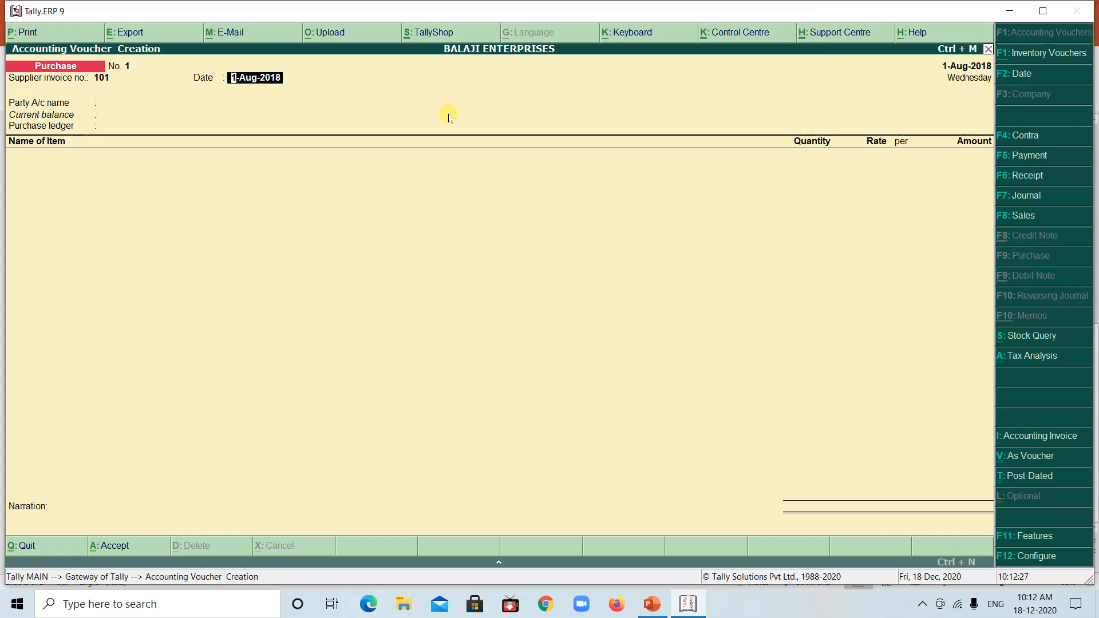
key(Return)
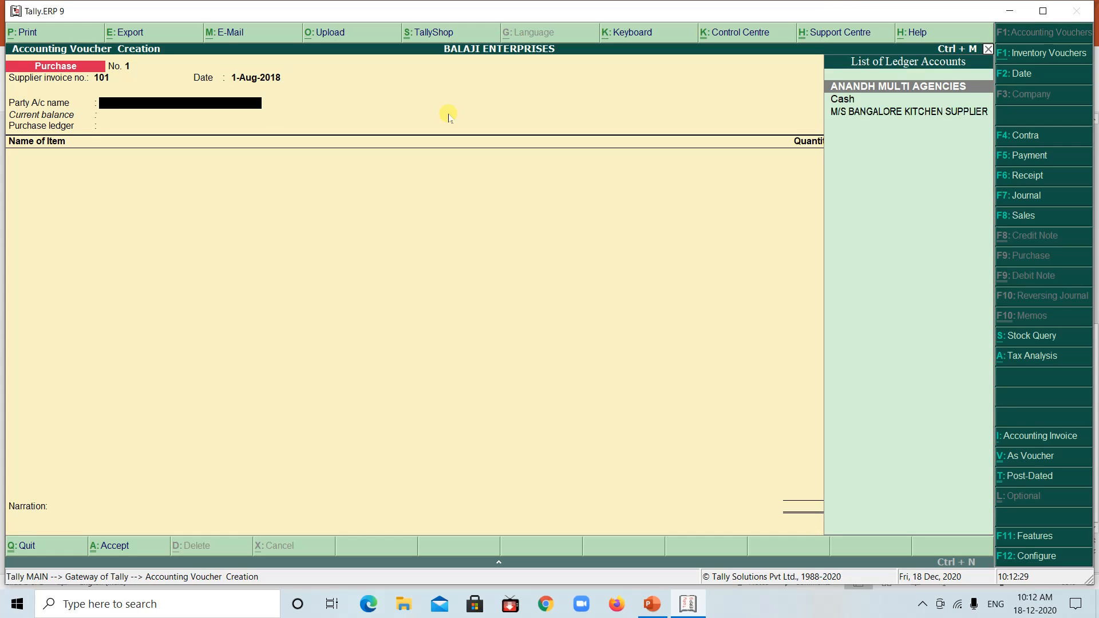
Check the supplier in the PowerPoint example and choose M/S BANGALORE KITCHEN SUPPLIER as the voucher's party account in Tally
click(700, 604)
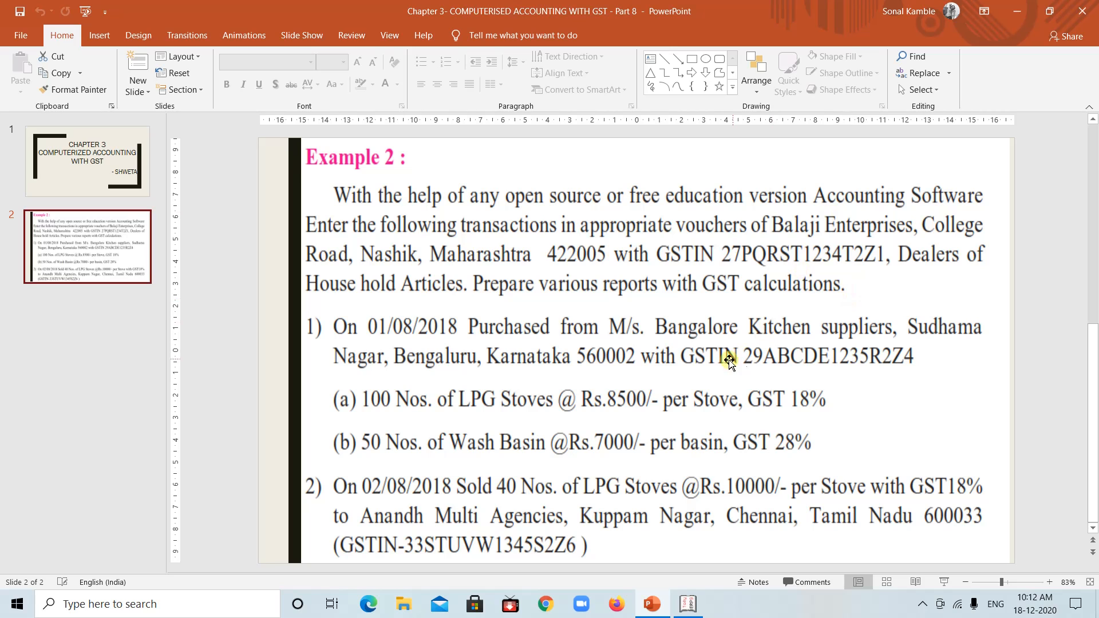
click(684, 605)
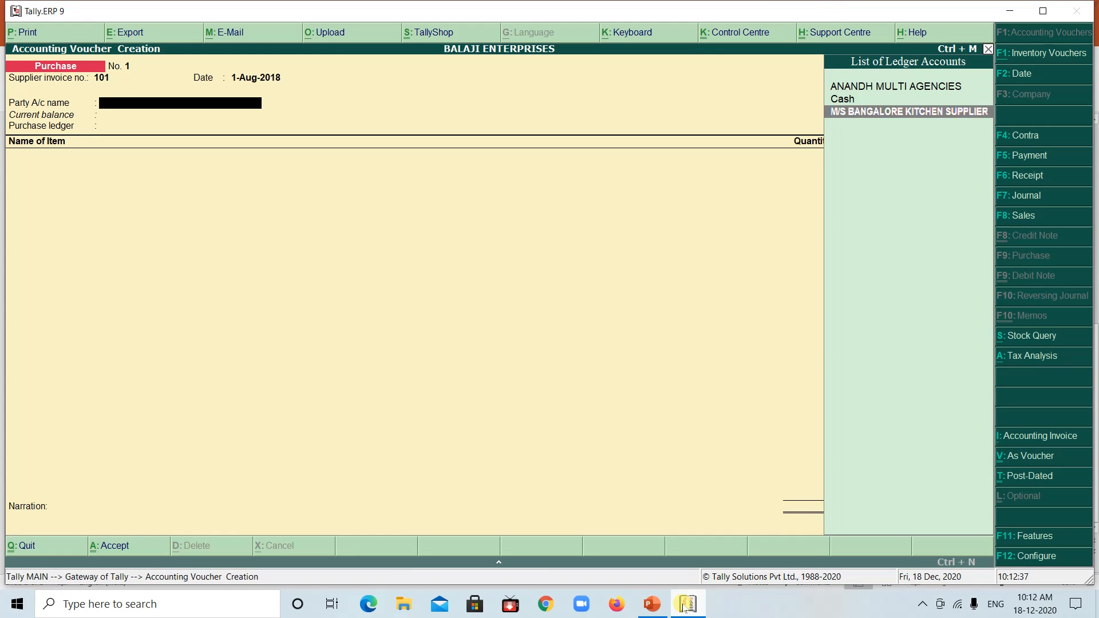
key(Return)
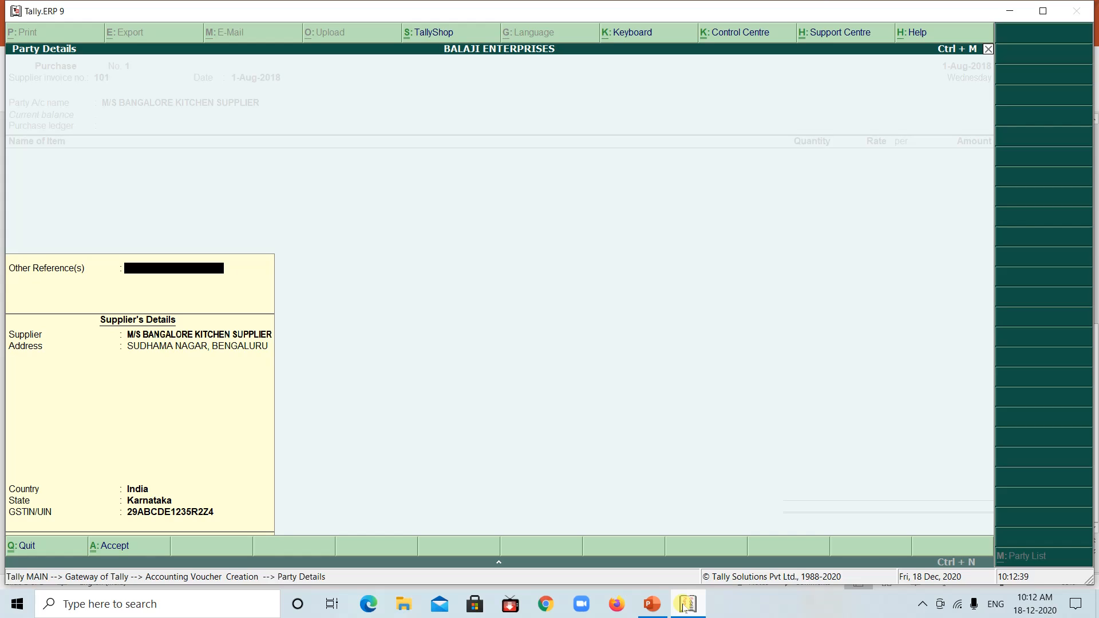
Accept the supplier's existing party details unchanged and choose PURCHASE A/C as the purchase ledger
key(Return)
key(Return)
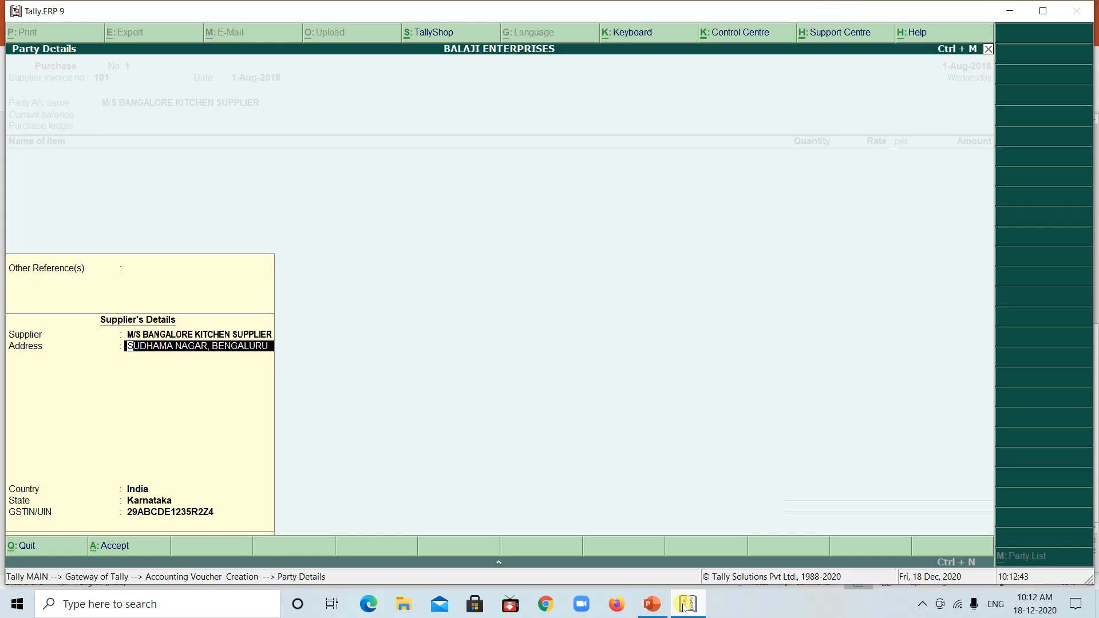
key(Return)
key(Return)
key(Return)
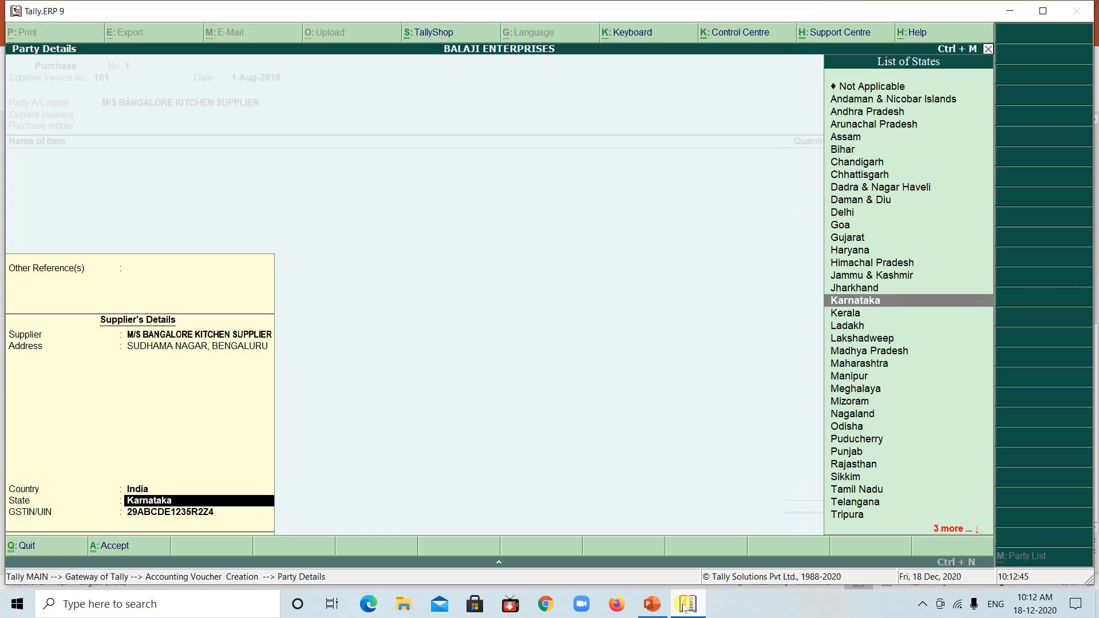
key(Return)
key(Return)
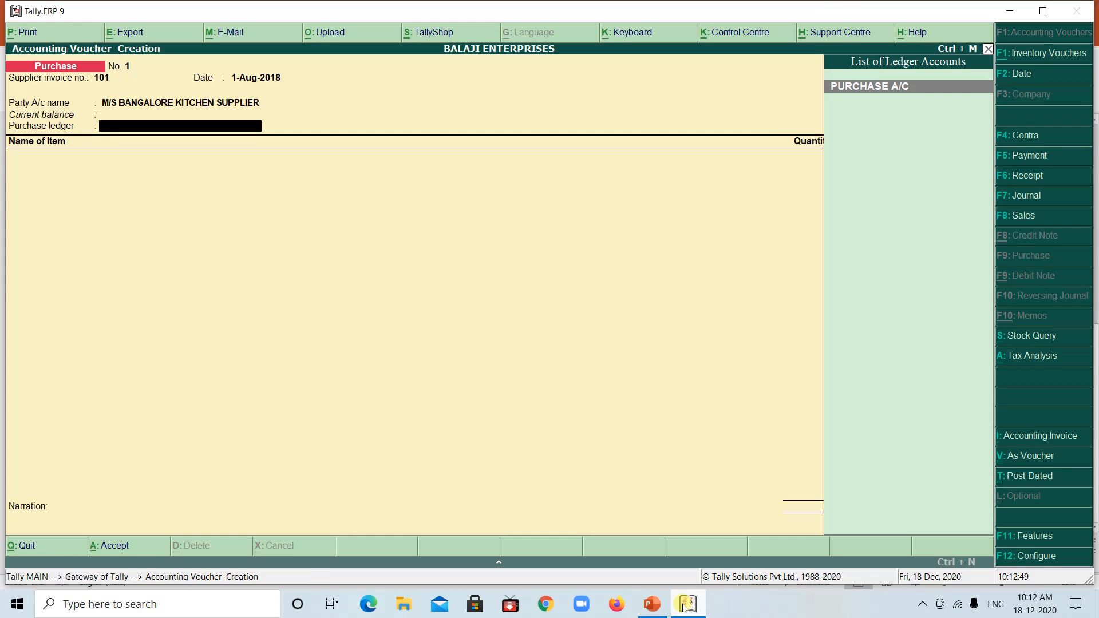
key(Return)
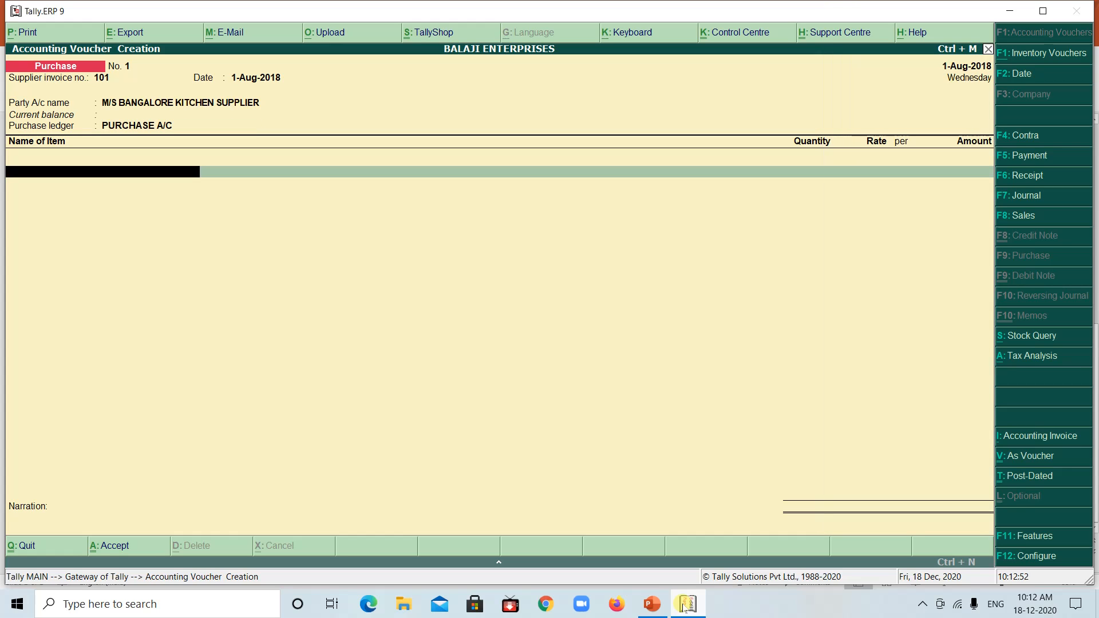
Check the purchased items in the PowerPoint example and enter LPG Stoves in the voucher with 100 Nos at a rate of 8500
click(685, 605)
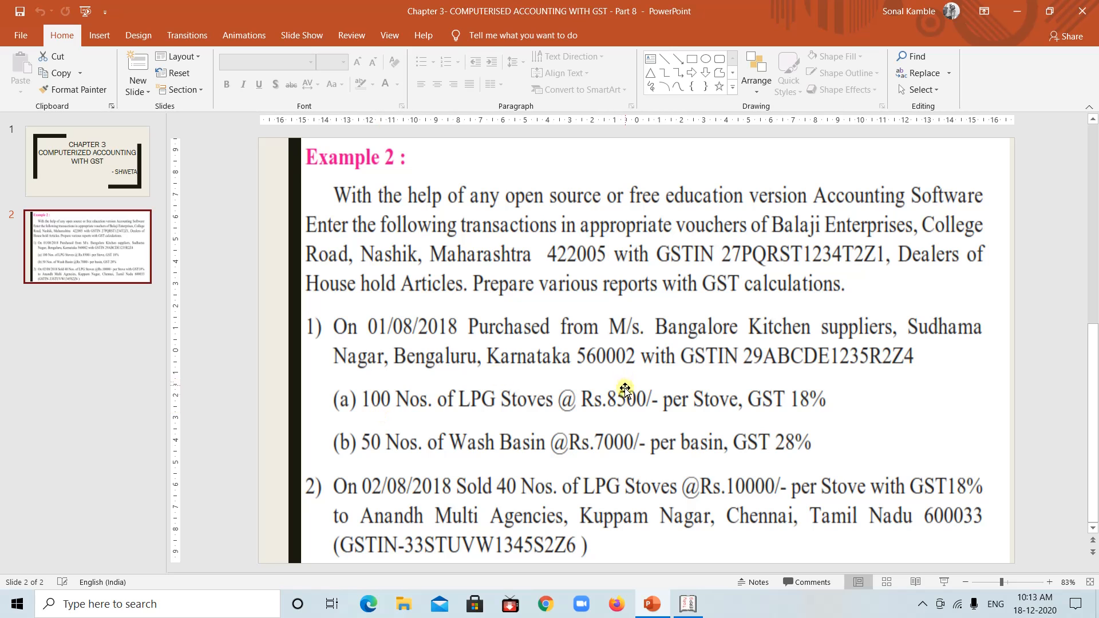
click(687, 610)
text(L)
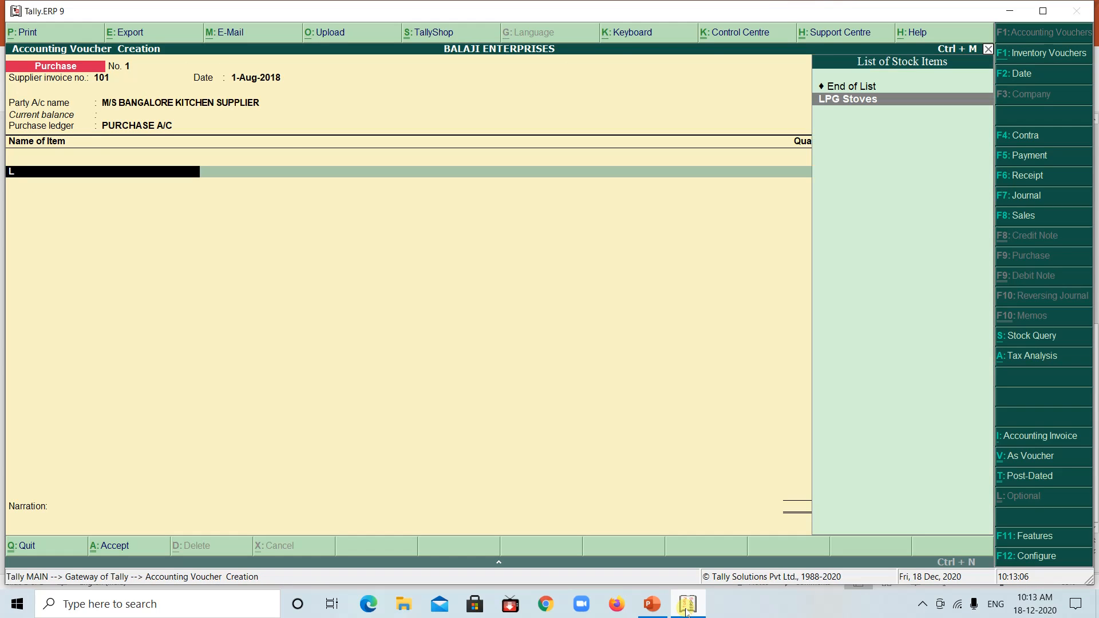
click(861, 100)
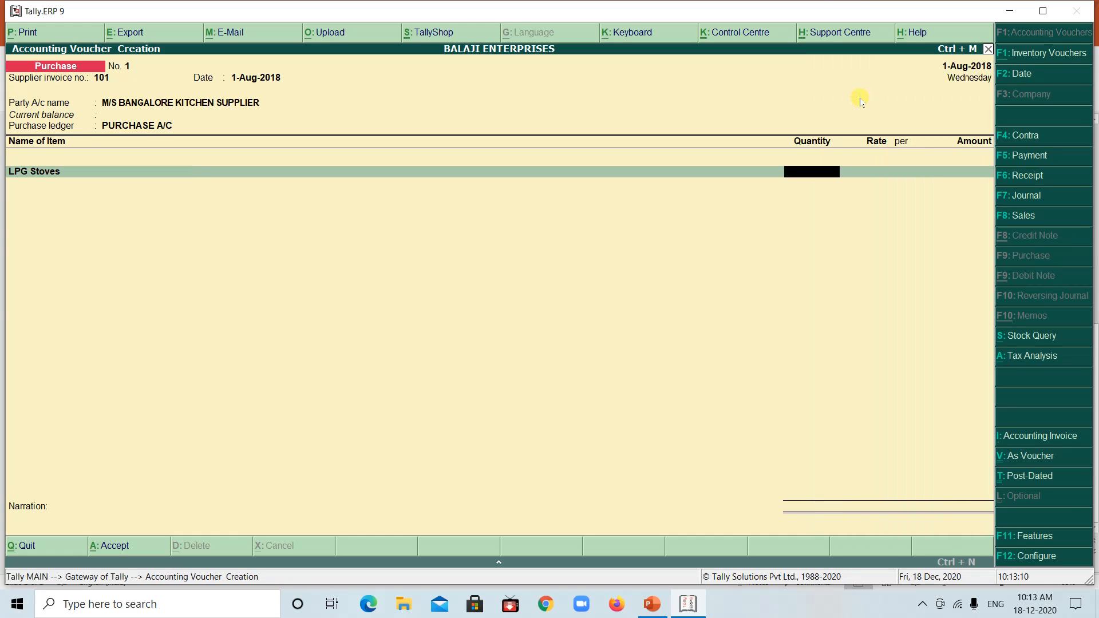
text(100)
key(Return)
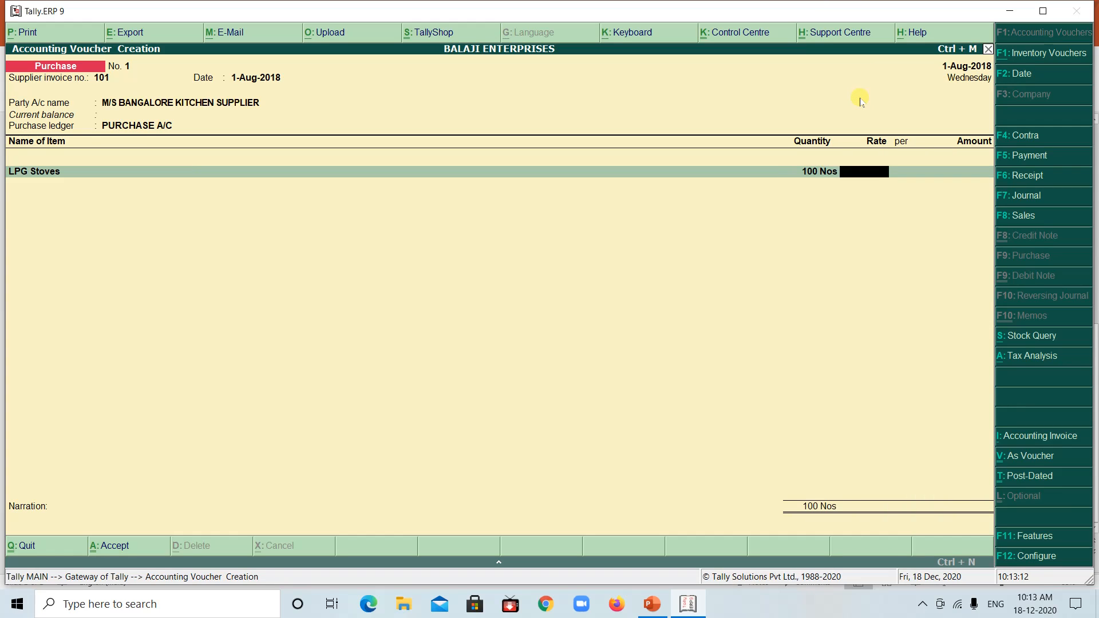
text(8500)
key(Return)
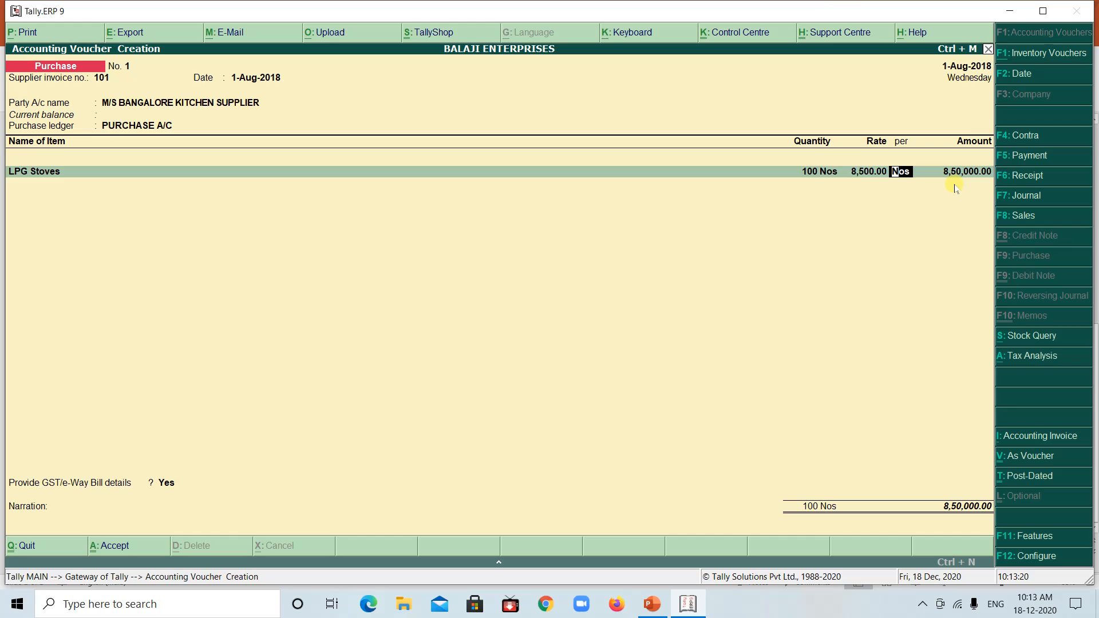
key(Return)
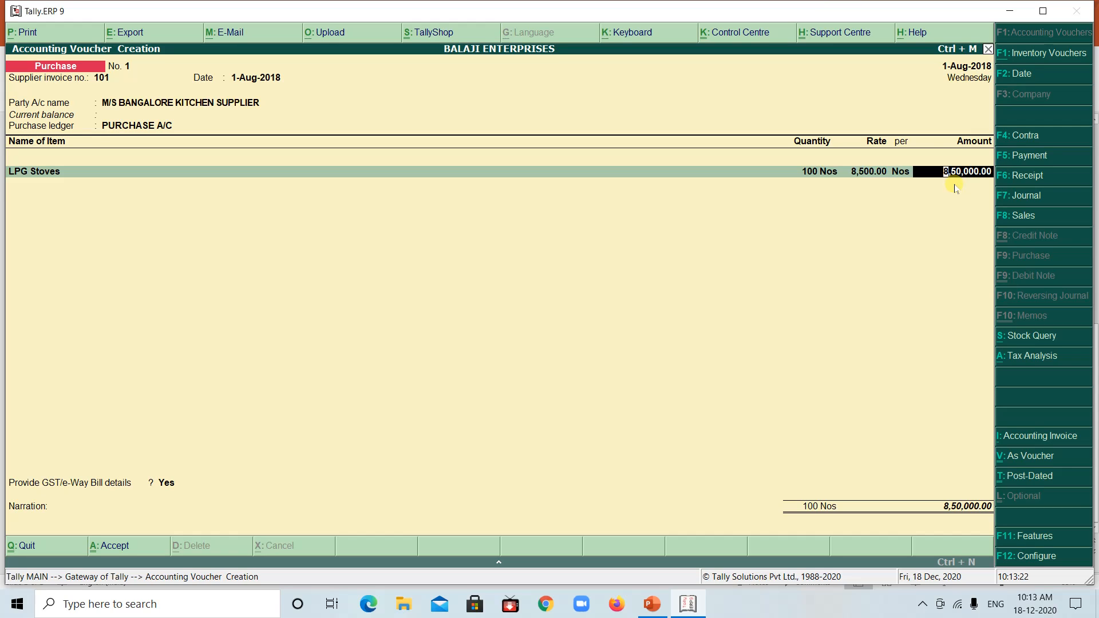
key(Return)
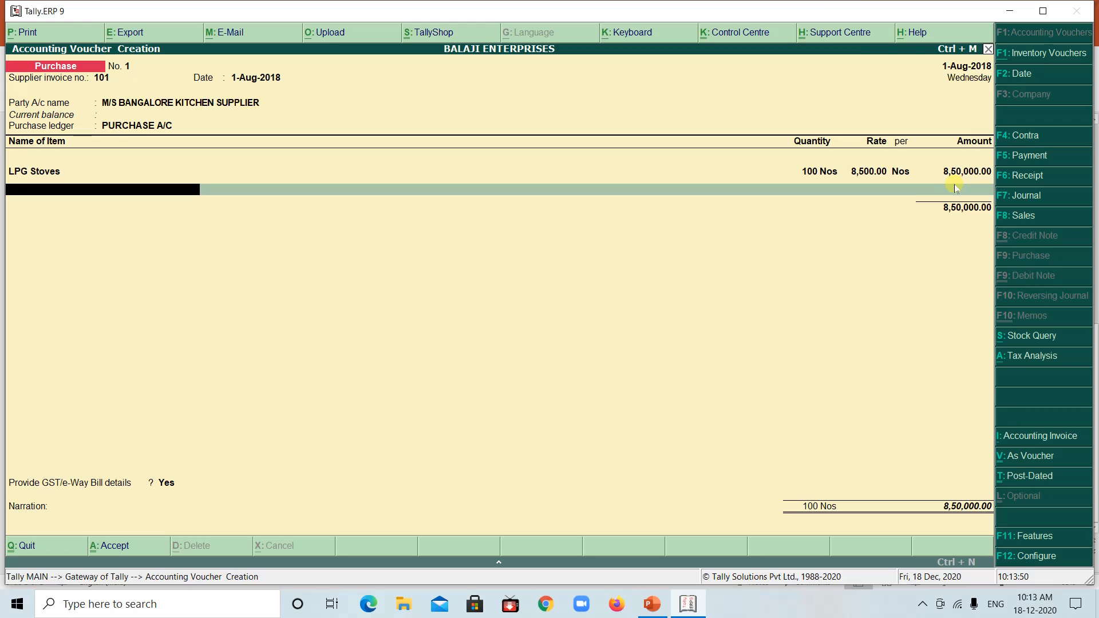
Add Wash Basin as the voucher's second item, check its quantity in the PowerPoint example and enter 50 Nos in Tally
text(W)
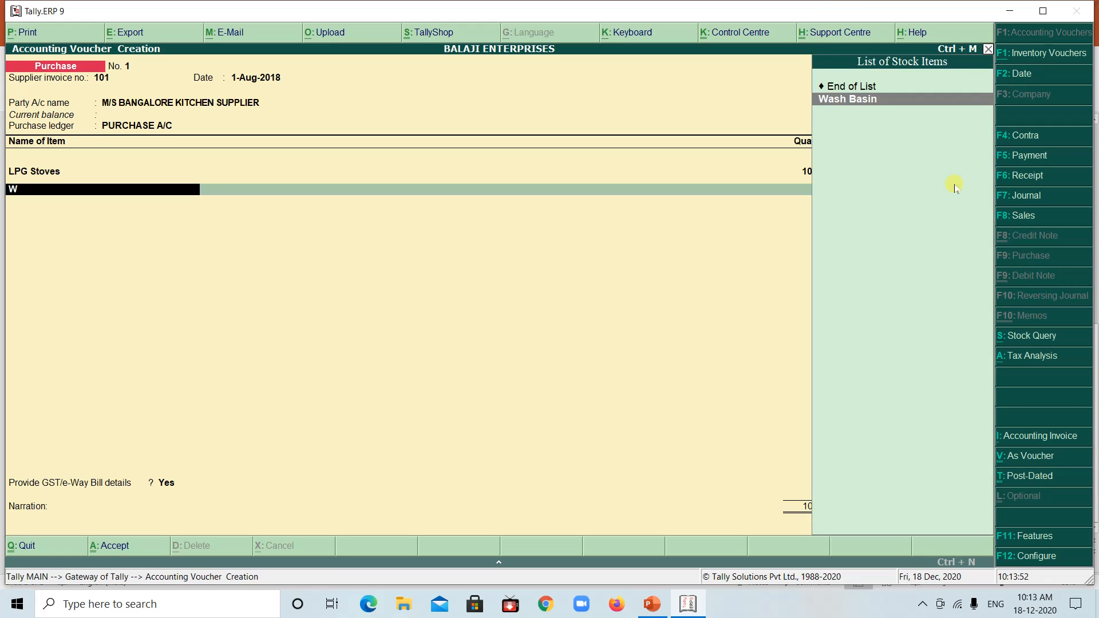
key(Return)
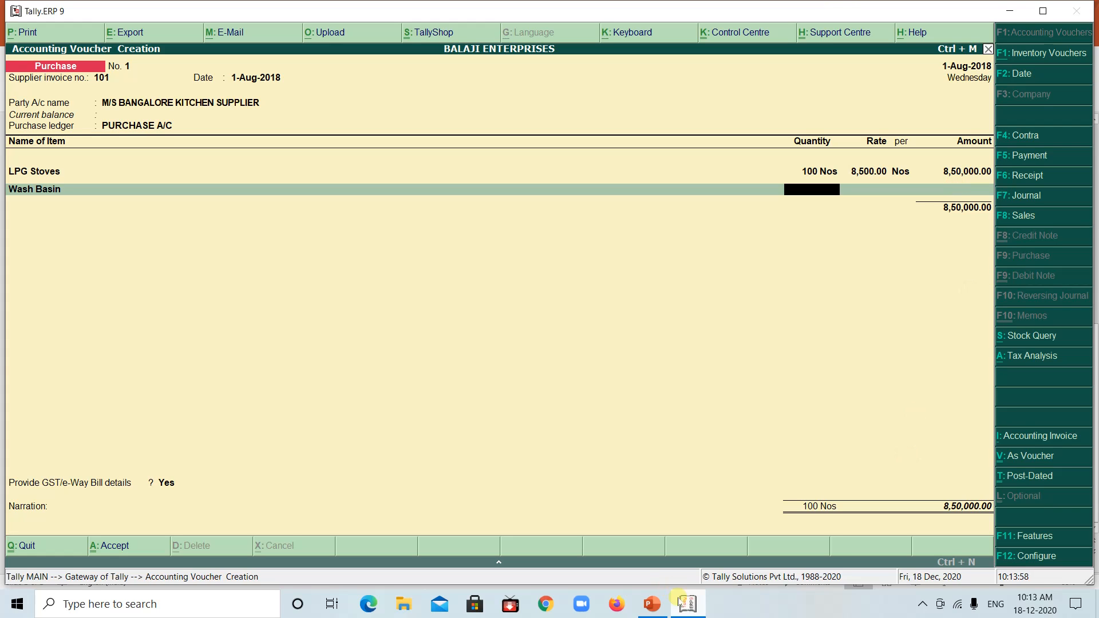
click(682, 605)
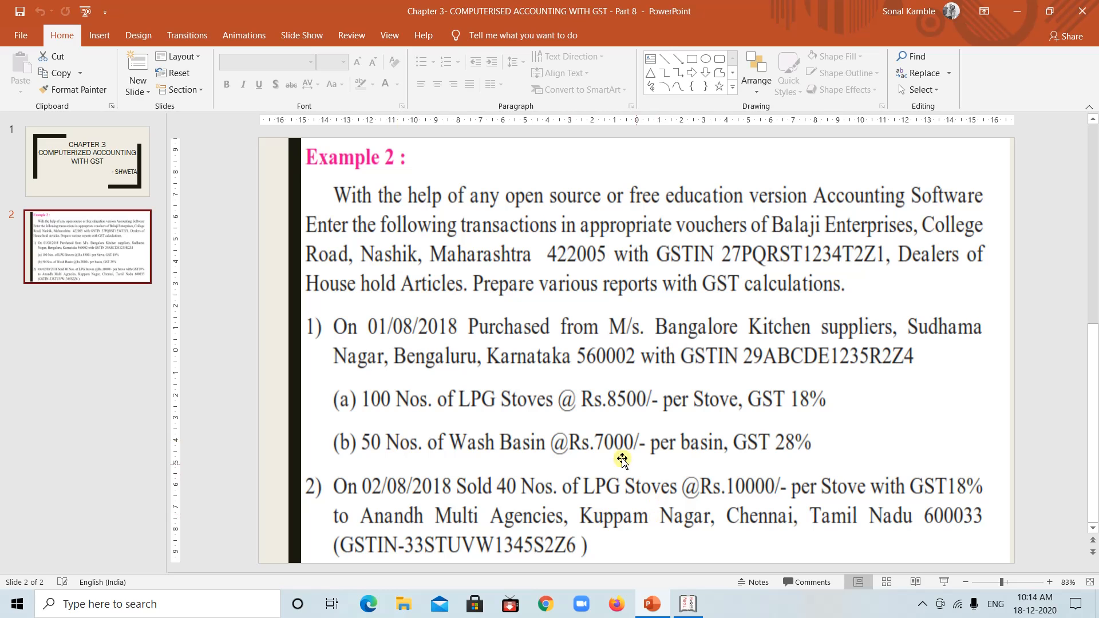
click(687, 605)
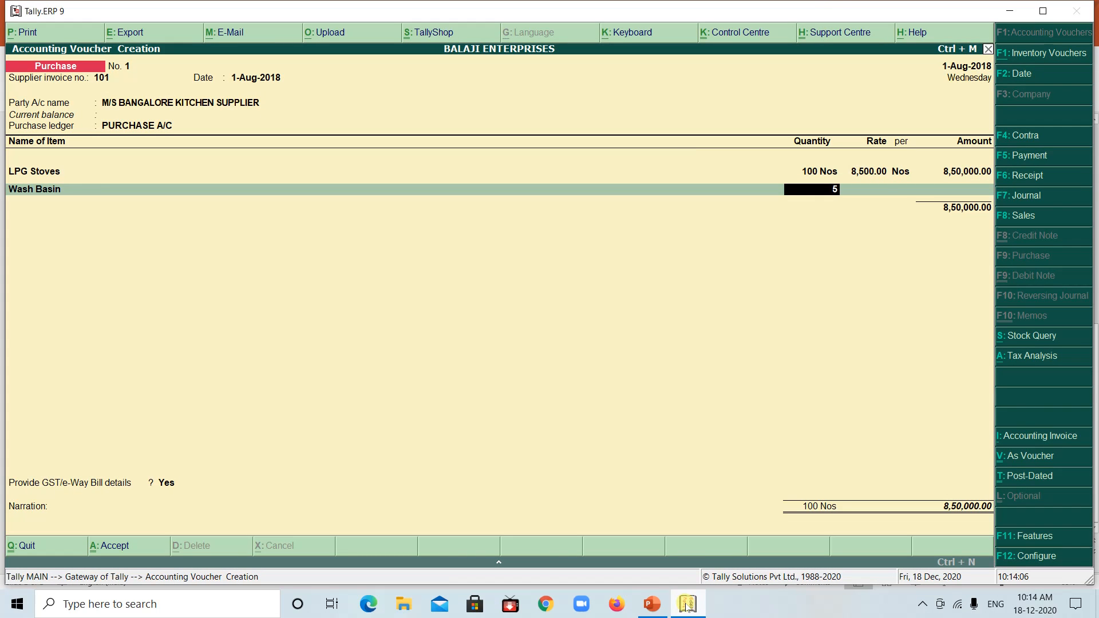
text(0)
key(Return)
Set the Wash Basin rate to 7000 per Nos, verify it against the PowerPoint example and accept the item line in Tally
text(7)
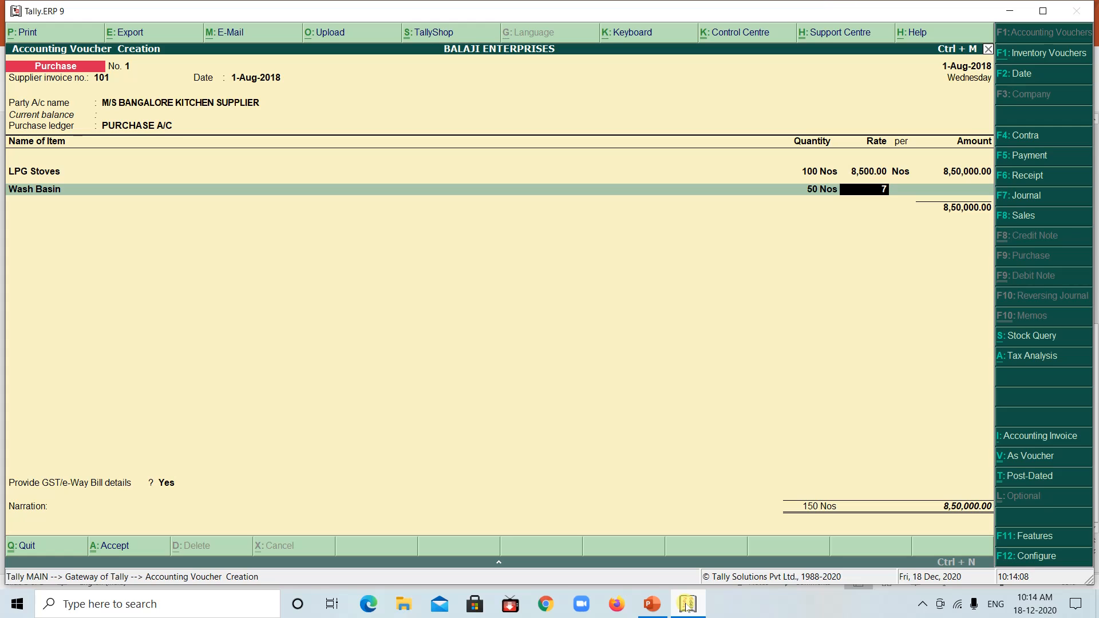
text(000)
click(687, 606)
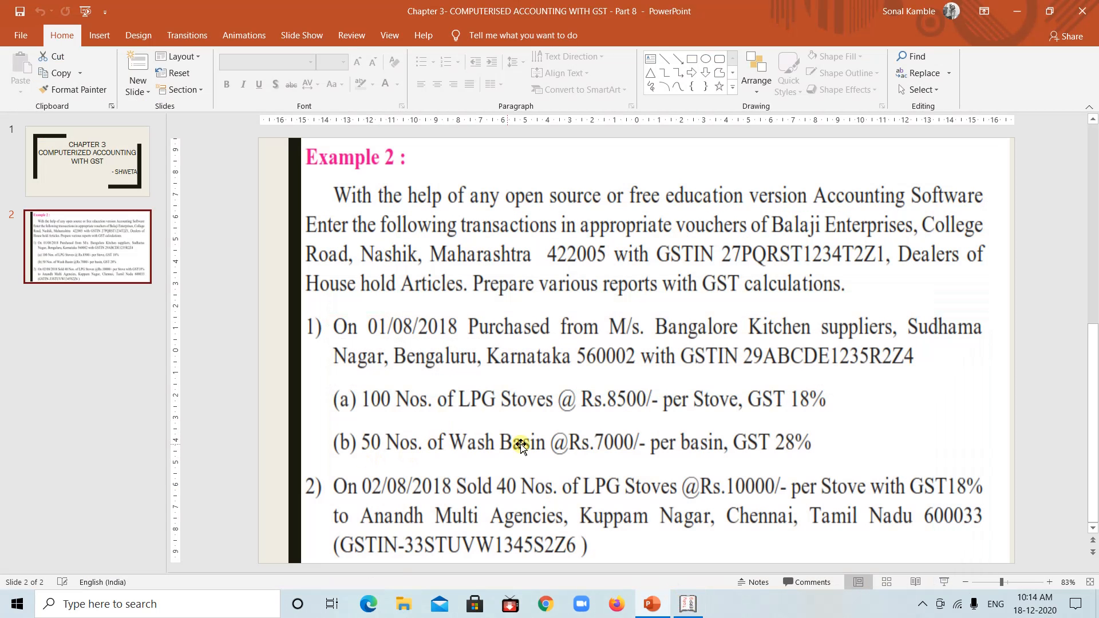
click(690, 605)
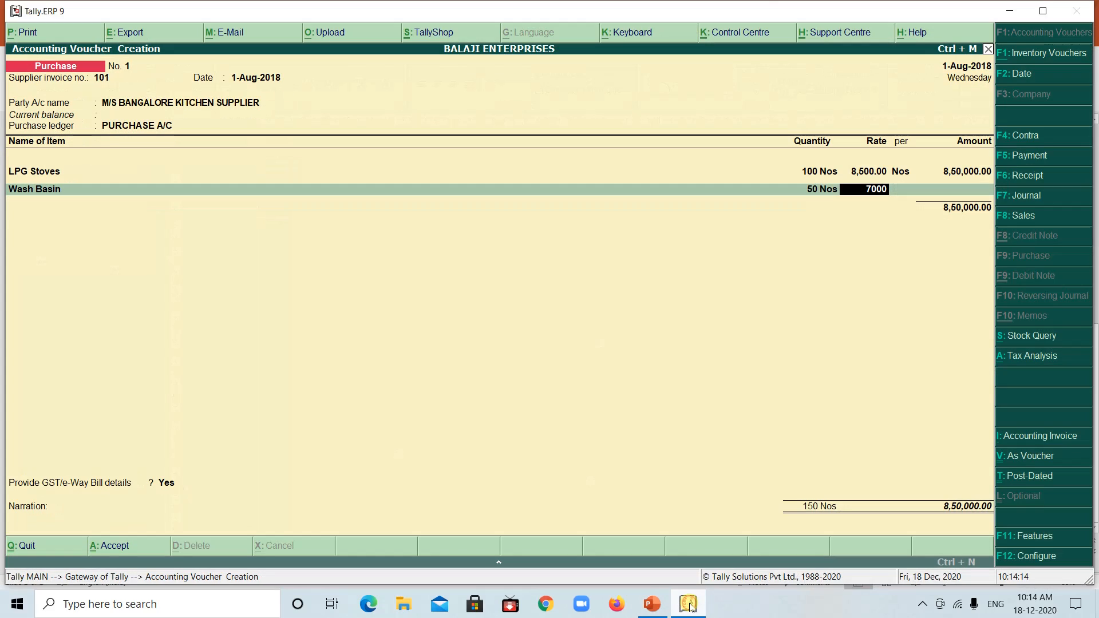
key(Return)
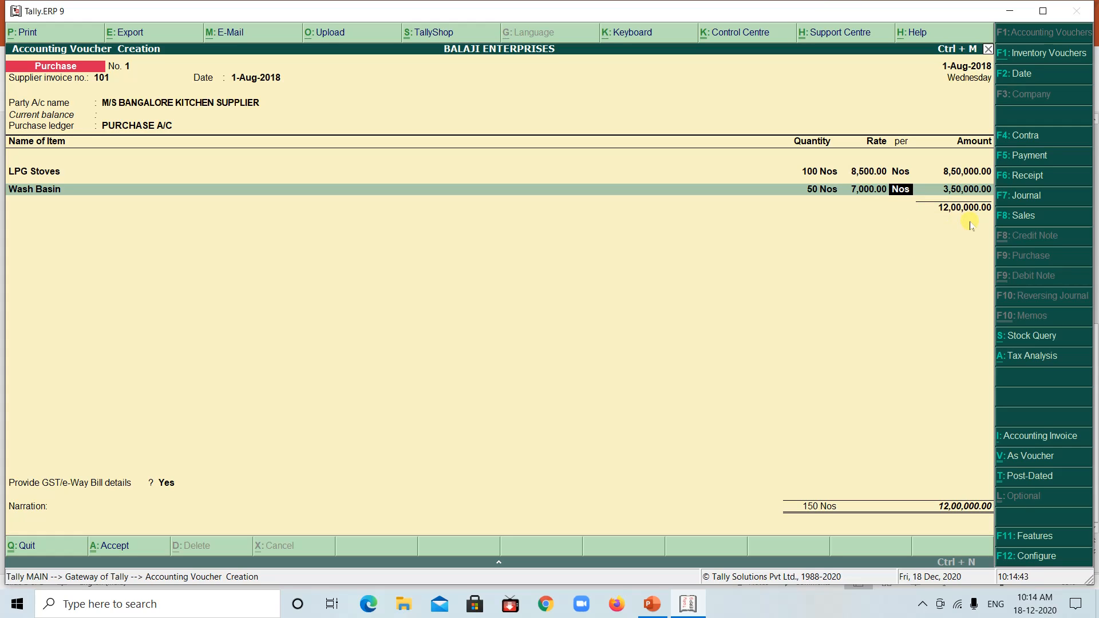
key(Return)
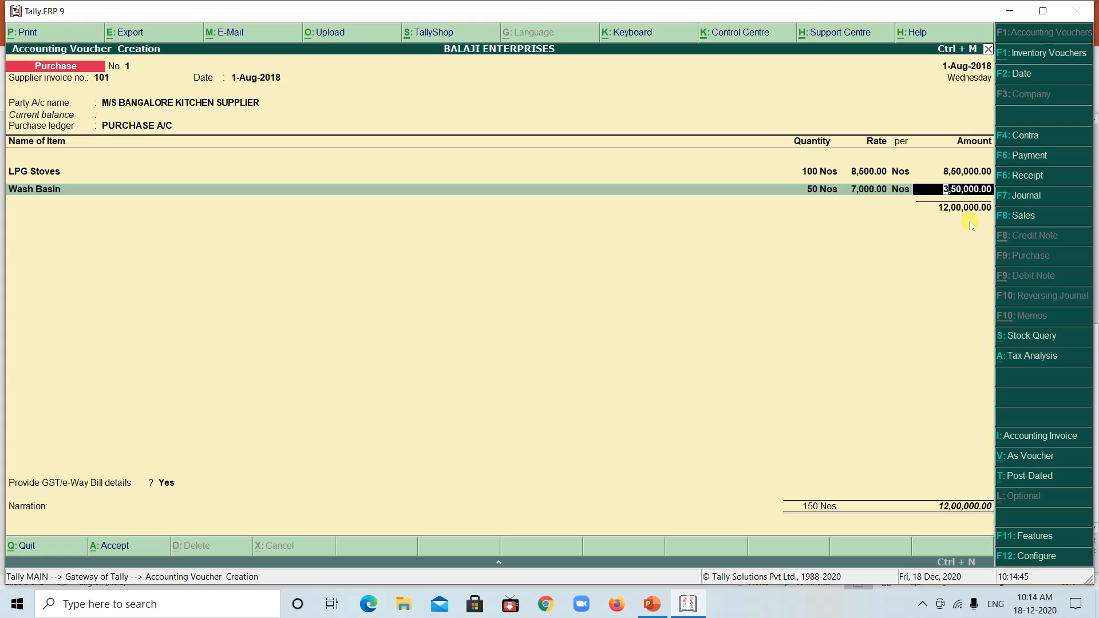
key(Return)
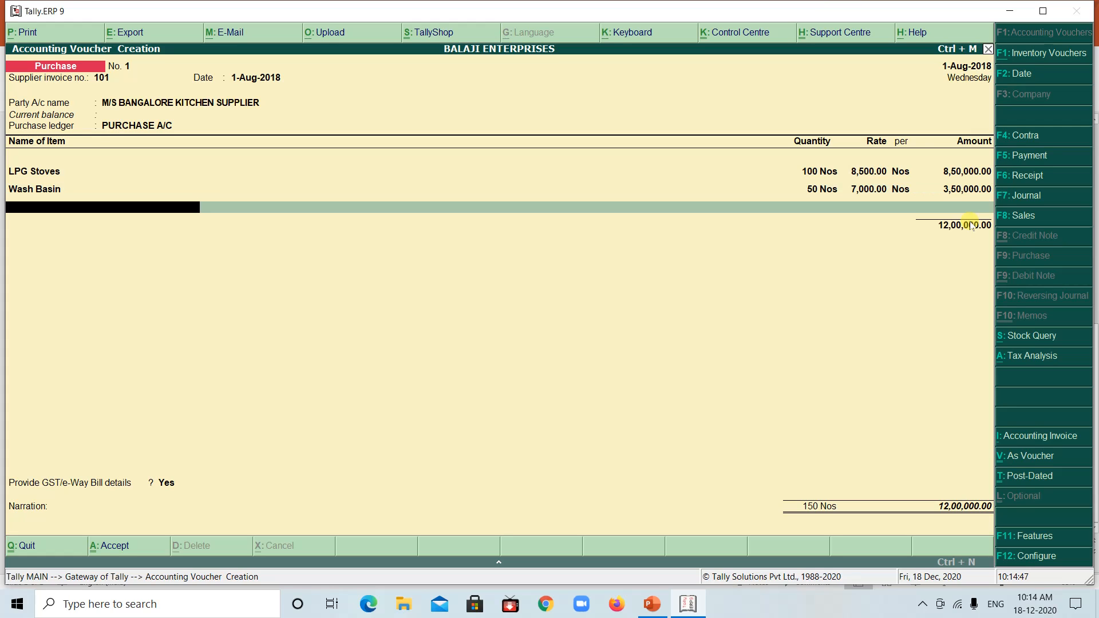
End the item list and add the IGST ledger with its calculated tax amount to the purchase voucher
key(Return)
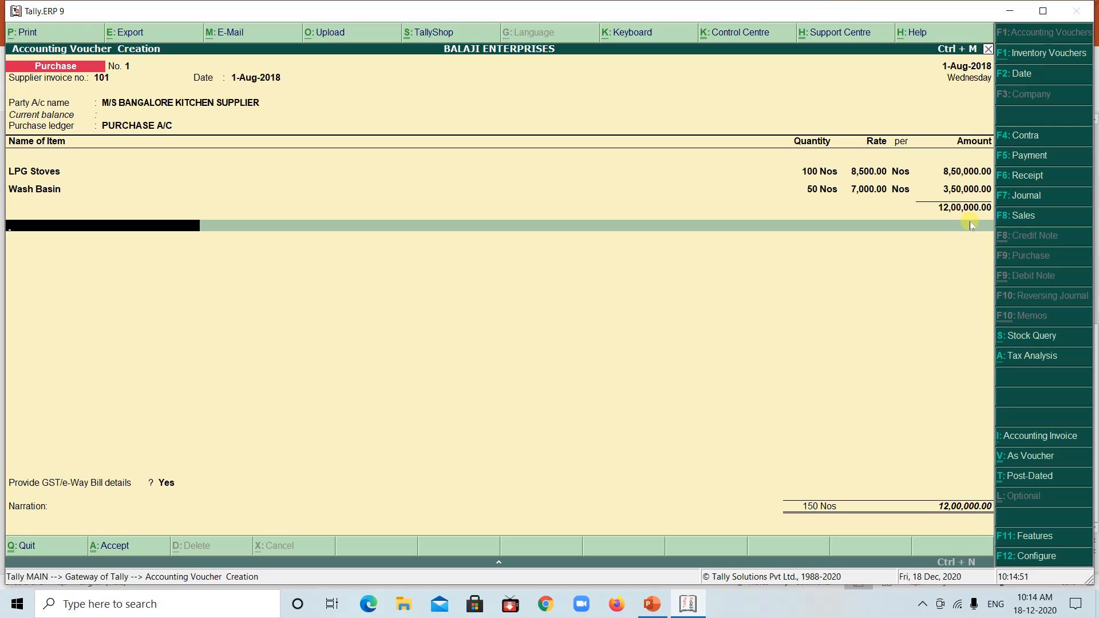
text(I)
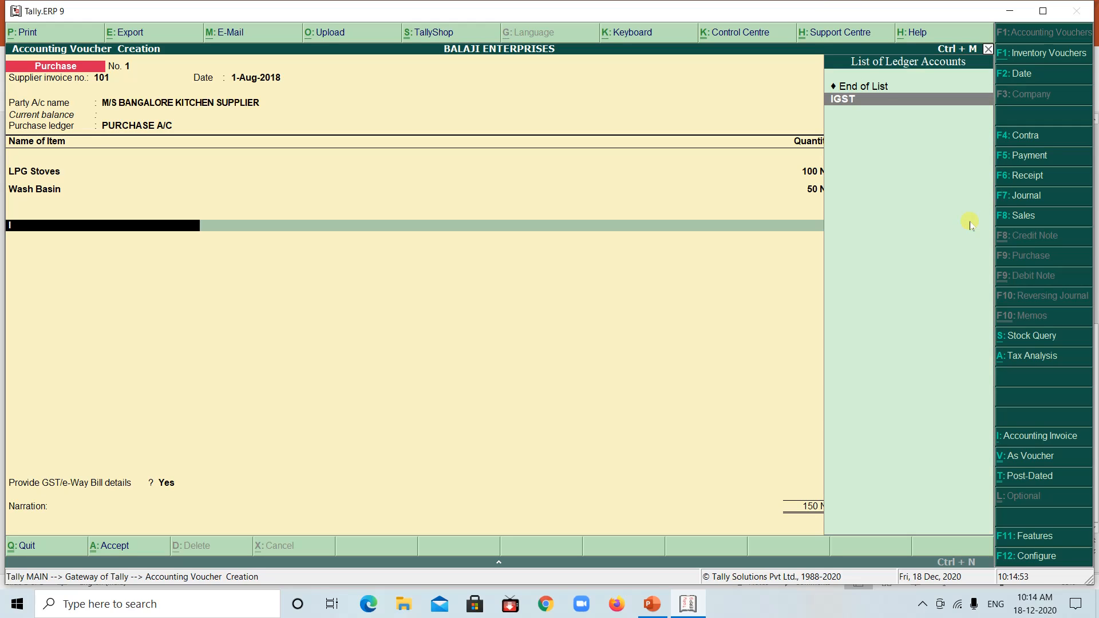
key(Return)
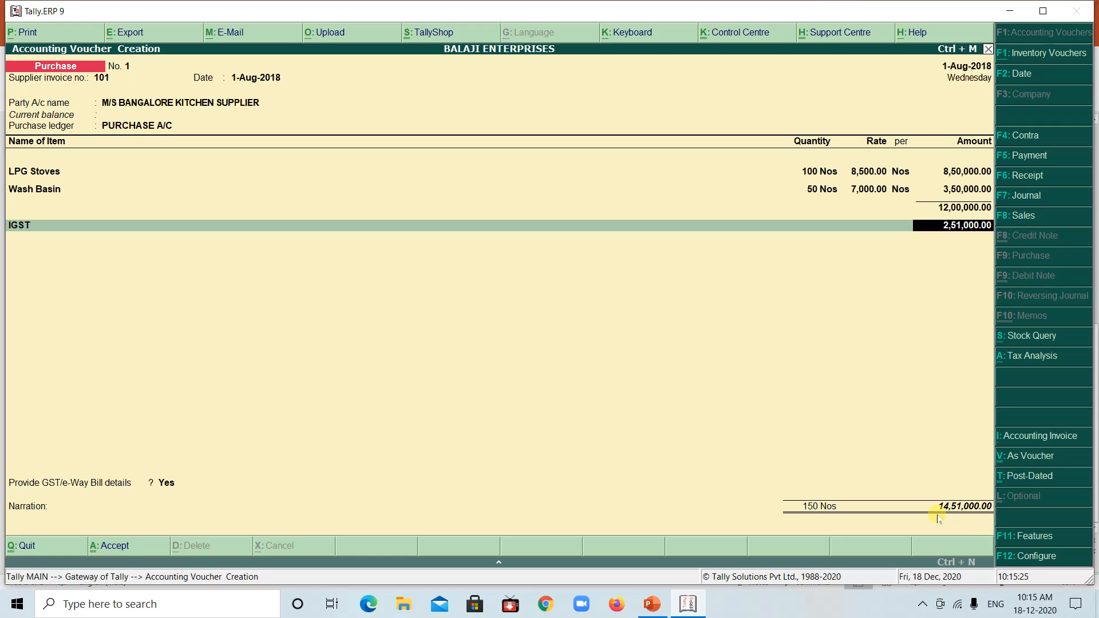
key(Return)
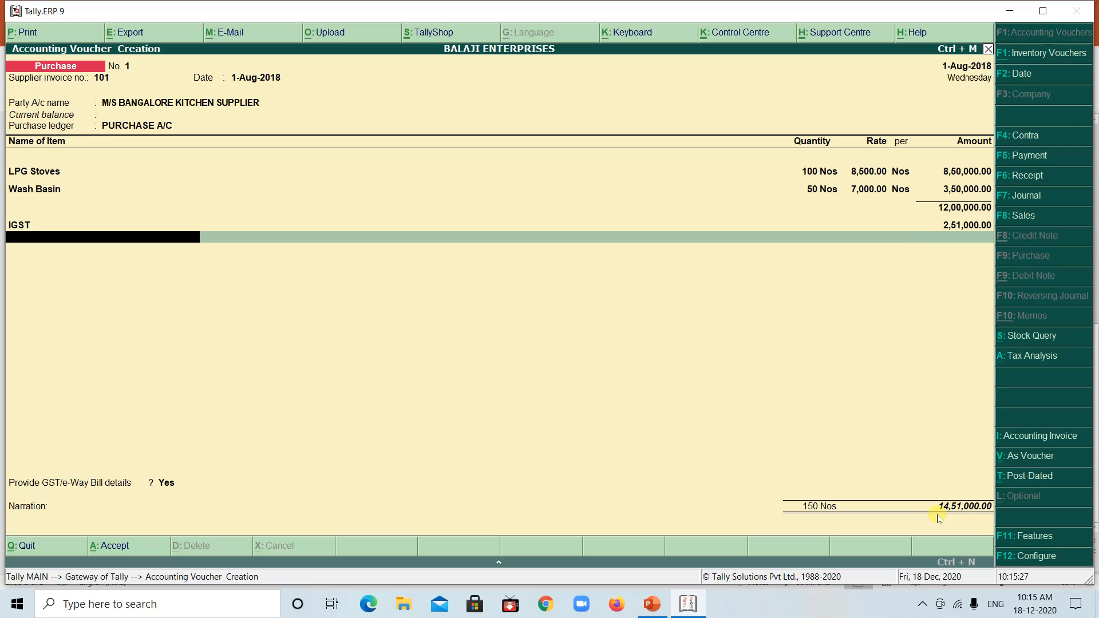
key(Return)
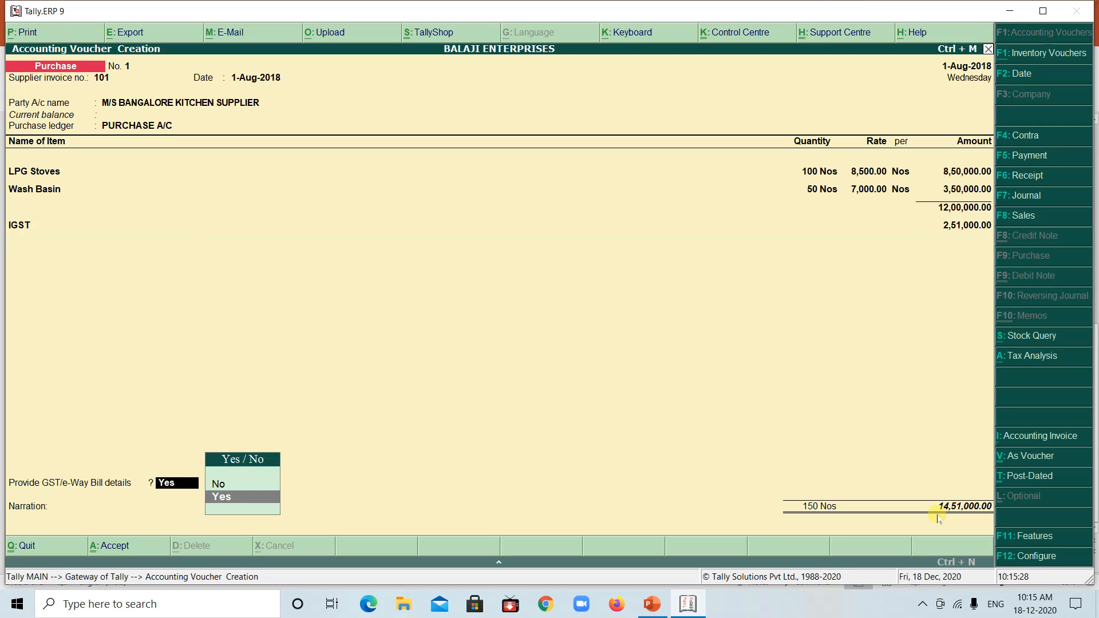
Choose to provide GST/e-Way Bill details and keep the prefilled supplier invoice and consignor details
key(Return)
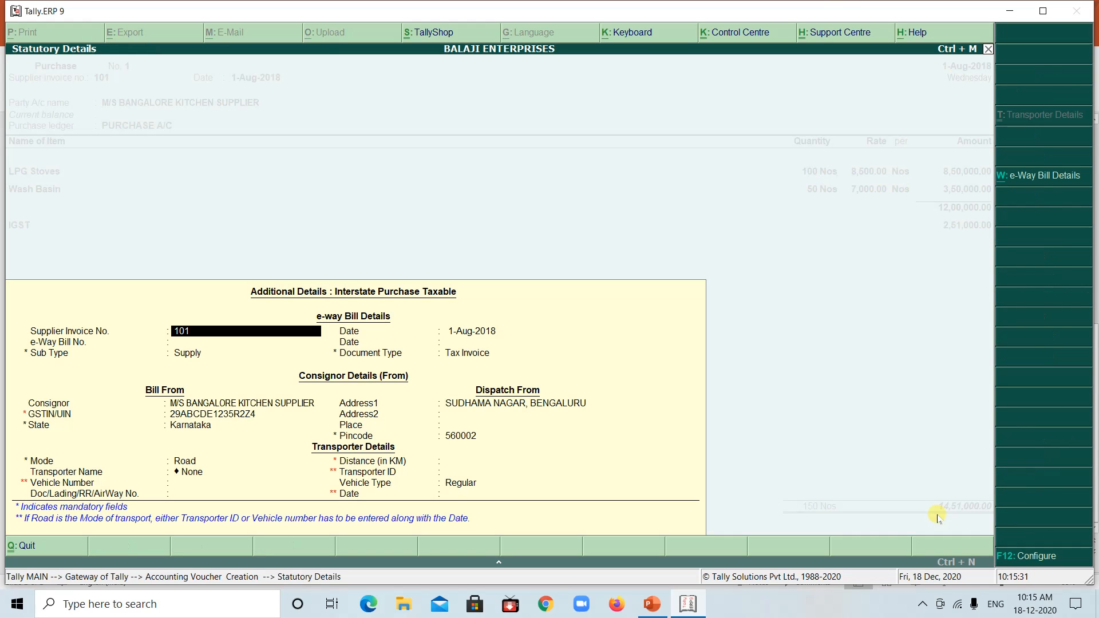
key(Return)
key(Return)
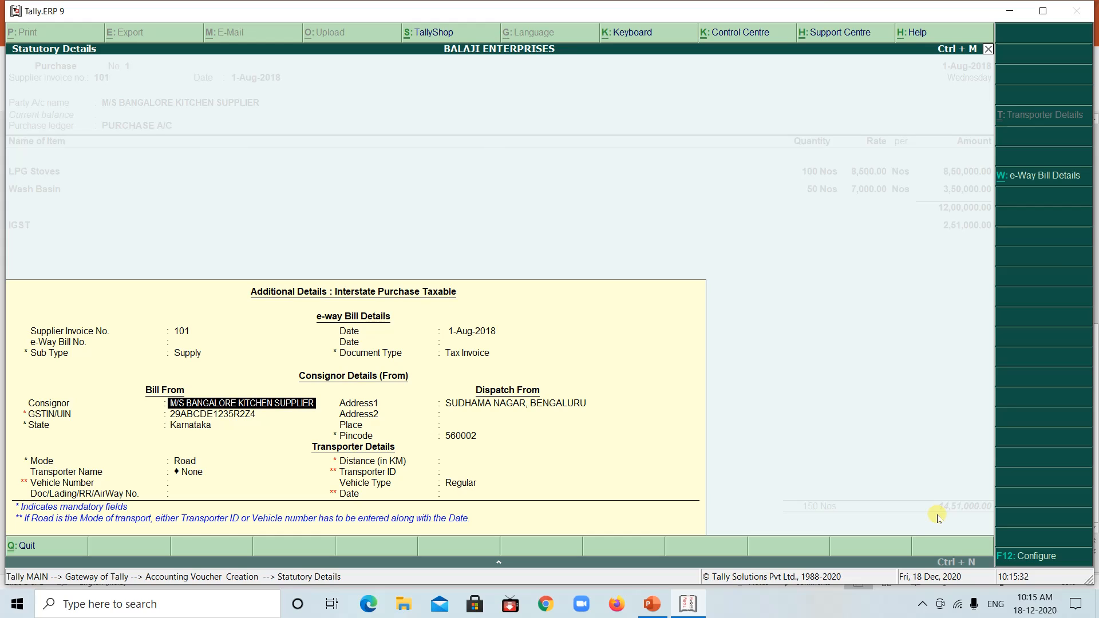
key(Return)
key(Return)
key(Return)
key(Return)
key(Return)
key(Return)
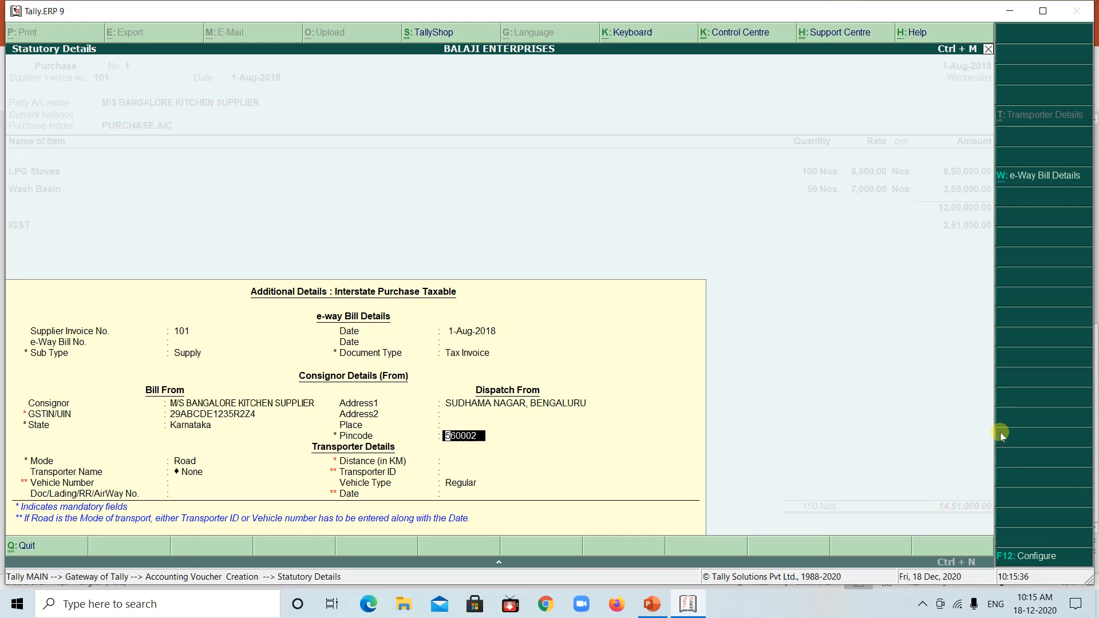
Check the supplier's state in the PowerPoint example and enter Karnataka as the second dispatch address line in Tally, keeping the pincode
key(BackSpace)
key(BackSpace)
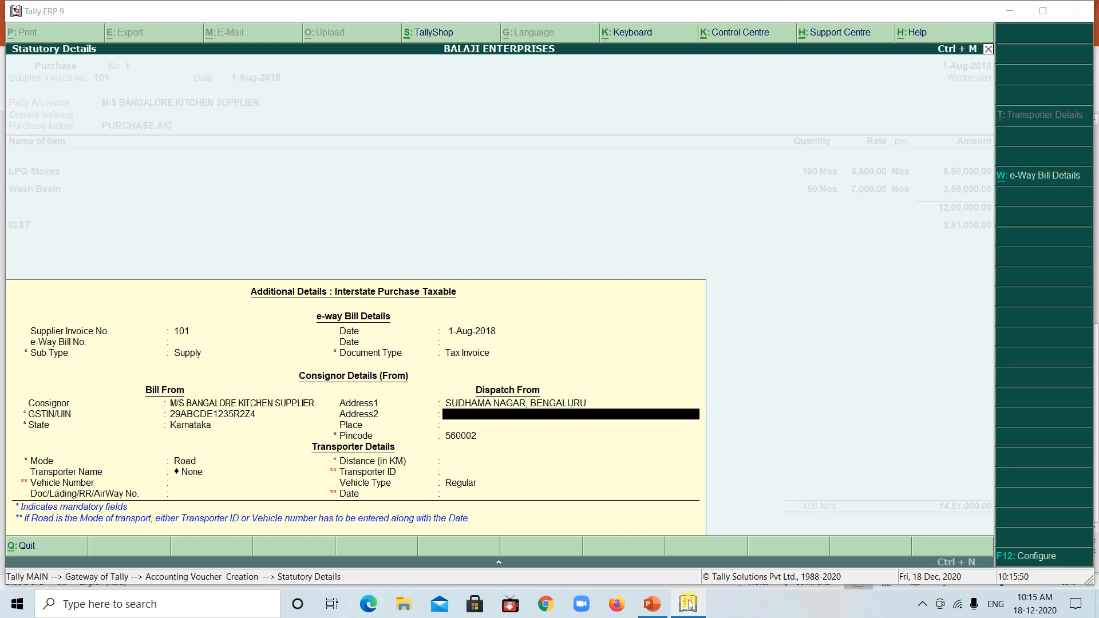
click(652, 604)
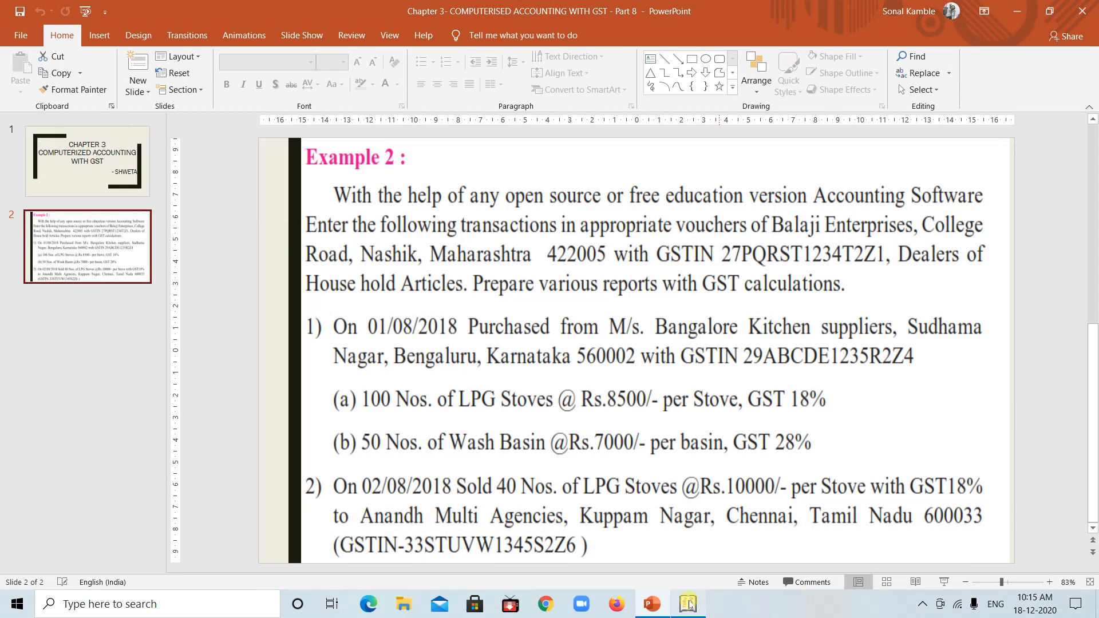
click(689, 604)
text(K)
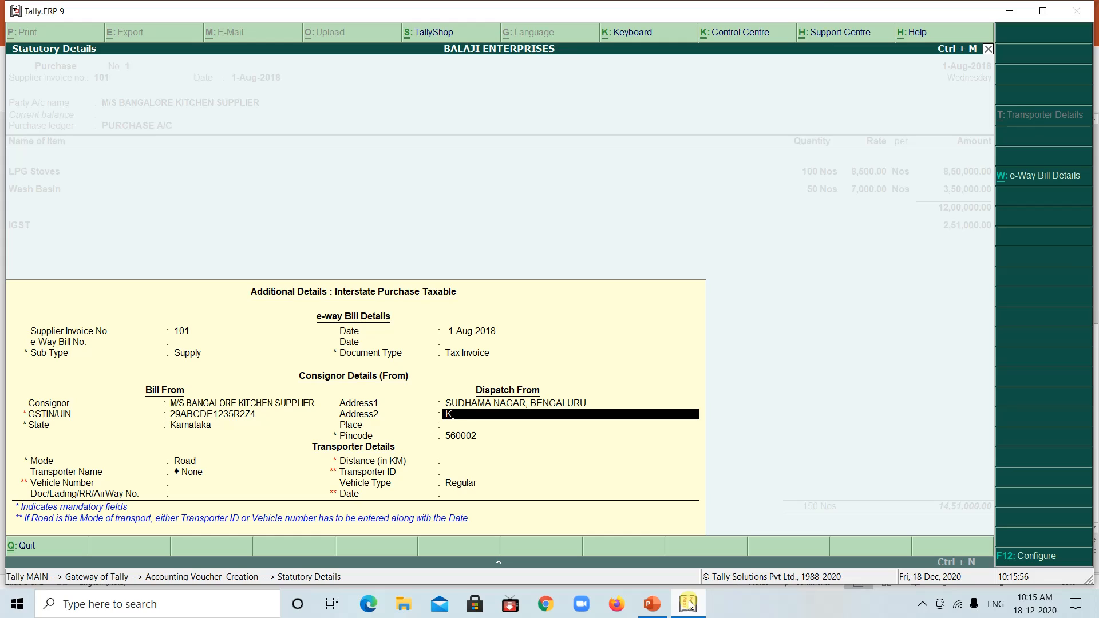
text(arnatak)
key(Return)
key(Return)
key(Return)
key(Return)
key(Return)
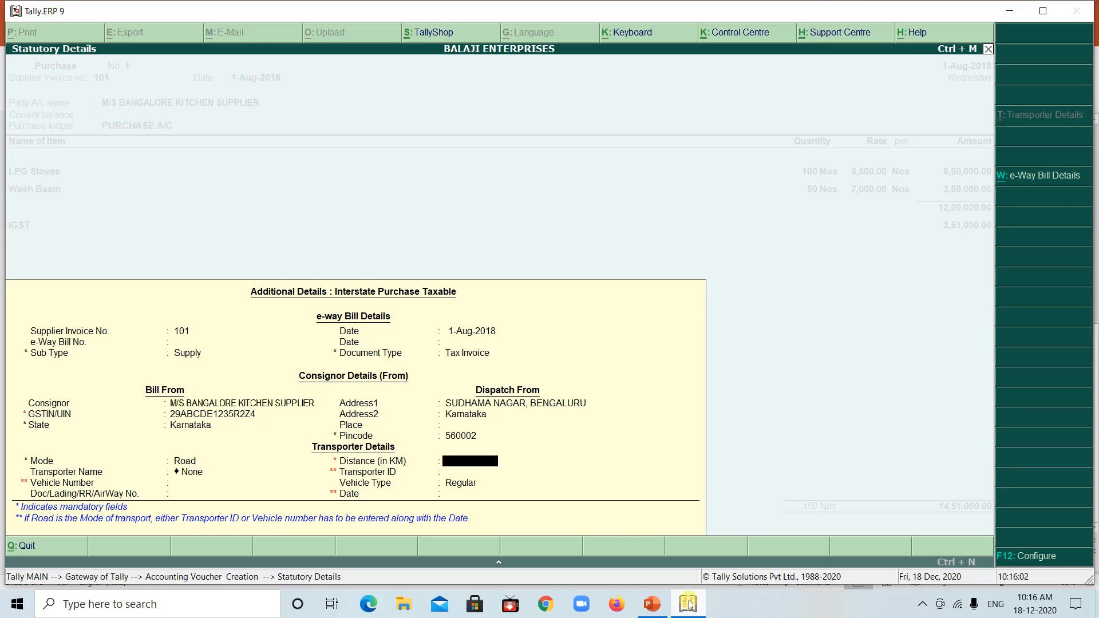
Leave the remaining transporter details blank with vehicle type Regular, and save the purchase voucher without a narration
key(Return)
key(Return)
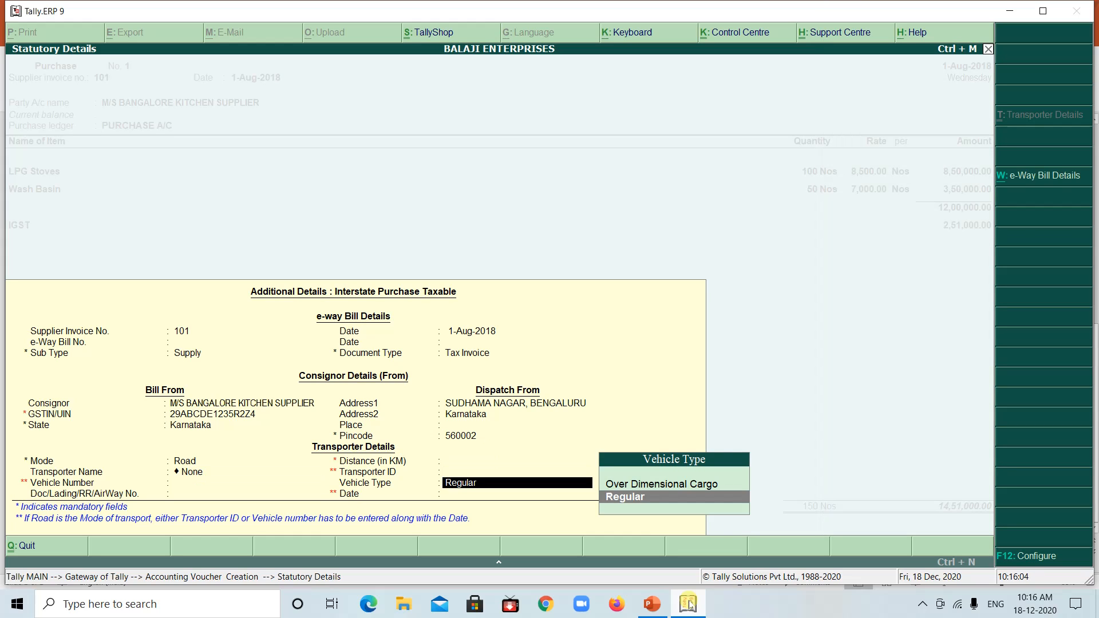
key(Return)
key(Return)
key(Return)
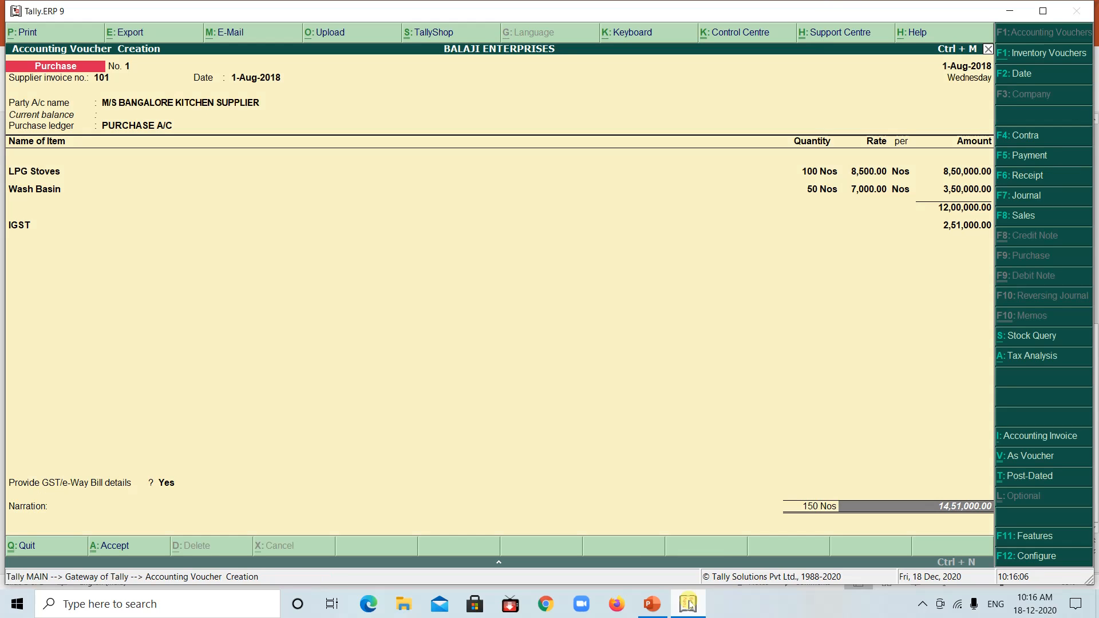
key(Return)
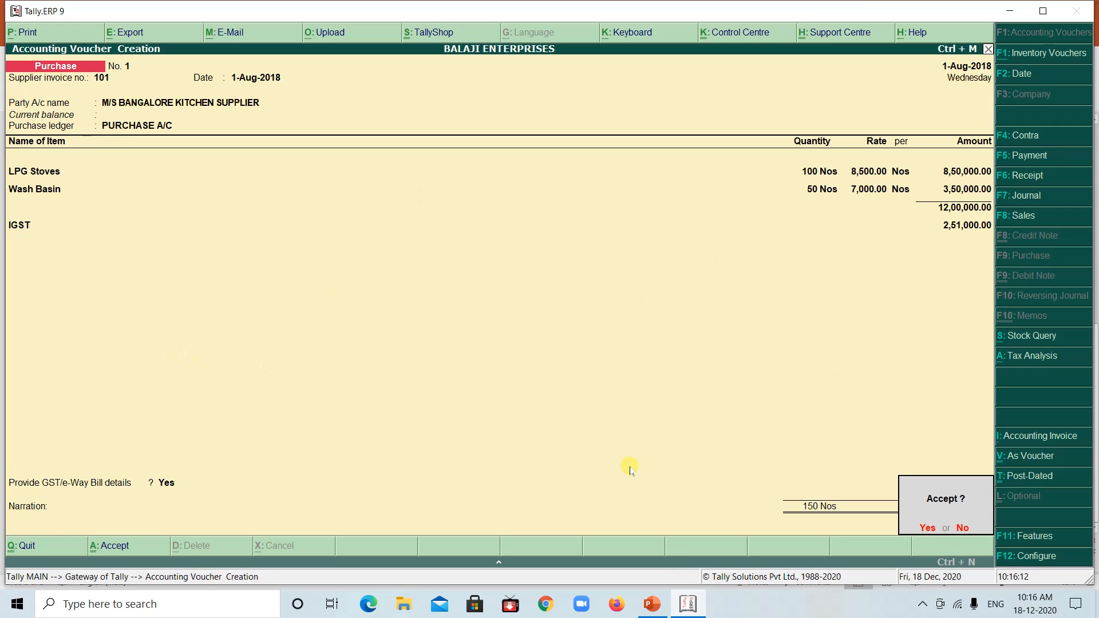
key(Return)
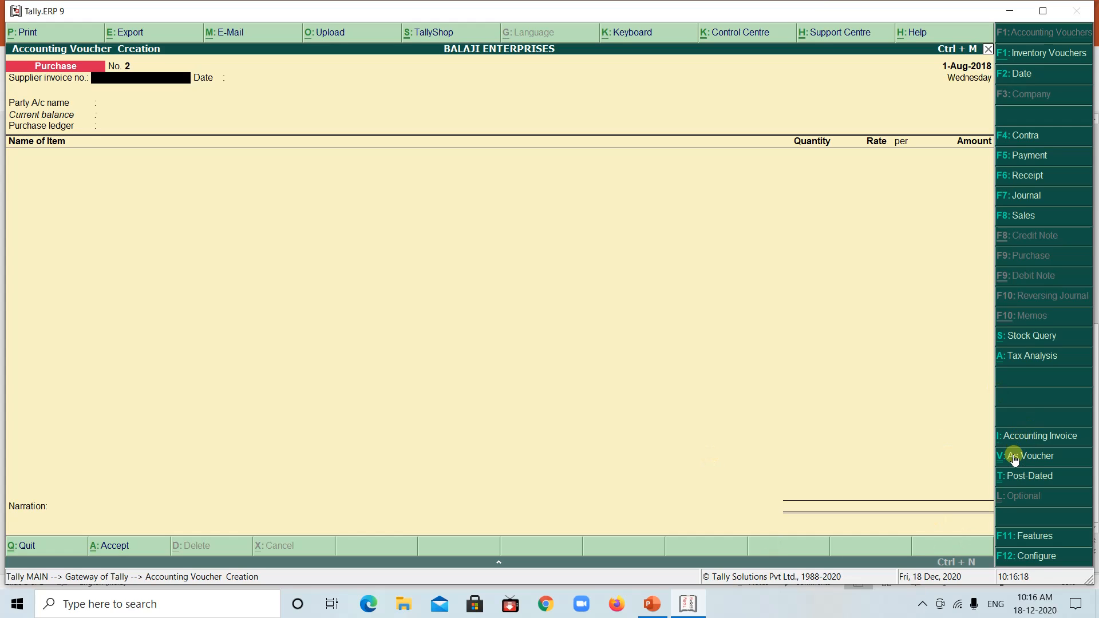
Start a sales voucher, check the second transaction in the PowerPoint example and set the voucher date to 2-8-2018 in Tally
click(1022, 216)
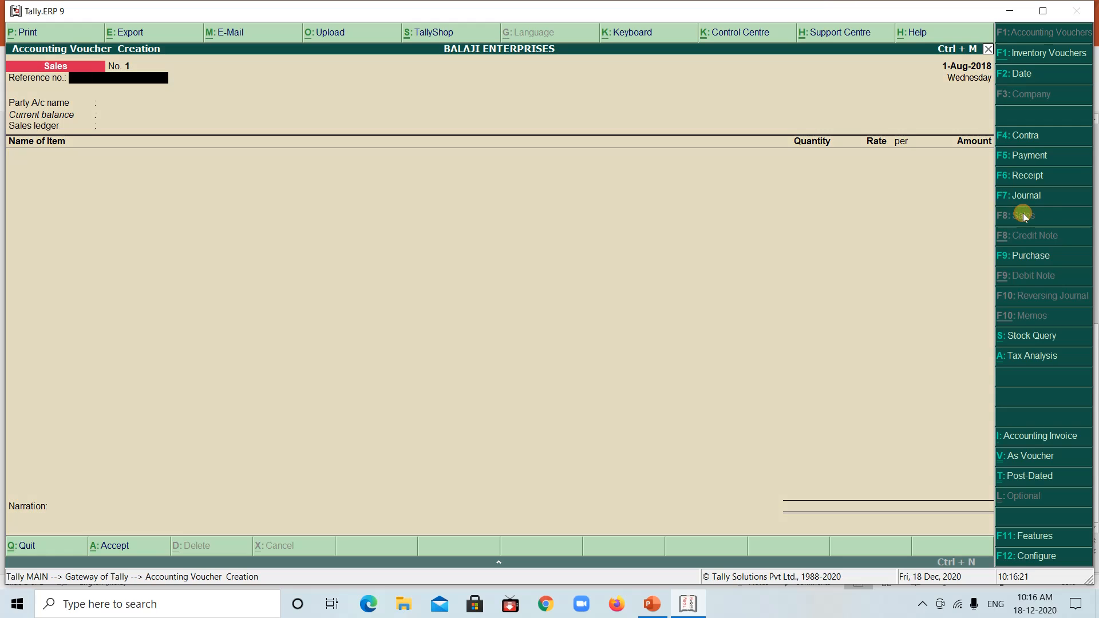
click(692, 598)
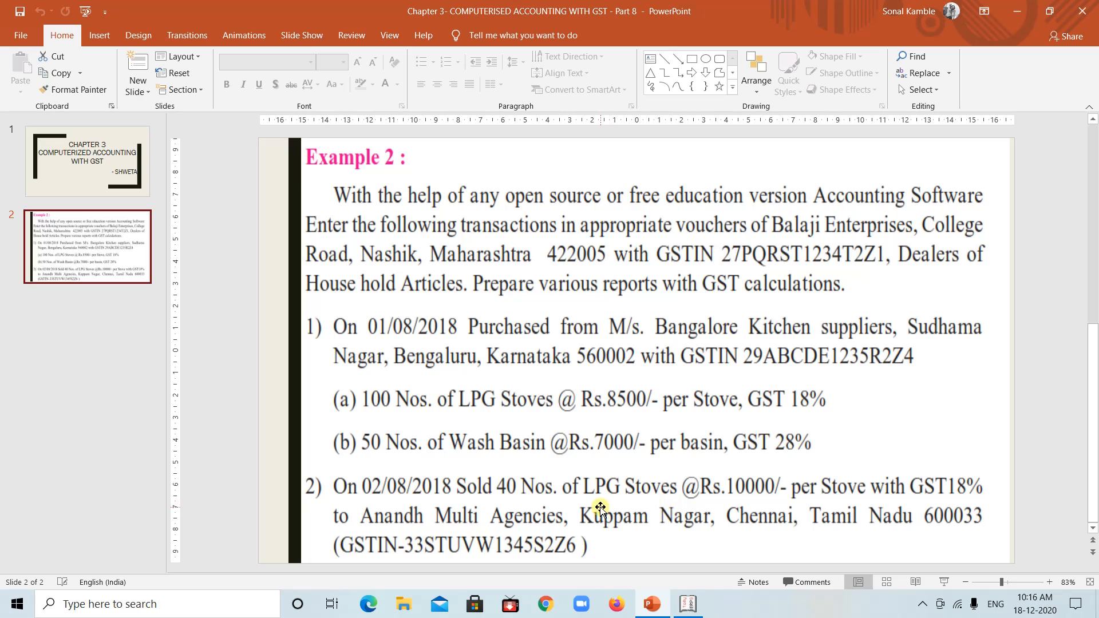
click(686, 607)
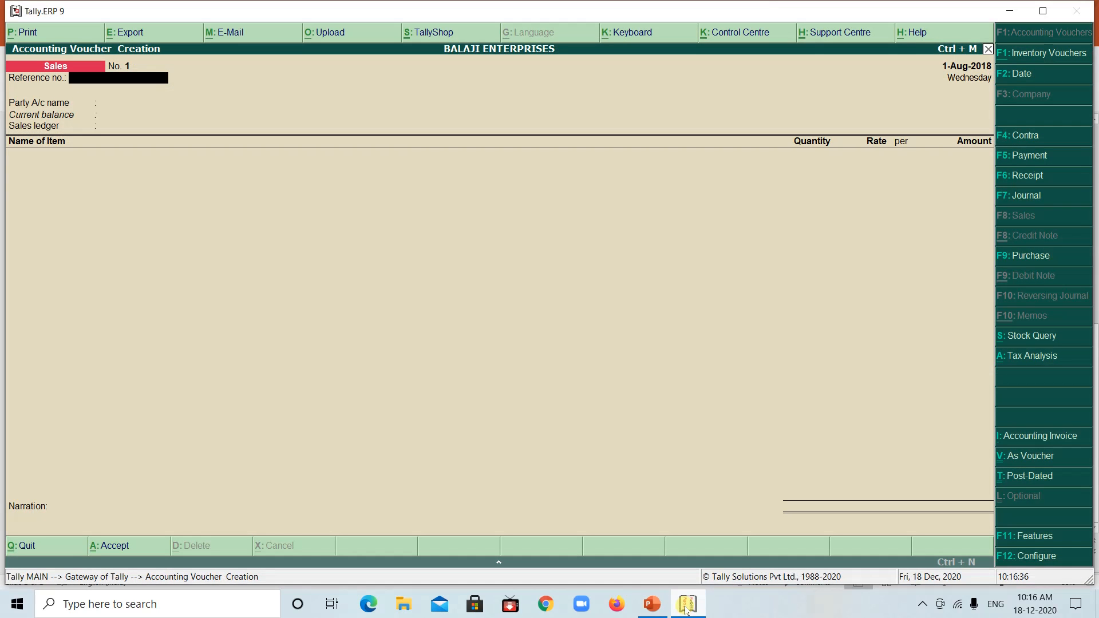
click(1012, 74)
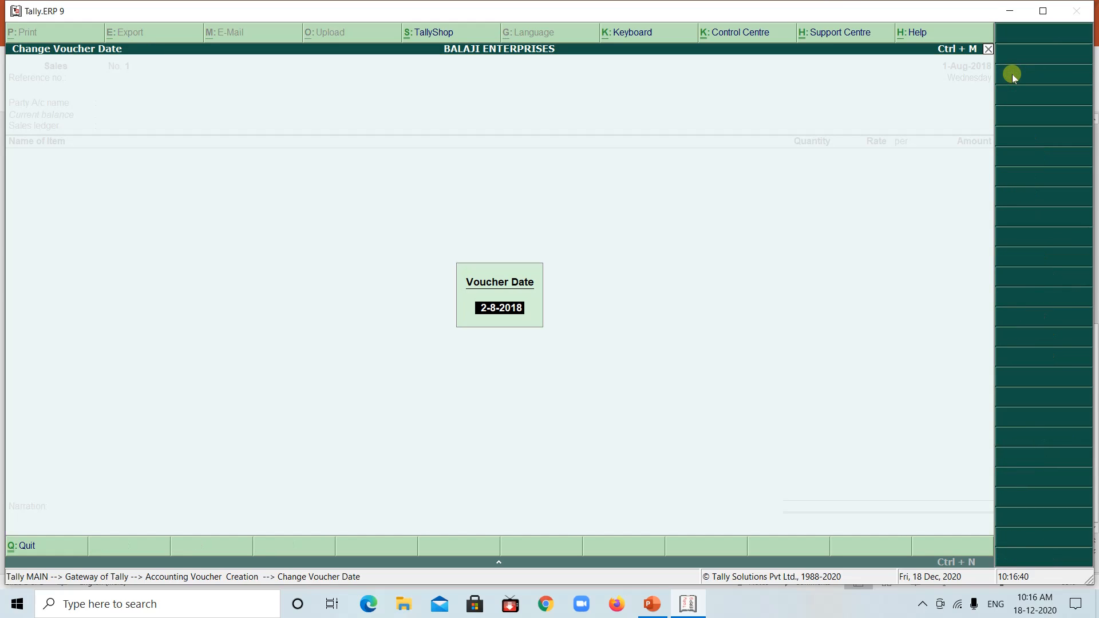
key(Return)
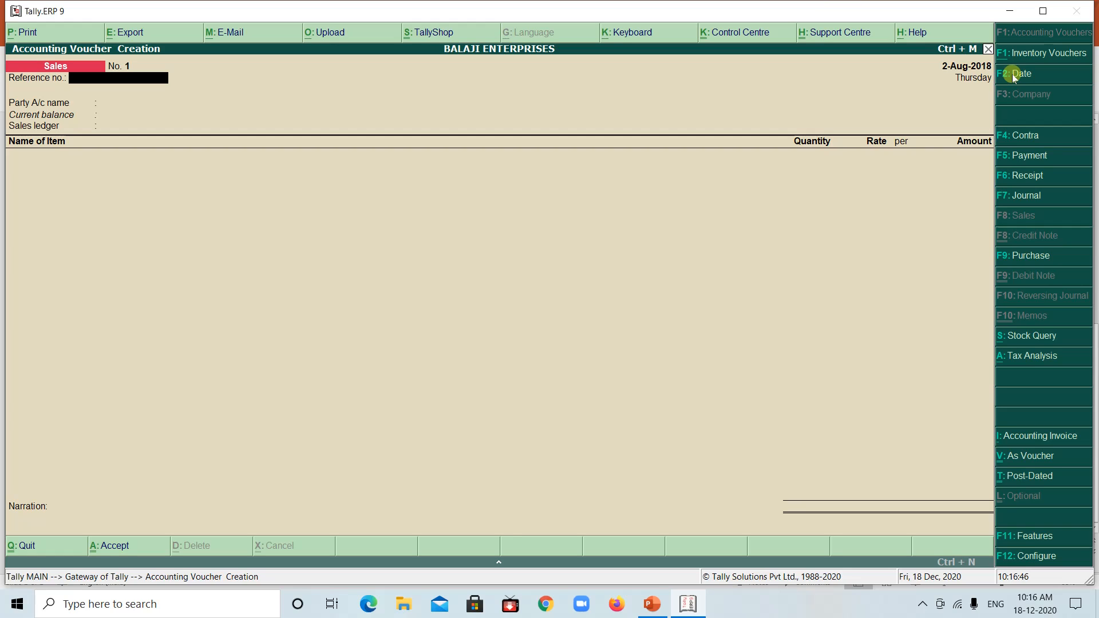
Set the sales voucher's reference number to 01 and choose ANANDH MULTI AGENCIES as the party account
text(01)
key(Return)
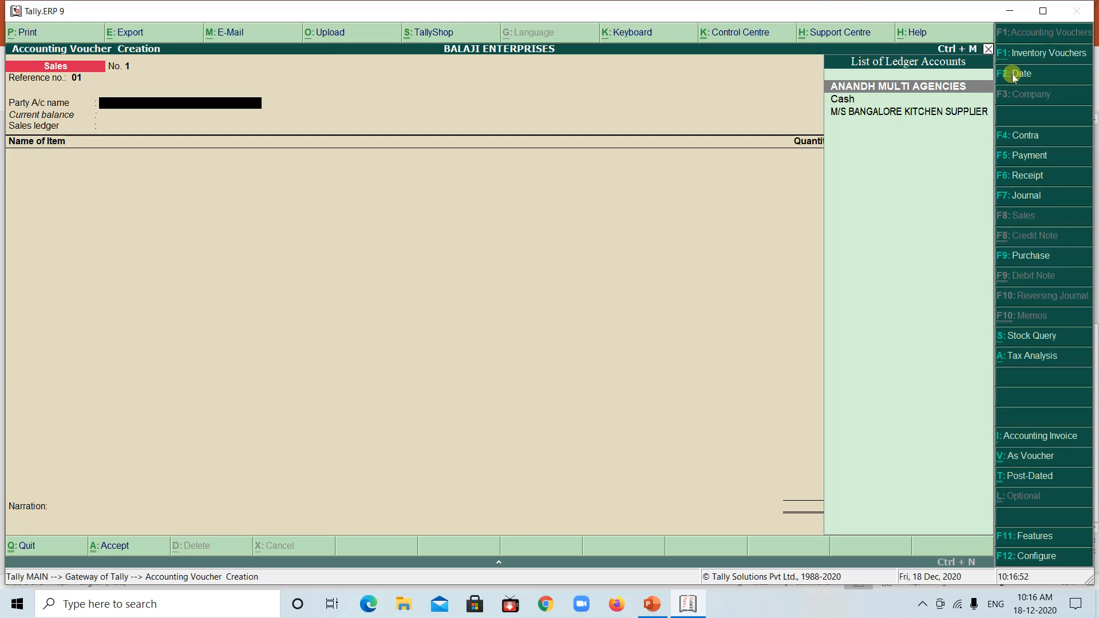
key(Return)
Leave the despatch and order details blank and accept the buyer's existing details unchanged
key(Return)
key(Return)
key(Return)
key(Return)
key(Return)
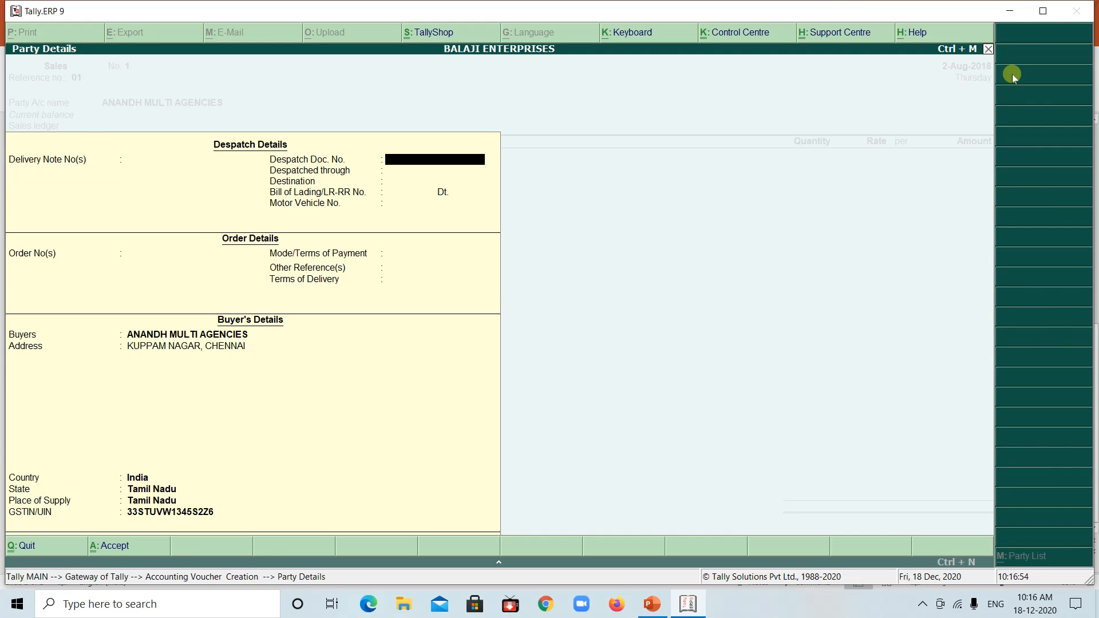
key(Return)
key(Return)
key(Return)
key(Return)
key(Return)
key(Return)
key(Return)
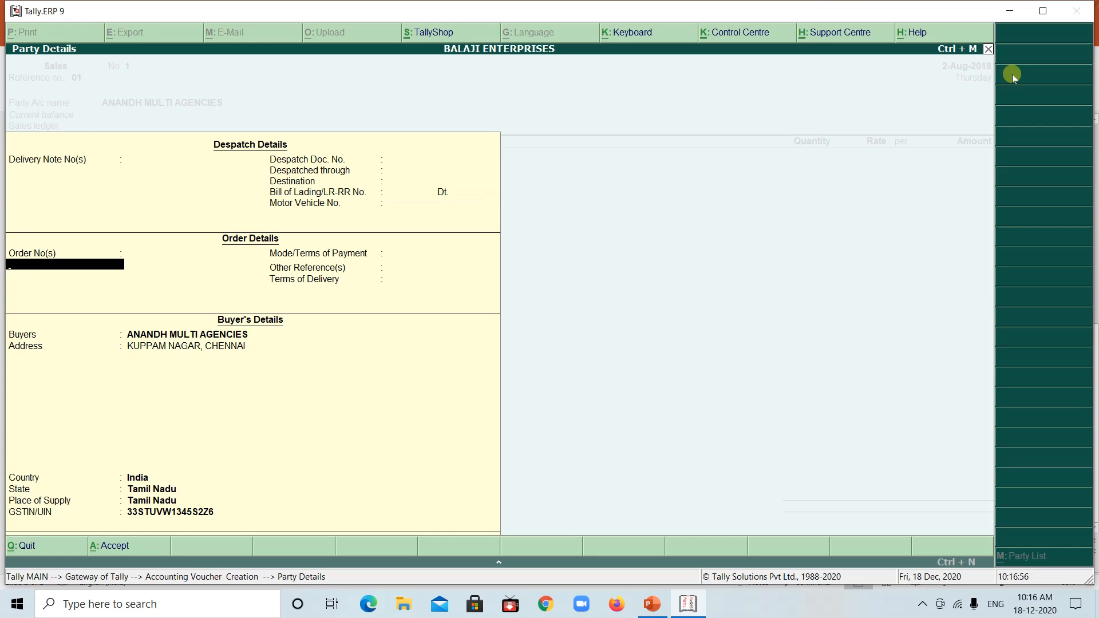
key(Return)
key(Return)
key(Return)
key(Return)
key(Return)
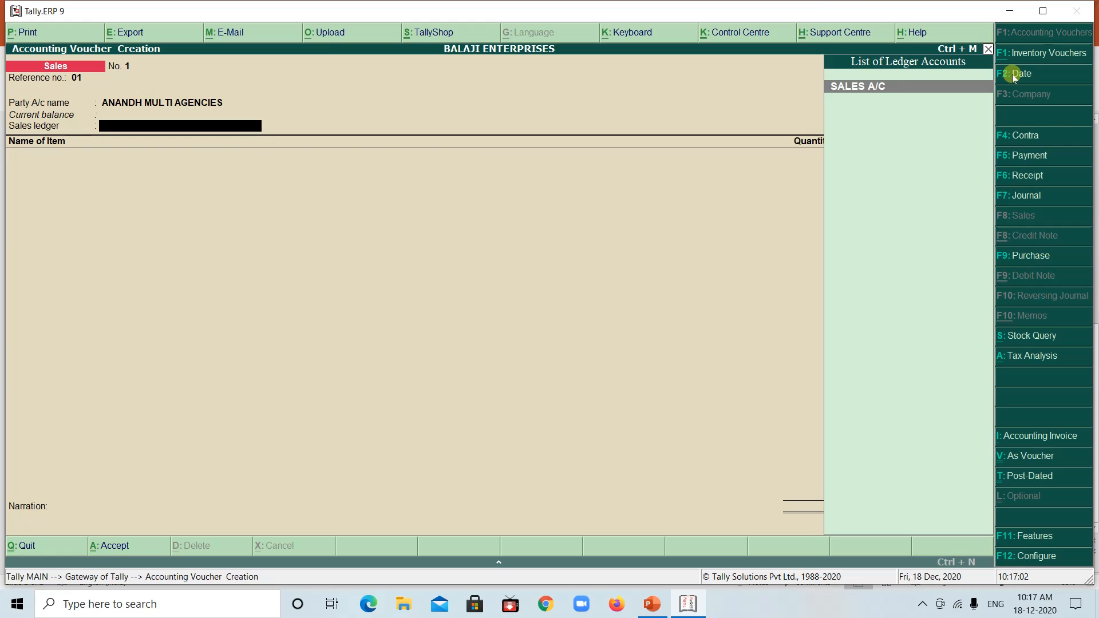
Set SALES A/C as the sales ledger and add LPG Stoves as the item, checking the second transaction in the PowerPoint example
key(Return)
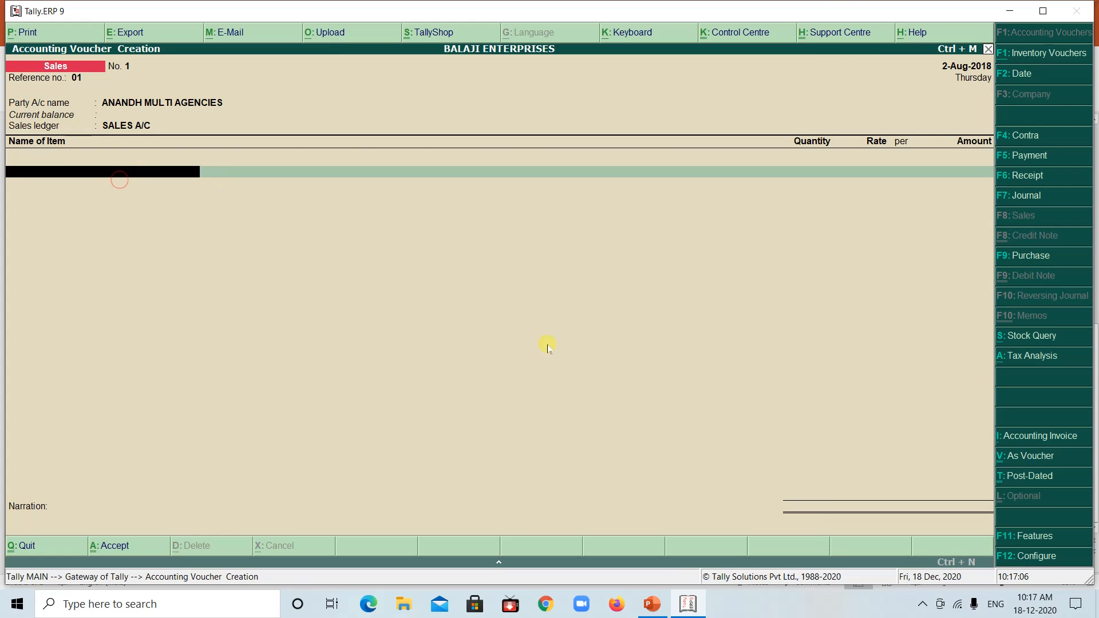
click(689, 605)
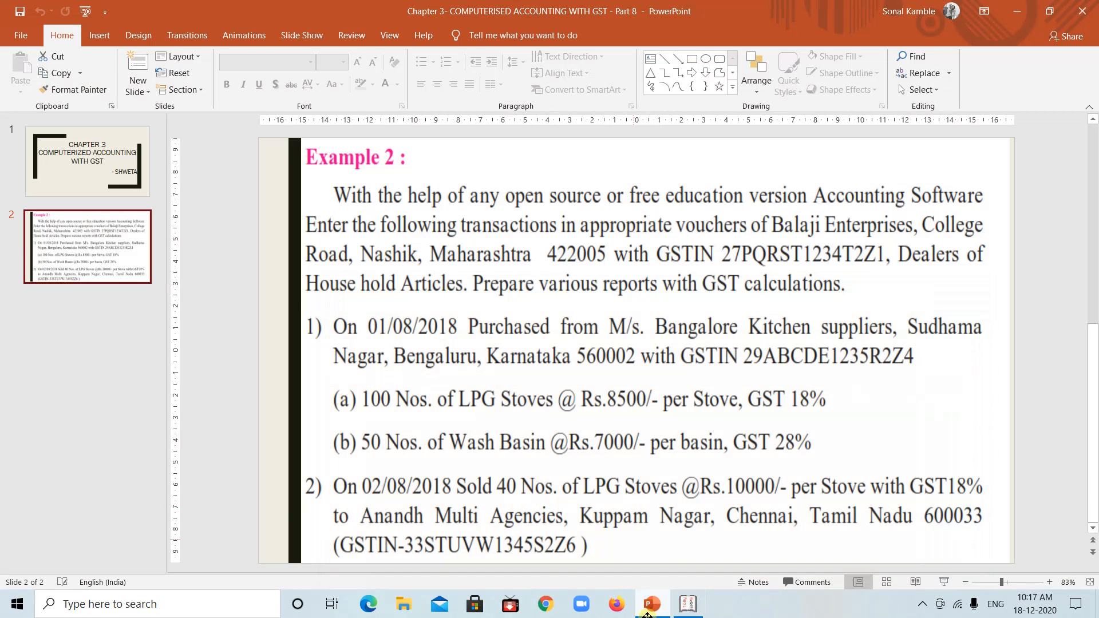
click(691, 606)
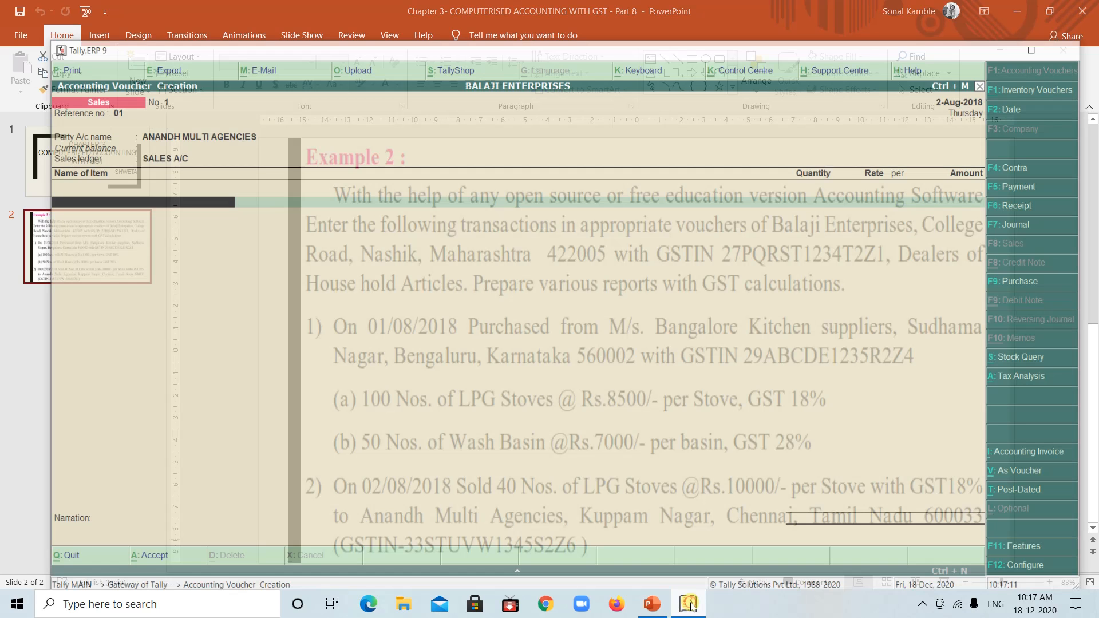
text(L)
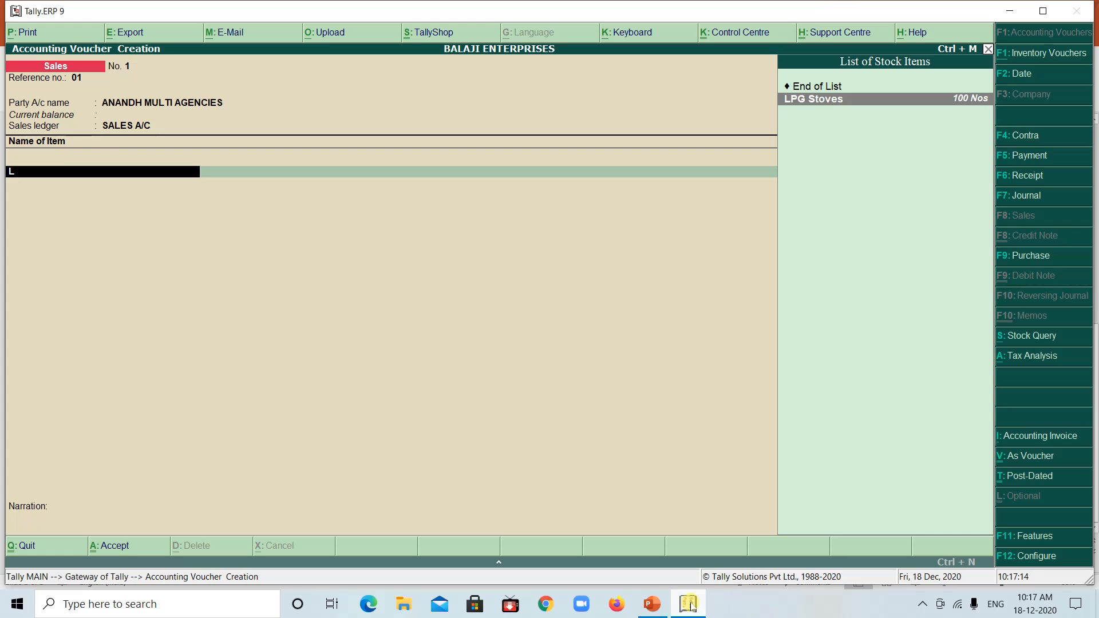
text(p)
click(690, 605)
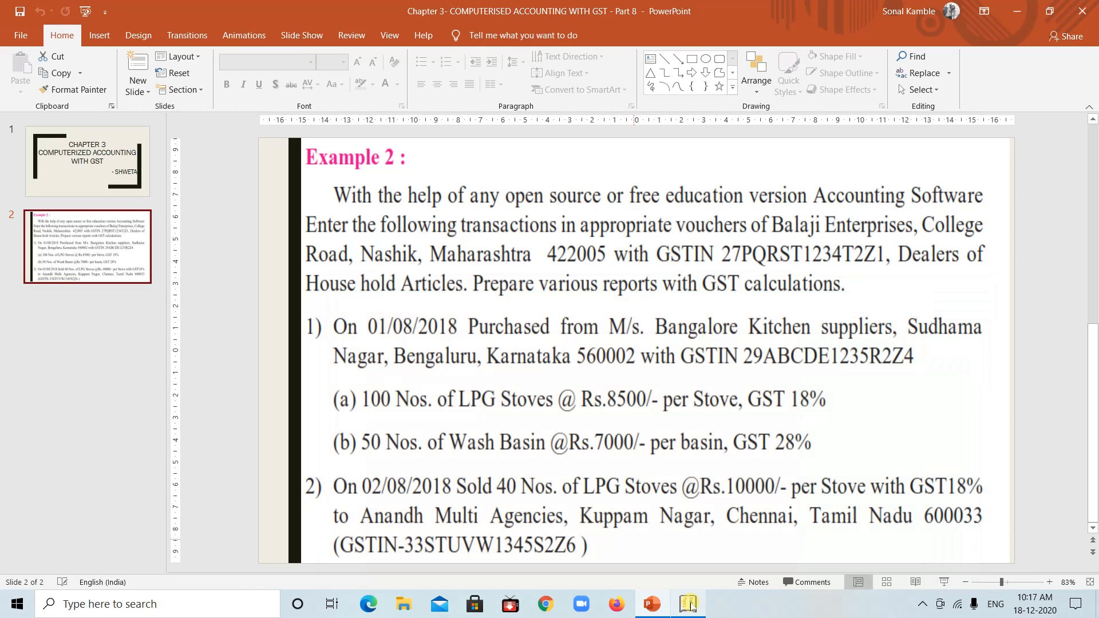
click(691, 605)
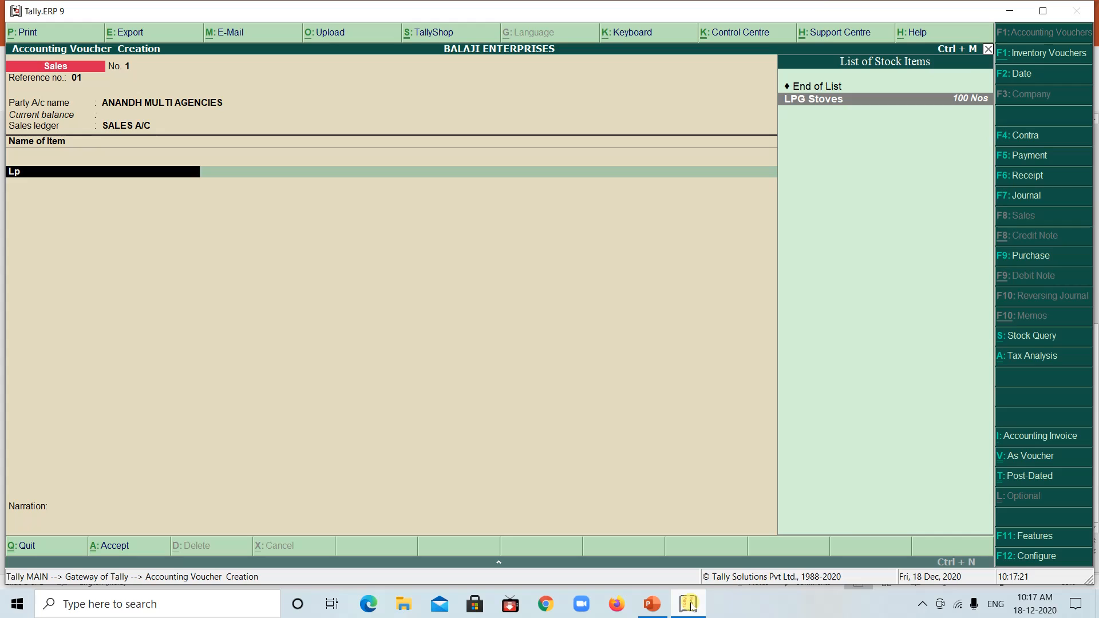
key(Return)
Enter a quantity of 40 Nos for LPG Stoves at a rate of 10000 per Nos
text(40)
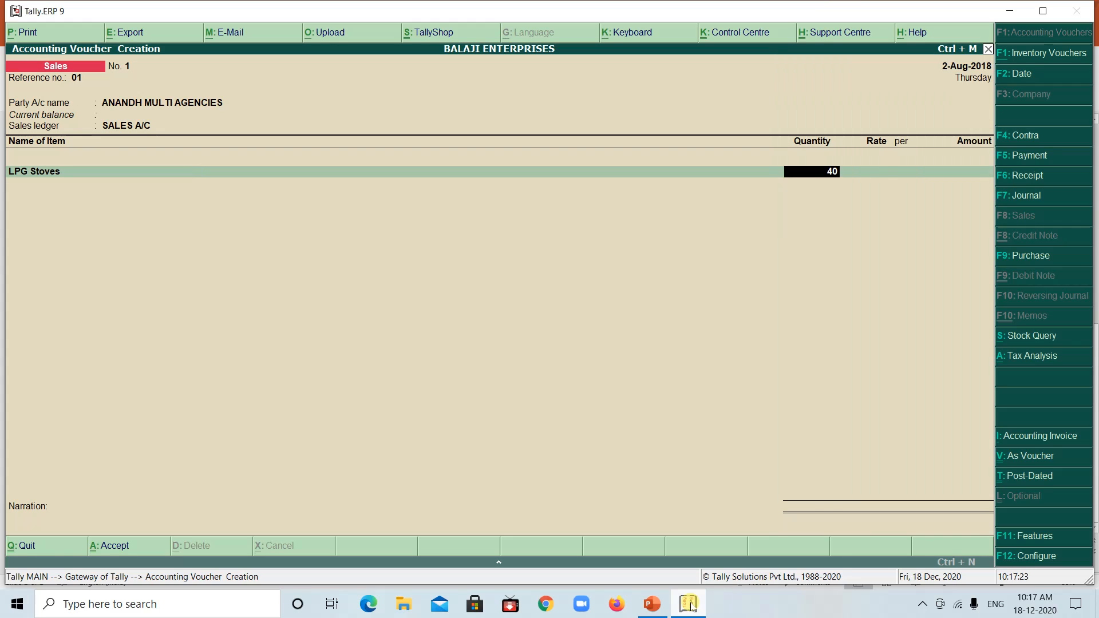
key(Return)
text(1)
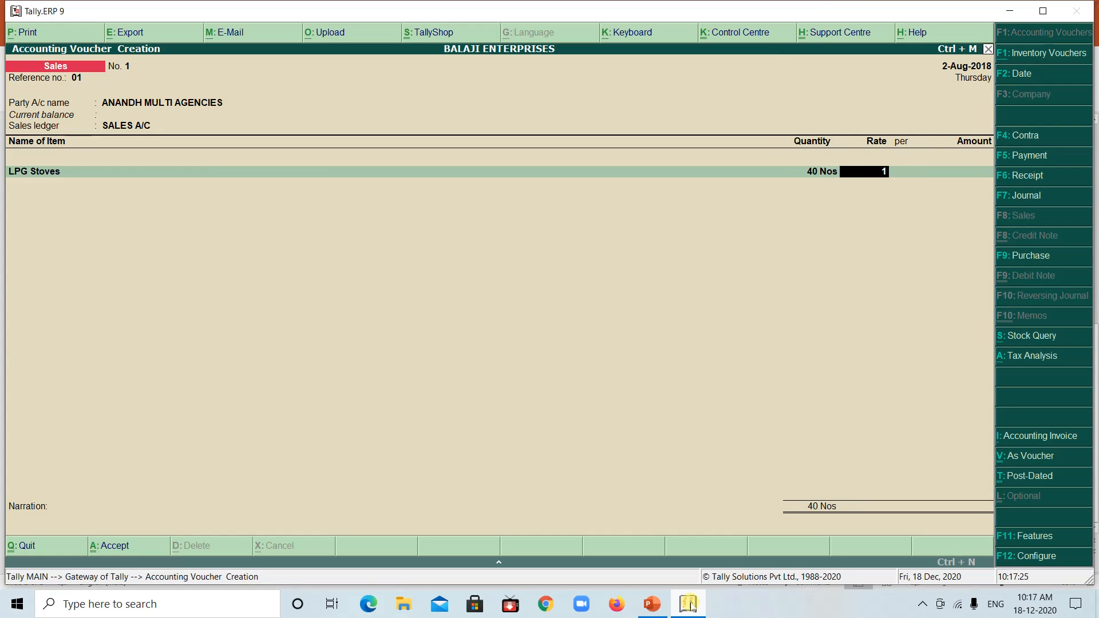
text(0000)
key(Return)
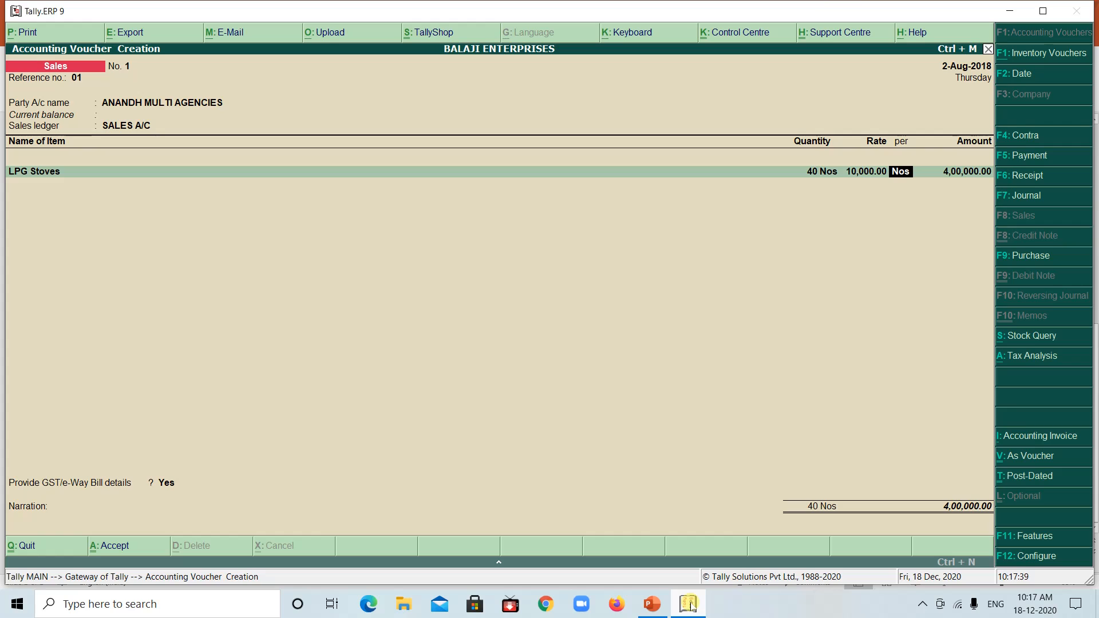
key(Return)
End the item list and add the IGST ledger to the sales voucher, accepting its calculated amount
key(Return)
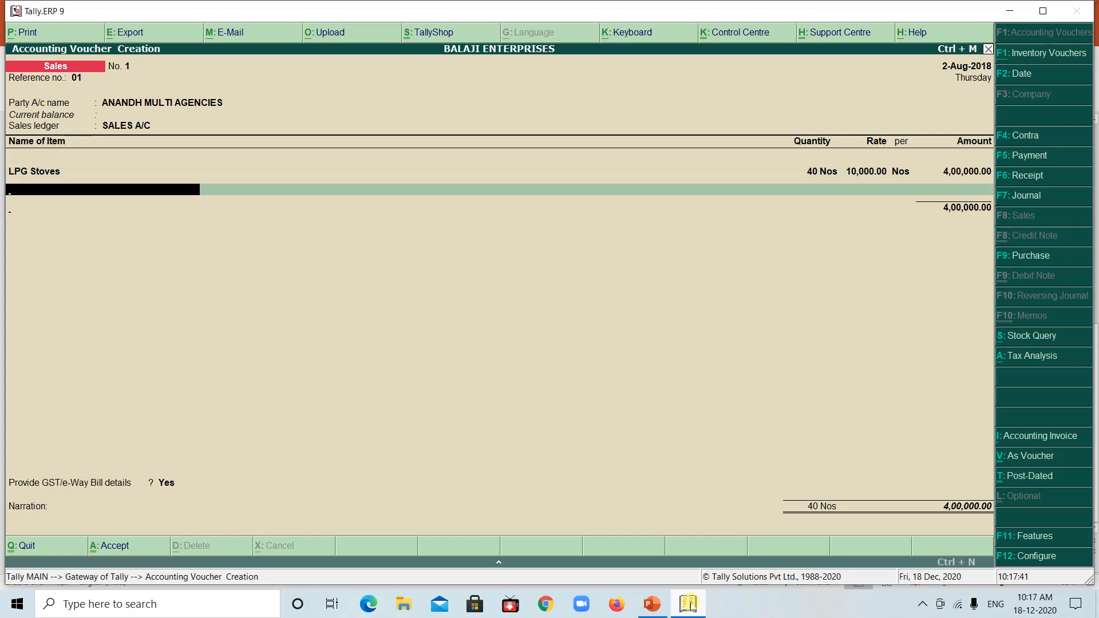
key(Return)
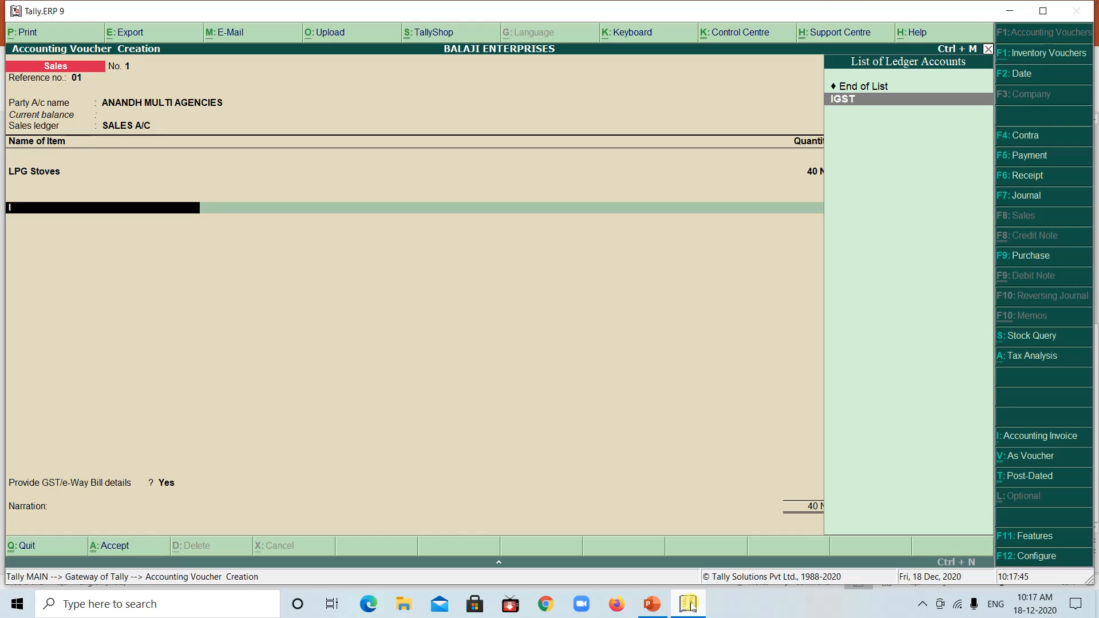
key(Return)
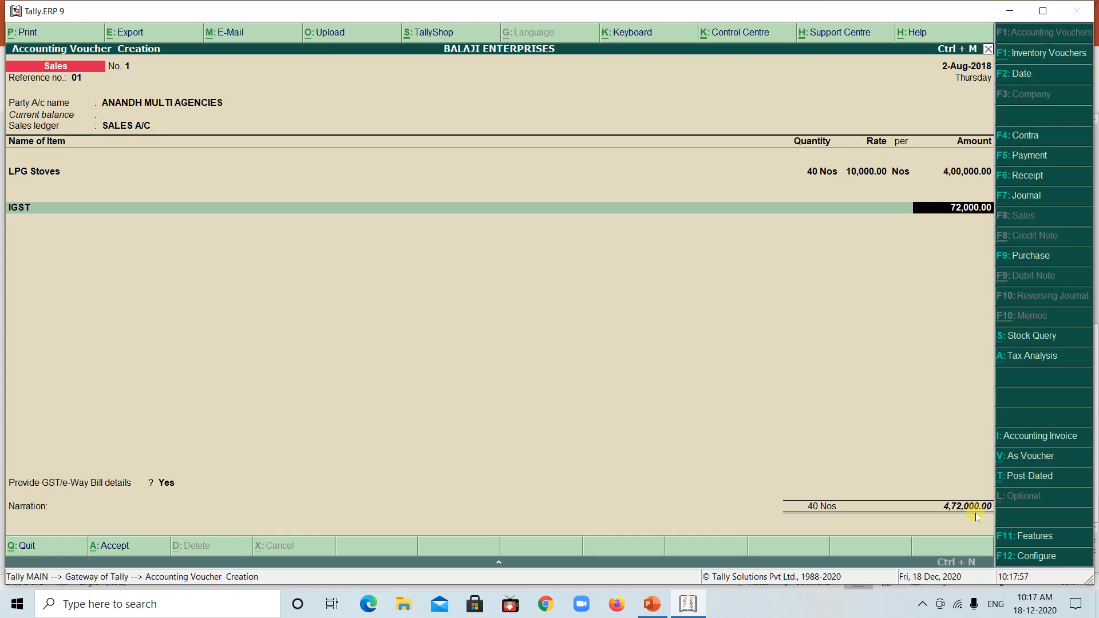
key(Return)
Keep Yes for providing GST/e-Way Bill details and accept the consignor, consignee and transporter details unchanged
key(Return)
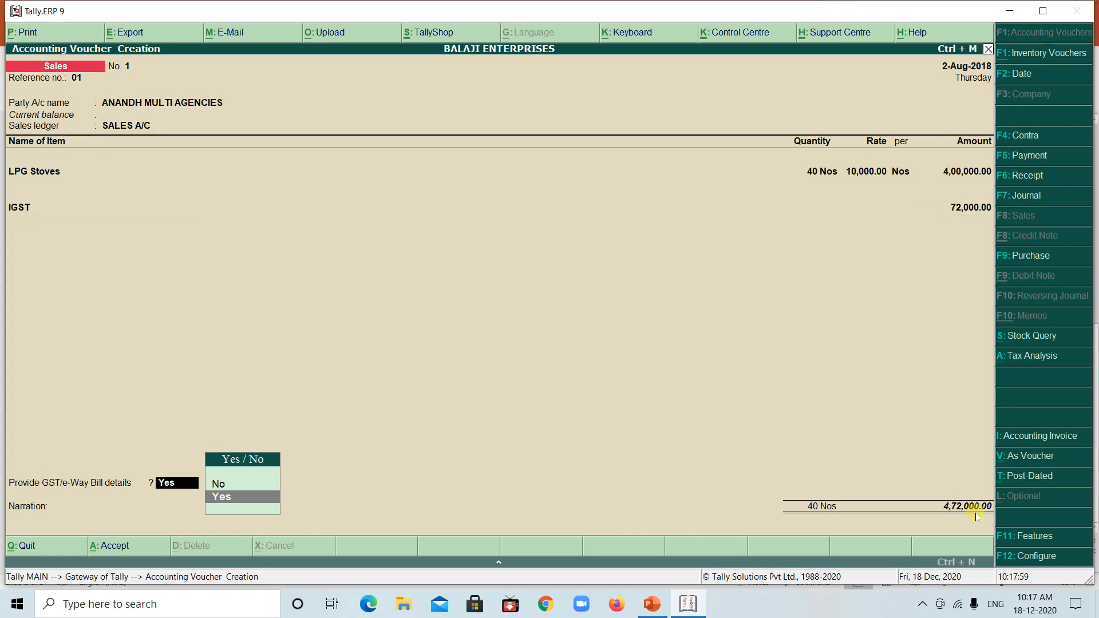
key(Return)
key(Return)
key(Return)
key(Return)
key(Return)
key(Return)
key(Return)
key(Return)
key(Return)
key(Return)
key(Return)
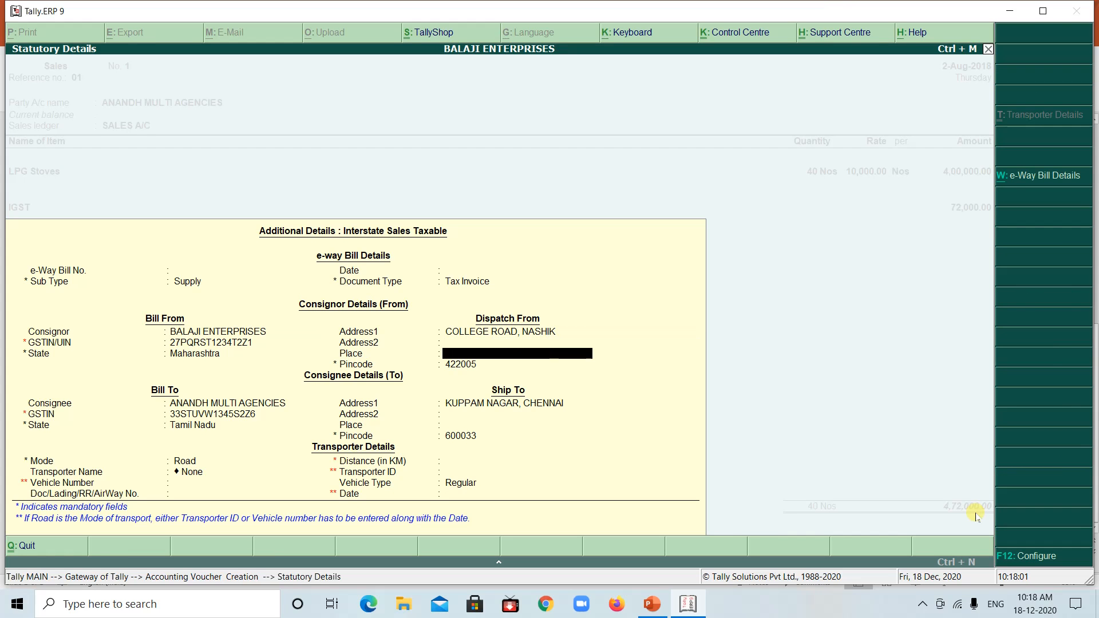
key(Return)
key(Return)
key(Return)
key(Return)
key(Return)
key(Return)
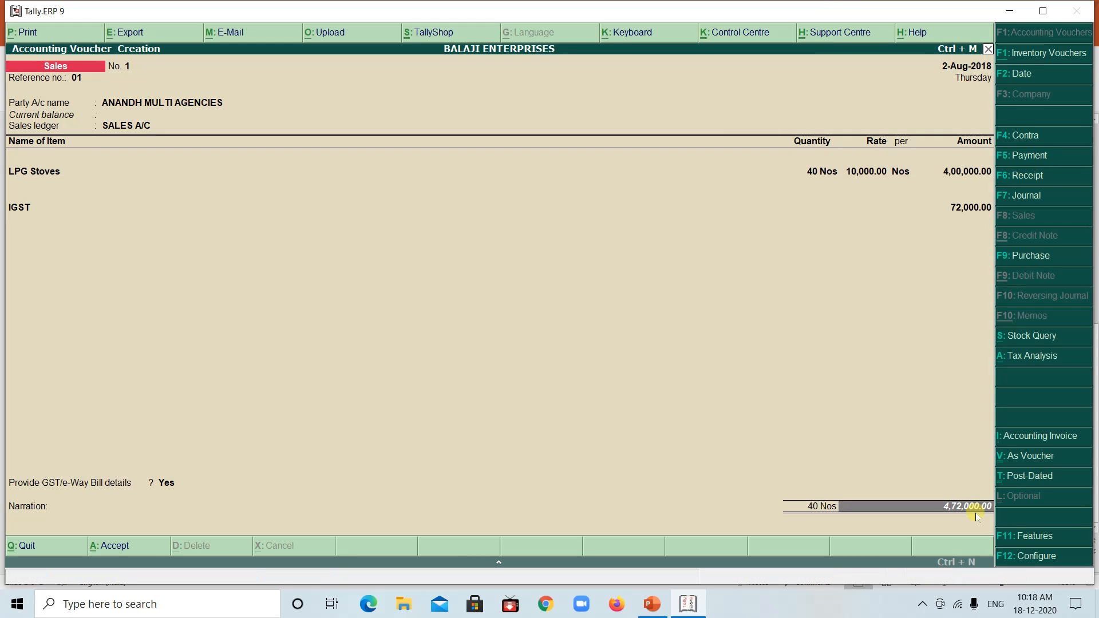
Save the sales voucher without a narration and leave voucher entry for the Gateway of Tally
key(Return)
key(Return)
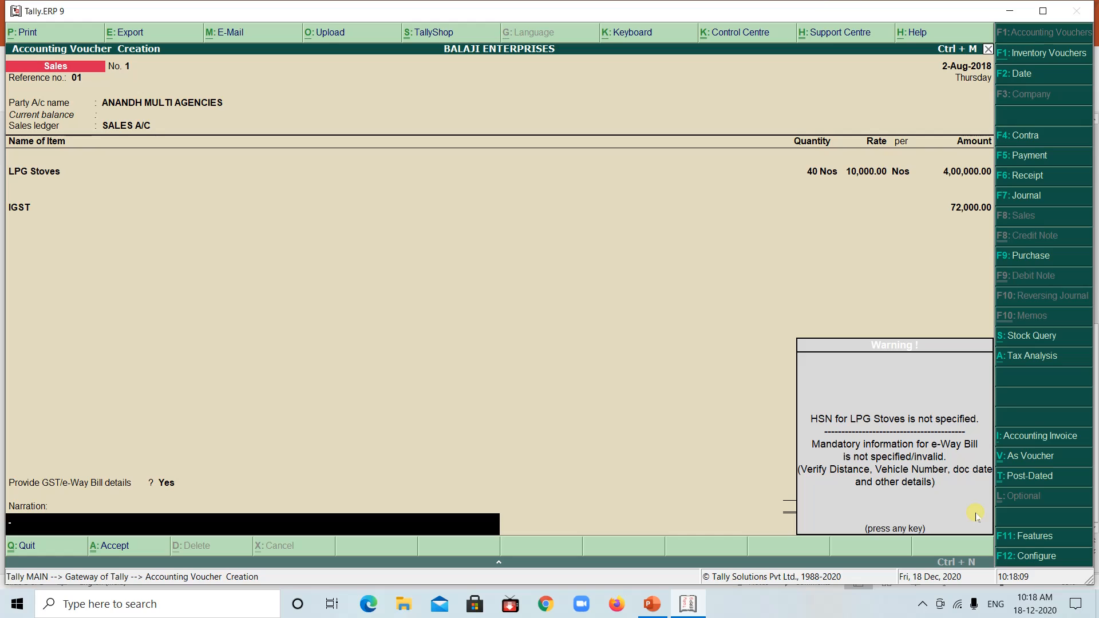
key(Return)
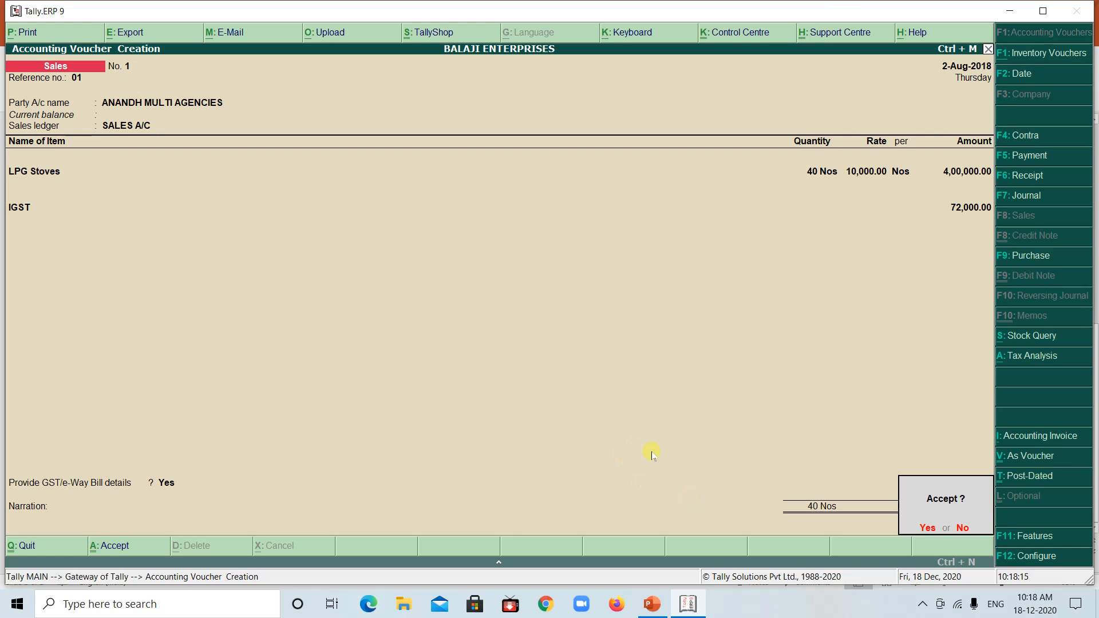
key(Return)
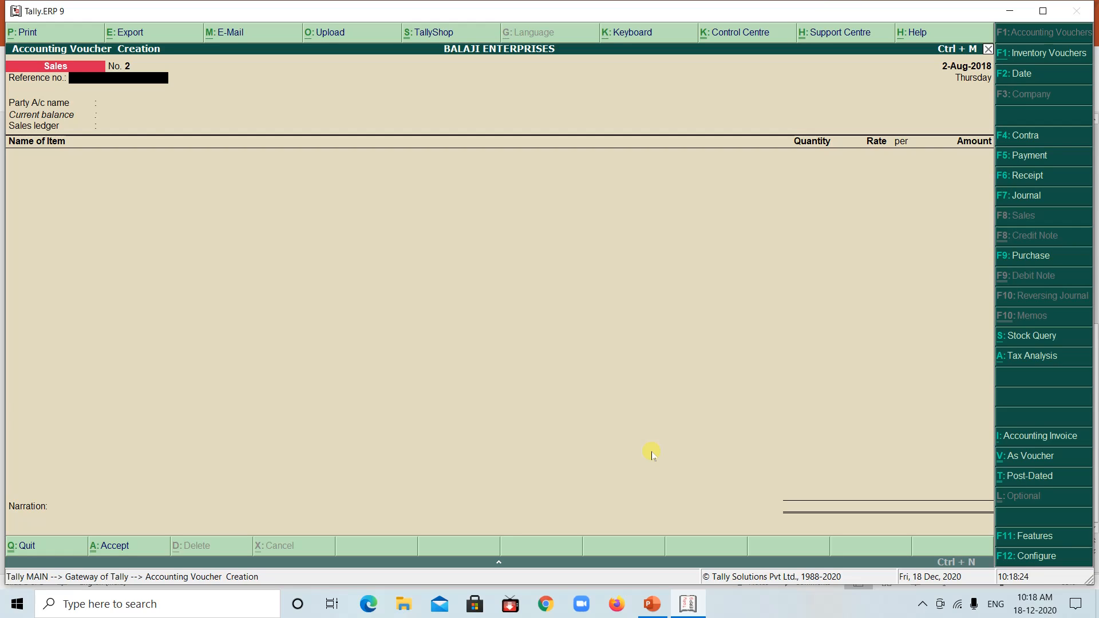
key(Escape)
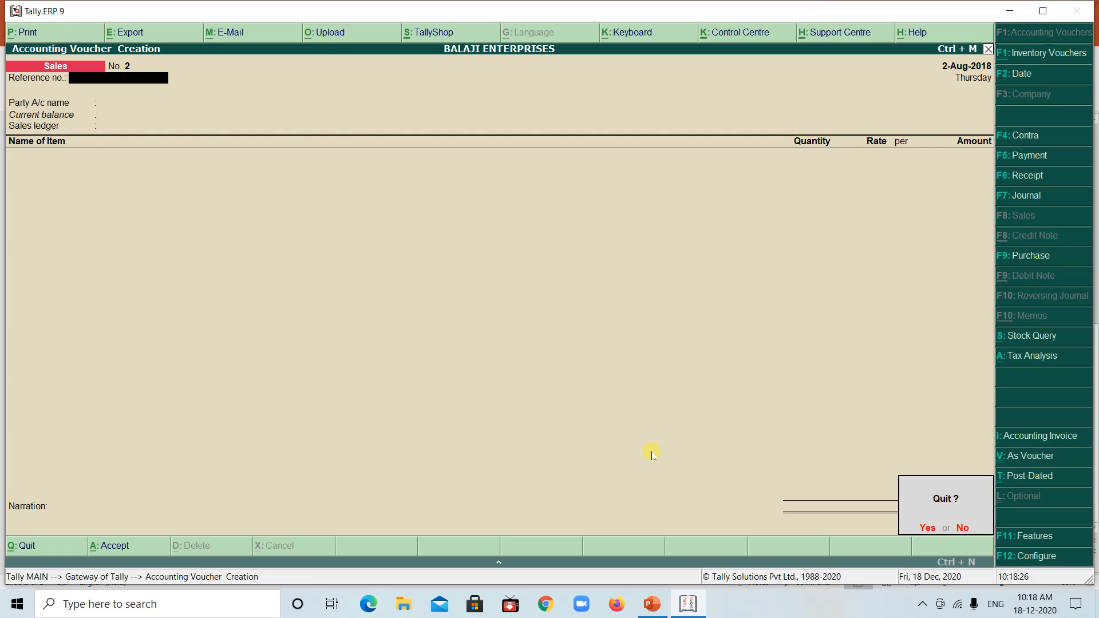
key(y)
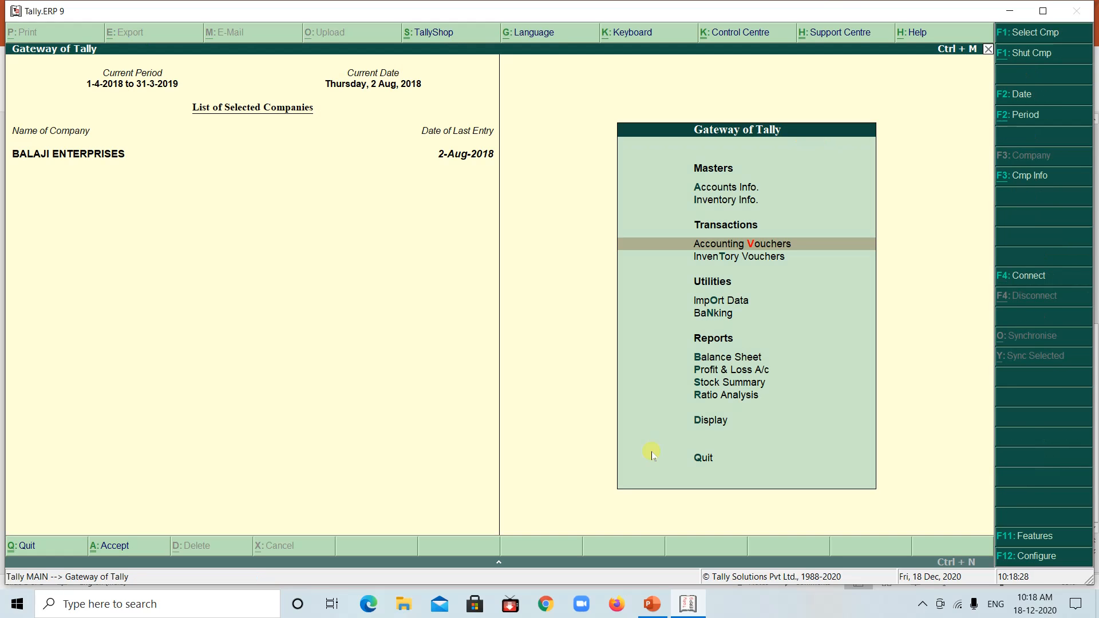
Review the Example 2 instructions about preparing GST reports in PowerPoint and return to Tally
key(Up)
key(Up)
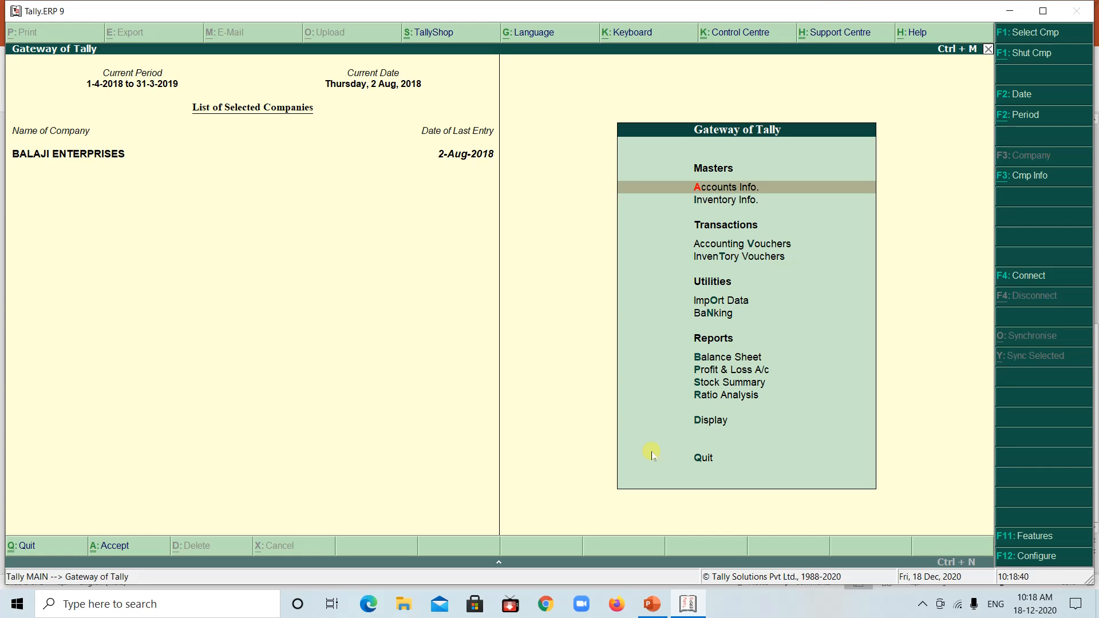
click(688, 602)
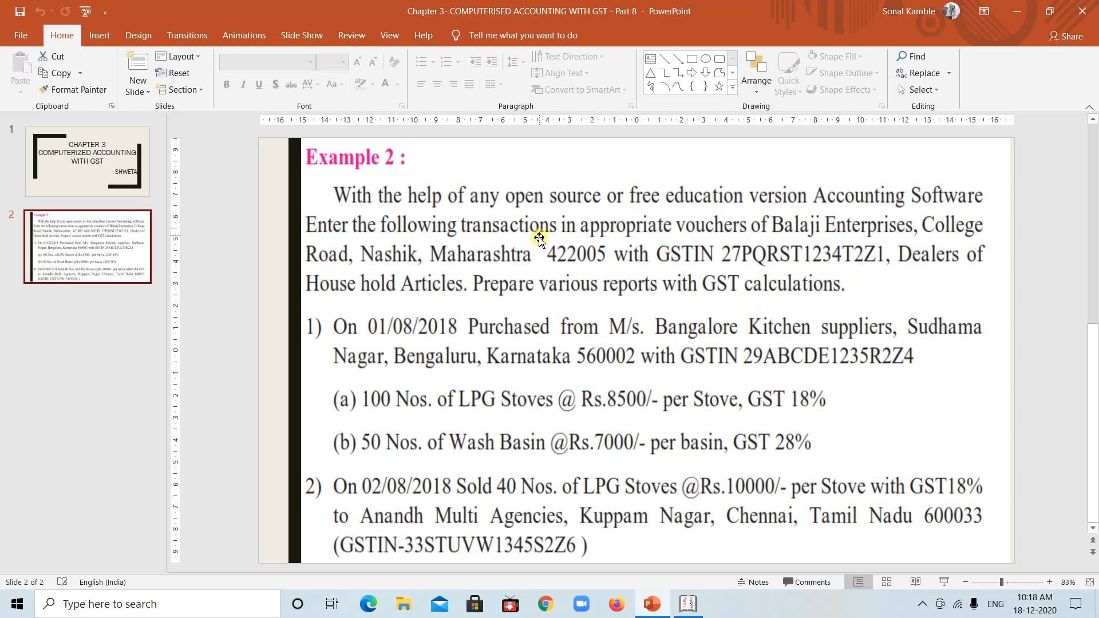
click(685, 604)
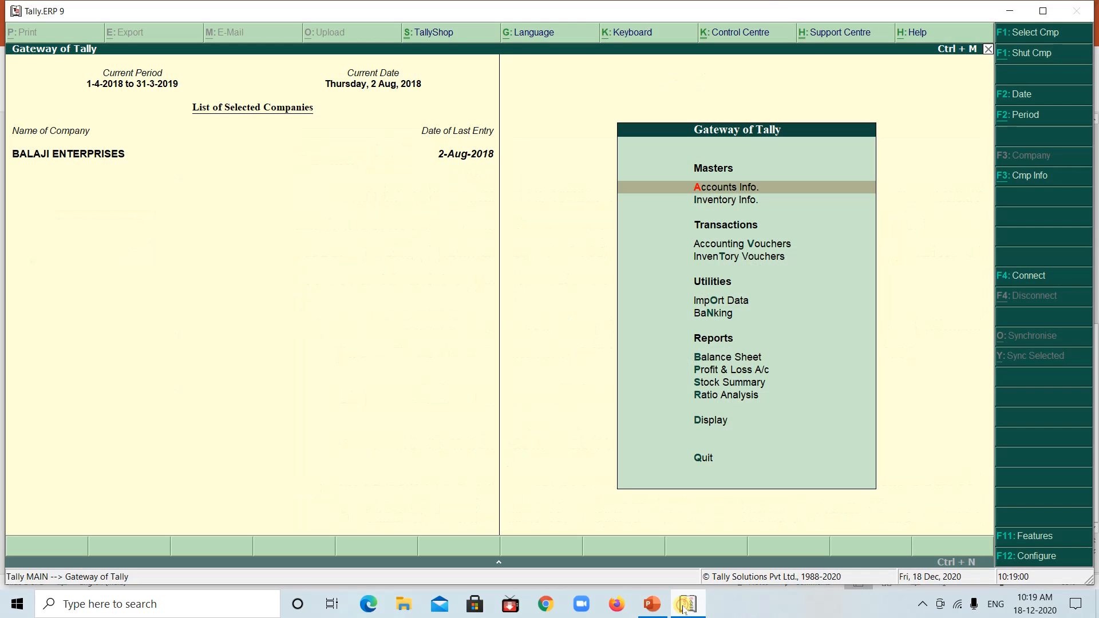
Open the list of GST reports among BALAJI ENTERPRISES' statutory reports
key(Down)
key(Down)
key(Down)
key(Down)
key(Down)
key(Down)
key(Down)
key(Down)
key(Down)
key(Down)
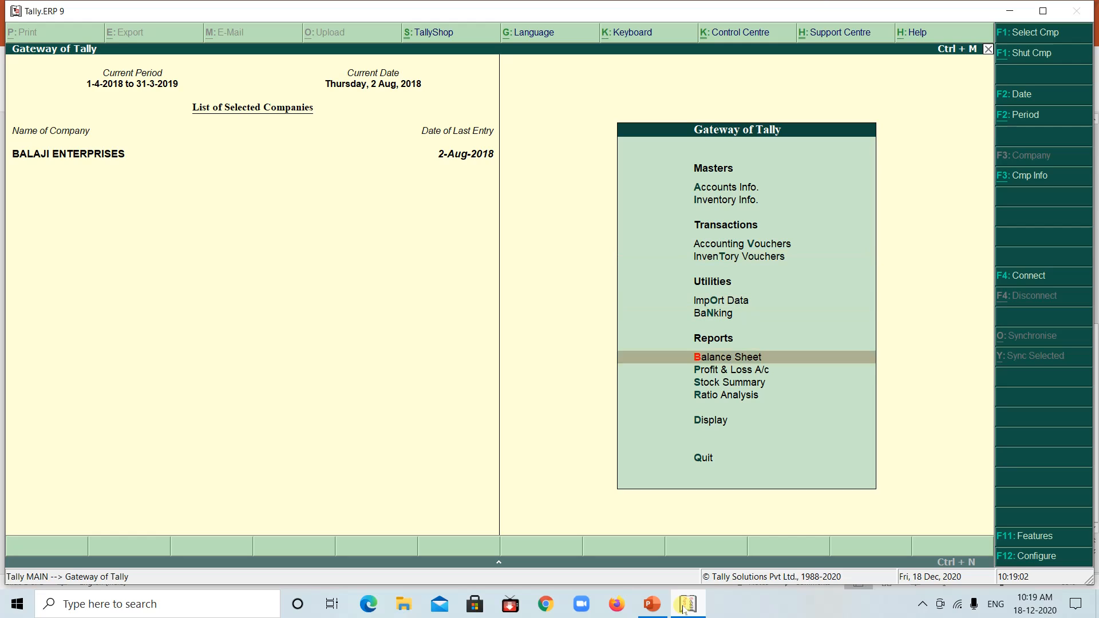
key(Return)
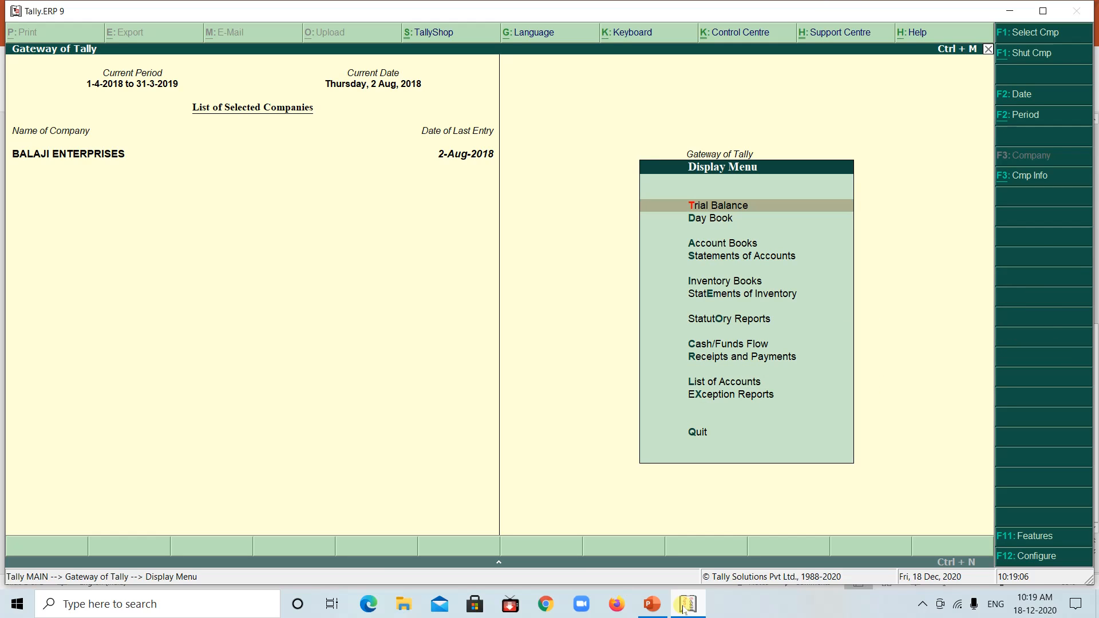
key(Down)
key(Down)
key(Down)
key(Down)
key(Down)
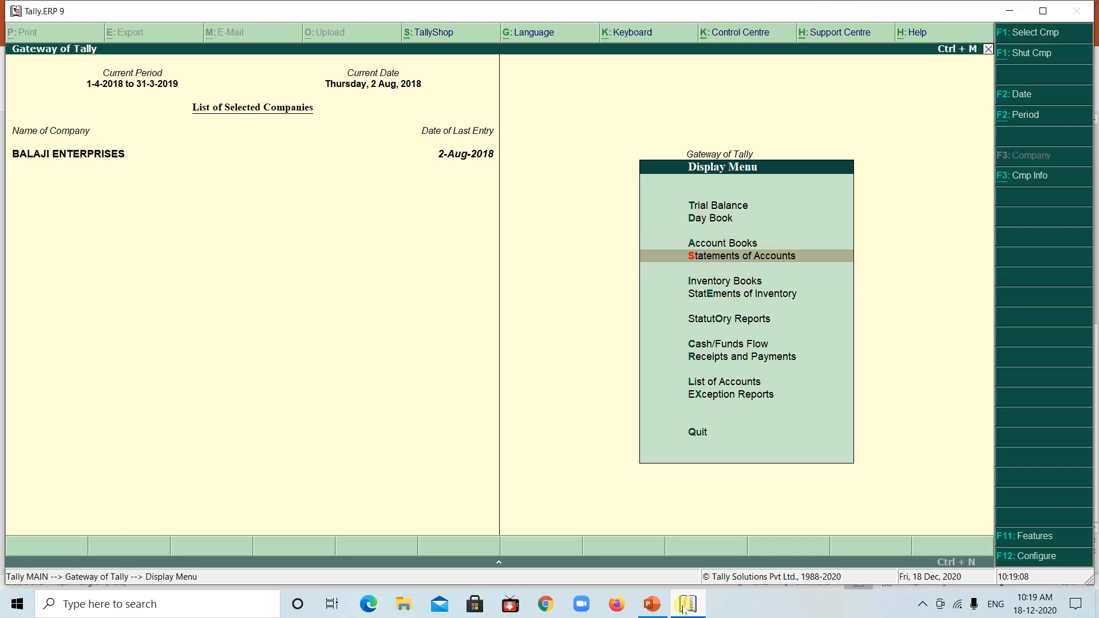
key(Down)
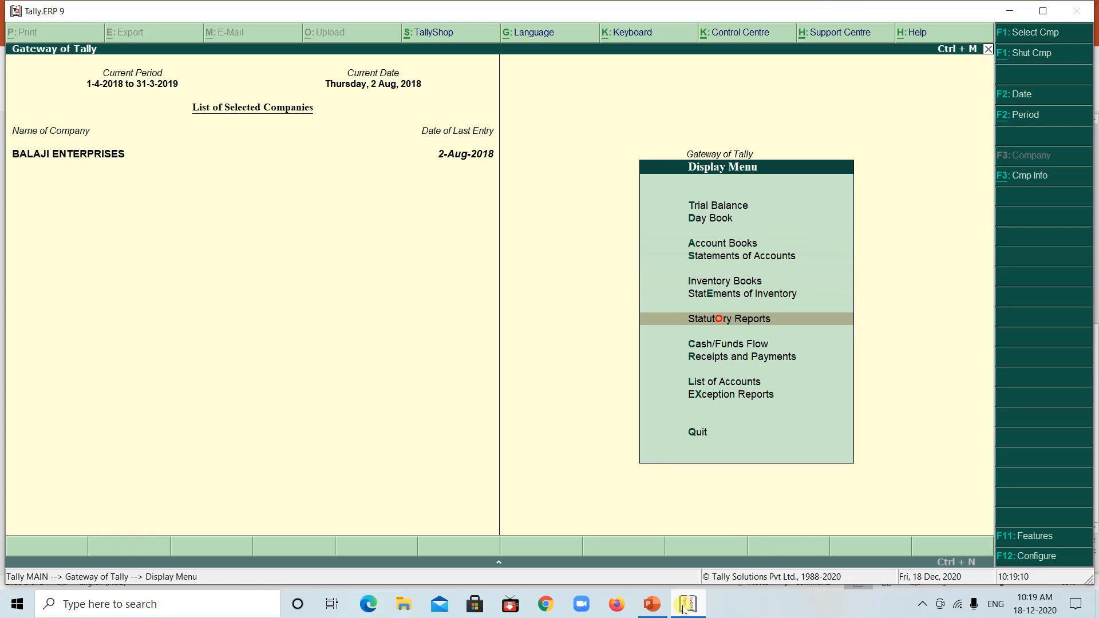
key(Return)
key(Return)
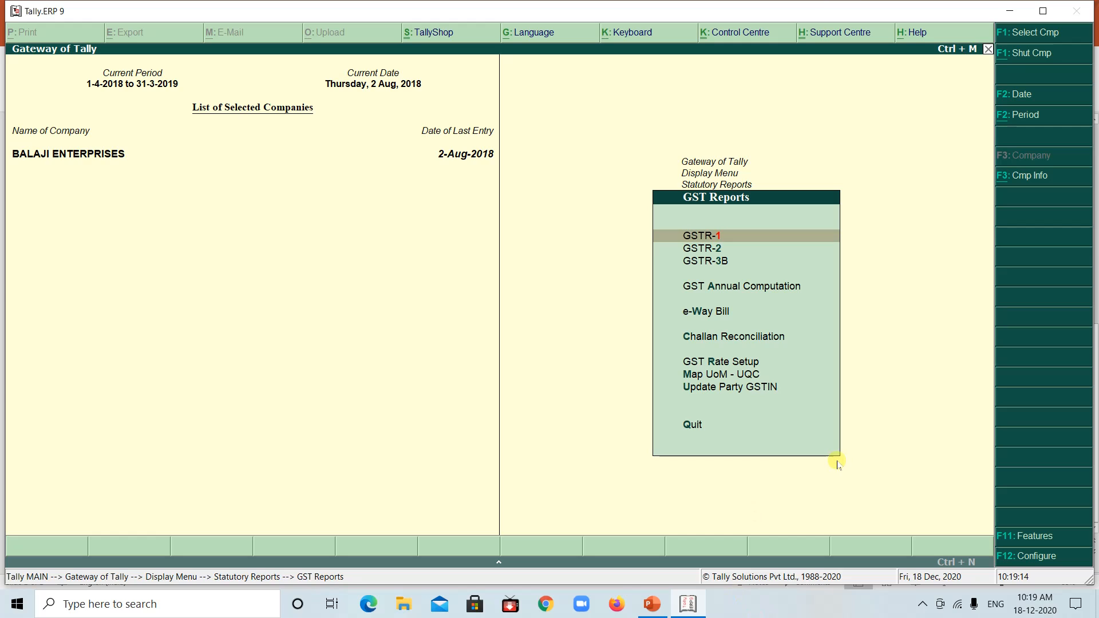
View the GSTR-2 and GSTR-3B returns summaries one after the other, closing each report
click(701, 248)
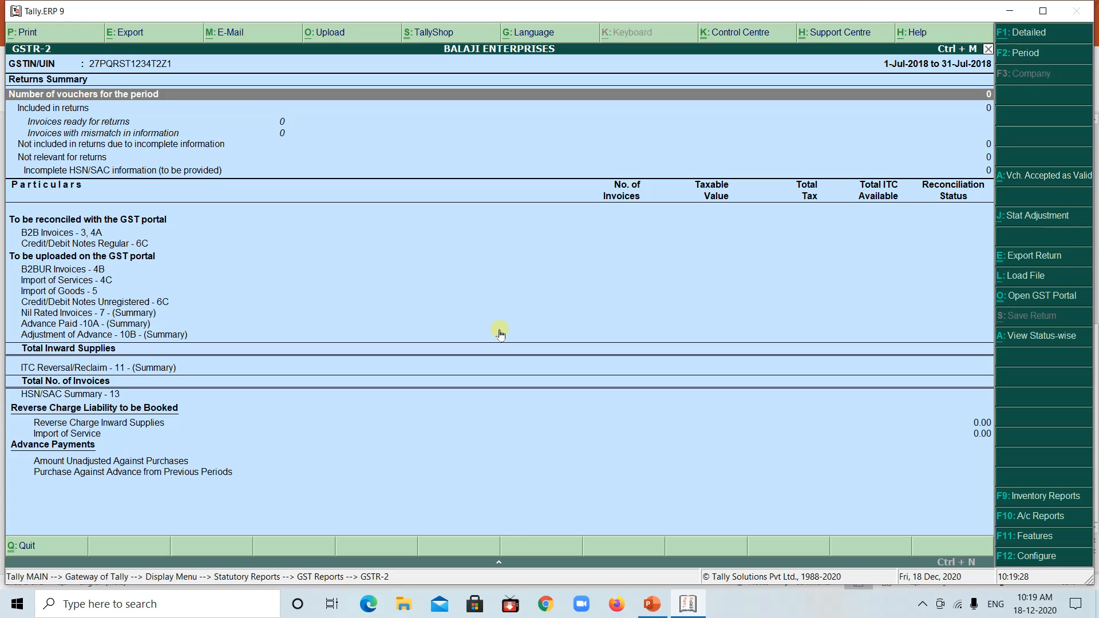
key(Escape)
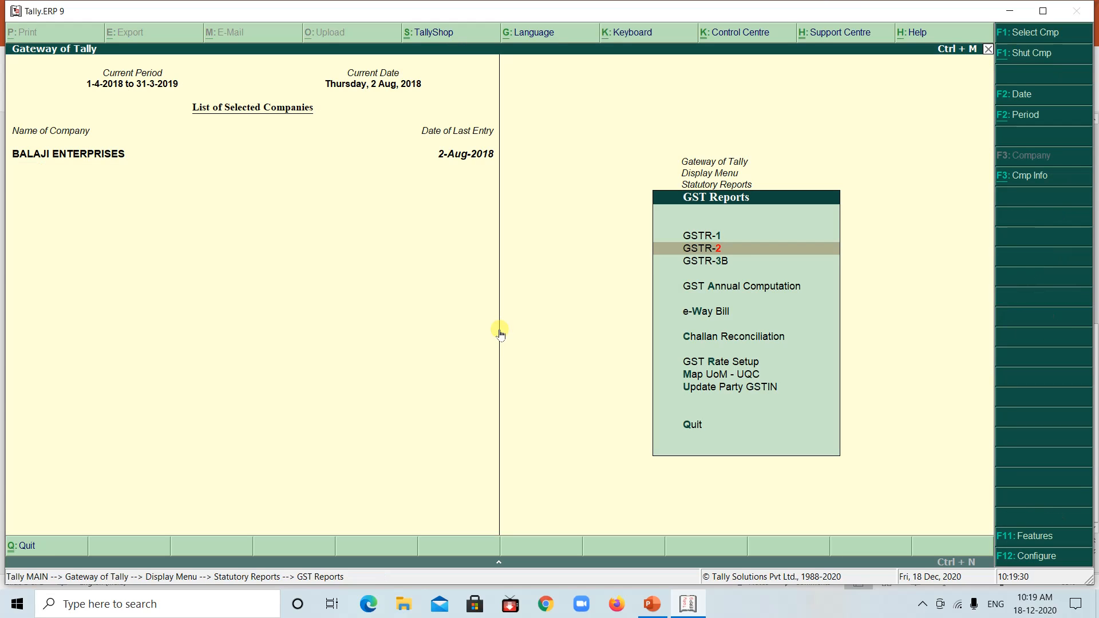
key(Down)
key(Return)
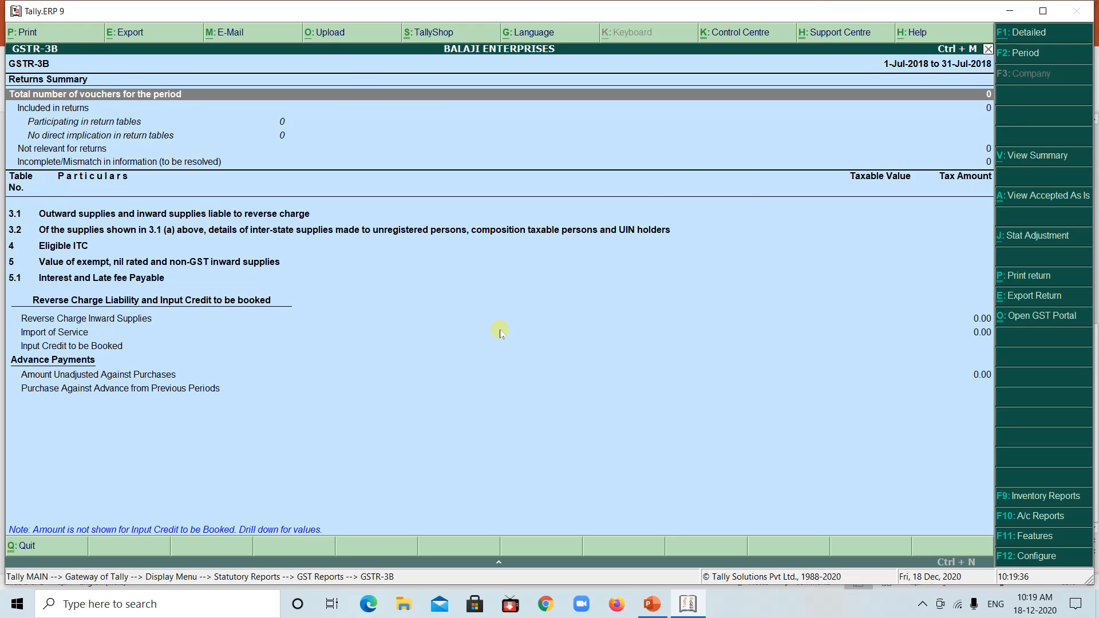
key(Escape)
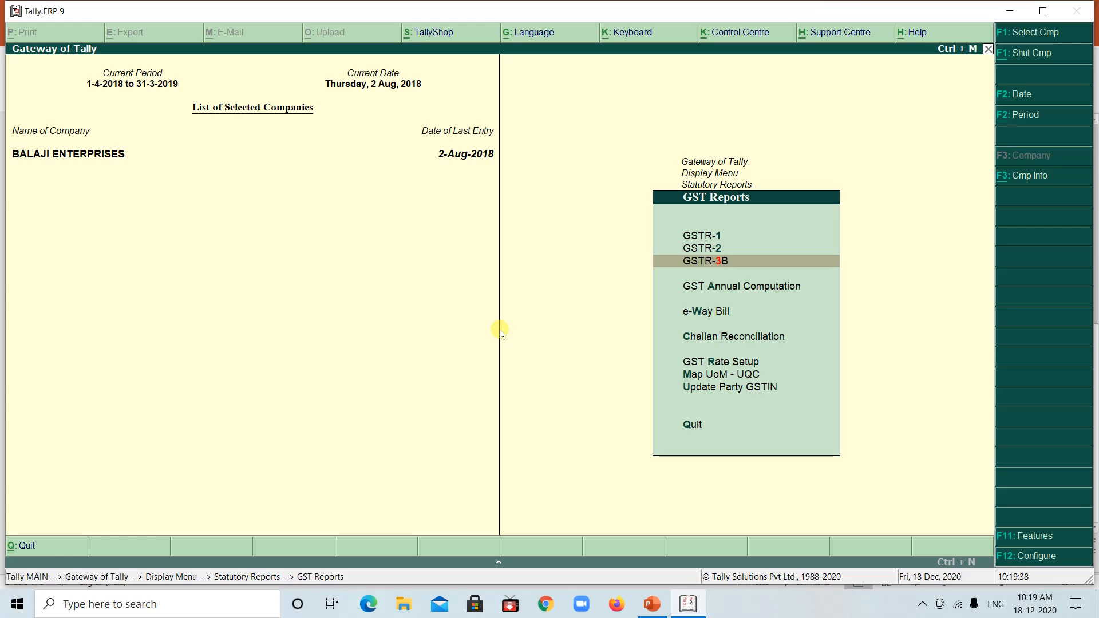
Examine the tax liability and input tax credit in the GST Annual Computation report and close it
key(Down)
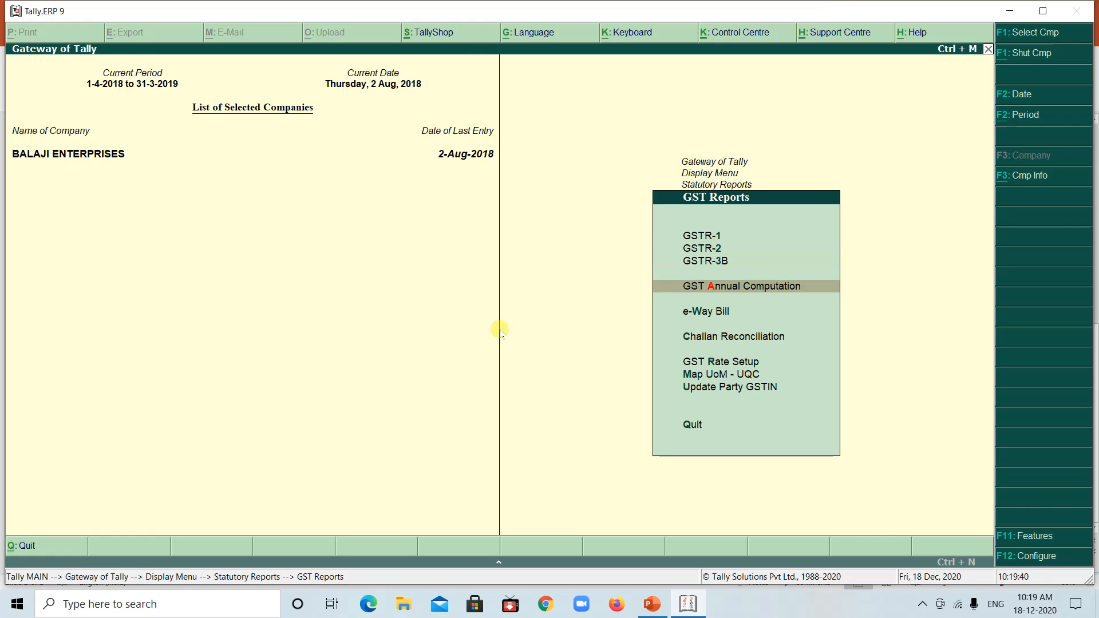
key(Return)
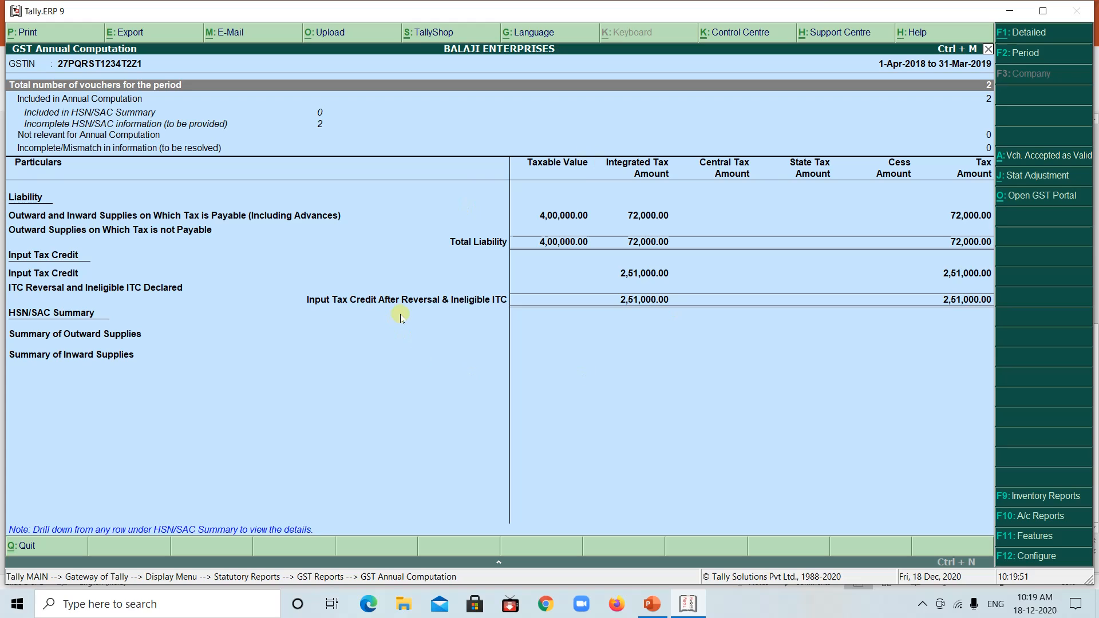
key(Escape)
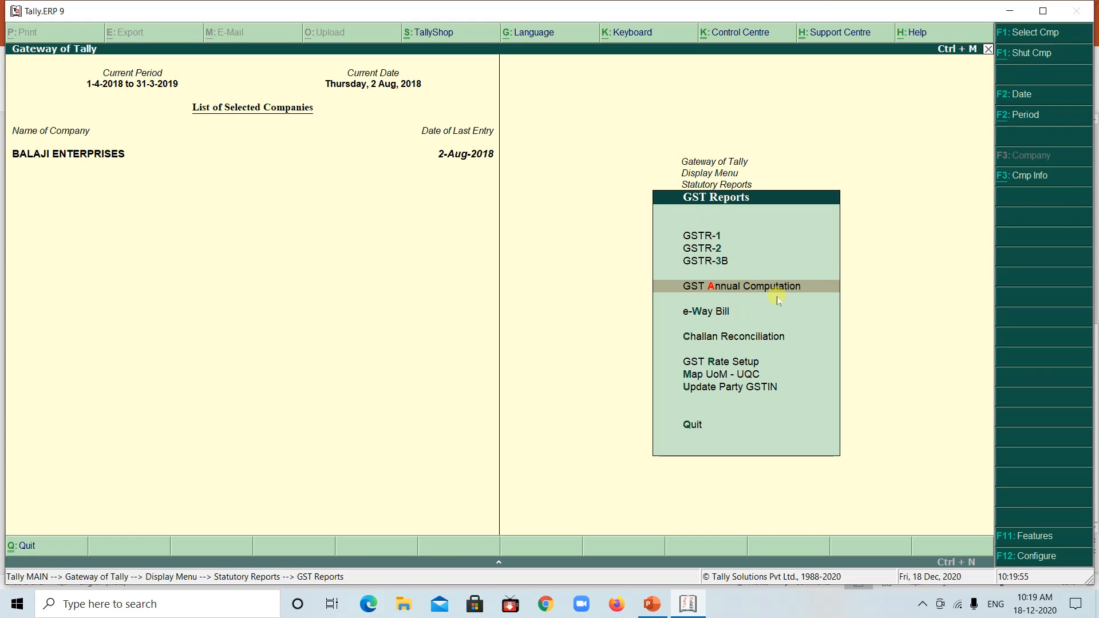
Compare the GST Annual Computation report with the Example 2 slide in PowerPoint, return to Tally and close the report
key(Return)
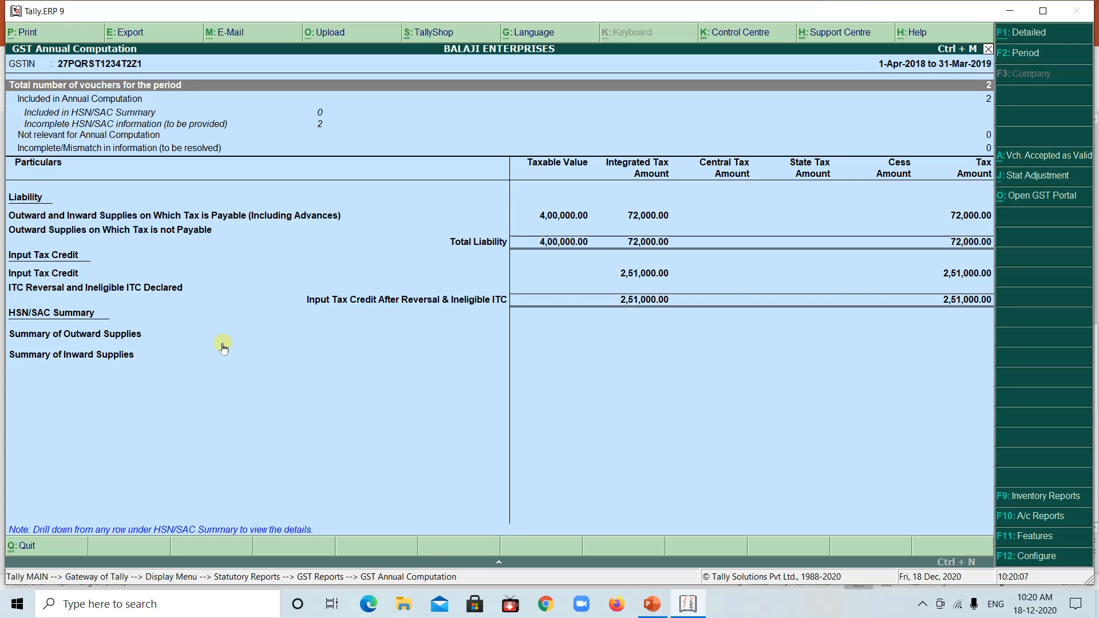
click(692, 605)
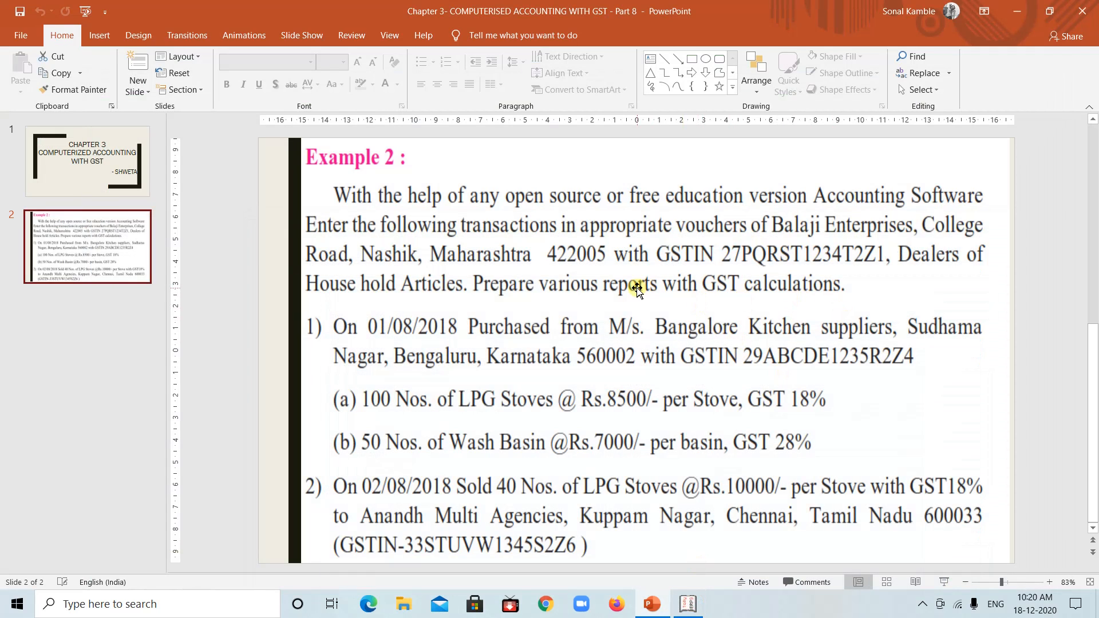
click(693, 607)
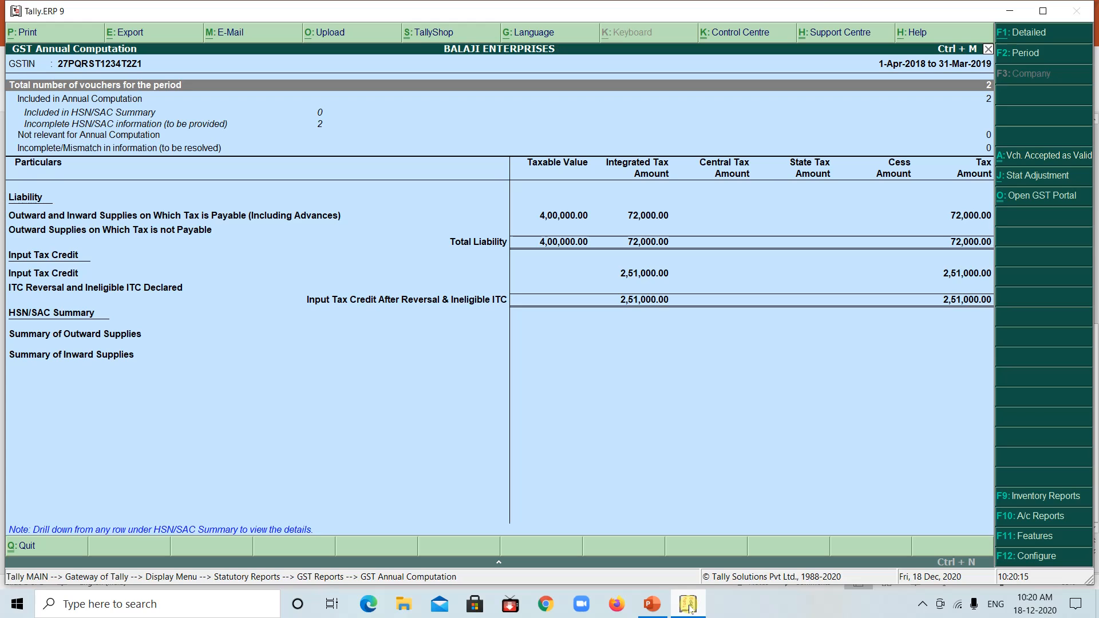
key(Escape)
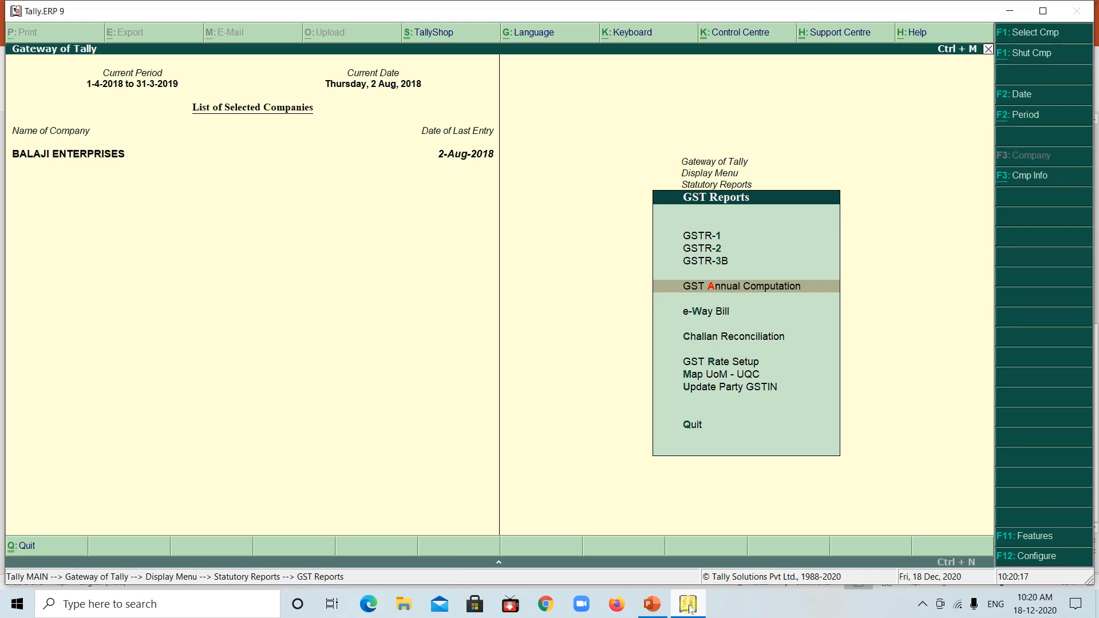
Leave the statutory GST reports and open the Day Book of BALAJI ENTERPRISES
key(Escape)
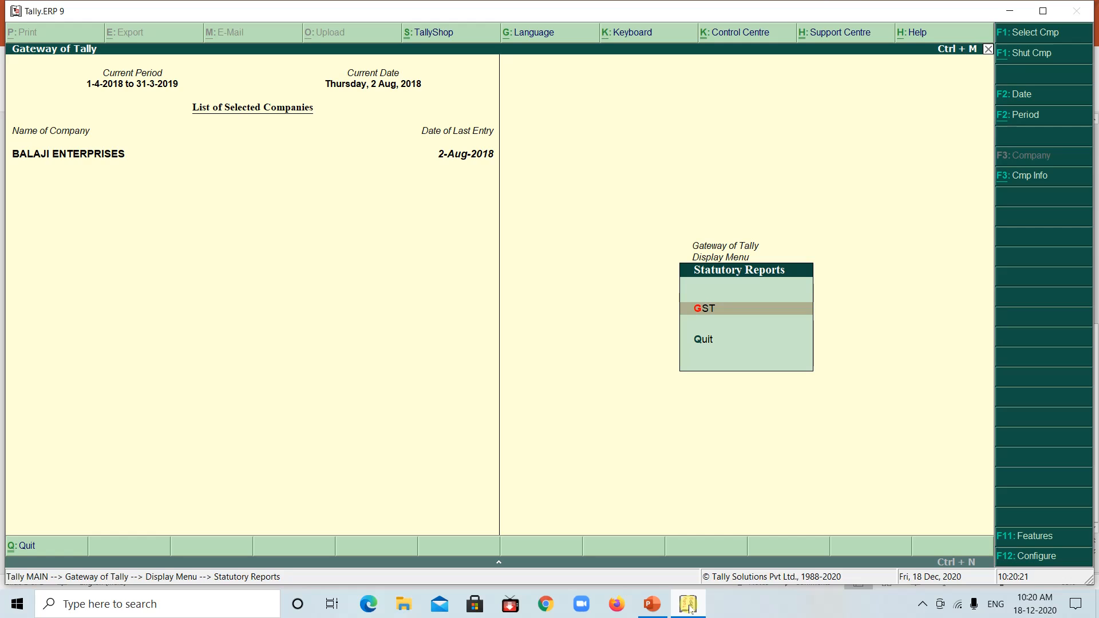
key(Escape)
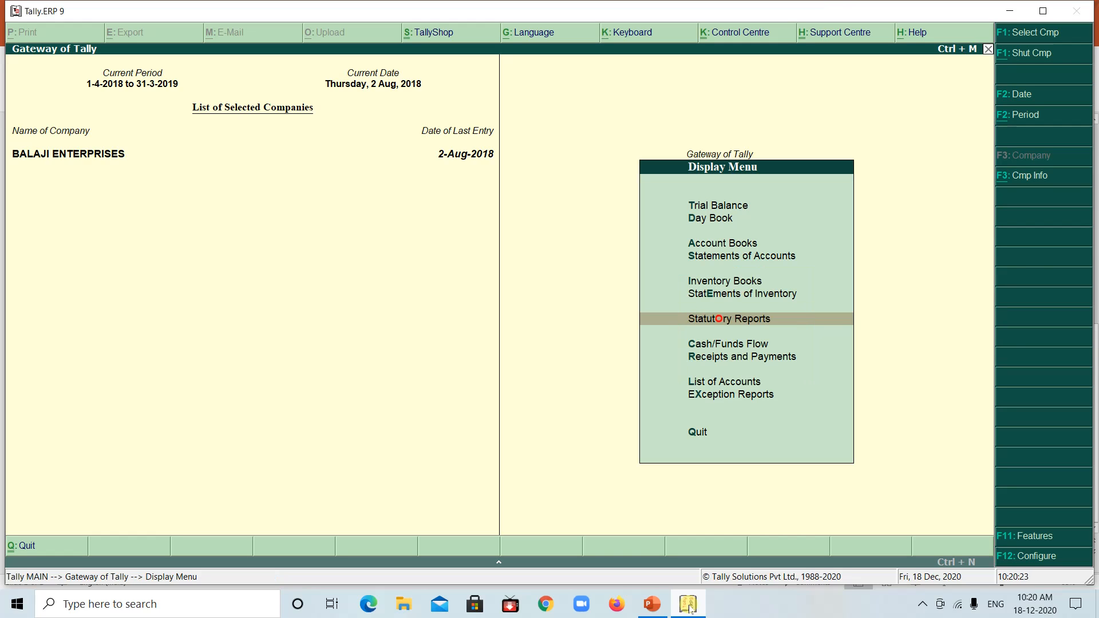
key(Escape)
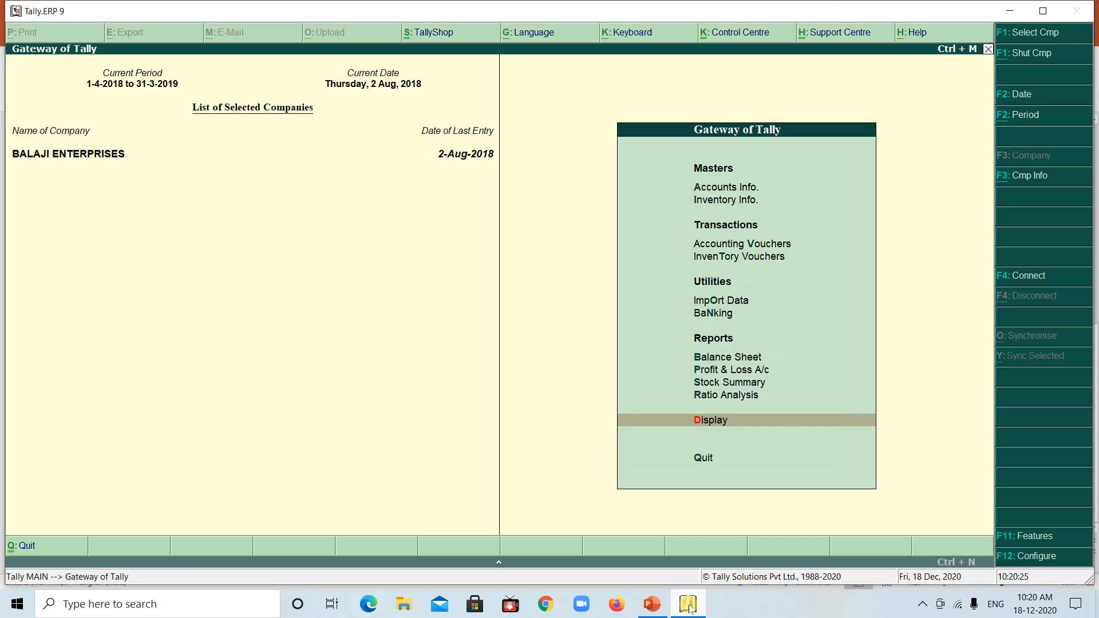
key(Return)
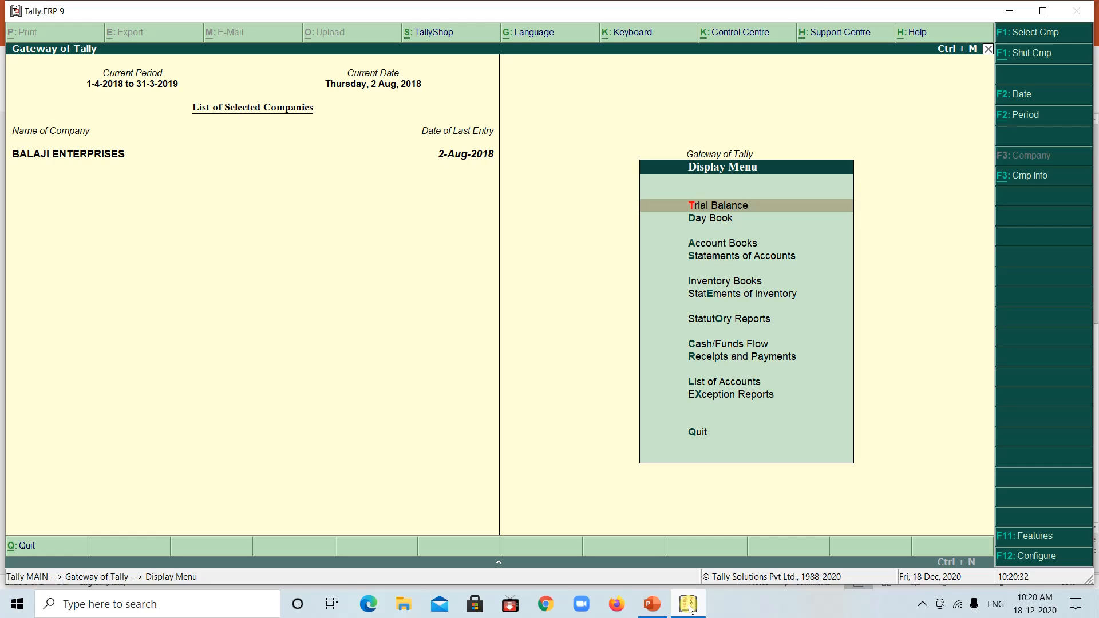
key(Down)
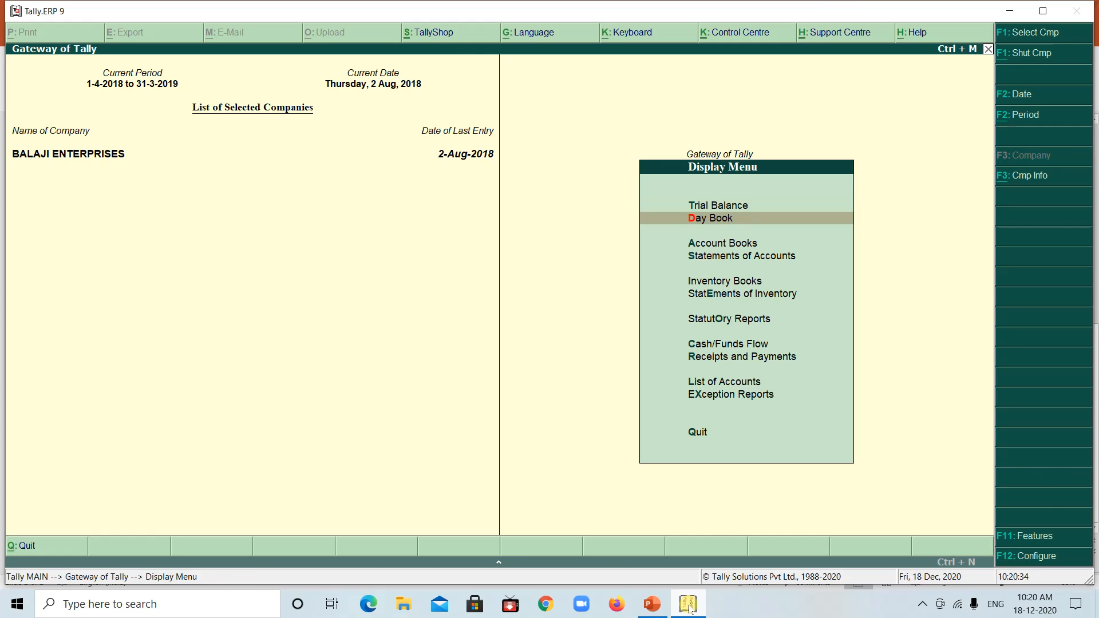
key(Return)
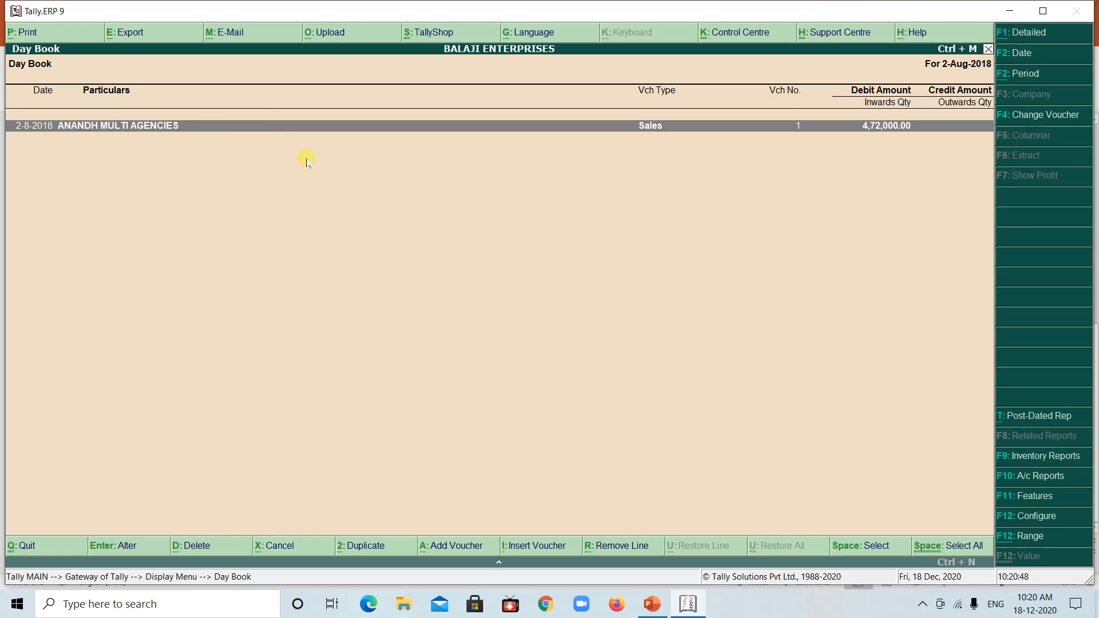
Print the ANANDH MULTI AGENCIES sales voucher to a PDF named sales on the Desktop and close the voucher
double_click(656, 127)
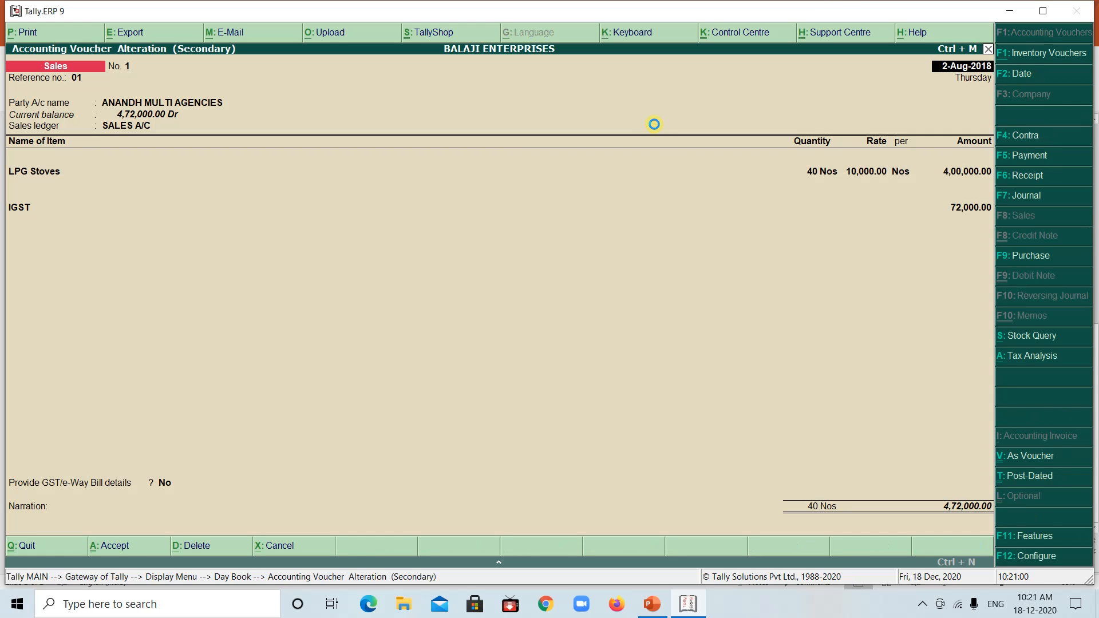
click(39, 35)
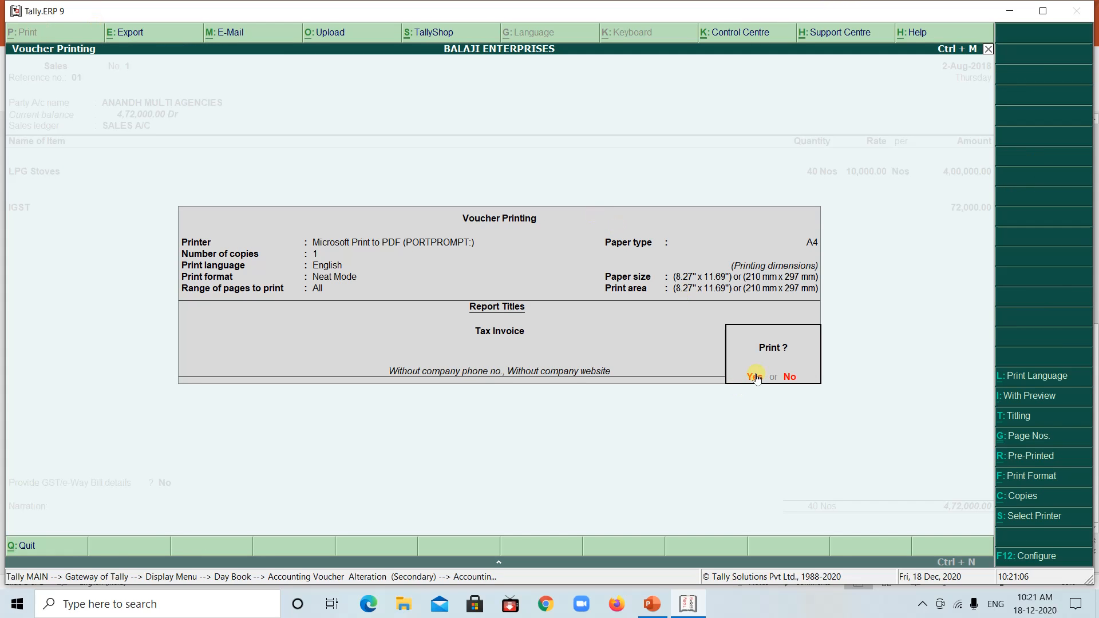
click(755, 376)
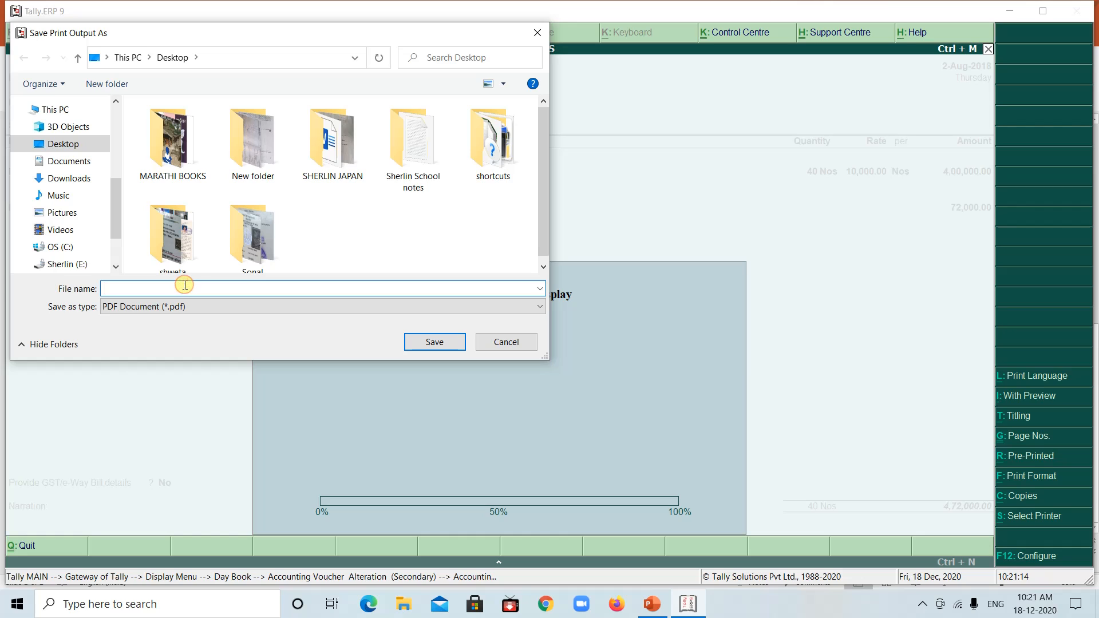
text(sales)
key(Return)
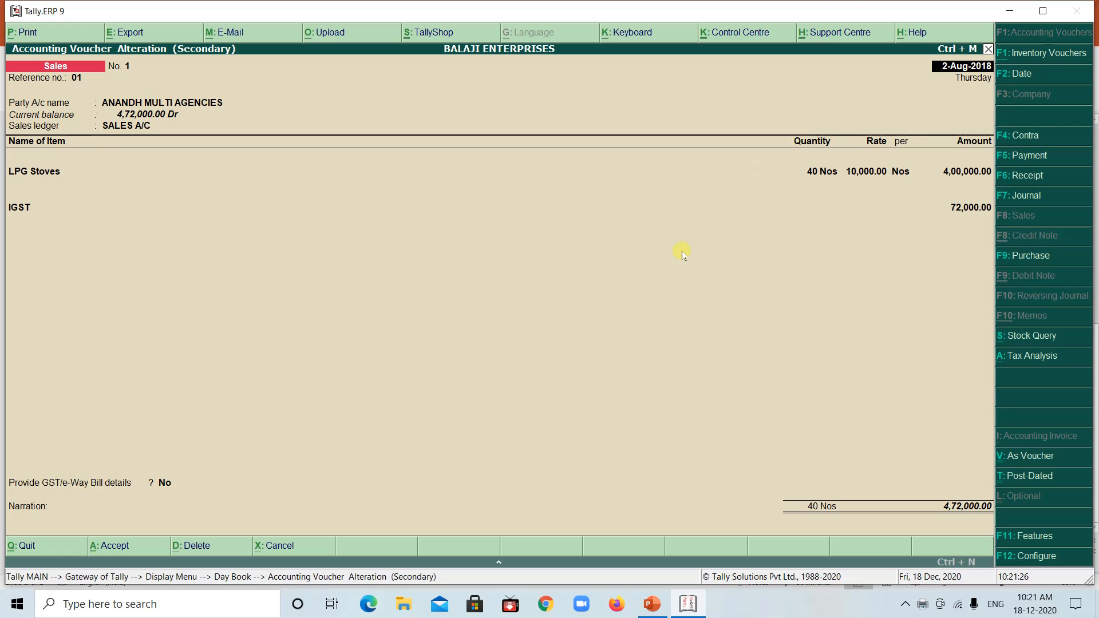
click(987, 50)
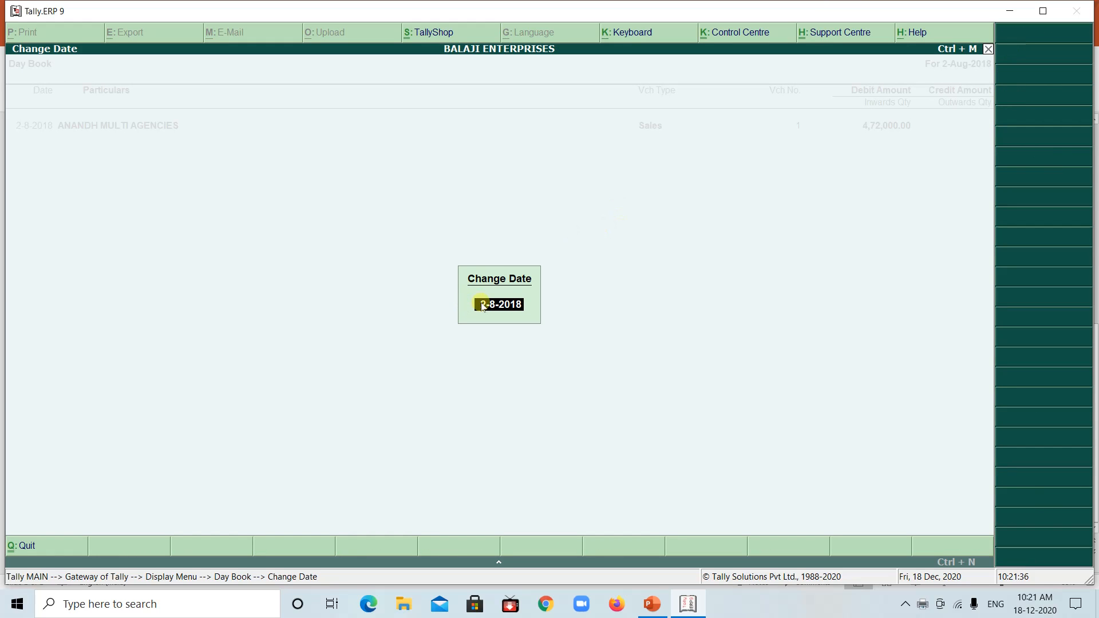
Change the Day Book date to 1-8-2018
text(1-8-2018)
key(Return)
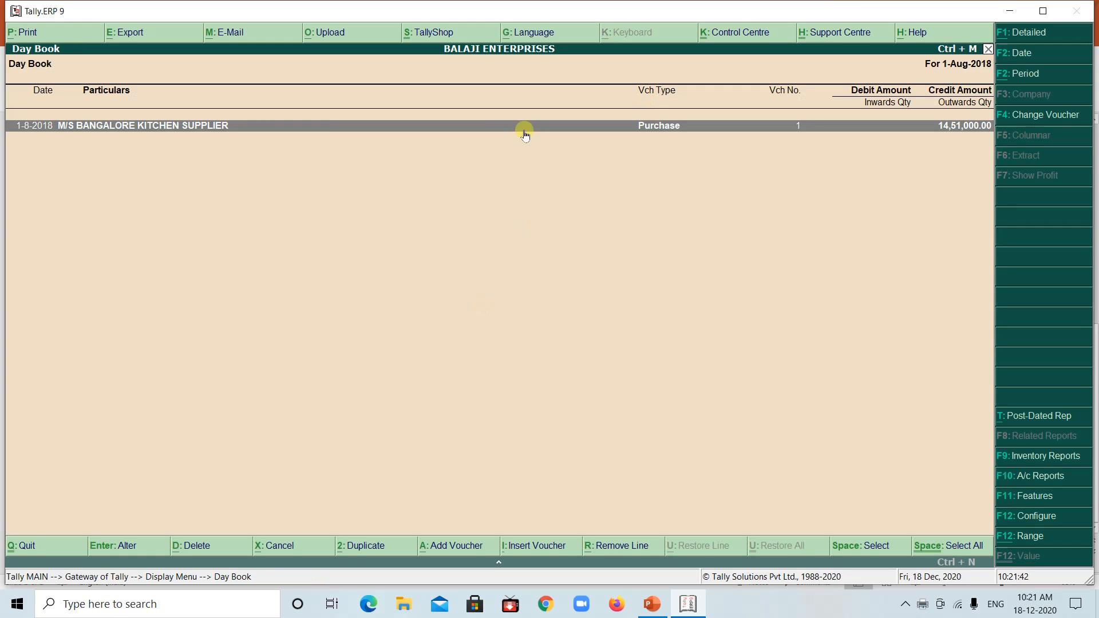
Print the M/S BANGALORE KITCHEN SUPPLIER purchase voucher to a PDF named purchase on the Desktop and close the voucher
click(628, 130)
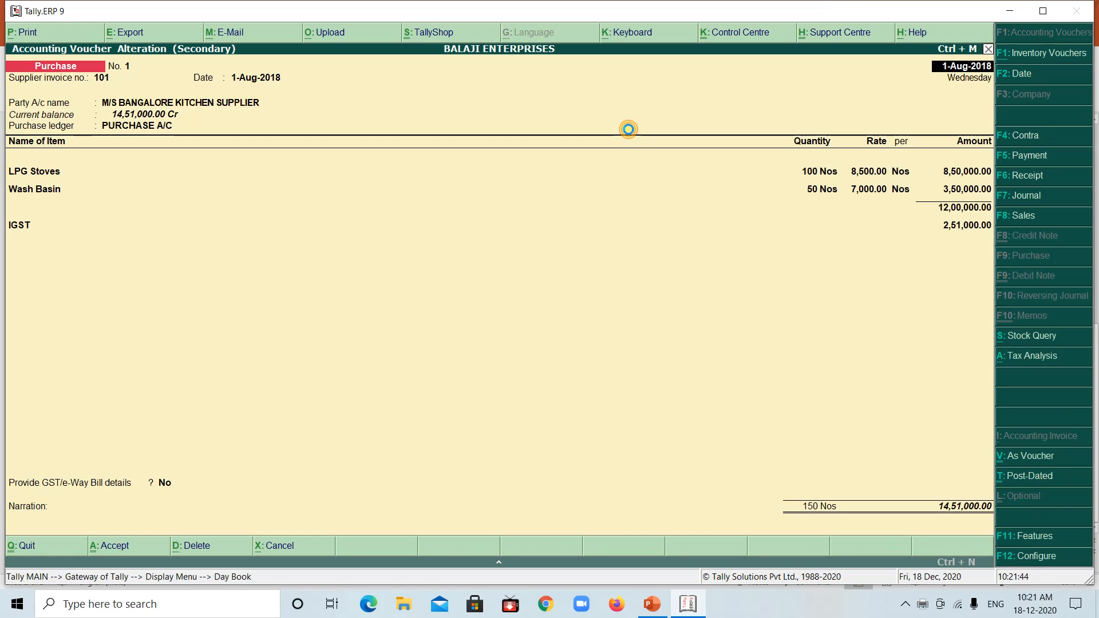
click(23, 33)
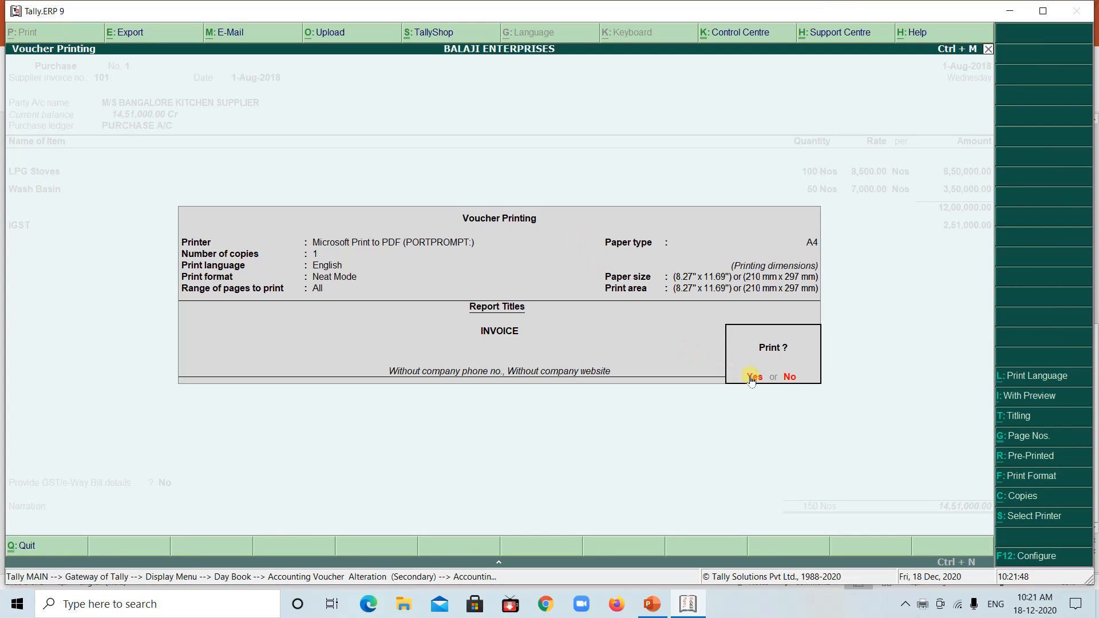
click(749, 376)
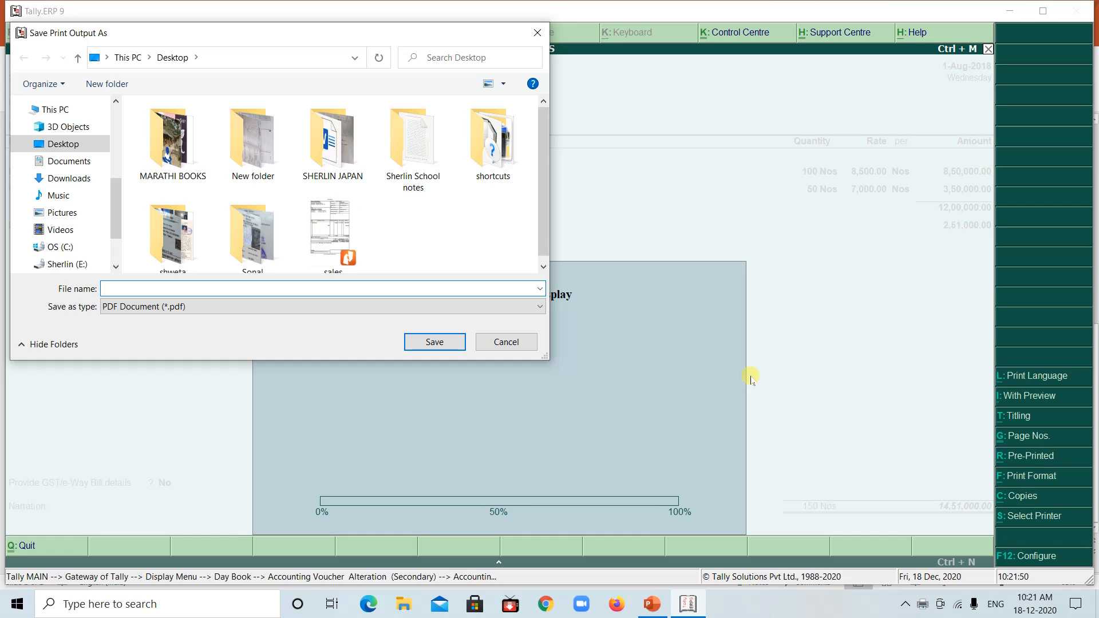
text(purchase)
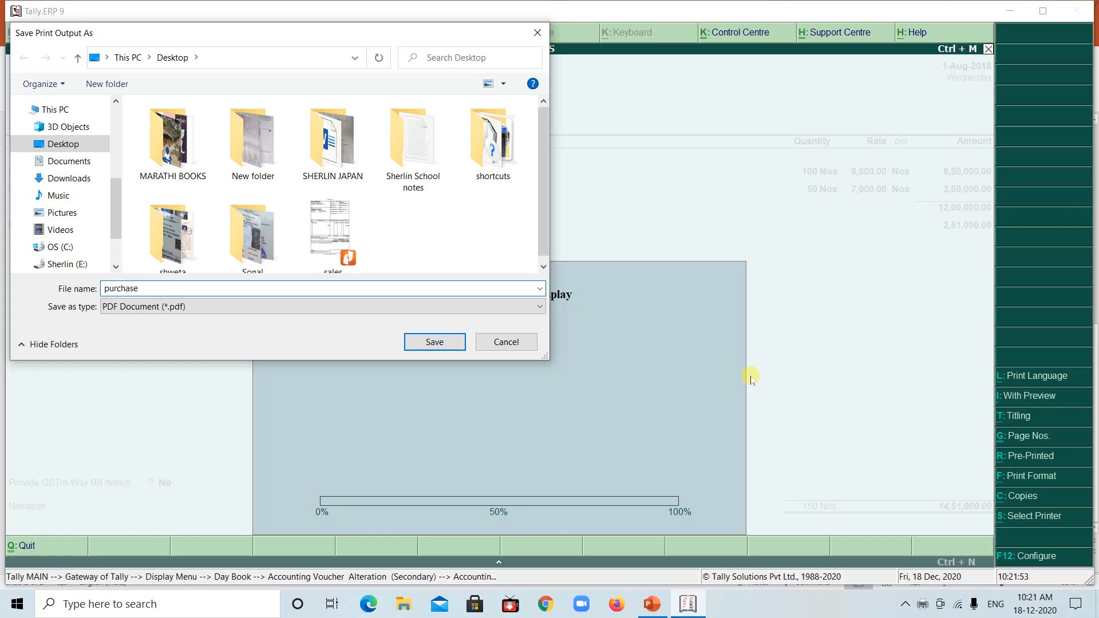
key(Return)
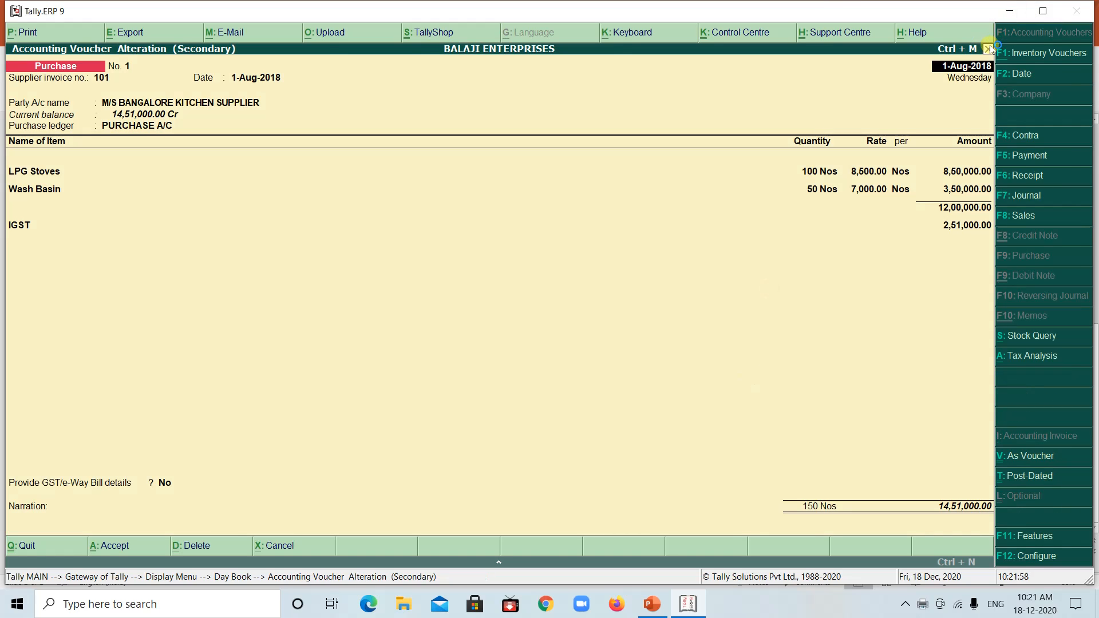
click(988, 49)
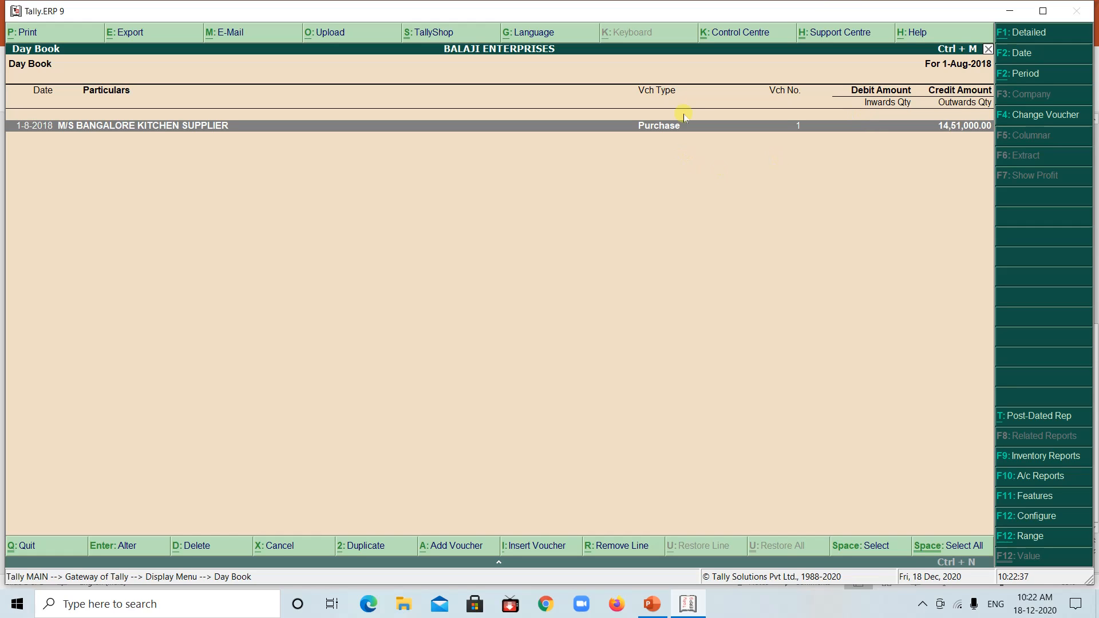
Extend the Day Book period to run from 1-8-2018 to 2-8-2018
click(1014, 73)
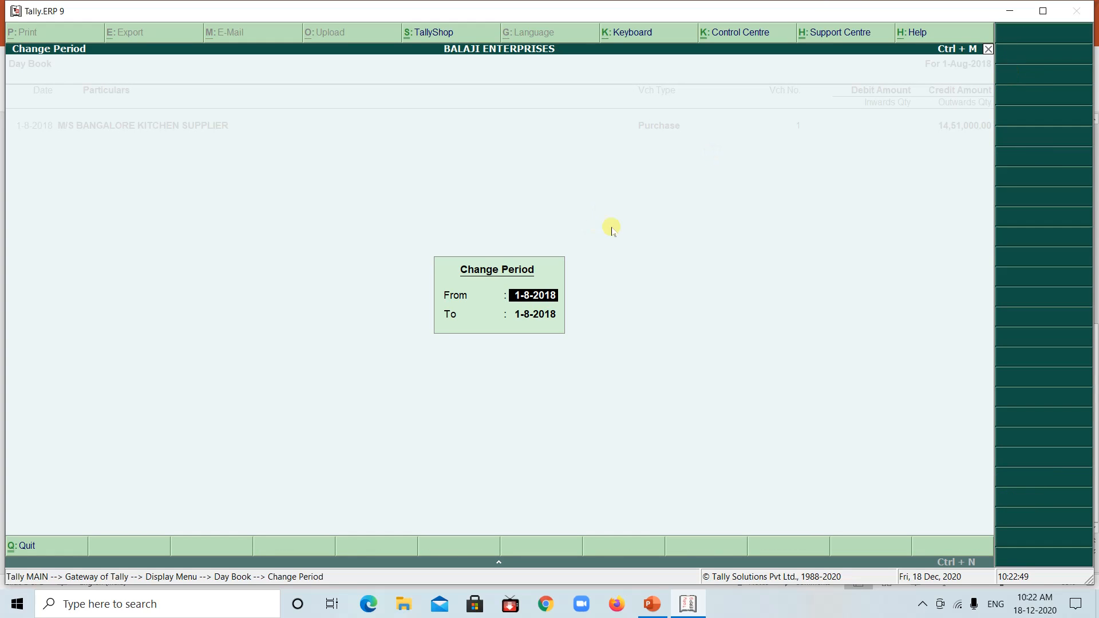
click(517, 315)
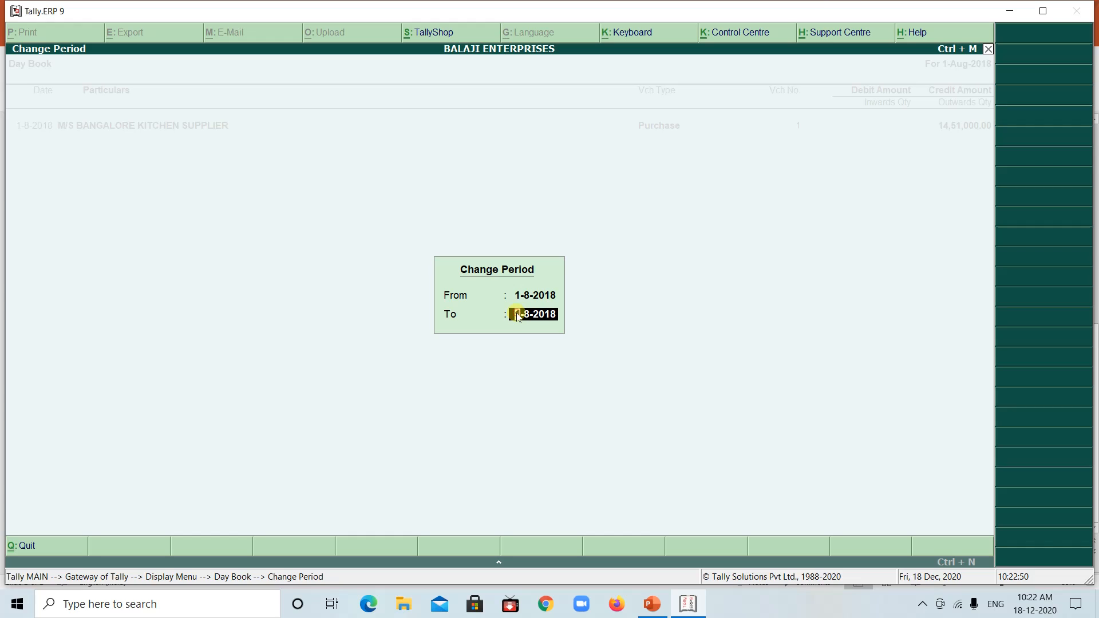
text(2-8-2018)
key(Return)
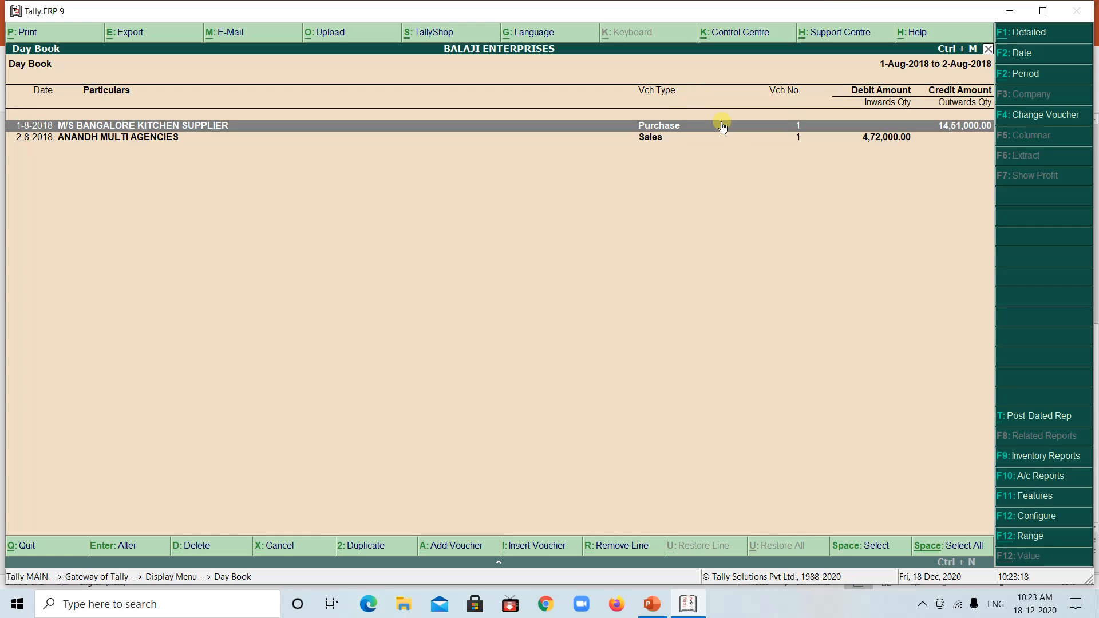
Show the Day Book for the single dates 2-8-2018 and 1-8-2018 in turn
click(1016, 53)
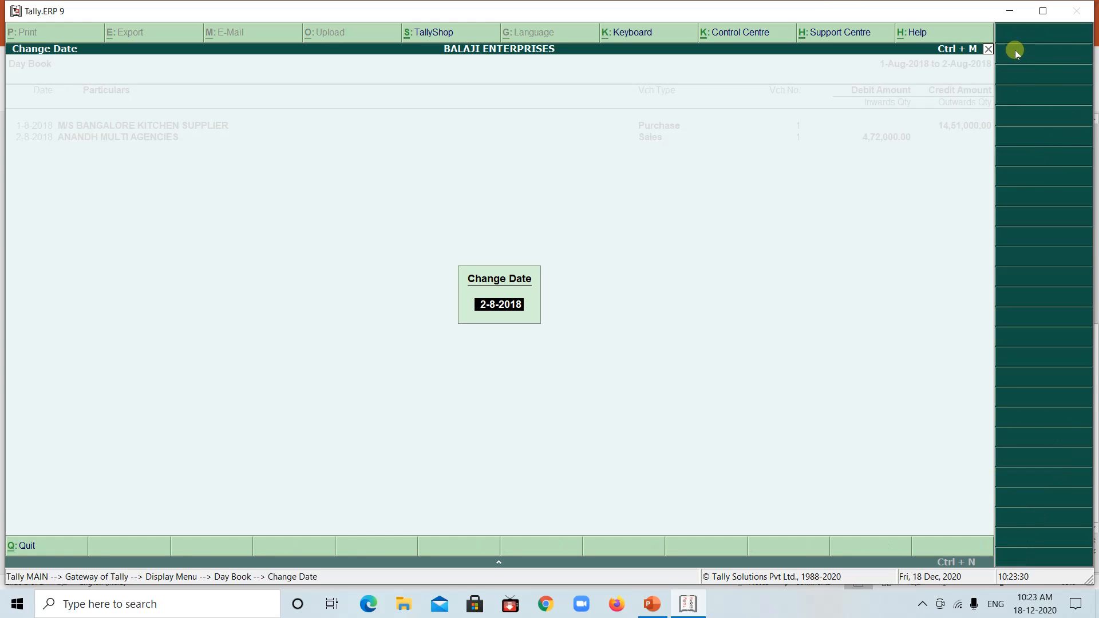
key(Return)
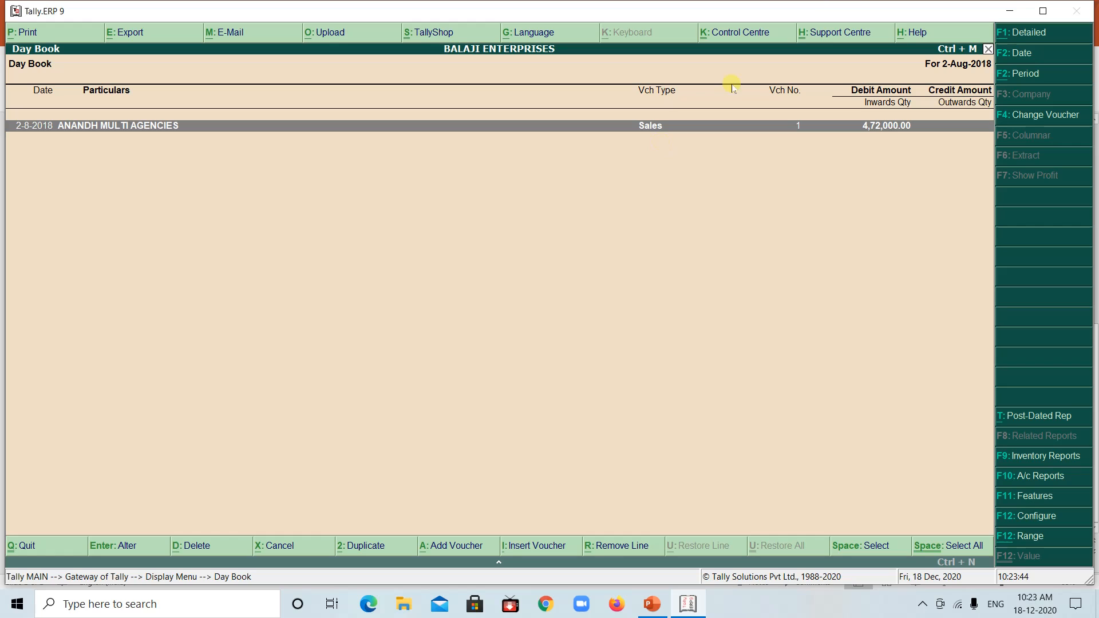
click(1034, 53)
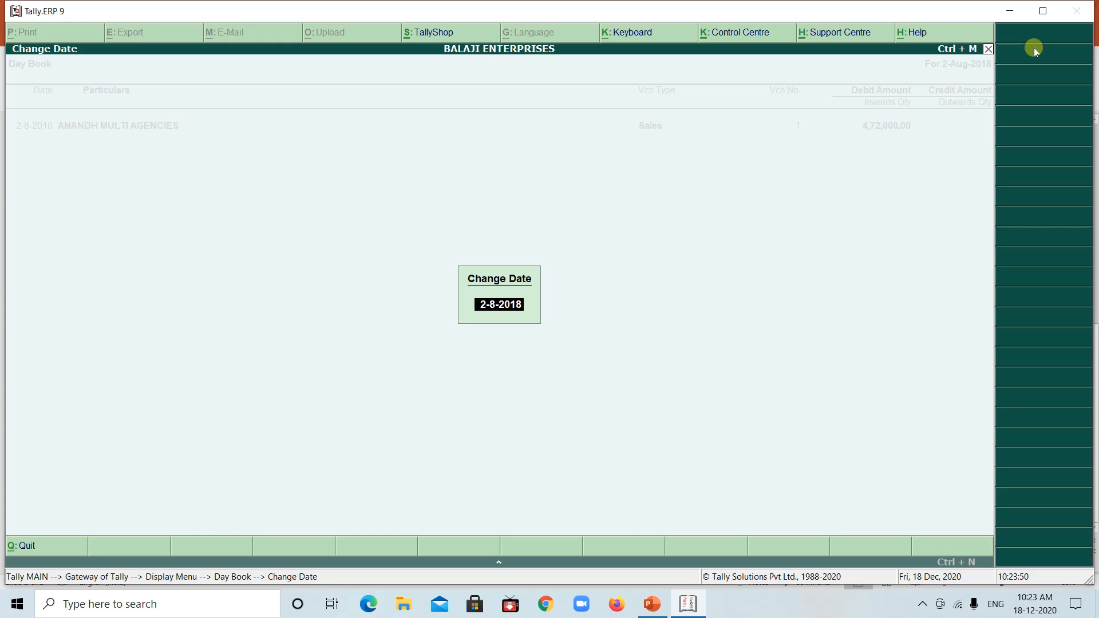
key(BackSpace)
text(1-8-2018)
key(Return)
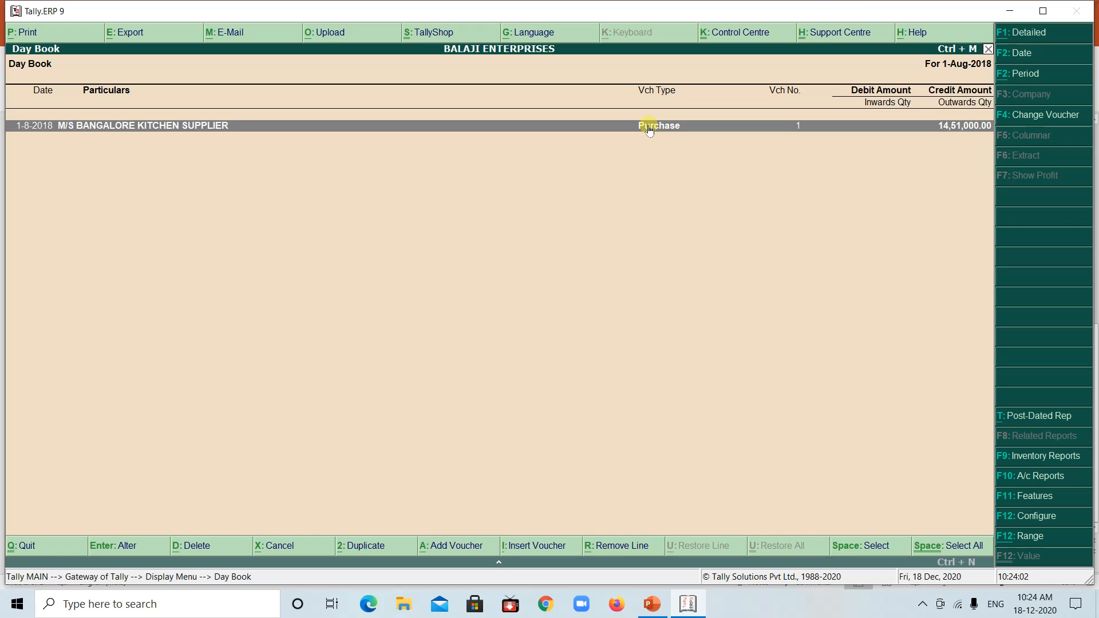
Set the Day Book period from 1-8-2018 to 2-8-2018 to list both the purchase and the sales voucher
click(1025, 72)
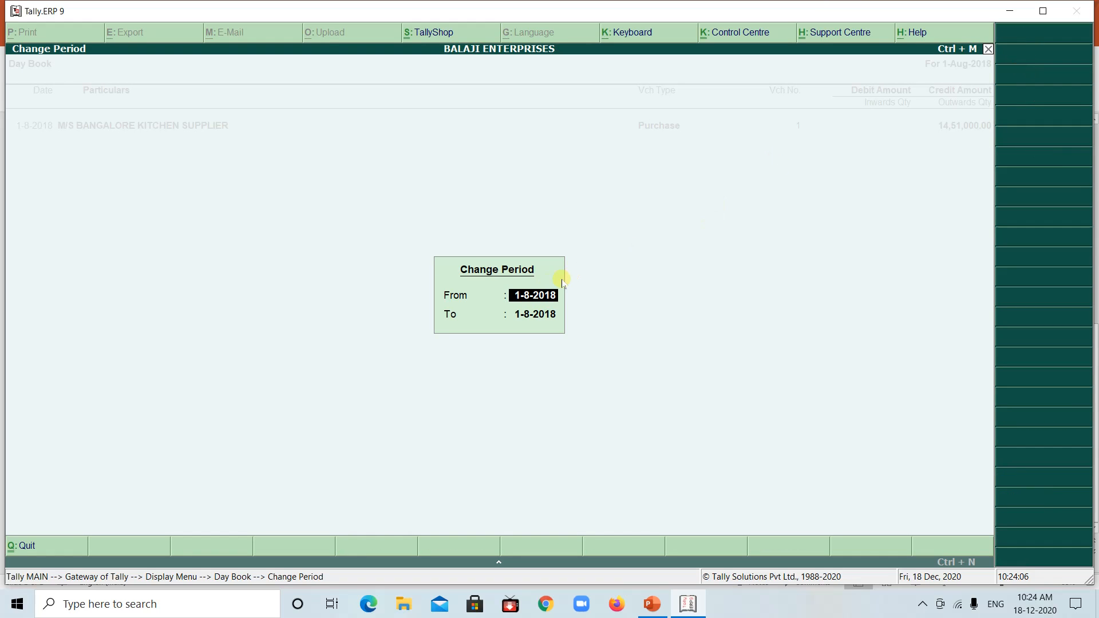
click(518, 316)
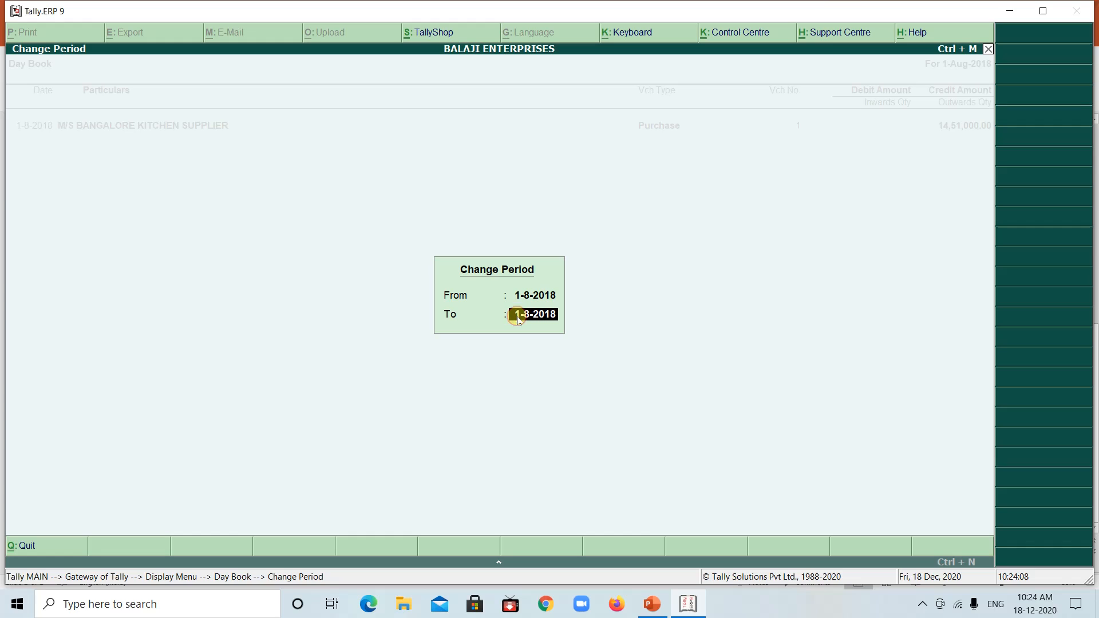
text(2-8-2018)
key(Return)
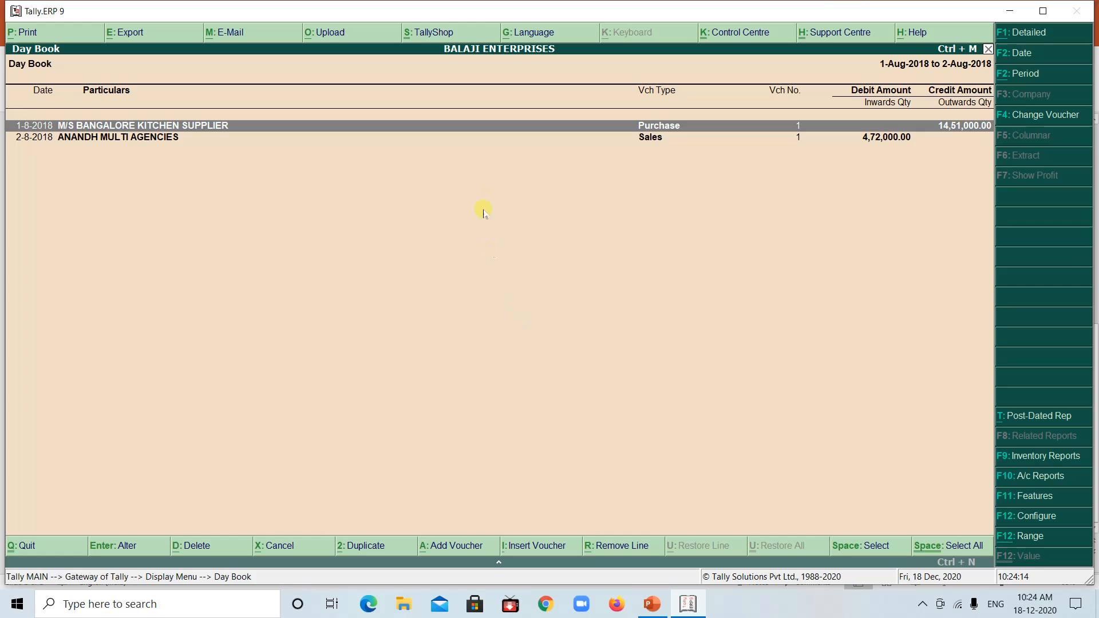